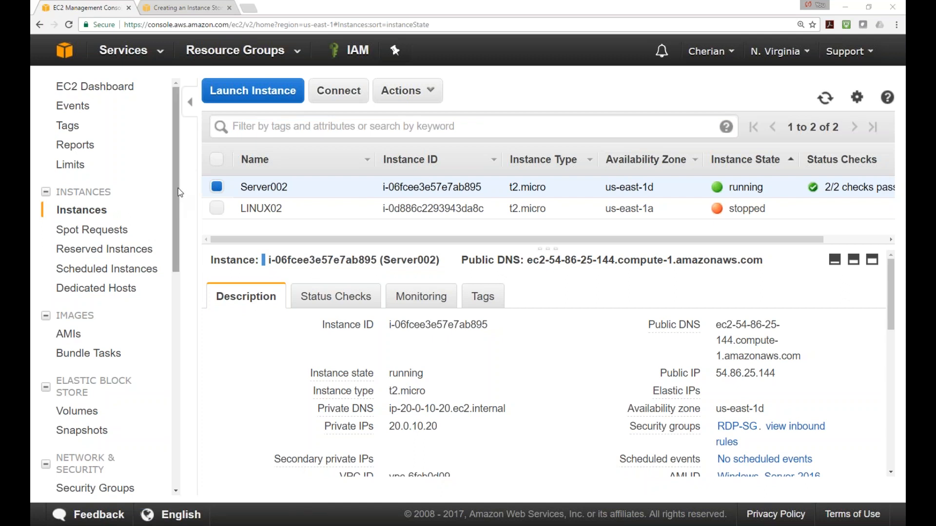
# Scroll and drag around the EC2 console page
pyautogui.scroll(-2, 175, 191)
pyautogui.scroll(2, 171, 189)
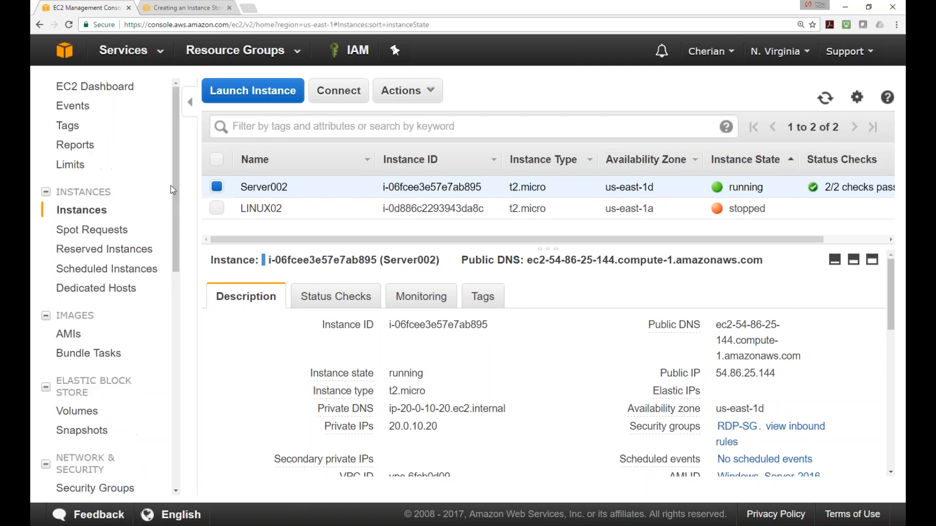
pyautogui.scroll(-1, 180, 209)
pyautogui.scroll(1, 185, 188)
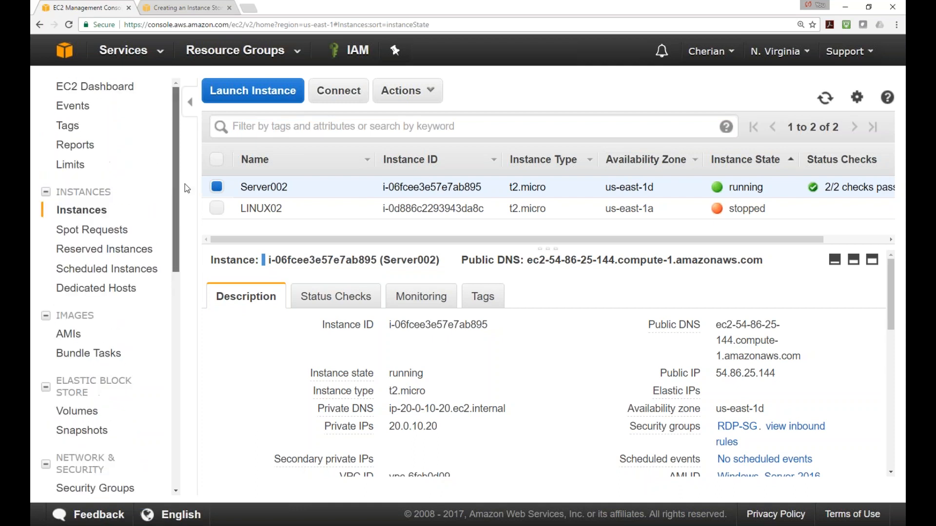
pyautogui.scroll(-1, 177, 189)
pyautogui.scroll(1, 178, 190)
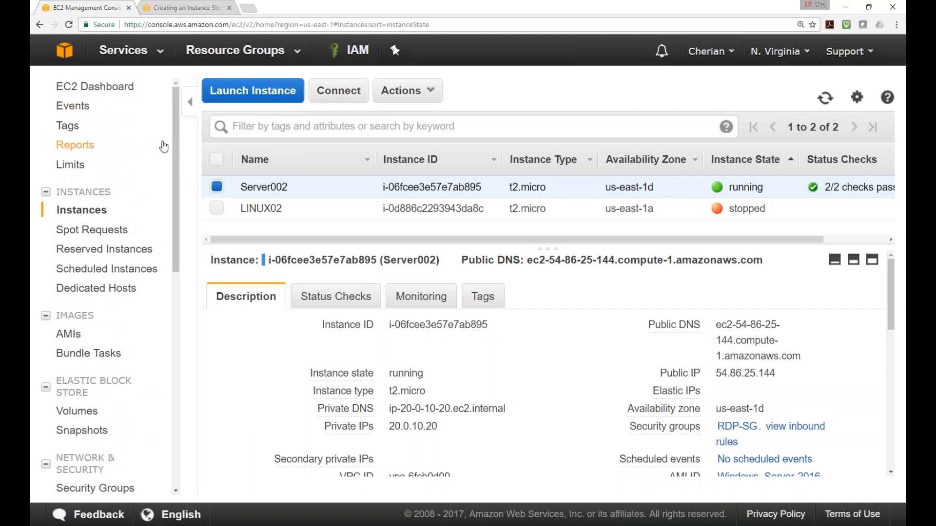
pyautogui.moveTo(168, 146)
pyautogui.mouseDown()
pyautogui.moveTo(169, 295)
pyautogui.moveTo(180, 152)
pyautogui.mouseUp()
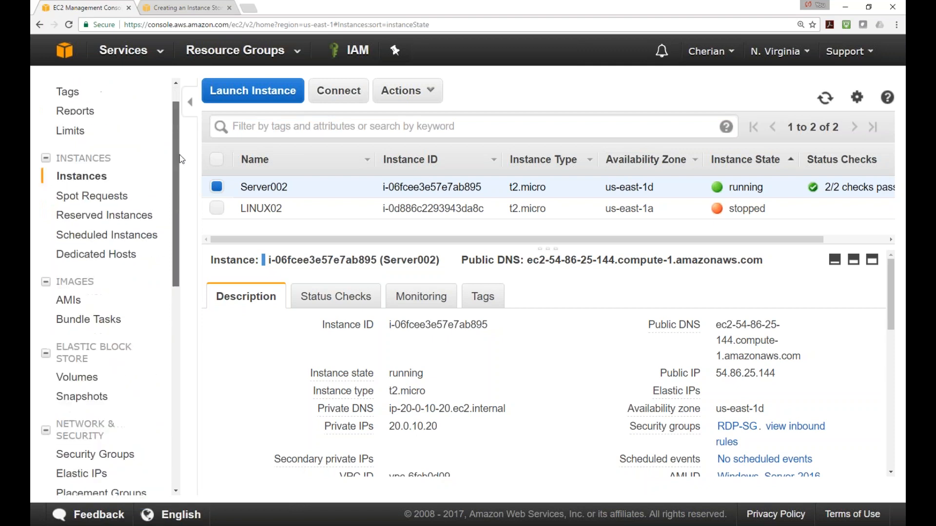
pyautogui.scroll(1, 181, 154)
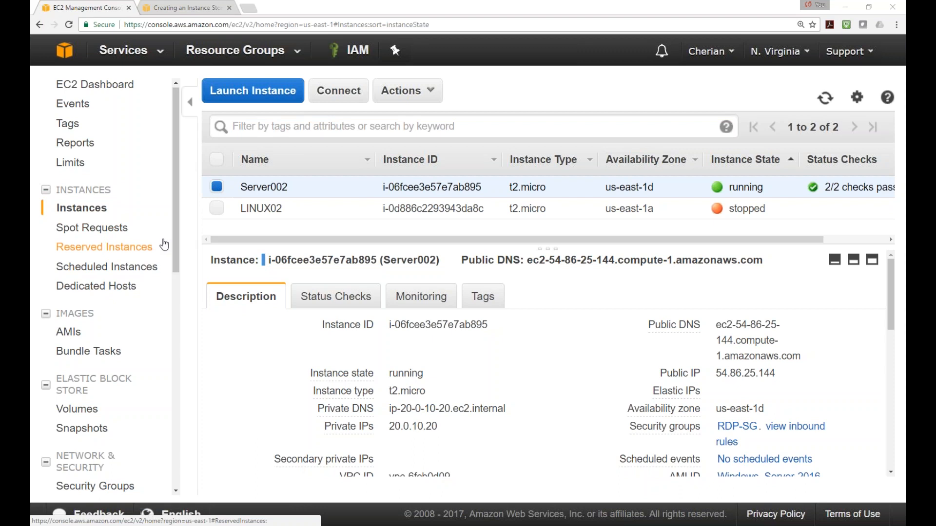
pyautogui.moveTo(180, 214); pyautogui.dragTo(179, 244)
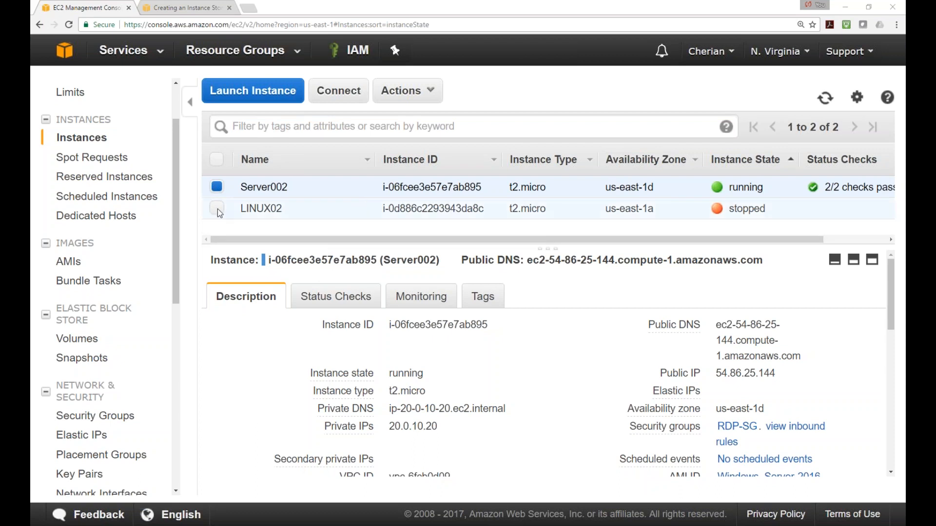
pyautogui.moveTo(177, 215)
pyautogui.mouseDown()
pyautogui.moveTo(176, 201)
pyautogui.moveTo(173, 210)
pyautogui.mouseUp()
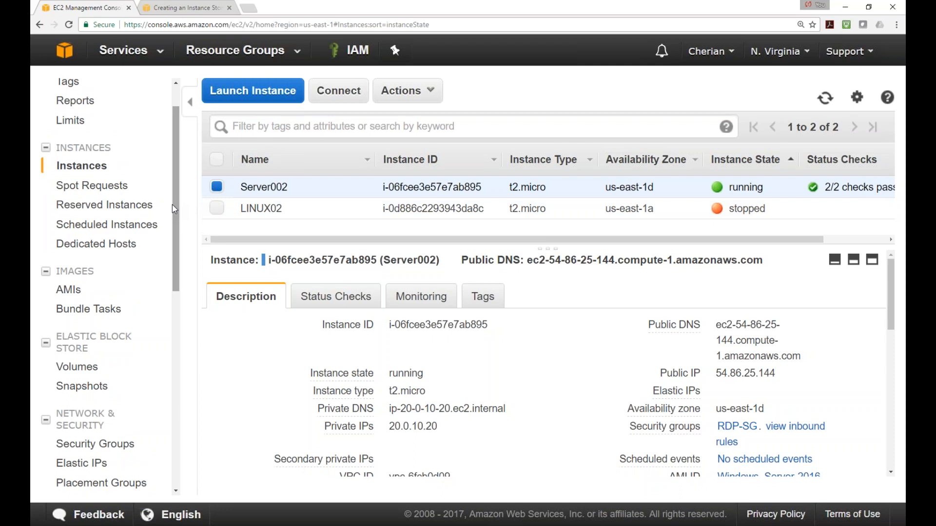
pyautogui.moveTo(176, 207); pyautogui.dragTo(177, 168)
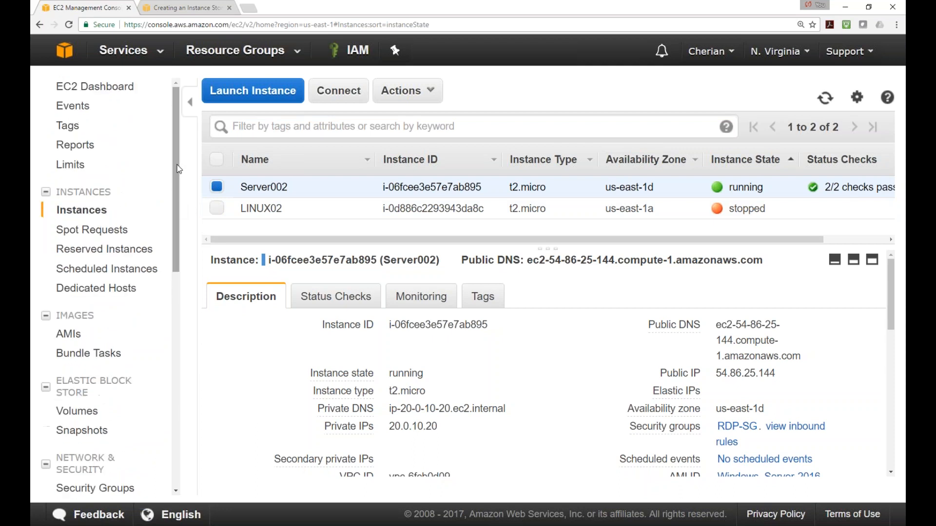
# Minimize the EC2 browser, cancel the vSphere connection-lost warning, and close the vSphere login window
pyautogui.click(846, 10)
pyautogui.click(188, 136)
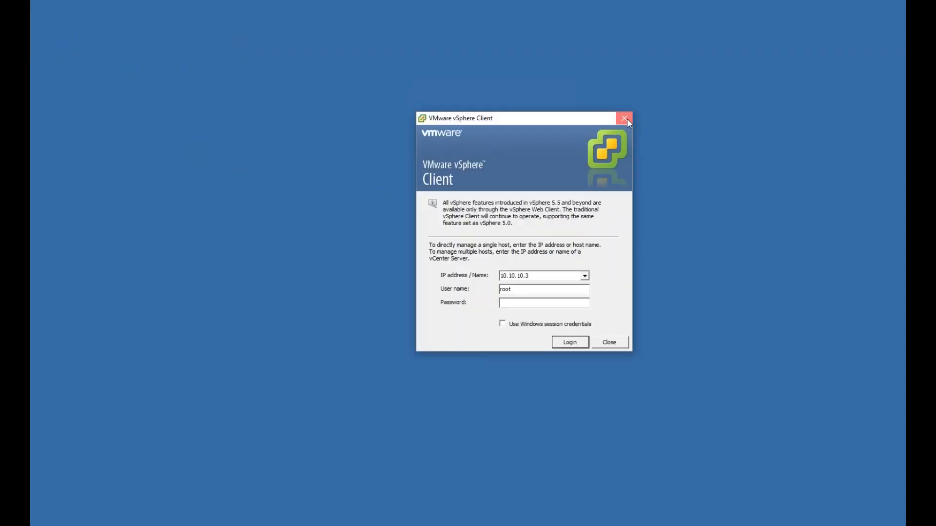
pyautogui.click(624, 118)
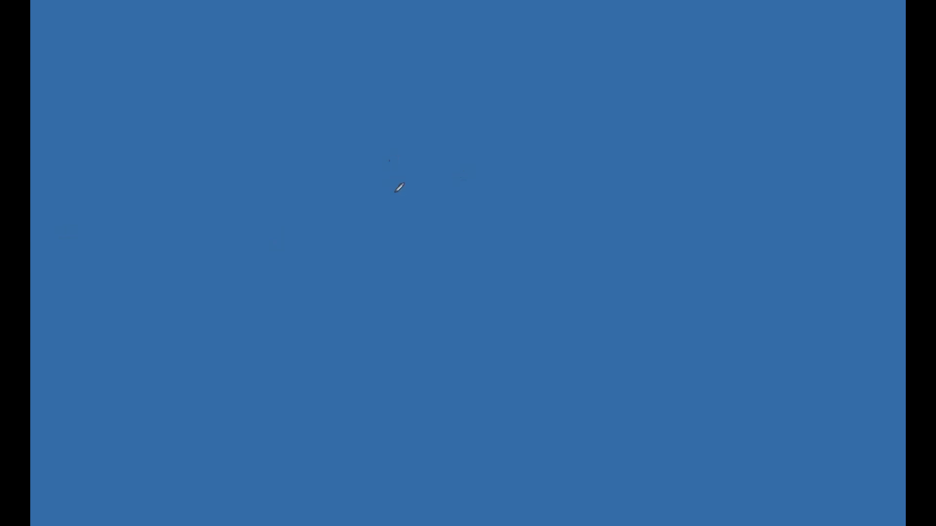
# Draw the red XEN host bar and its legs, with a hatched box atop the left leg
pyautogui.moveTo(360, 160)
pyautogui.mouseDown()
pyautogui.moveTo(357, 172)
pyautogui.moveTo(395, 183)
pyautogui.moveTo(539, 182)
pyautogui.moveTo(543, 152)
pyautogui.moveTo(359, 157)
pyautogui.moveTo(418, 170)
pyautogui.moveTo(405, 175)
pyautogui.moveTo(433, 173)
pyautogui.moveTo(432, 164)
pyautogui.moveTo(446, 172)
pyautogui.mouseUp()
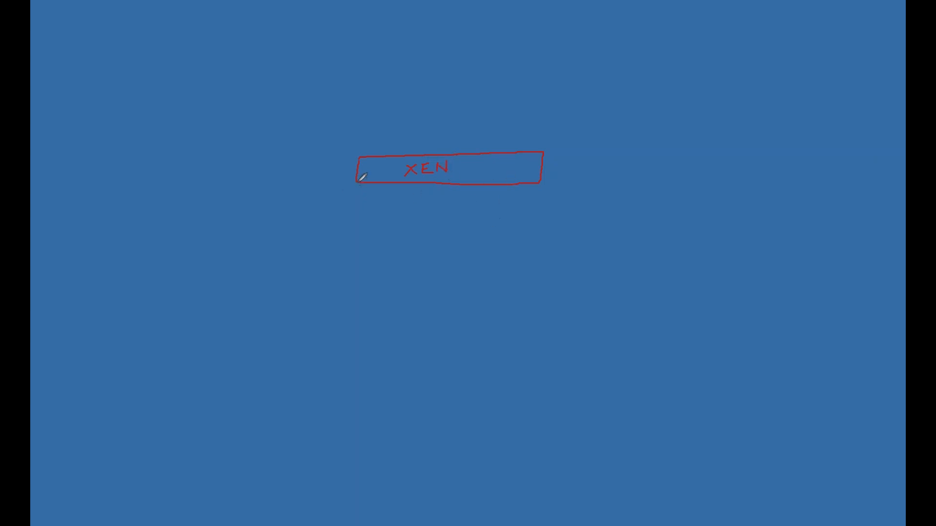
pyautogui.moveTo(357, 184)
pyautogui.mouseDown()
pyautogui.moveTo(346, 278)
pyautogui.moveTo(388, 277)
pyautogui.moveTo(383, 183)
pyautogui.moveTo(399, 271)
pyautogui.moveTo(427, 276)
pyautogui.moveTo(425, 185)
pyautogui.mouseUp()
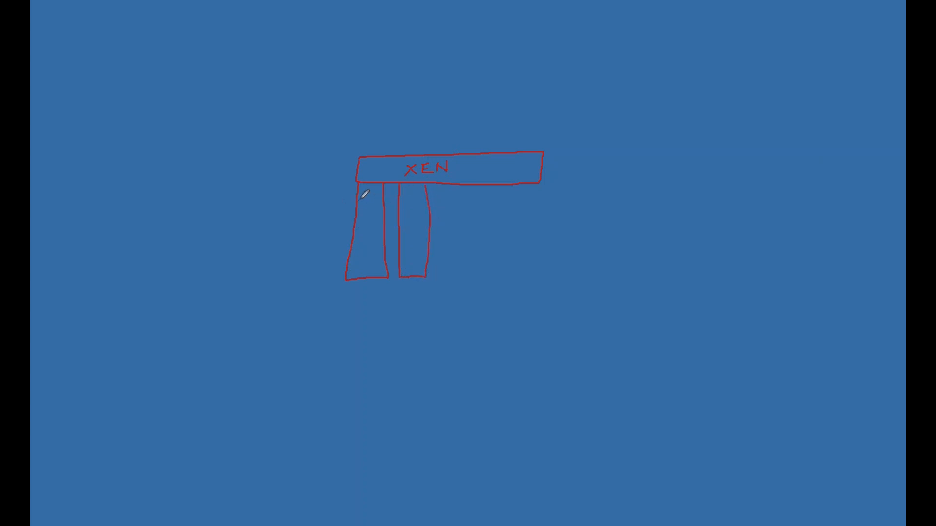
pyautogui.moveTo(357, 200)
pyautogui.mouseDown()
pyautogui.moveTo(383, 200)
pyautogui.moveTo(359, 192)
pyautogui.moveTo(373, 200)
pyautogui.mouseUp()
pyautogui.moveTo(381, 190); pyautogui.dragTo(378, 202)
# Draw a red EBS cylinder at lower right, linked to the XEN bar by an iSCSI-labelled line
pyautogui.moveTo(678, 332)
pyautogui.mouseDown()
pyautogui.moveTo(695, 454)
pyautogui.moveTo(814, 447)
pyautogui.moveTo(810, 317)
pyautogui.mouseUp()
pyautogui.moveTo(679, 332); pyautogui.dragTo(810, 318)
pyautogui.moveTo(678, 331)
pyautogui.mouseDown()
pyautogui.moveTo(781, 308)
pyautogui.moveTo(810, 313)
pyautogui.mouseUp()
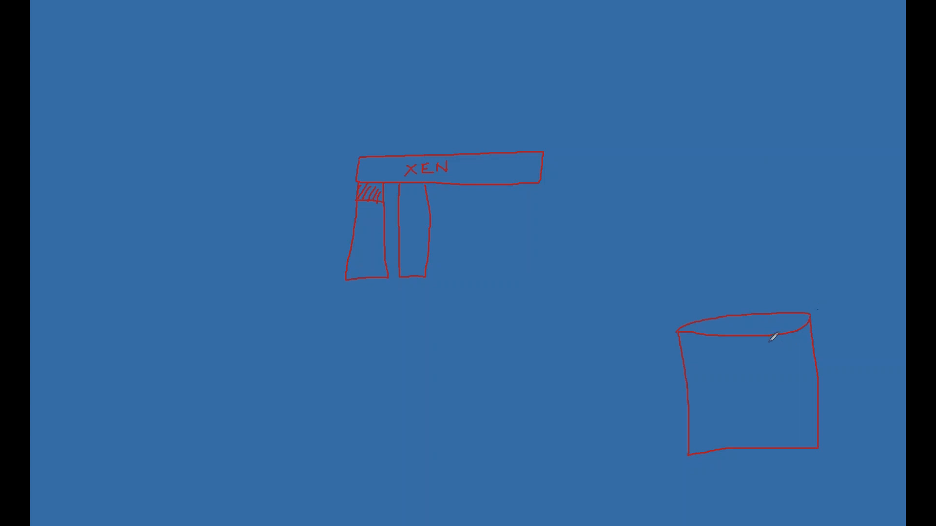
pyautogui.moveTo(736, 394)
pyautogui.mouseDown()
pyautogui.moveTo(737, 408)
pyautogui.moveTo(754, 408)
pyautogui.moveTo(747, 393)
pyautogui.moveTo(744, 403)
pyautogui.moveTo(760, 404)
pyautogui.moveTo(783, 382)
pyautogui.moveTo(785, 401)
pyautogui.mouseUp()
pyautogui.moveTo(521, 184)
pyautogui.mouseDown()
pyautogui.moveTo(524, 323)
pyautogui.moveTo(681, 343)
pyautogui.mouseUp()
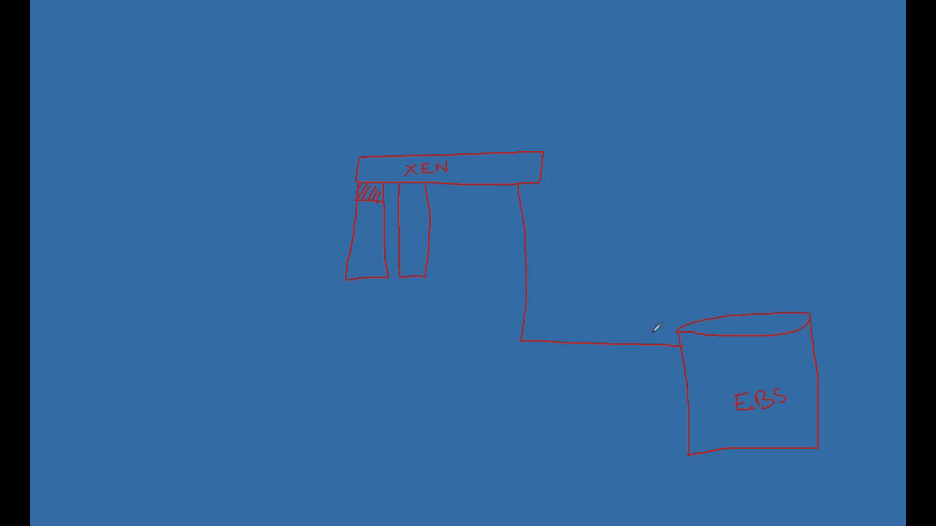
pyautogui.moveTo(542, 244); pyautogui.dragTo(565, 239)
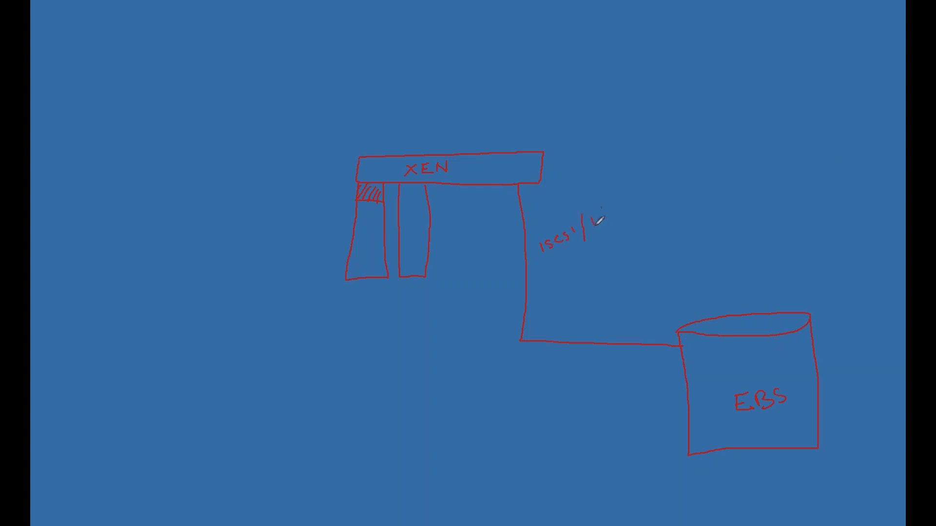
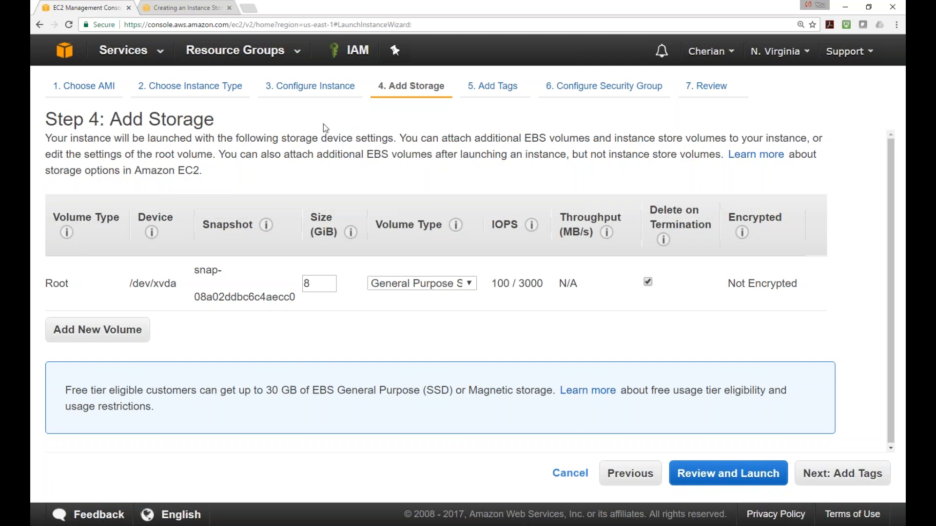
# Go back to the AWS console home and open EC2 from Recently visited services
pyautogui.click(69, 57)
pyautogui.click(104, 199)
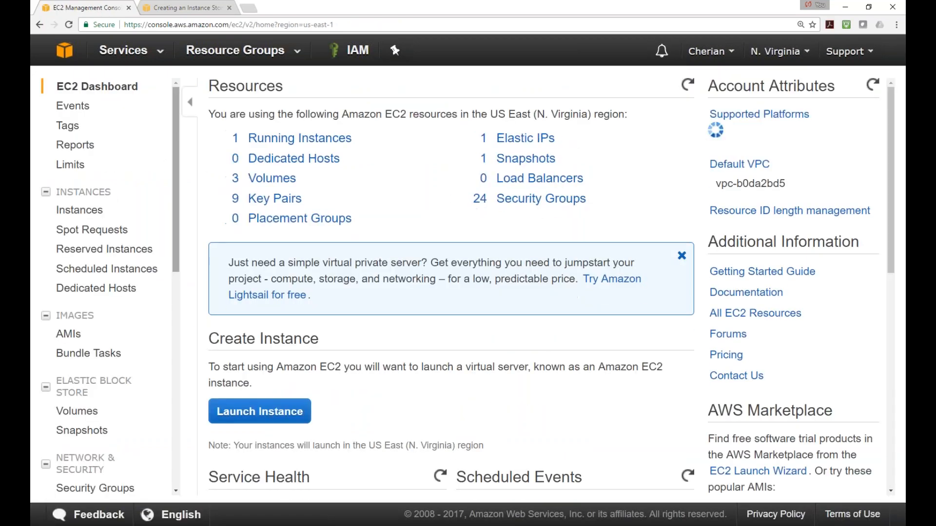
# Abandon a new launch, return to the EC2 dashboard via console home, and open Running Instances
pyautogui.click(264, 418)
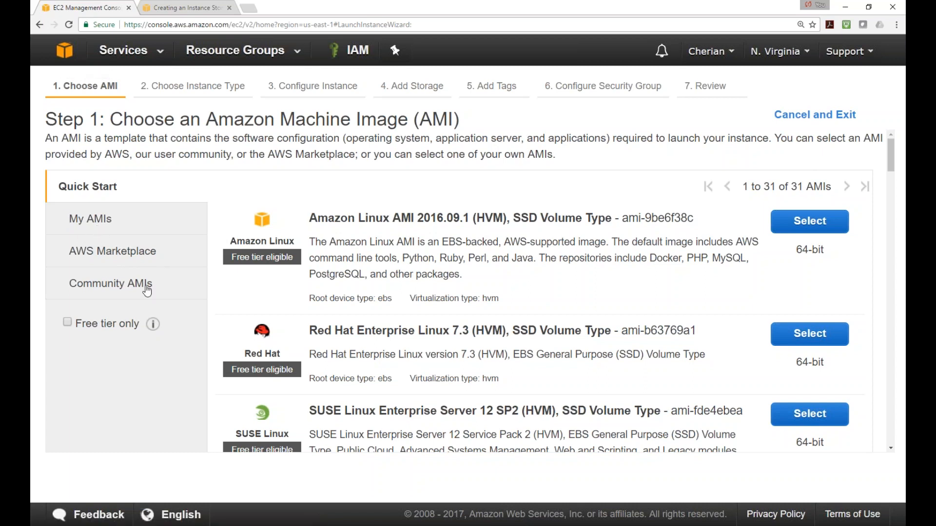
pyautogui.click(69, 57)
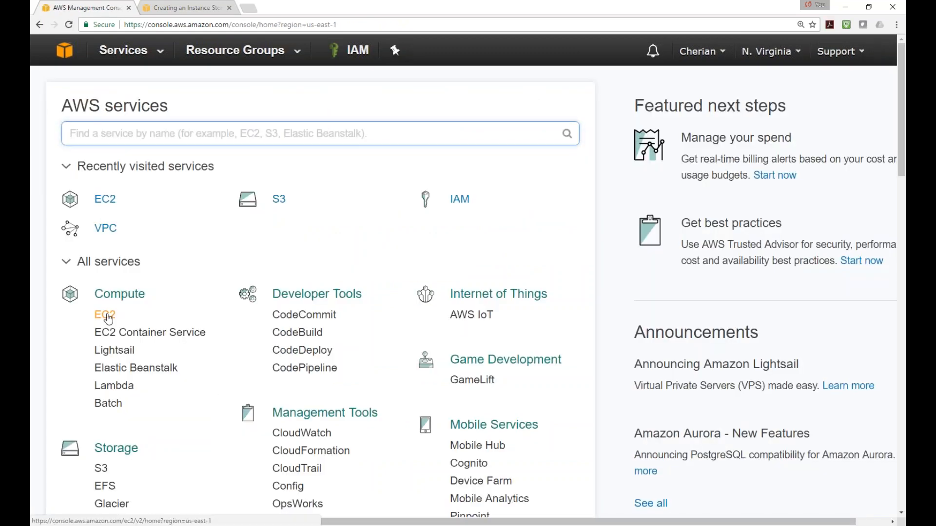
pyautogui.click(105, 316)
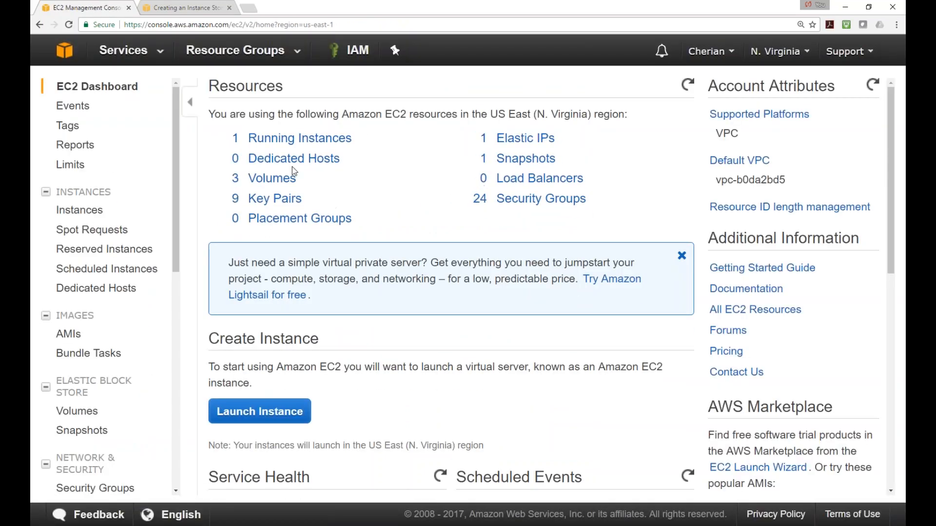
pyautogui.scroll(-2, 314, 383)
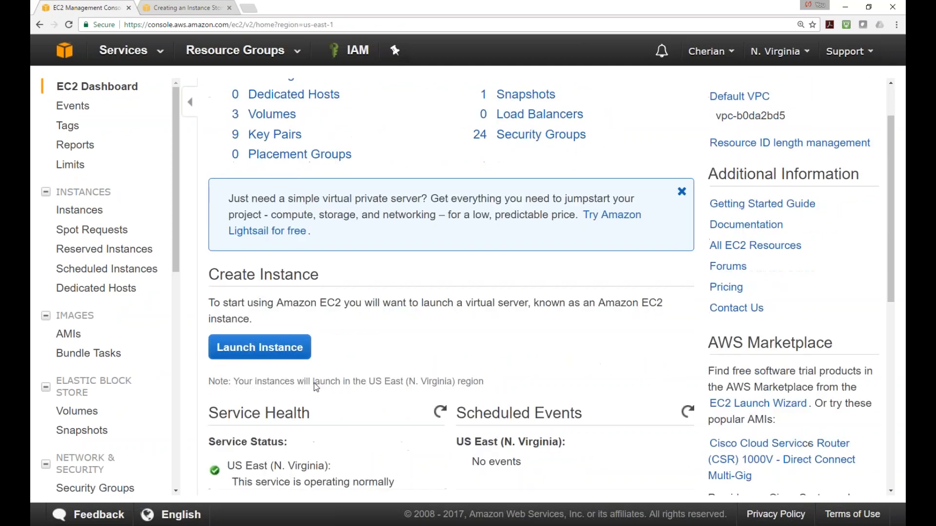
pyautogui.scroll(2, 315, 376)
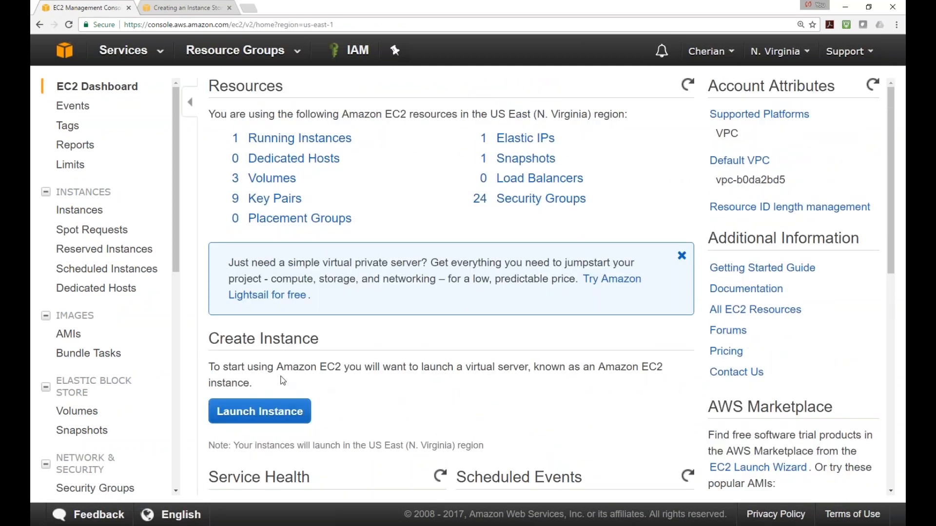
pyautogui.click(309, 142)
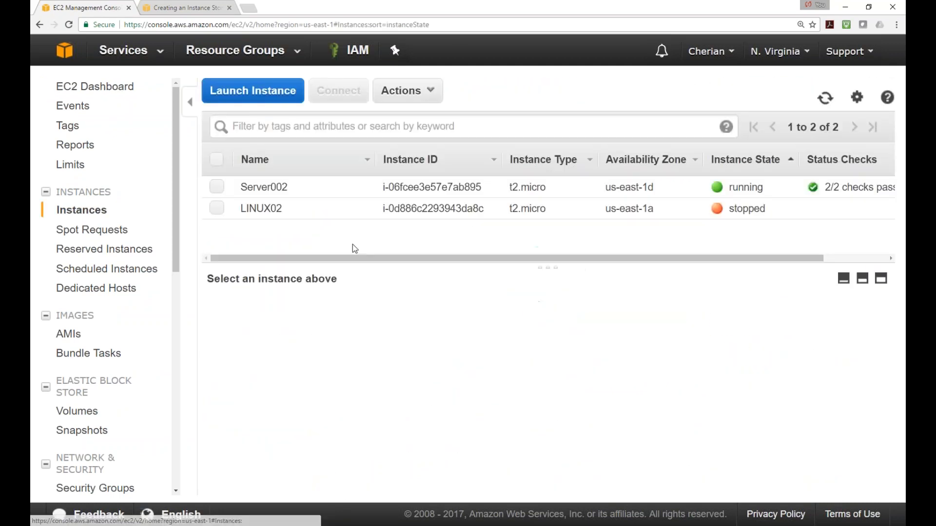
pyautogui.click(269, 101)
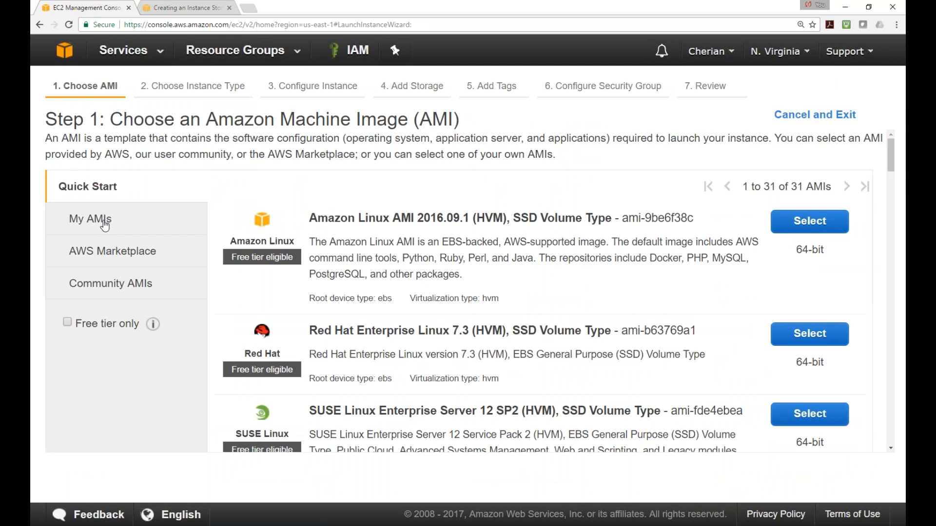
pyautogui.click(104, 225)
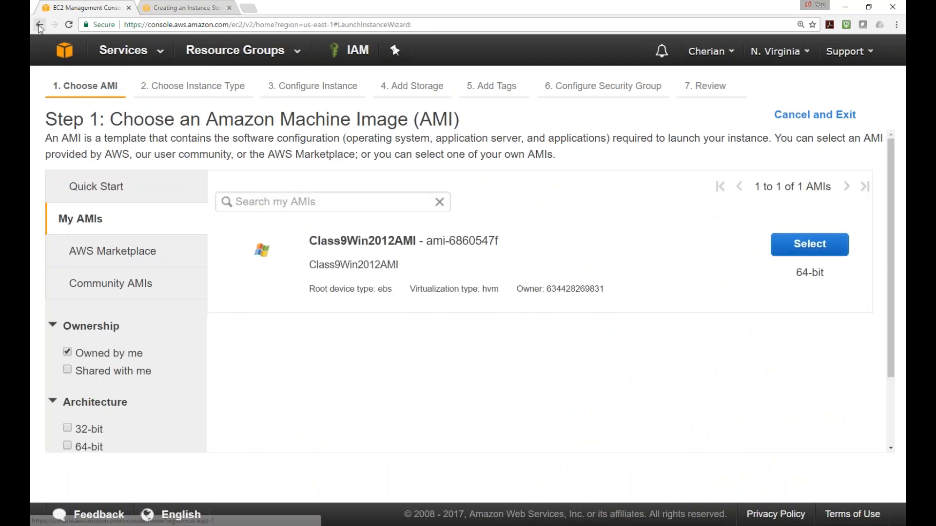
pyautogui.click(39, 25)
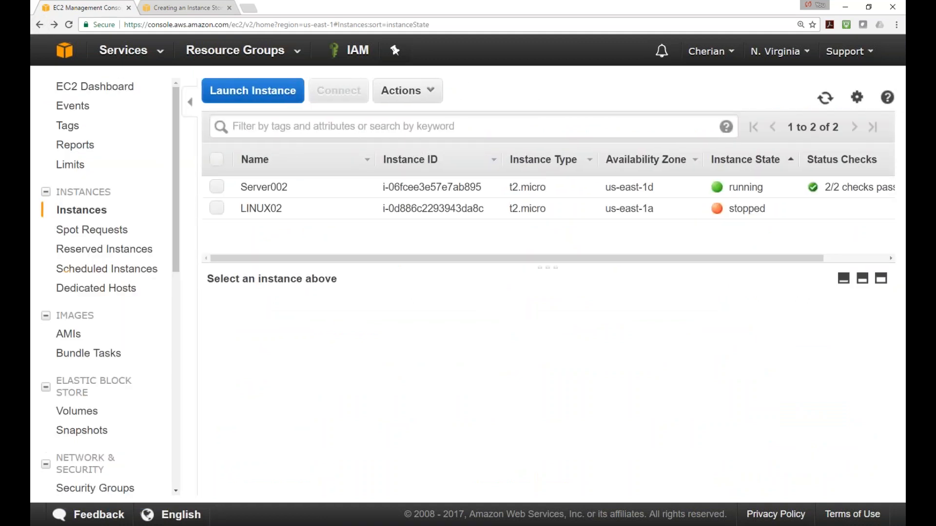
pyautogui.moveTo(178, 207); pyautogui.dragTo(177, 182)
# Open the AMIs list, remove the root device type filter, and select ami-0022c769
pyautogui.click(75, 337)
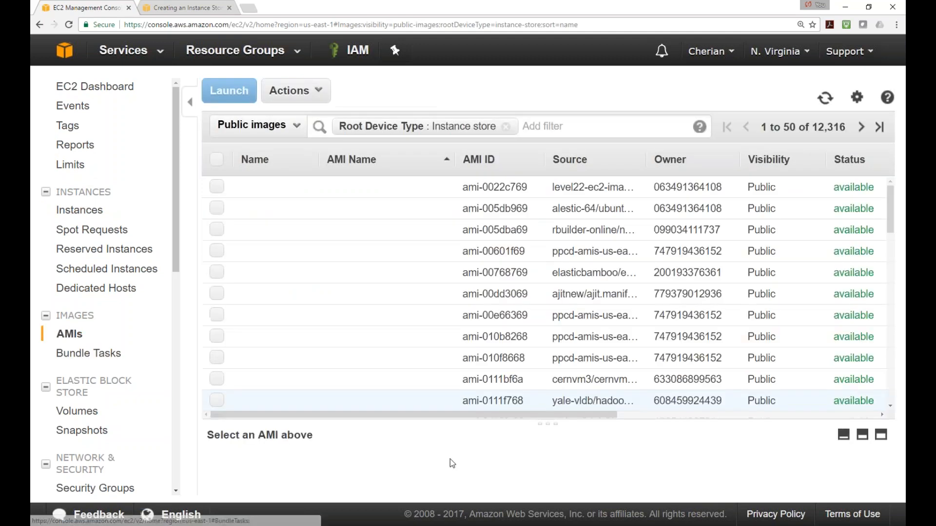
pyautogui.click(505, 127)
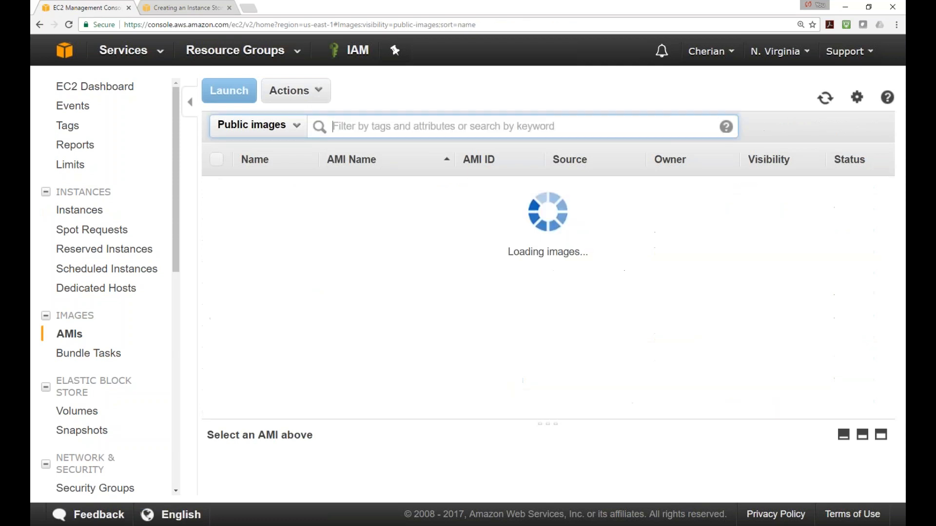
pyautogui.click(292, 187)
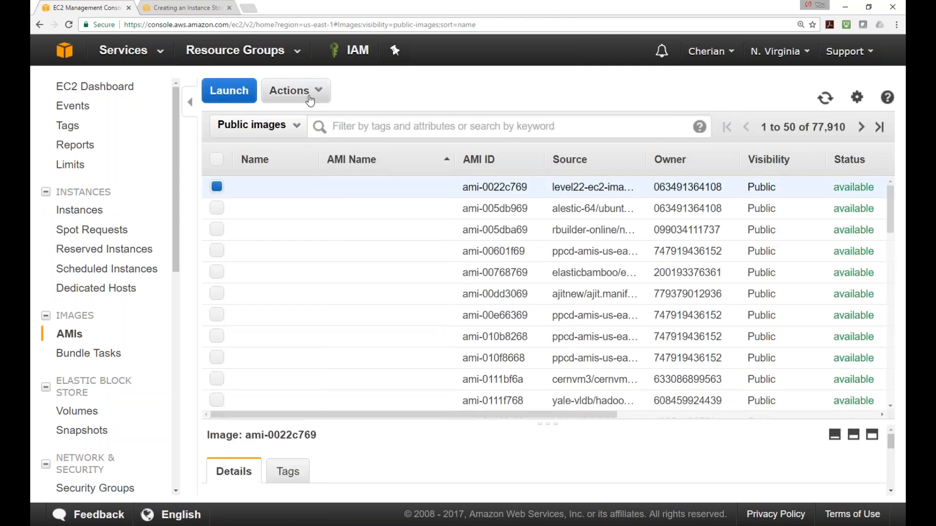
# Keep Public images as the visibility and start a Root Device Type filter
pyautogui.click(300, 126)
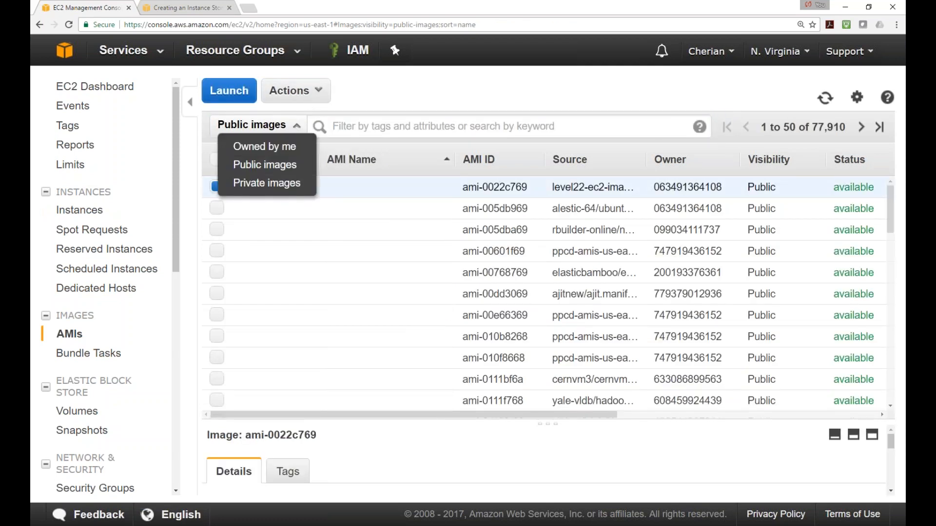
pyautogui.click(272, 166)
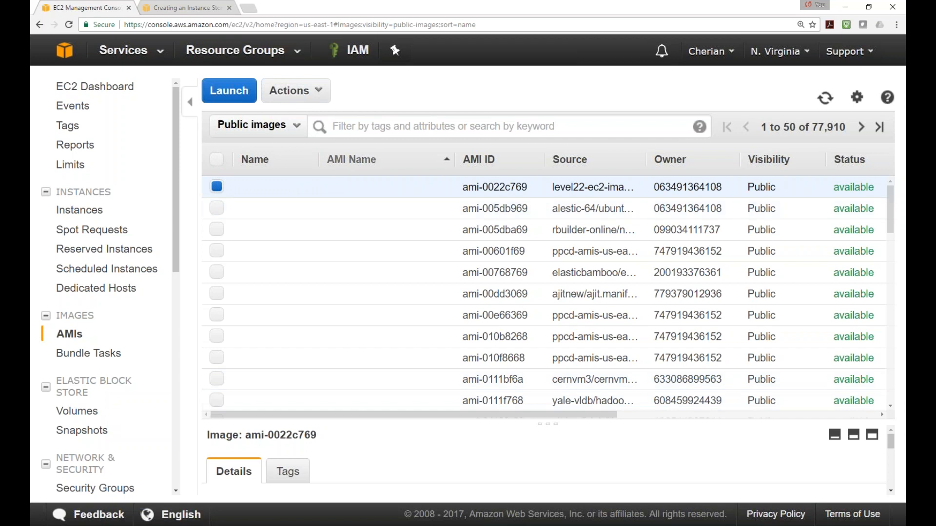
pyautogui.click(340, 126)
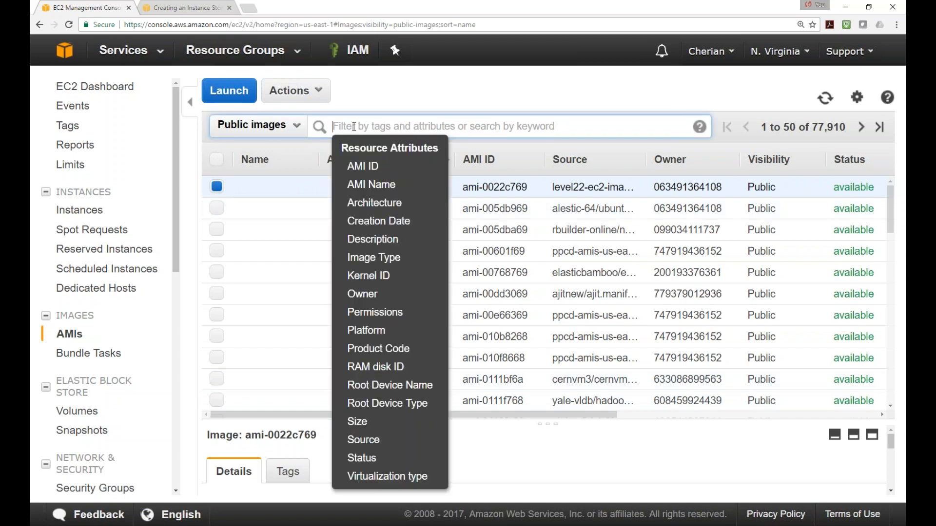
pyautogui.click(394, 406)
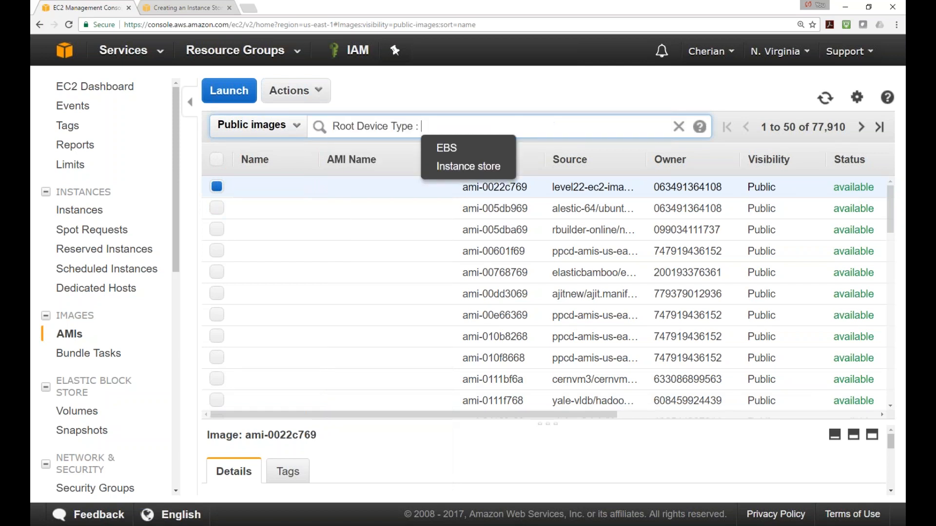
# Filter the public AMIs to instance-store root devices, narrowing the list to 12,316 images
pyautogui.click(467, 167)
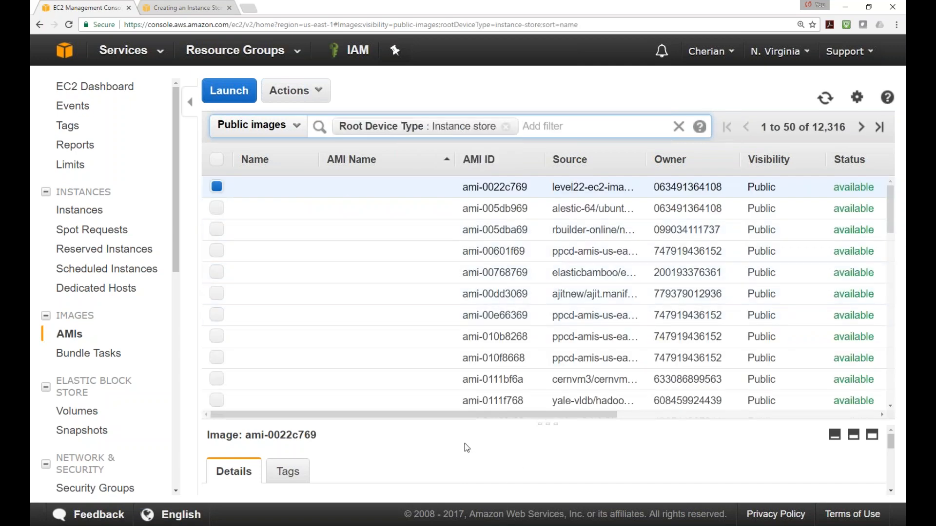
pyautogui.moveTo(463, 417)
pyautogui.mouseDown()
pyautogui.moveTo(587, 419)
pyautogui.moveTo(459, 418)
pyautogui.mouseUp()
pyautogui.scroll(-8, 612, 239)
pyautogui.scroll(10, 321, 209)
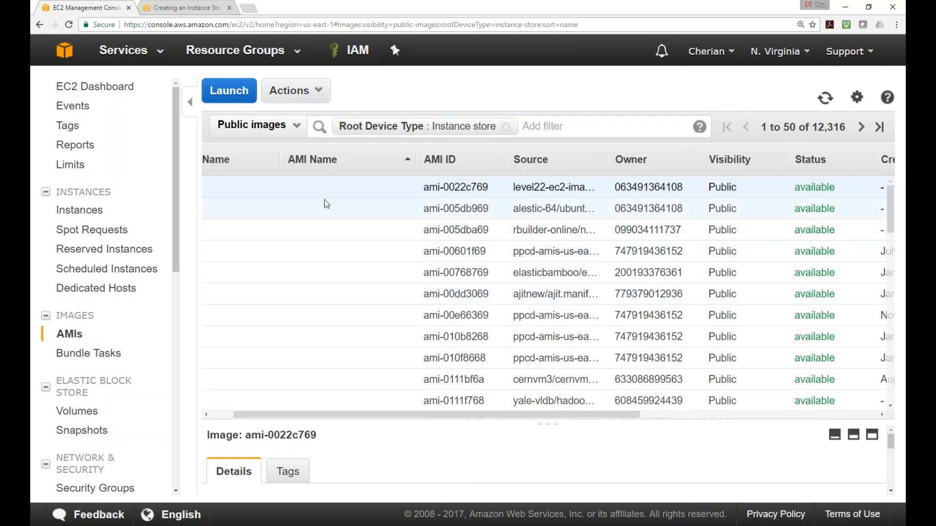
pyautogui.moveTo(338, 418); pyautogui.dragTo(316, 418)
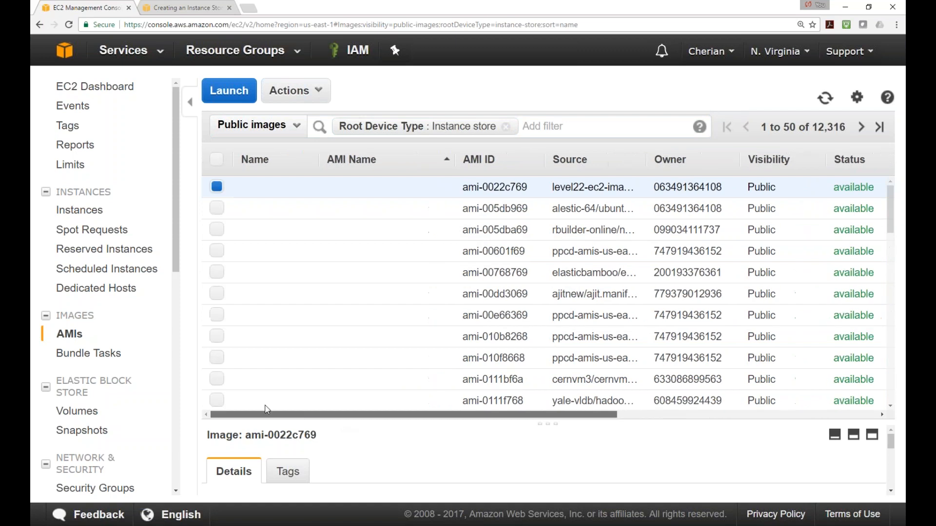
pyautogui.rightClick(218, 189)
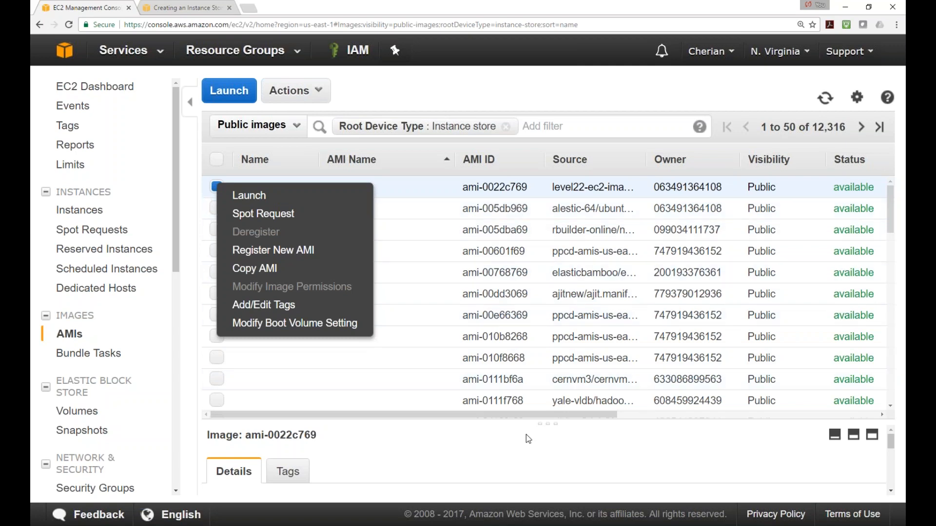
# Scroll the image table right to check Creation Date and Platform, then back left
pyautogui.moveTo(529, 414); pyautogui.dragTo(733, 415)
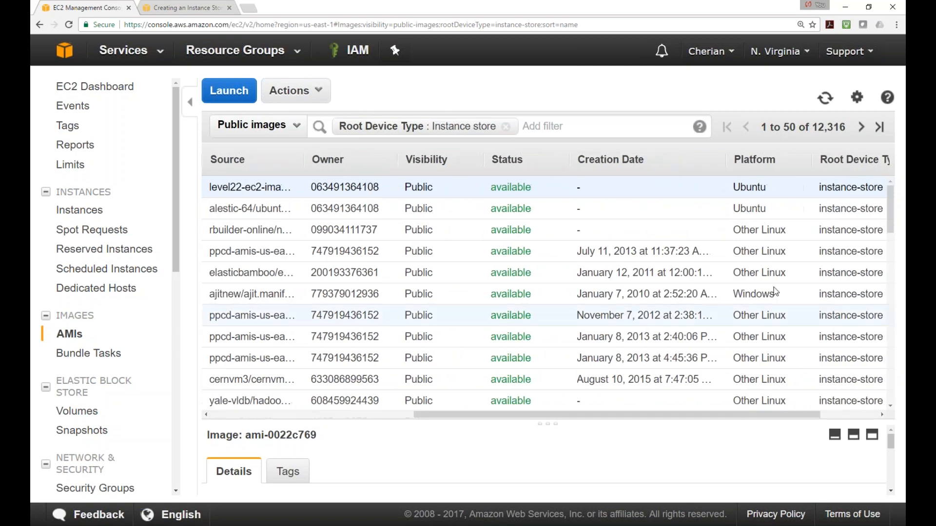
pyautogui.scroll(-1, 762, 217)
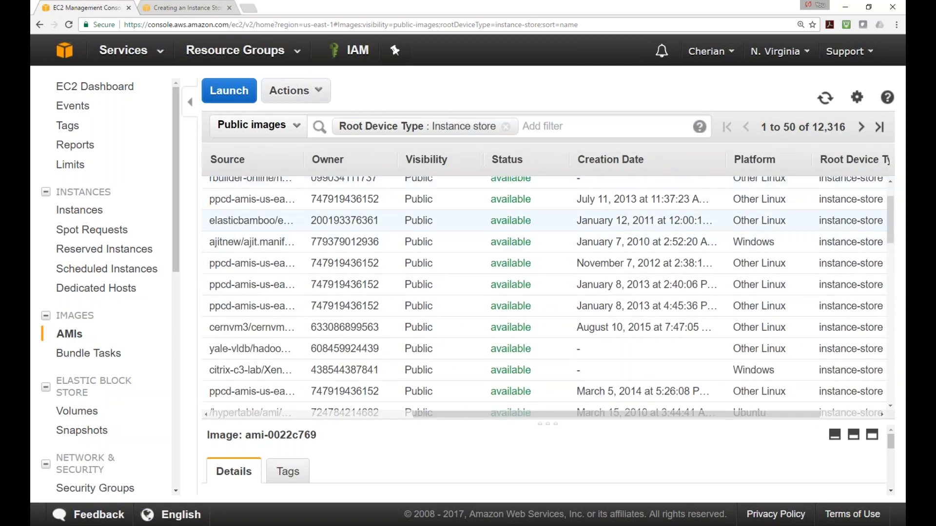
pyautogui.scroll(-2, 772, 243)
pyautogui.scroll(1, 764, 332)
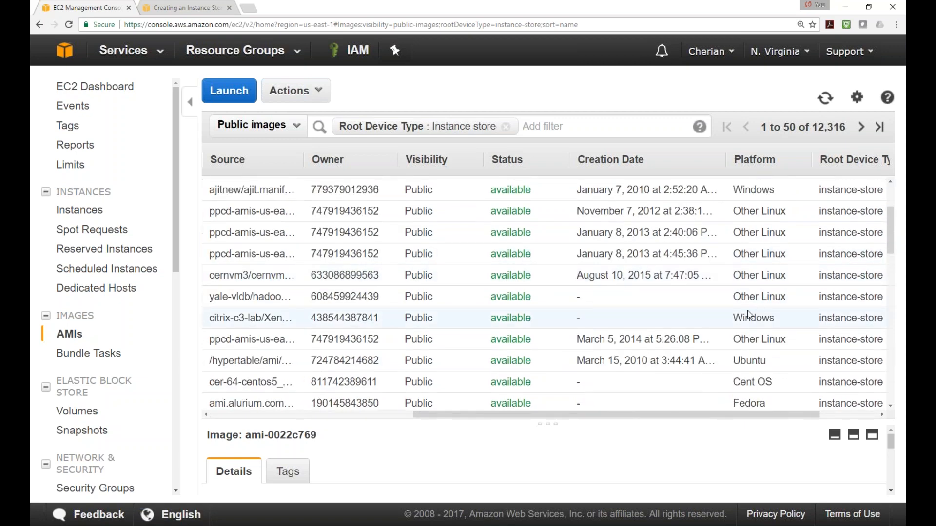
pyautogui.scroll(-1, 765, 320)
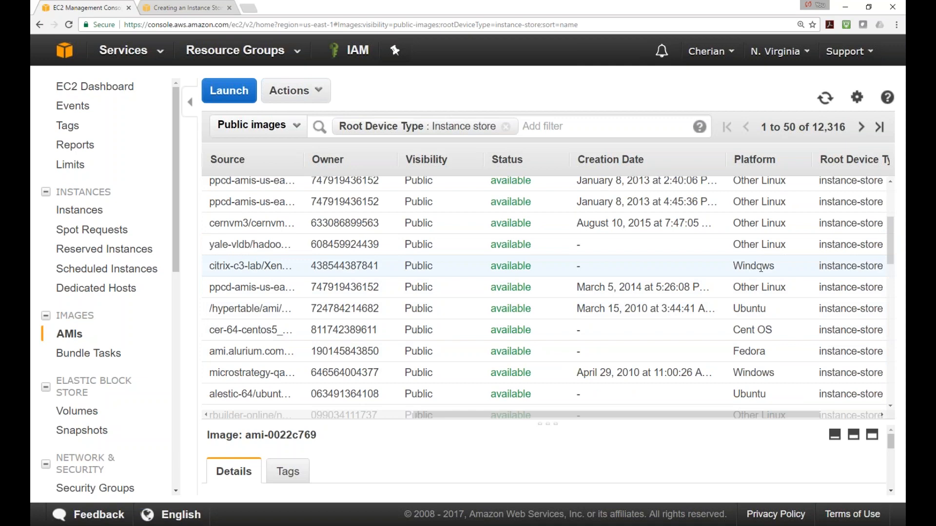
pyautogui.moveTo(489, 413); pyautogui.dragTo(278, 414)
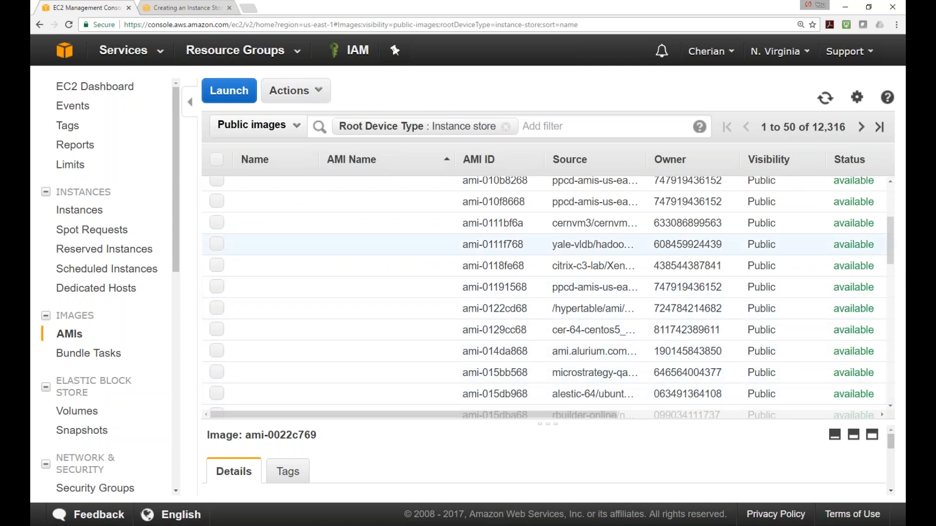
pyautogui.scroll(4, 785, 298)
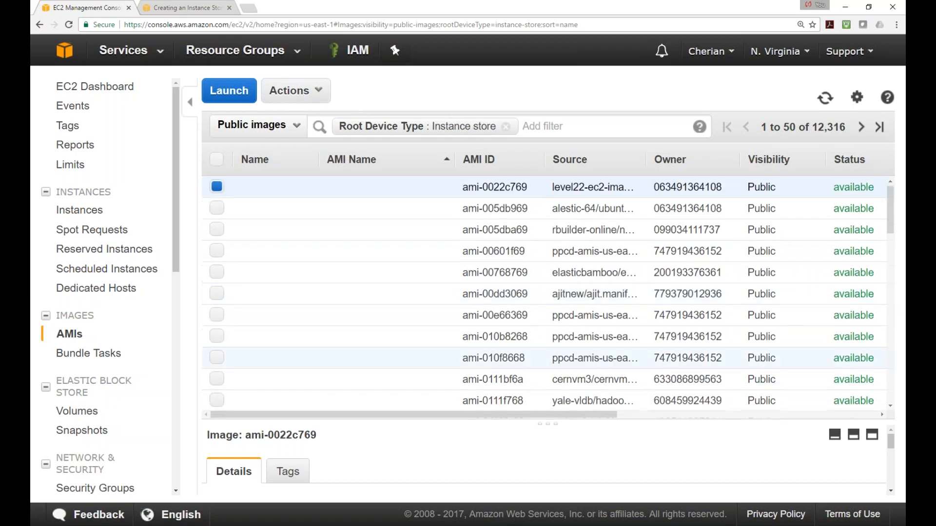
pyautogui.moveTo(592, 415); pyautogui.dragTo(735, 414)
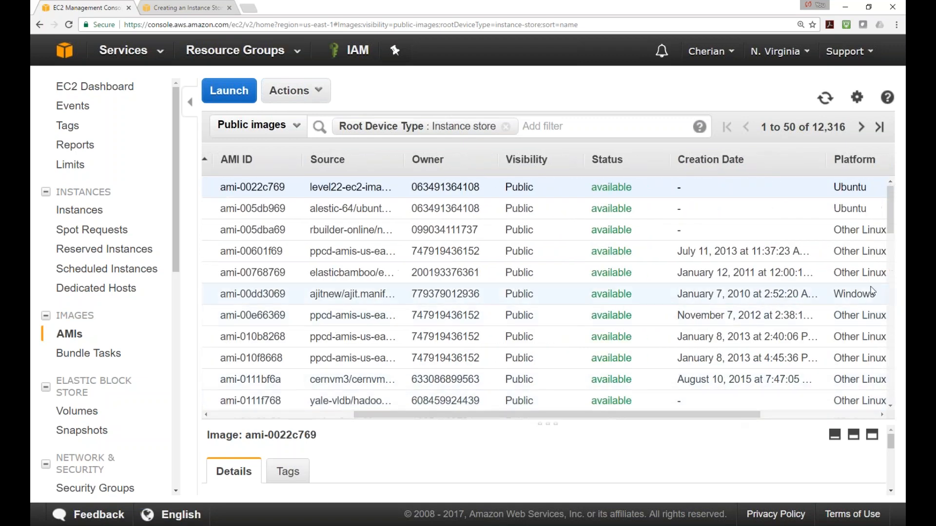
pyautogui.moveTo(433, 415); pyautogui.dragTo(291, 416)
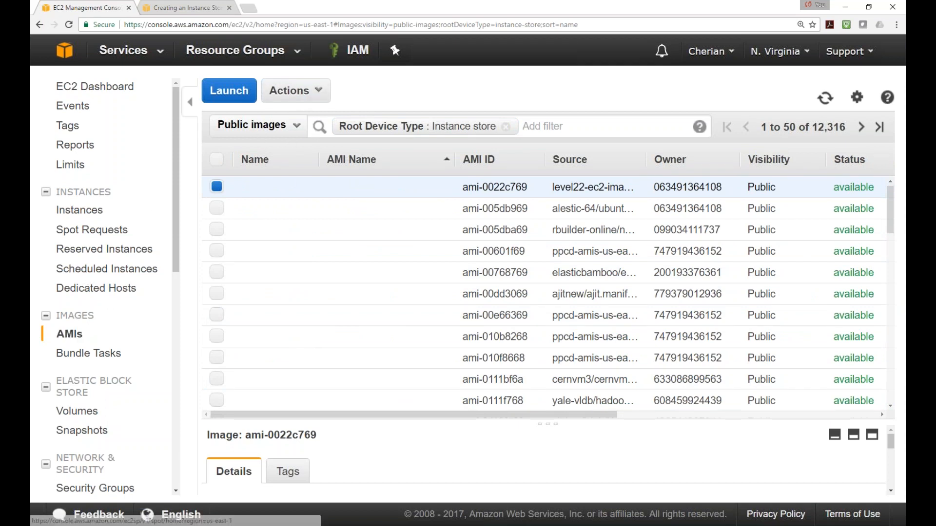
# Reapply the Public images visibility and the Root Device Type = Instance store filter
pyautogui.click(297, 126)
pyautogui.click(263, 168)
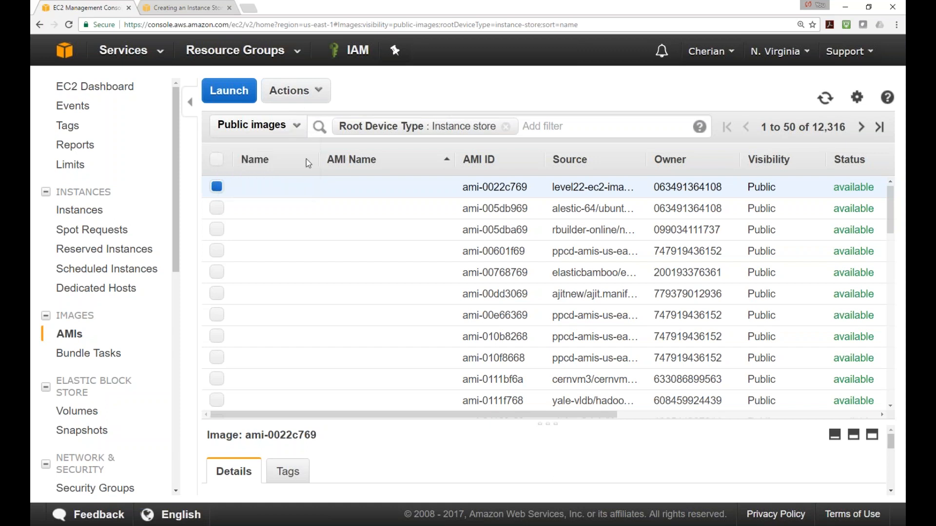
pyautogui.click(416, 130)
pyautogui.click(543, 126)
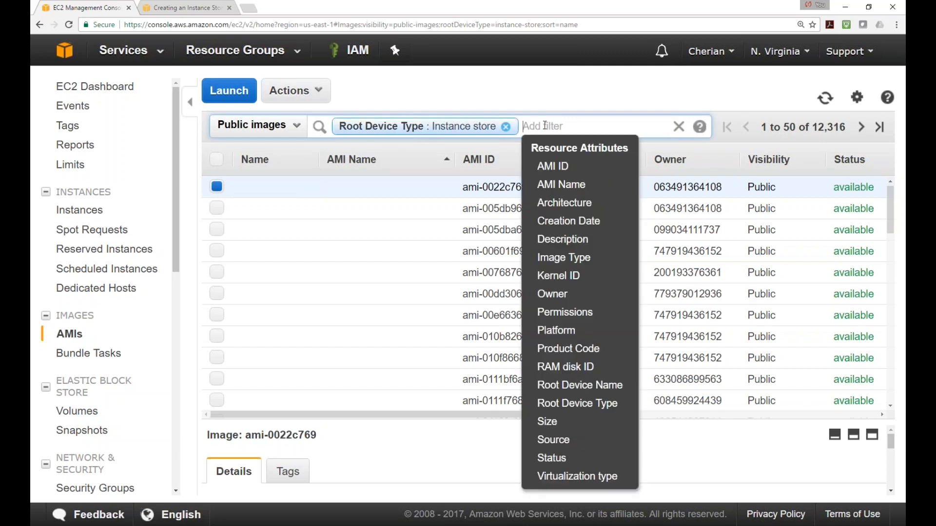
pyautogui.click(591, 410)
pyautogui.click(656, 166)
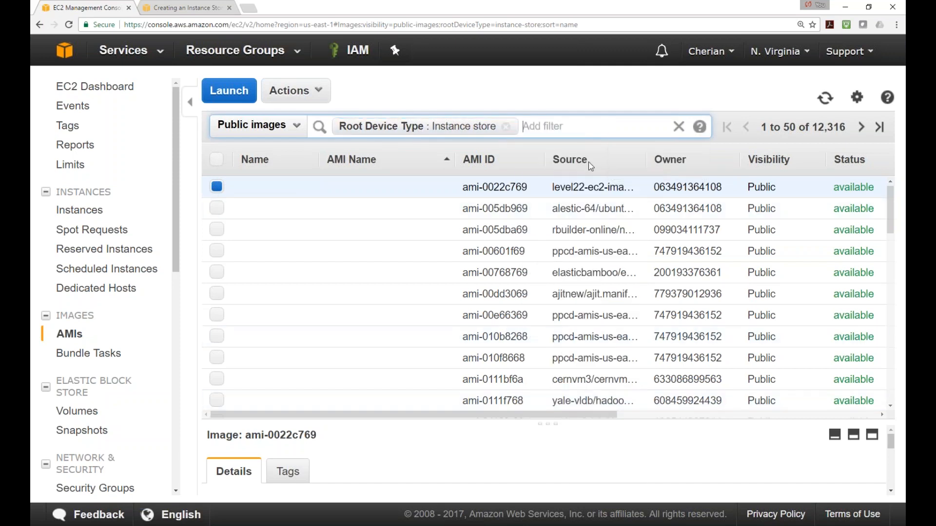
pyautogui.rightClick(543, 125)
pyautogui.click(509, 133)
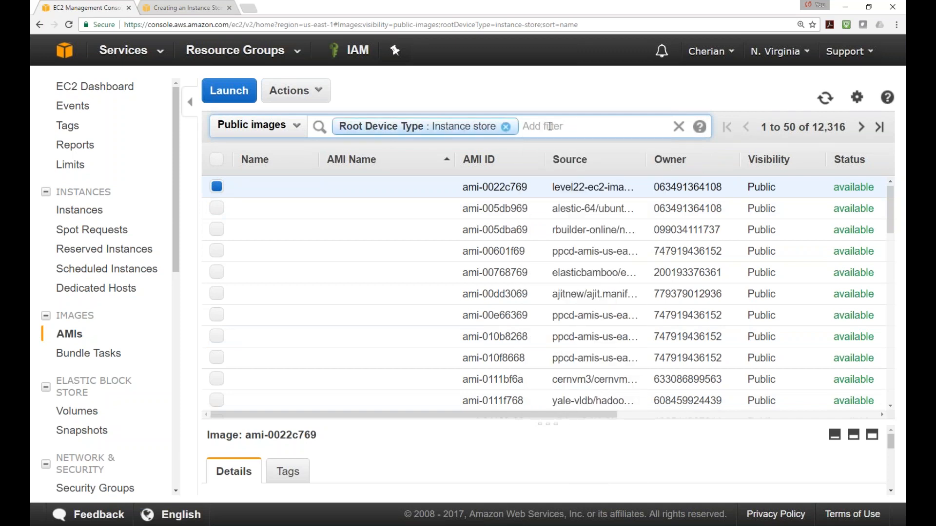
# Check the empty Bundle Tasks list and open its instance store-backed Windows AMI help page
pyautogui.scroll(-6, 612, 276)
pyautogui.scroll(6, 610, 277)
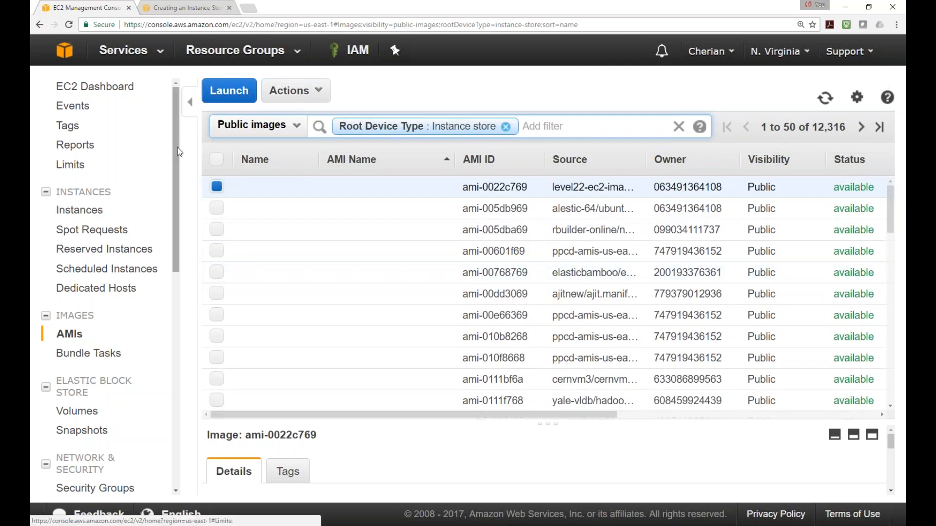
pyautogui.moveTo(173, 171)
pyautogui.mouseDown()
pyautogui.moveTo(171, 207)
pyautogui.moveTo(172, 178)
pyautogui.mouseUp()
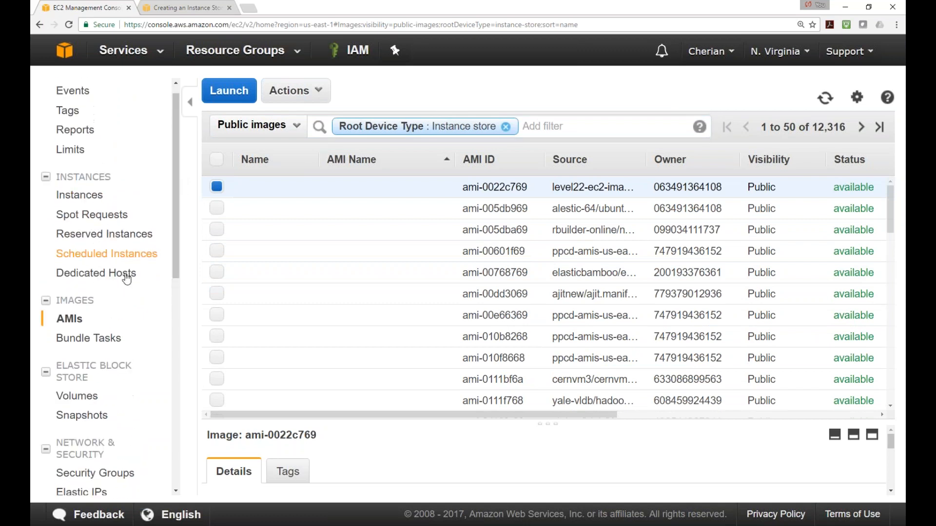
pyautogui.click(98, 342)
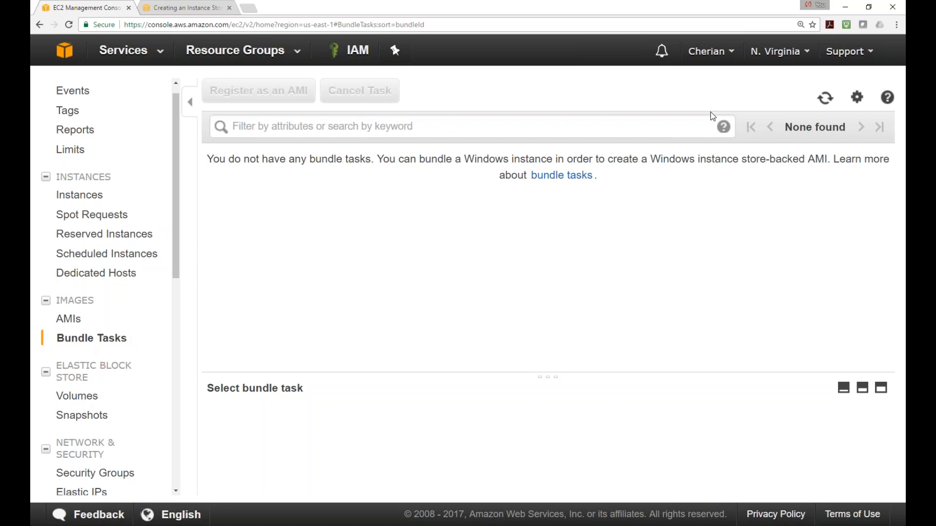
pyautogui.click(889, 100)
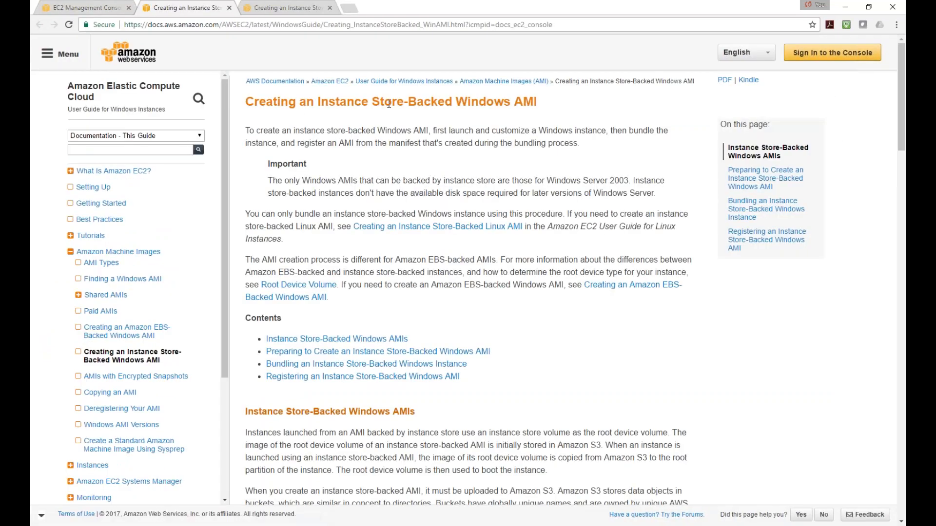
# Highlight 'Windows AMI' in the guide title, then scroll down into the preparation steps
pyautogui.moveTo(452, 104); pyautogui.dragTo(548, 95)
pyautogui.click(270, 116)
pyautogui.scroll(-10, 487, 154)
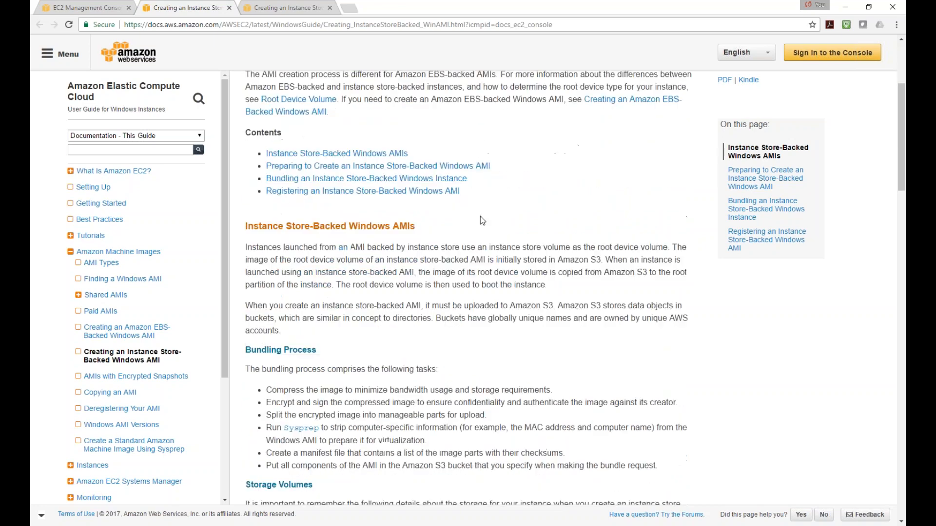
pyautogui.scroll(-5, 501, 228)
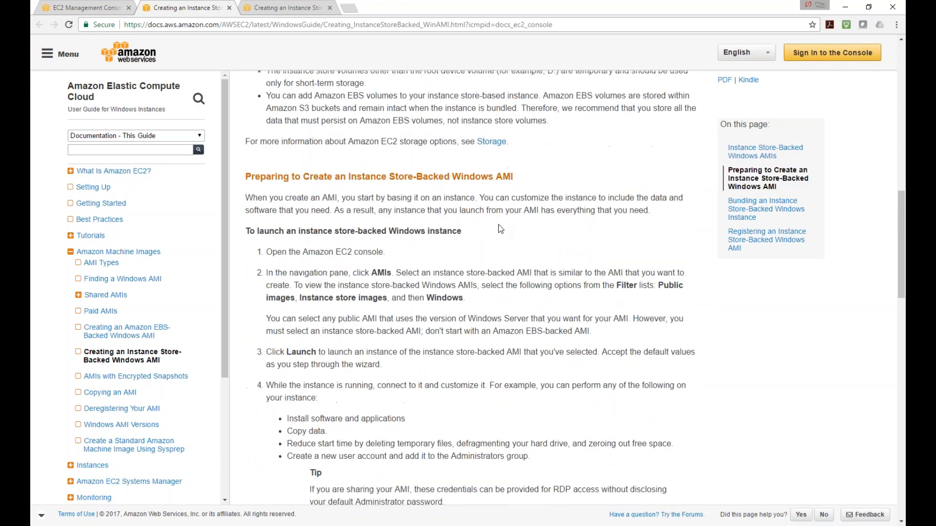
pyautogui.scroll(-2, 501, 228)
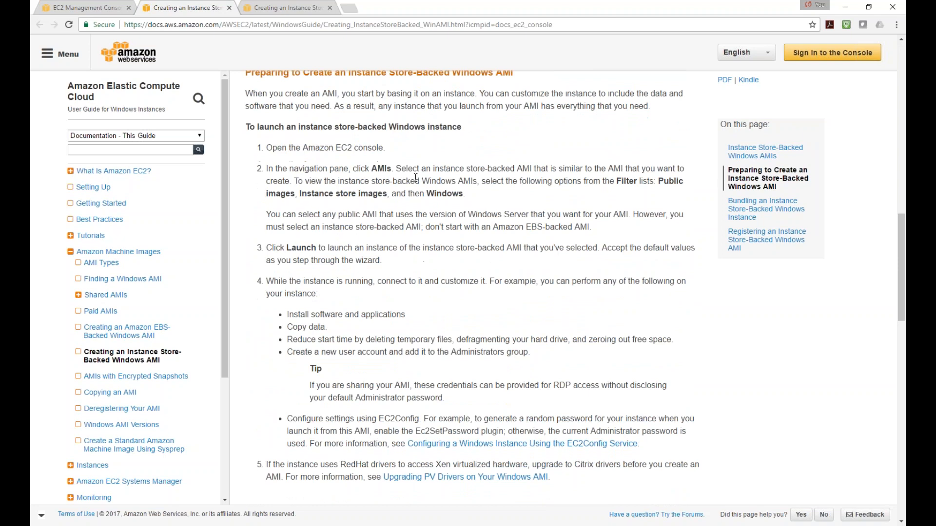
pyautogui.scroll(1, 417, 178)
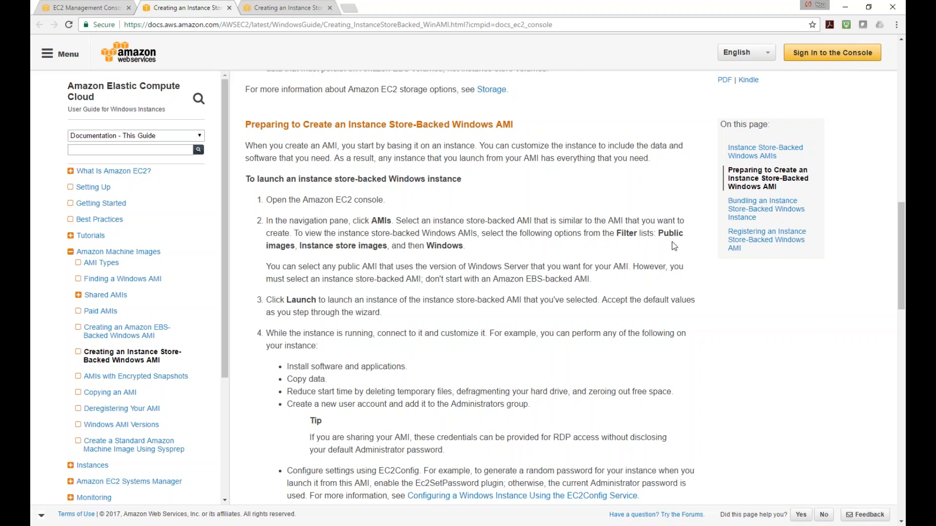
# Highlight key phrases in steps 2–4: Instance store, Windows, Launch, Install software and applications
pyautogui.moveTo(302, 247); pyautogui.dragTo(359, 247)
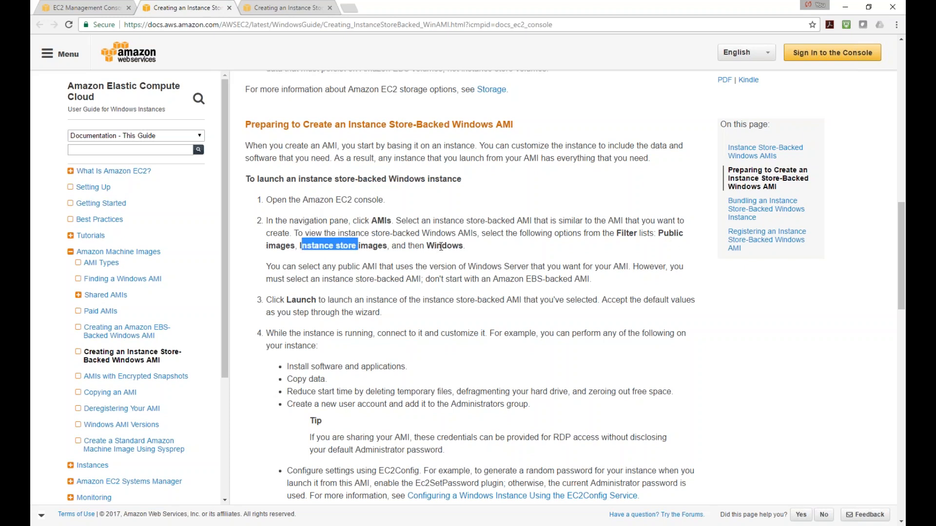
pyautogui.moveTo(427, 245); pyautogui.dragTo(472, 242)
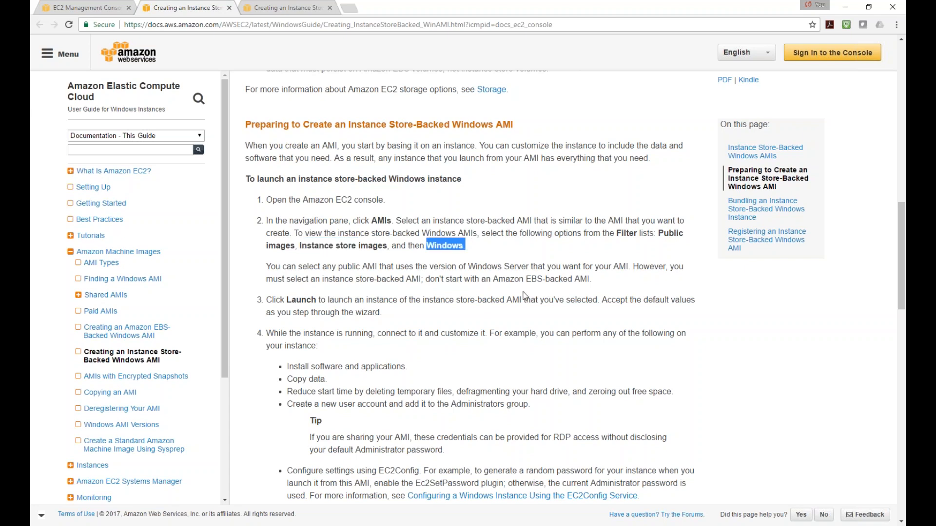
pyautogui.moveTo(285, 300); pyautogui.dragTo(365, 302)
pyautogui.scroll(-1, 364, 303)
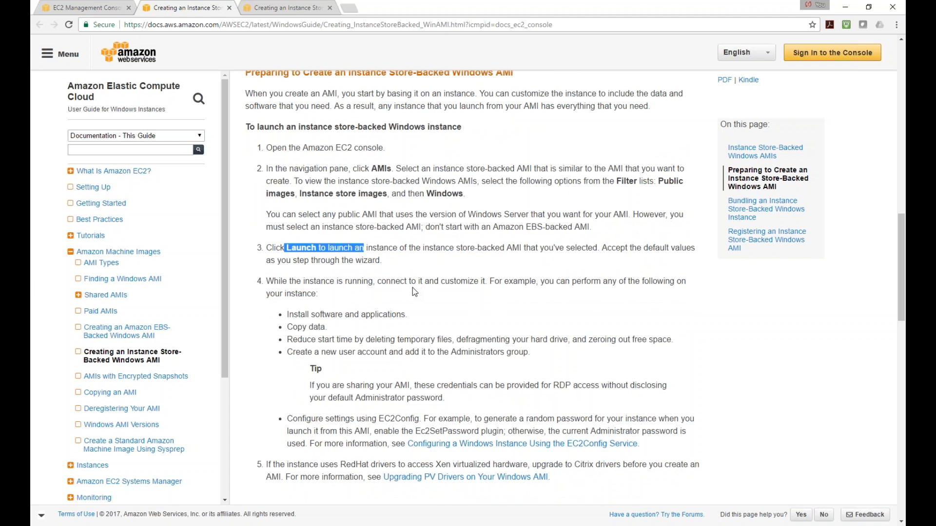
pyautogui.scroll(-2, 341, 292)
pyautogui.moveTo(291, 207); pyautogui.dragTo(423, 201)
pyautogui.moveTo(294, 223); pyautogui.dragTo(363, 217)
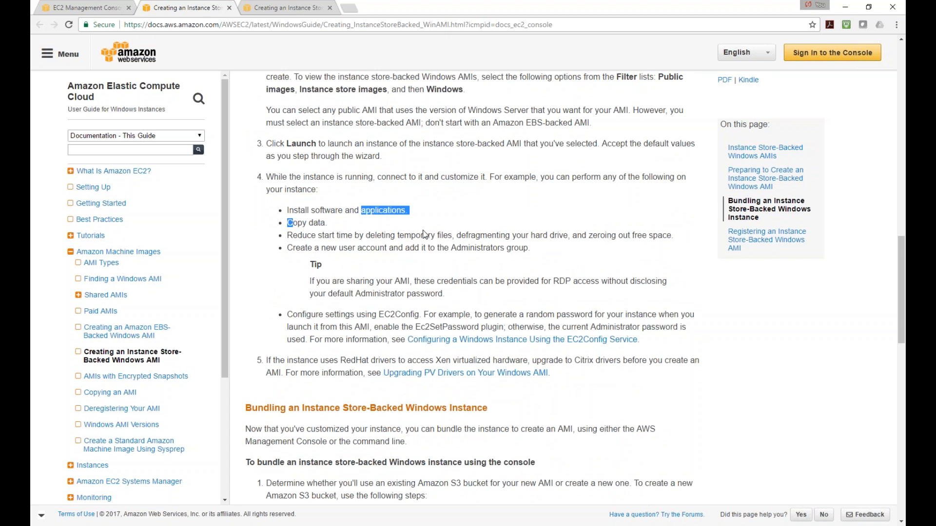
# Scroll to the bundling section, highlight 'S3 console', and select the page address
pyautogui.scroll(-3, 423, 234)
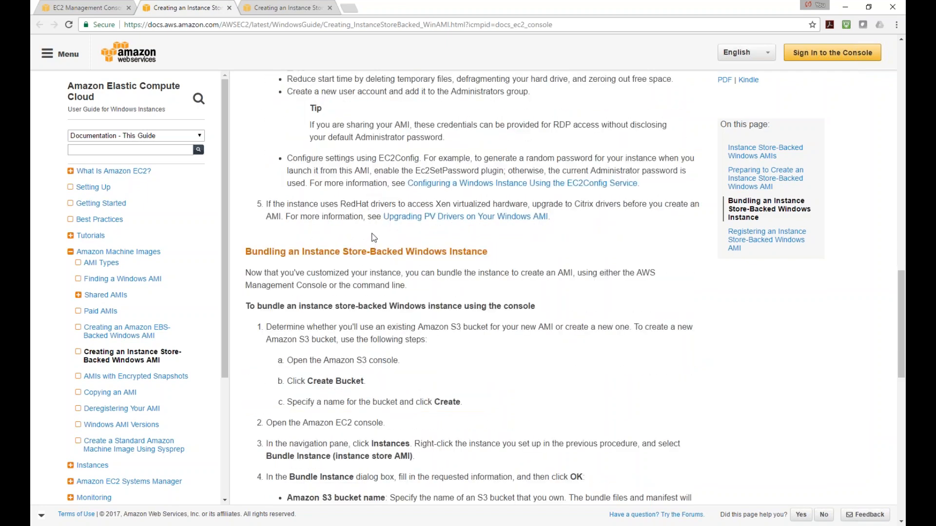
pyautogui.scroll(-2, 373, 237)
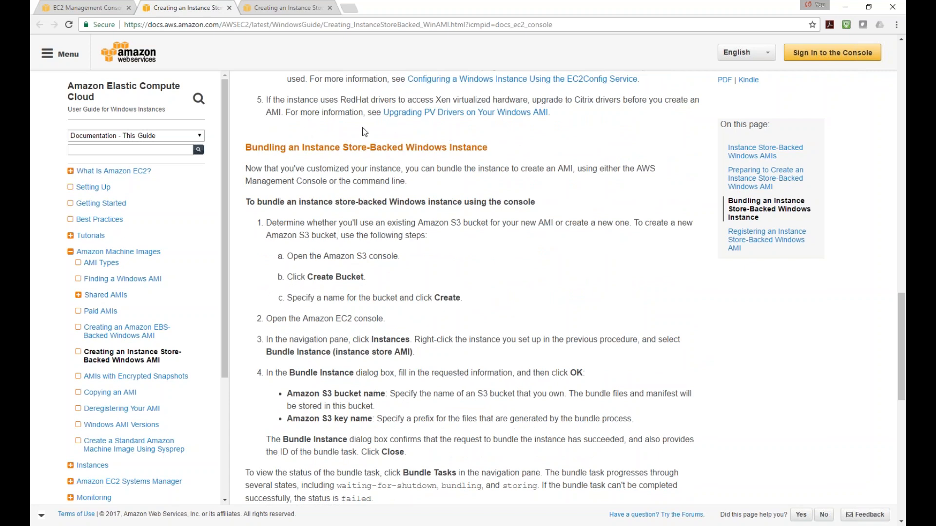
pyautogui.scroll(-1, 329, 223)
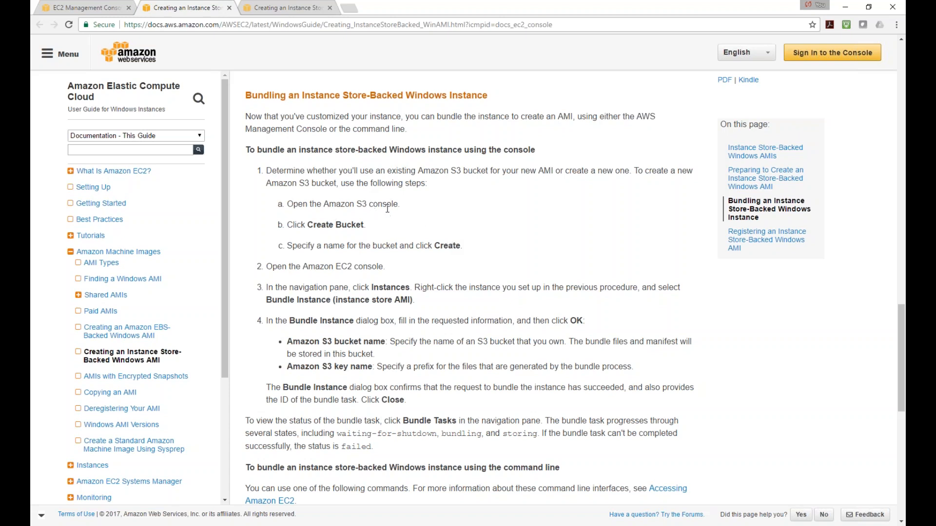
pyautogui.moveTo(356, 203); pyautogui.dragTo(410, 204)
pyautogui.scroll(-1, 399, 233)
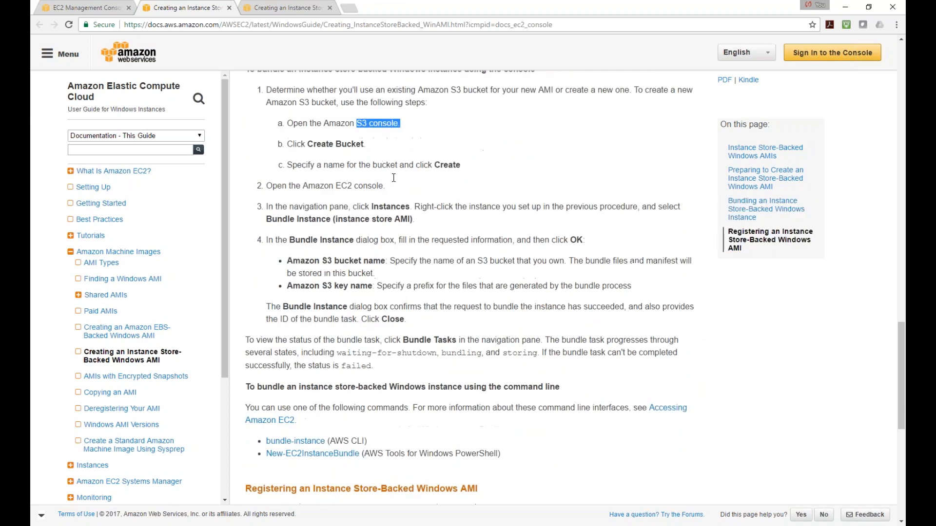
pyautogui.click(565, 26)
# Paste and reselect the page address, then cancel the edit and scroll the guide
pyautogui.write('https://docs.aws.amazon.com/AWSEC2/latest/WindowsGuide/Creating_InstanceStoreBacked_WinAMI.html?icmpid=docs_ec2_console')
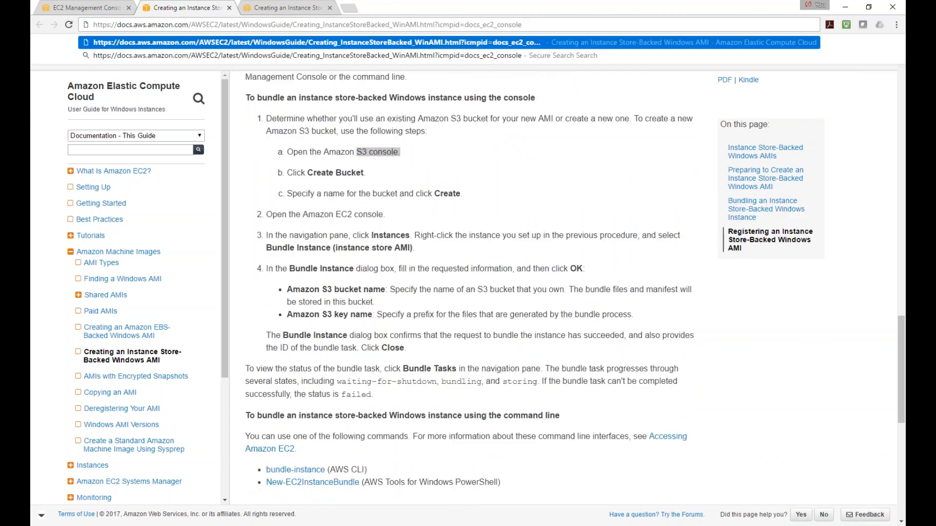
pyautogui.moveTo(541, 21); pyautogui.dragTo(37, 53)
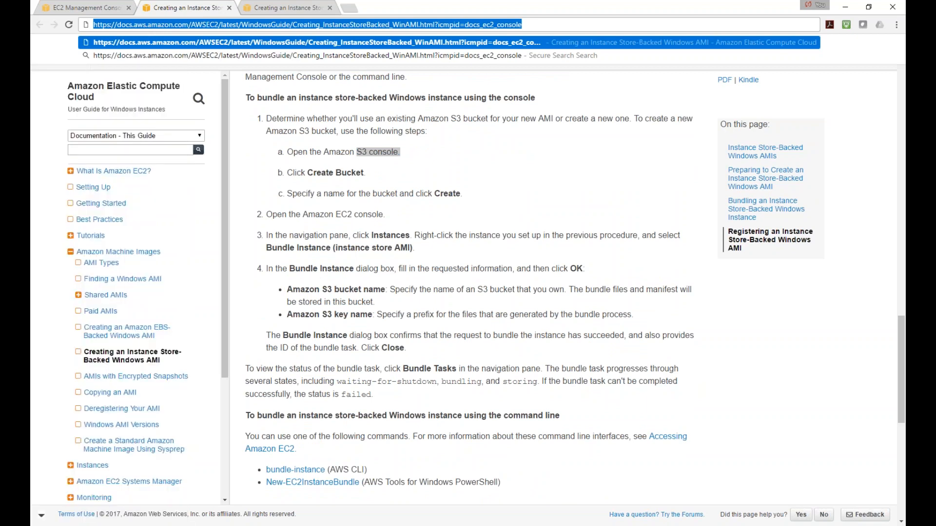
pyautogui.hotkey('alt', 'Tab')
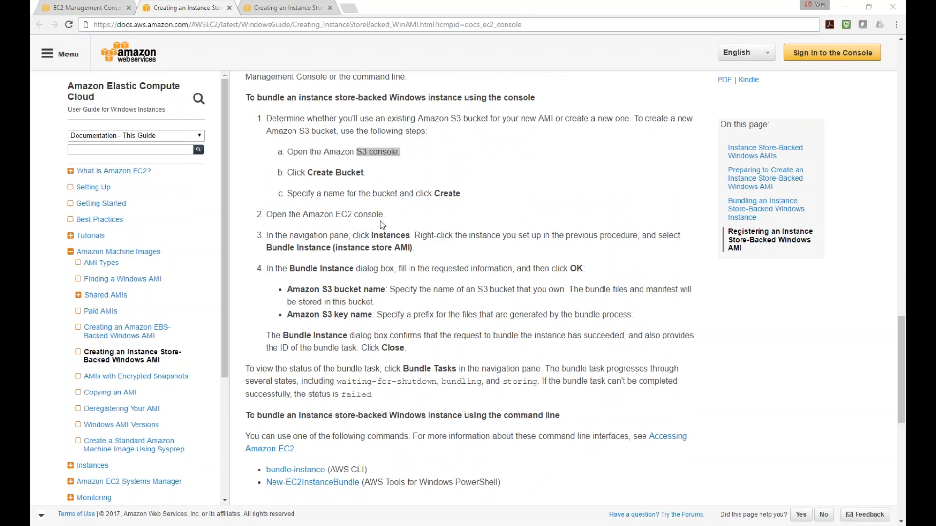
pyautogui.scroll(-2, 395, 223)
pyautogui.scroll(2, 429, 331)
pyautogui.scroll(-3, 429, 332)
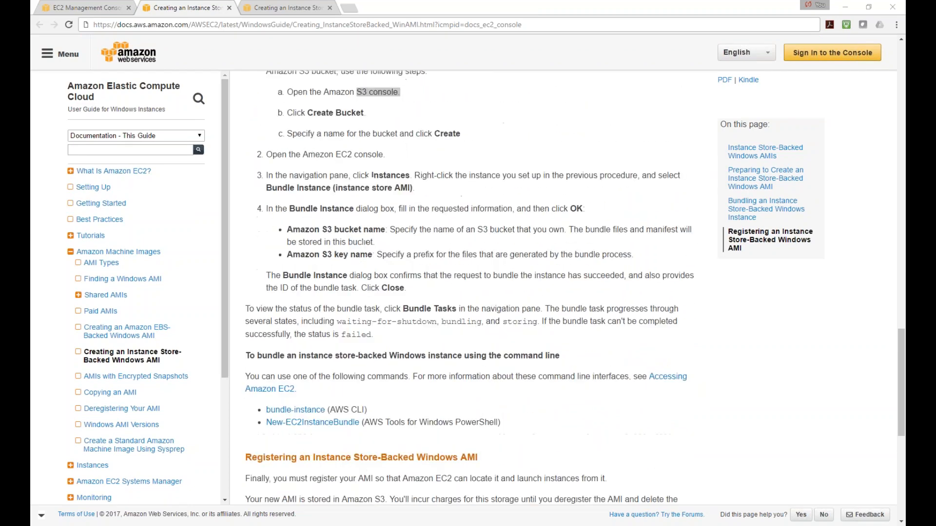
pyautogui.scroll(3, 429, 332)
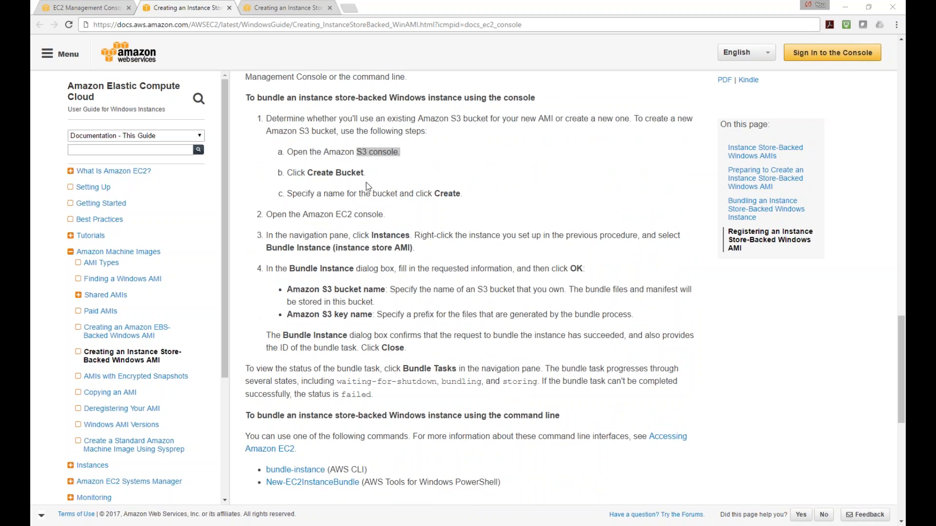
# Highlight the Create Bucket step and Preparing heading, scroll to the top, and close the duplicate tab
pyautogui.click(379, 160)
pyautogui.moveTo(305, 173); pyautogui.dragTo(376, 172)
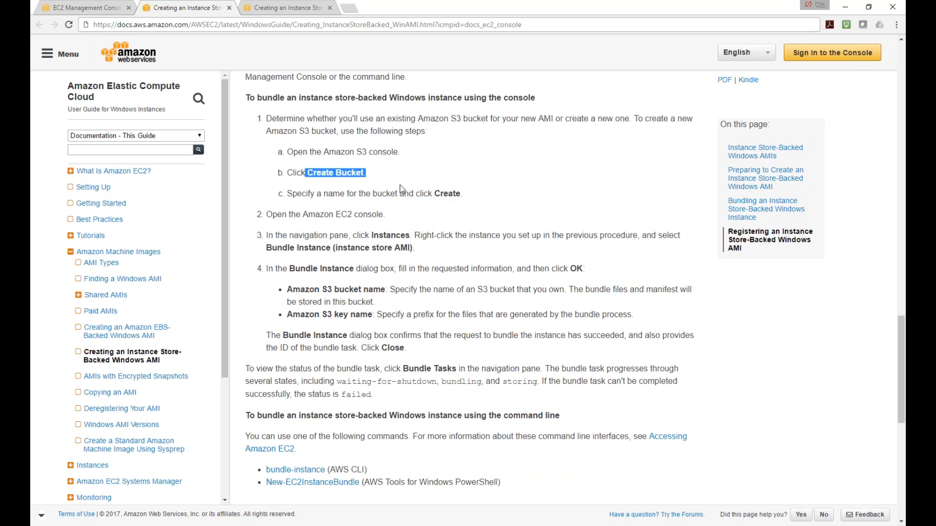
pyautogui.scroll(-2, 400, 185)
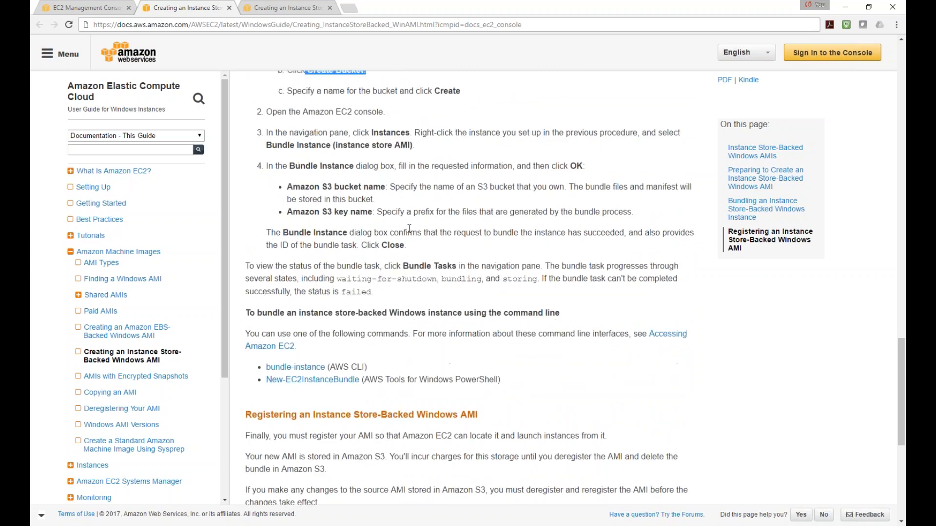
pyautogui.scroll(4, 400, 185)
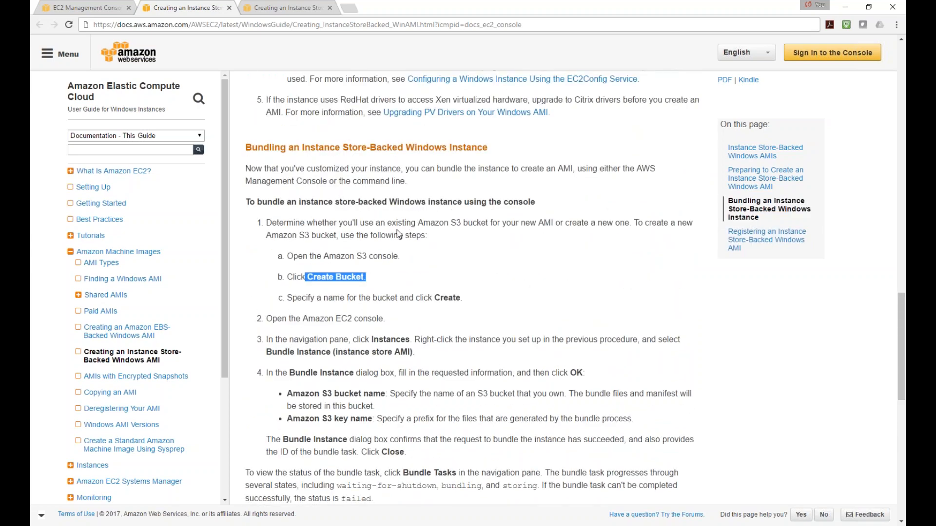
pyautogui.scroll(4, 397, 224)
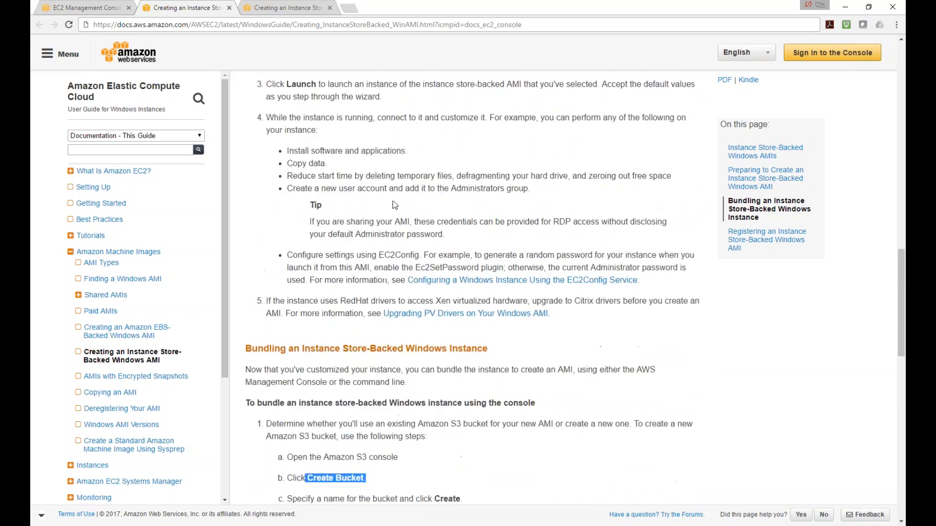
pyautogui.scroll(1, 394, 205)
pyautogui.scroll(3, 410, 212)
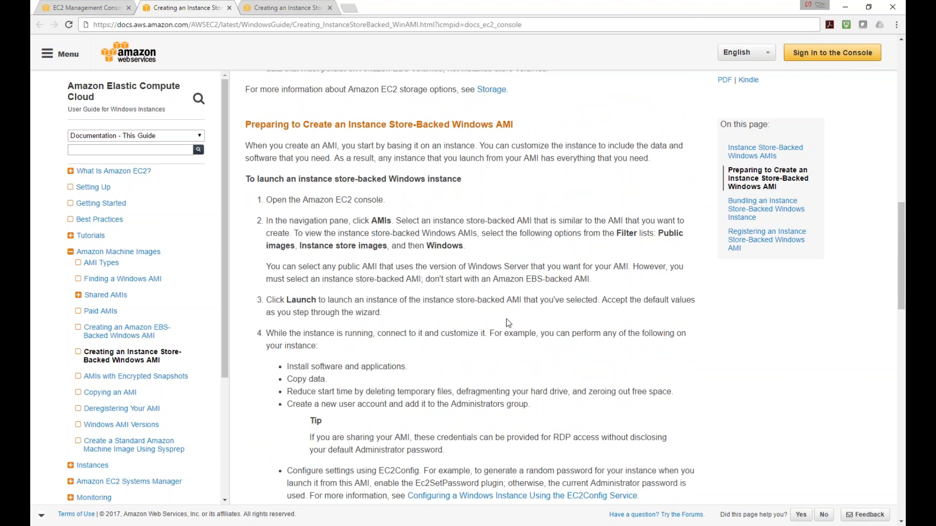
pyautogui.moveTo(389, 125); pyautogui.dragTo(487, 126)
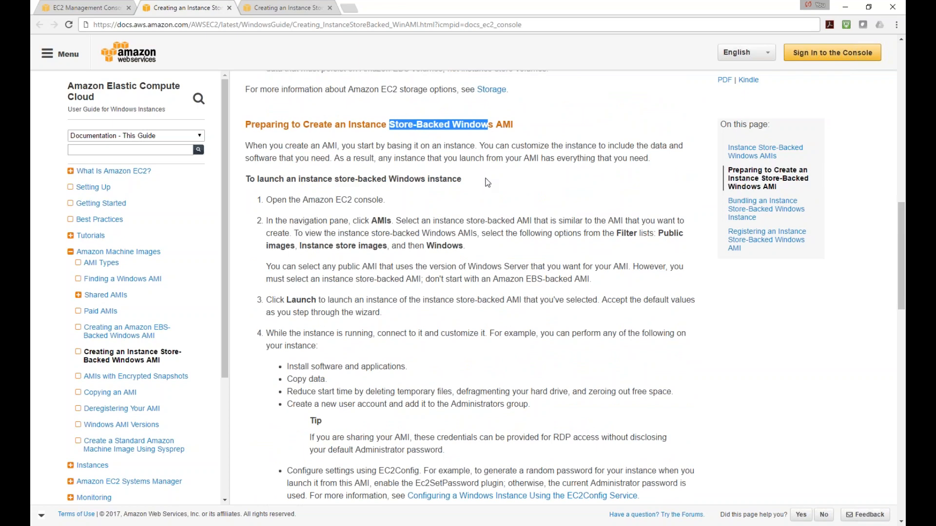
pyautogui.scroll(-5, 481, 180)
pyautogui.scroll(12, 294, 200)
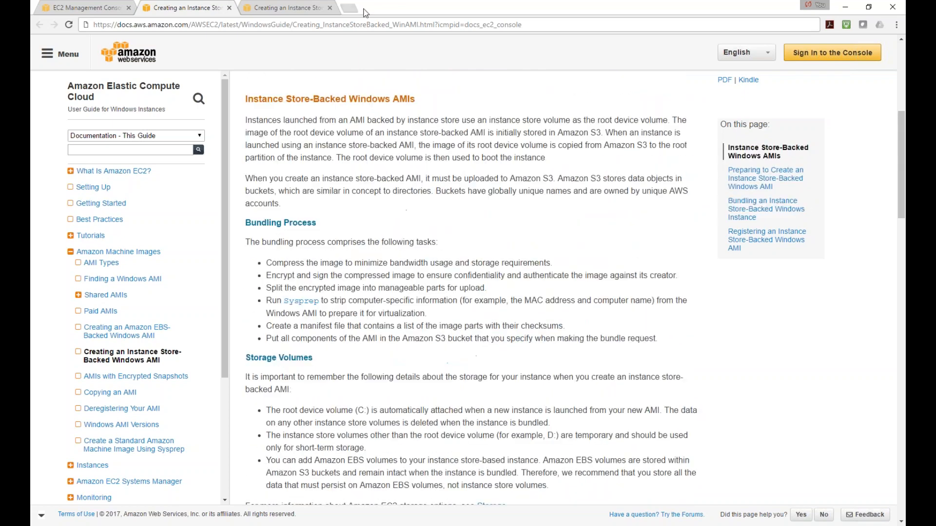
pyautogui.click(330, 8)
# Close the docs tab, then launch a new instance from Instances and select an AMI
pyautogui.click(229, 8)
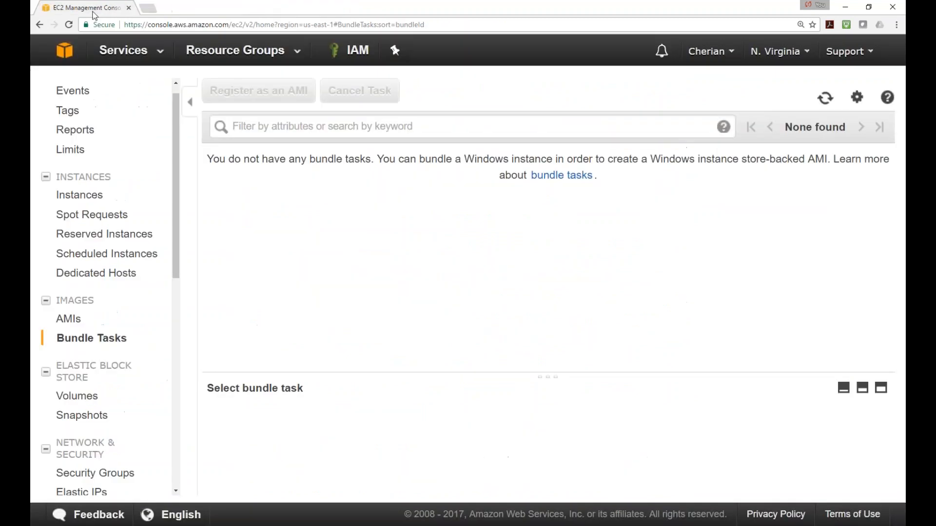
pyautogui.scroll(-3, 178, 205)
pyautogui.scroll(3, 185, 244)
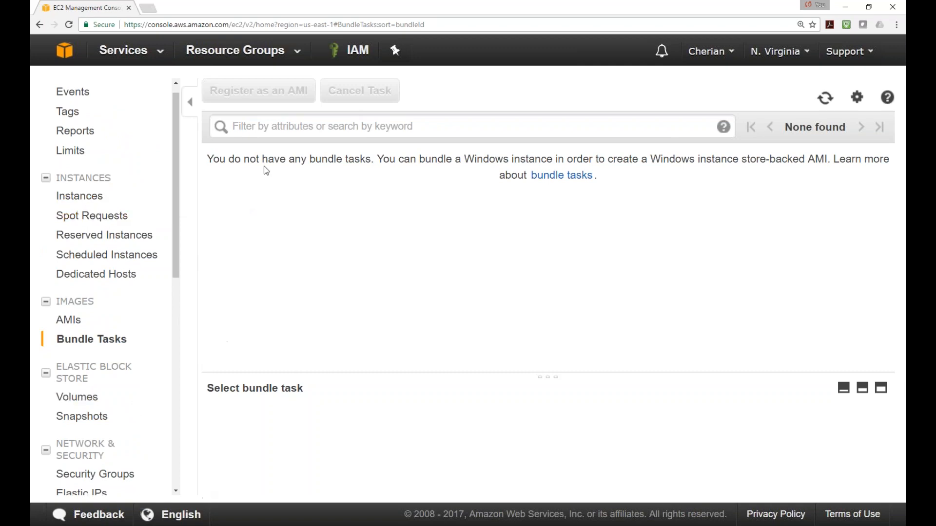
pyautogui.click(91, 197)
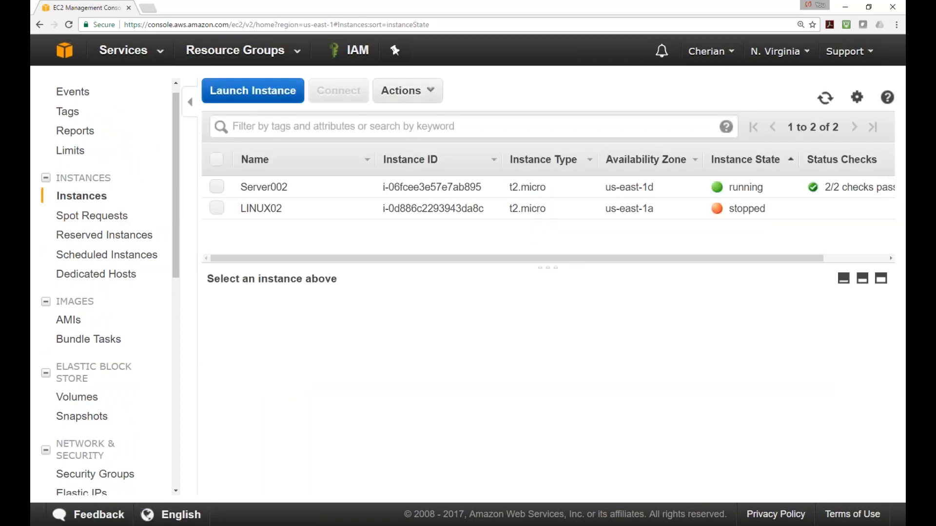
pyautogui.click(251, 90)
pyautogui.click(846, 225)
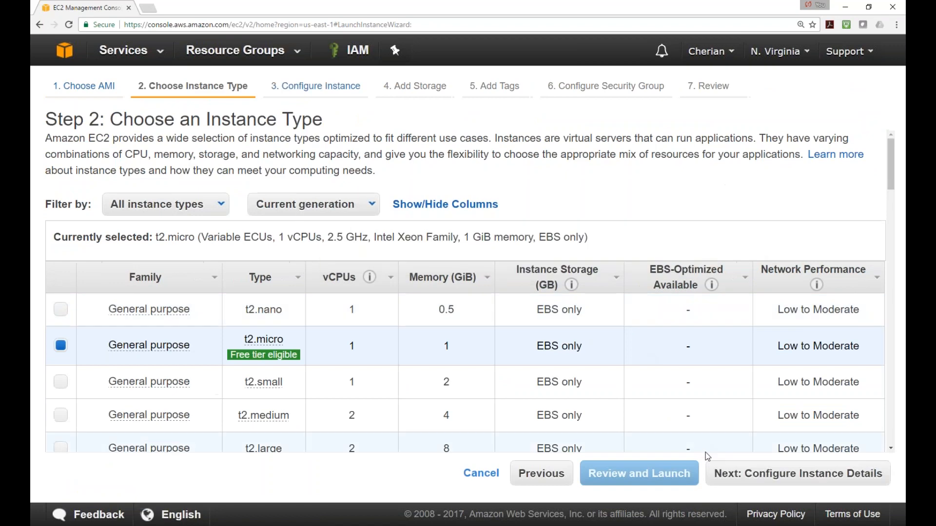
# Advance to Add Storage and view the 8 GiB root volume's type options without changing them
pyautogui.click(780, 475)
pyautogui.click(834, 473)
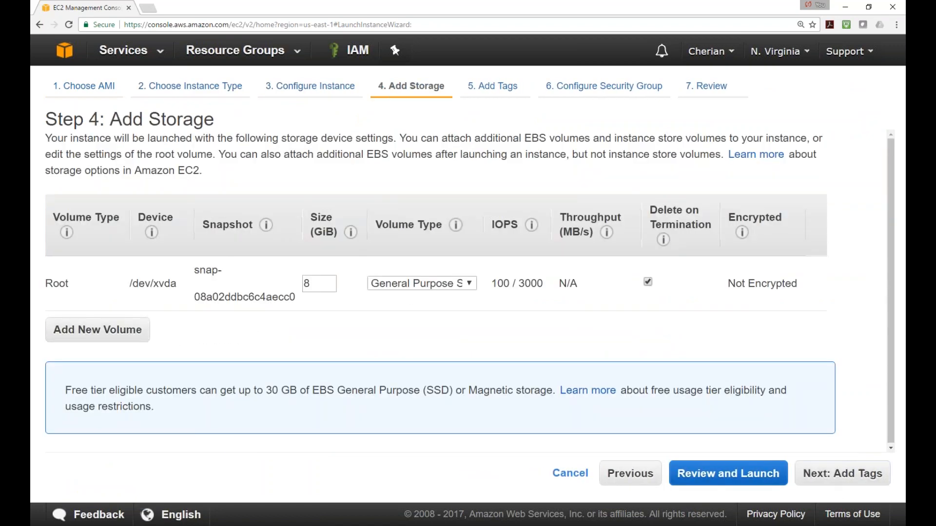
pyautogui.click(471, 285)
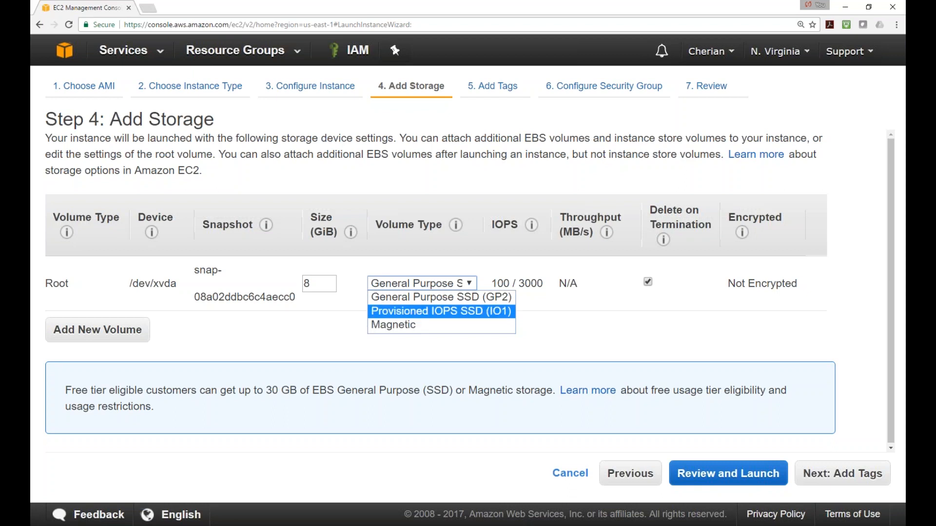
pyautogui.hotkey('alt', 'Tab')
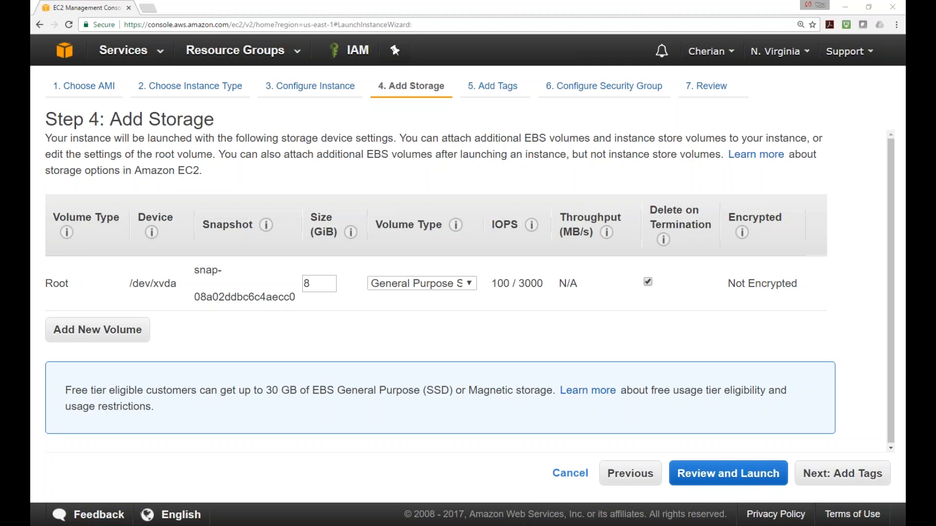
# Maximise Edge on the Amazon EBS page and highlight 'Persistent block storage' in the subtitle
pyautogui.moveTo(31, 282); pyautogui.dragTo(702, 12)
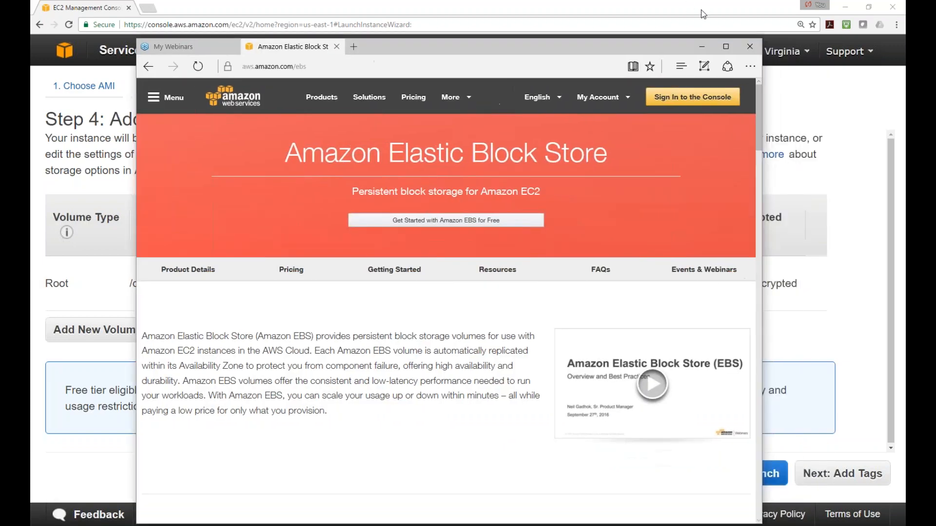
pyautogui.doubleClick(641, 51)
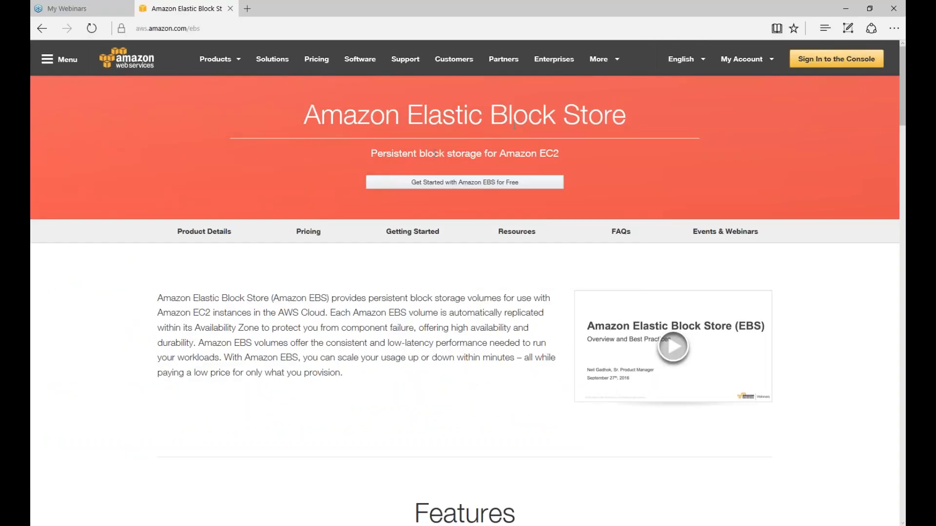
pyautogui.moveTo(374, 154); pyautogui.dragTo(466, 152)
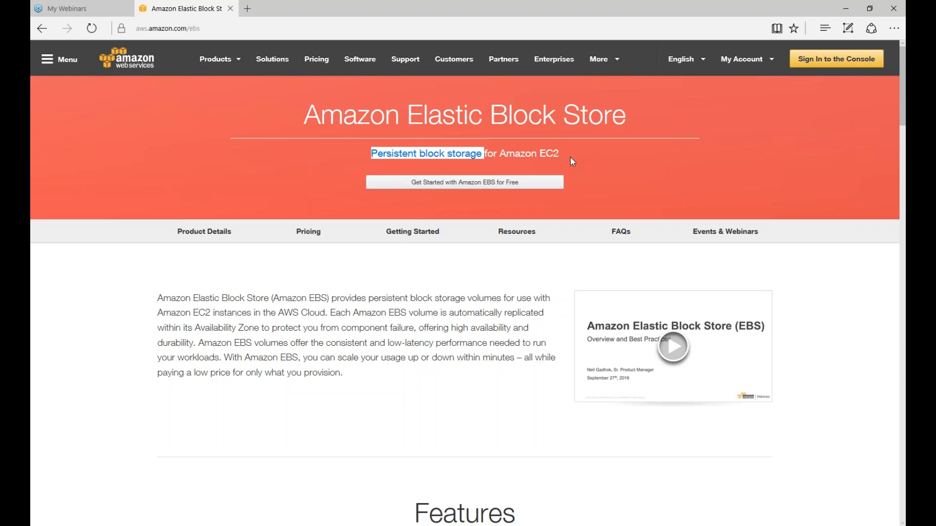
# Highlight what Amazon EBS provides and the volume replication sentence, then minimise the browser
pyautogui.scroll(-1, 274, 294)
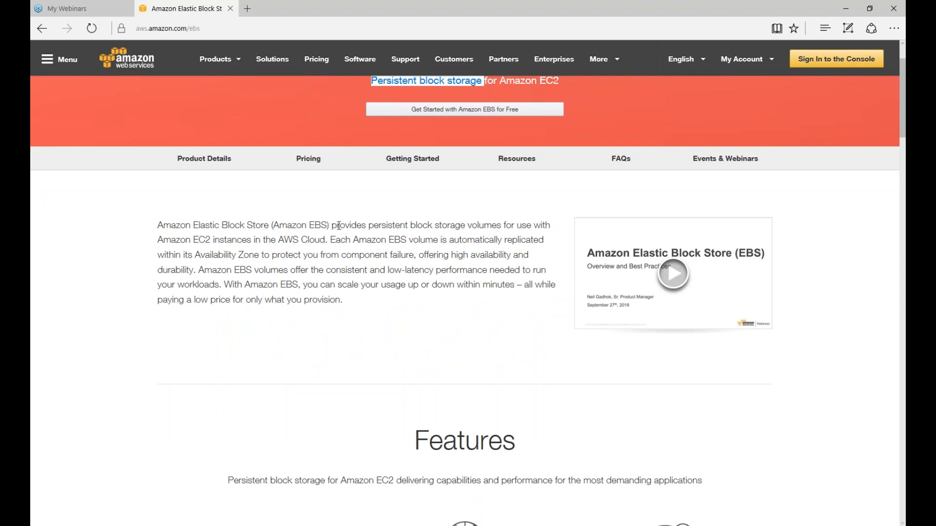
pyautogui.moveTo(337, 225); pyautogui.dragTo(532, 226)
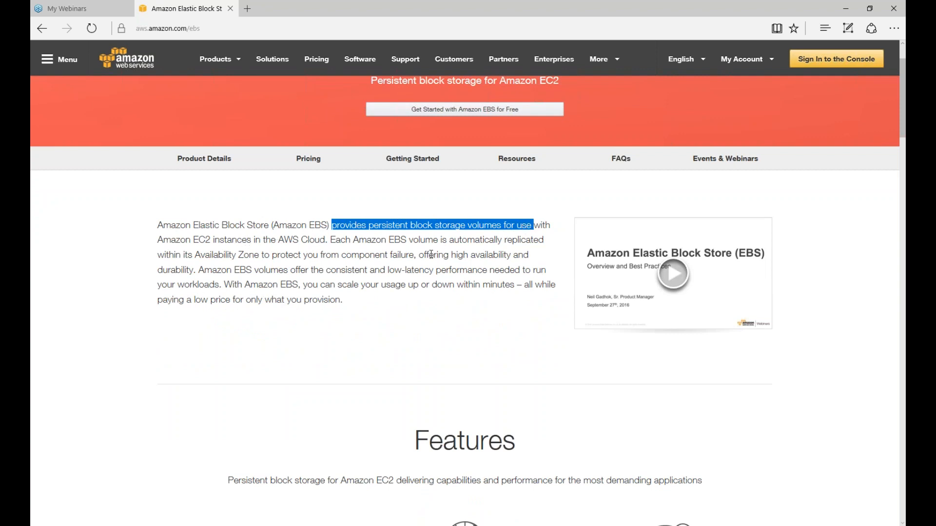
pyautogui.moveTo(331, 240); pyautogui.dragTo(513, 259)
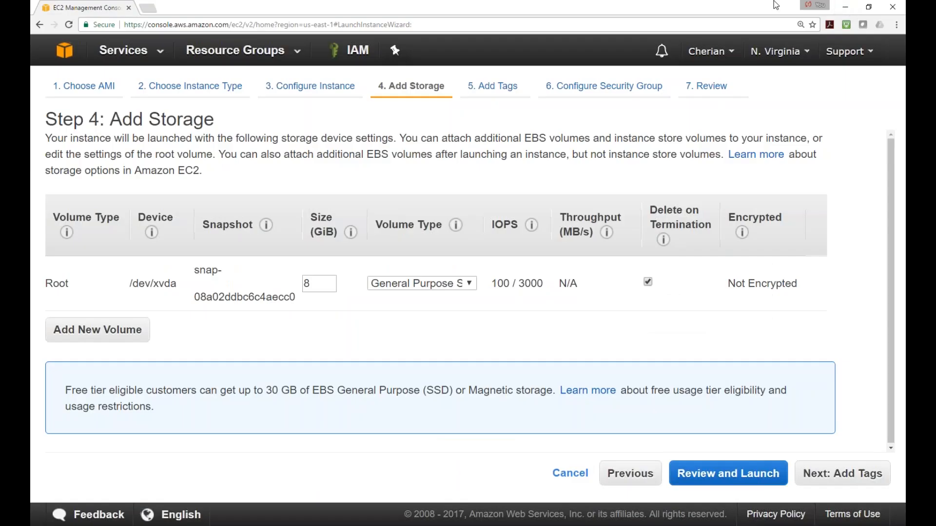
pyautogui.click(845, 7)
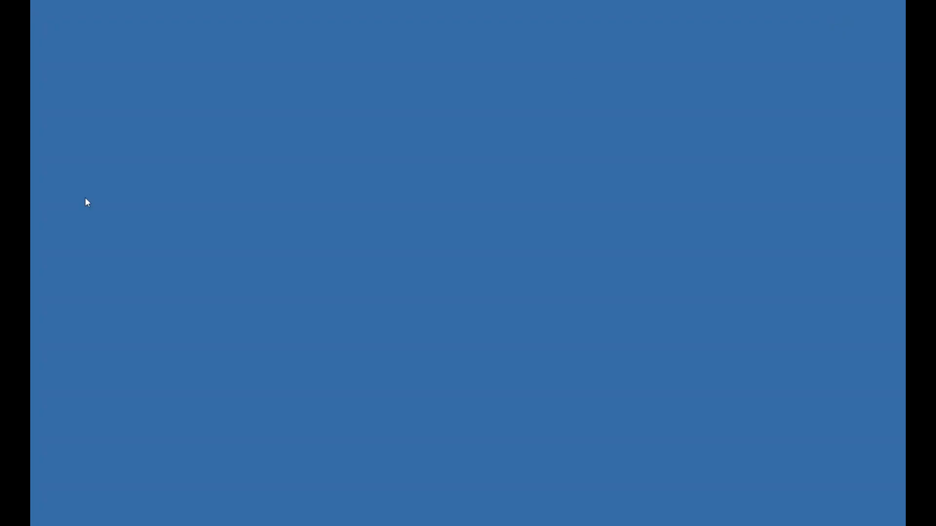
# Draw the red outer box and split it into three sections with two vertical dividers
pyautogui.moveTo(297, 127)
pyautogui.mouseDown()
pyautogui.moveTo(313, 326)
pyautogui.moveTo(578, 337)
pyautogui.moveTo(830, 284)
pyautogui.moveTo(829, 82)
pyautogui.moveTo(814, 59)
pyautogui.moveTo(342, 87)
pyautogui.moveTo(298, 108)
pyautogui.moveTo(294, 129)
pyautogui.mouseUp()
pyautogui.moveTo(465, 80); pyautogui.dragTo(473, 349)
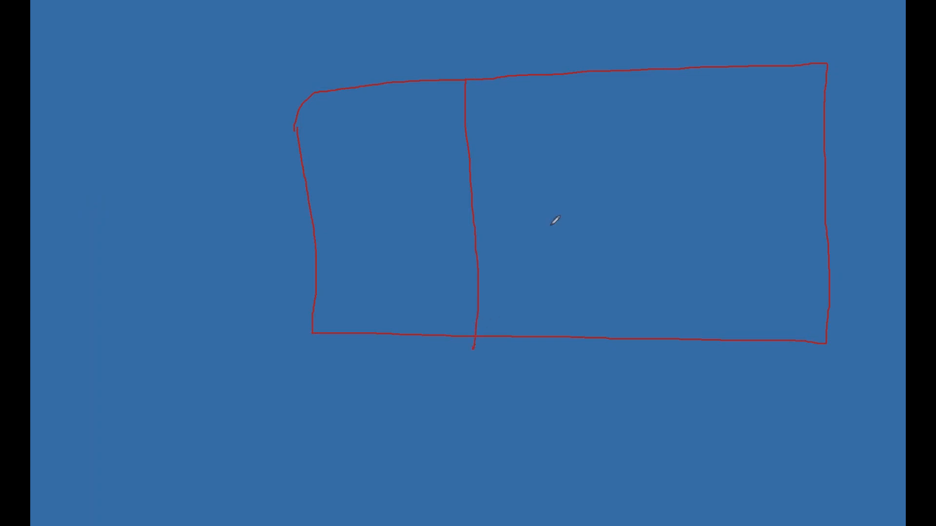
pyautogui.moveTo(633, 74); pyautogui.dragTo(624, 337)
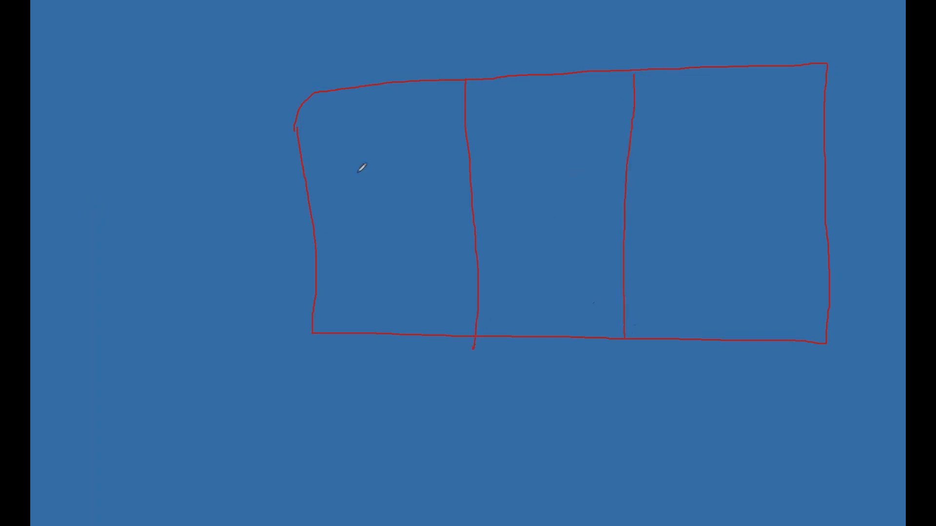
pyautogui.moveTo(344, 114)
pyautogui.mouseDown()
pyautogui.moveTo(344, 139)
pyautogui.moveTo(397, 139)
pyautogui.moveTo(397, 106)
pyautogui.moveTo(343, 112)
pyautogui.mouseUp()
# Sketch a disk cylinder in each section, a small box in the middle one, and label the top-left rectangle A
pyautogui.moveTo(361, 242)
pyautogui.mouseDown()
pyautogui.moveTo(396, 295)
pyautogui.moveTo(397, 246)
pyautogui.moveTo(367, 244)
pyautogui.moveTo(369, 236)
pyautogui.moveTo(389, 246)
pyautogui.mouseUp()
pyautogui.moveTo(529, 252)
pyautogui.mouseDown()
pyautogui.moveTo(545, 295)
pyautogui.moveTo(580, 269)
pyautogui.moveTo(531, 251)
pyautogui.moveTo(557, 232)
pyautogui.moveTo(567, 238)
pyautogui.mouseUp()
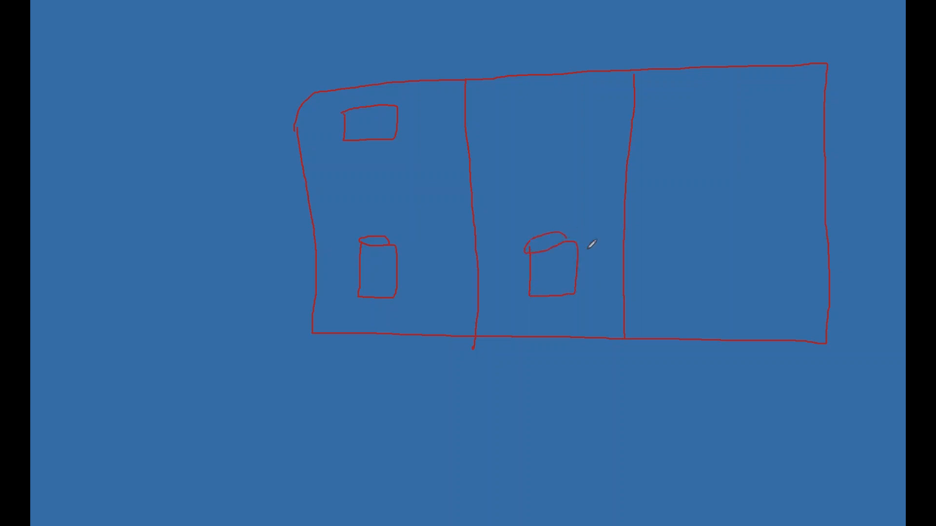
pyautogui.moveTo(705, 246)
pyautogui.mouseDown()
pyautogui.moveTo(706, 293)
pyautogui.moveTo(752, 293)
pyautogui.moveTo(742, 241)
pyautogui.moveTo(719, 238)
pyautogui.moveTo(744, 240)
pyautogui.mouseUp()
pyautogui.moveTo(542, 269)
pyautogui.mouseDown()
pyautogui.moveTo(570, 277)
pyautogui.moveTo(569, 268)
pyautogui.moveTo(542, 268)
pyautogui.moveTo(557, 269)
pyautogui.moveTo(552, 276)
pyautogui.mouseUp()
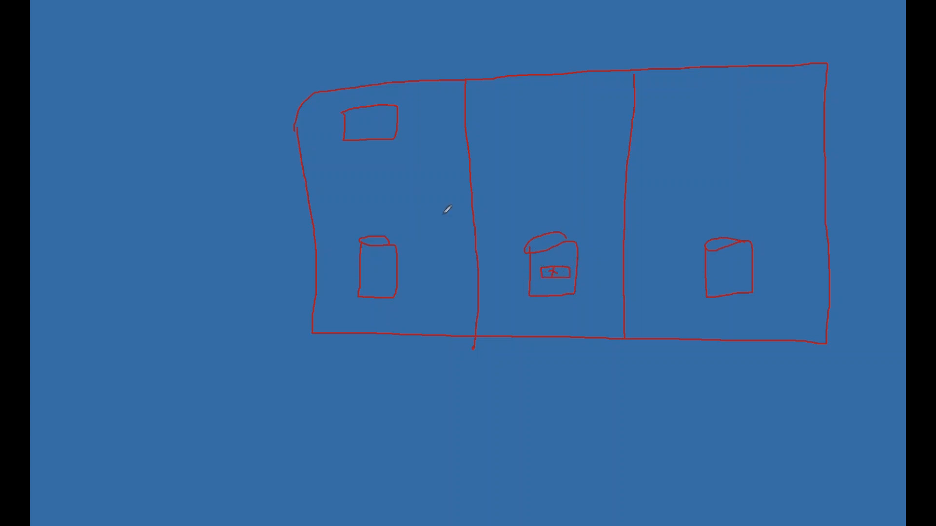
pyautogui.moveTo(368, 118)
pyautogui.mouseDown()
pyautogui.moveTo(364, 130)
pyautogui.moveTo(374, 124)
pyautogui.mouseUp()
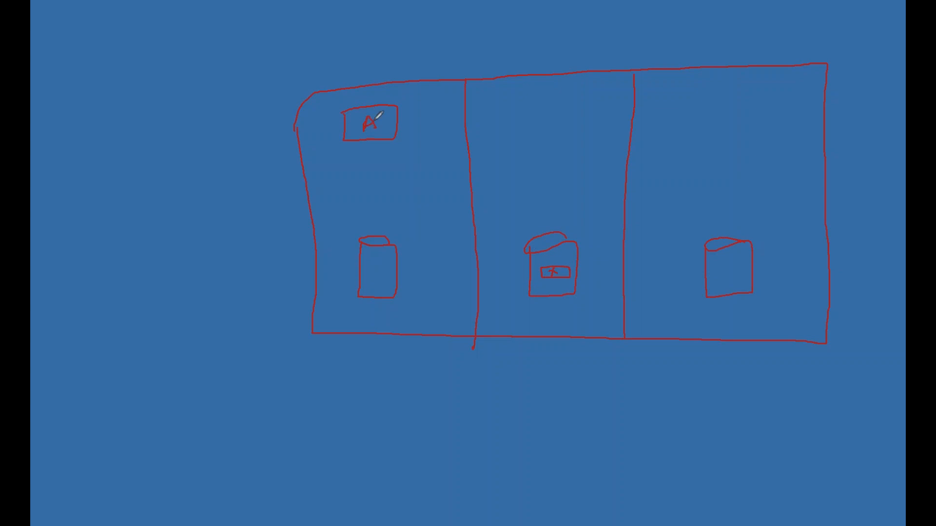
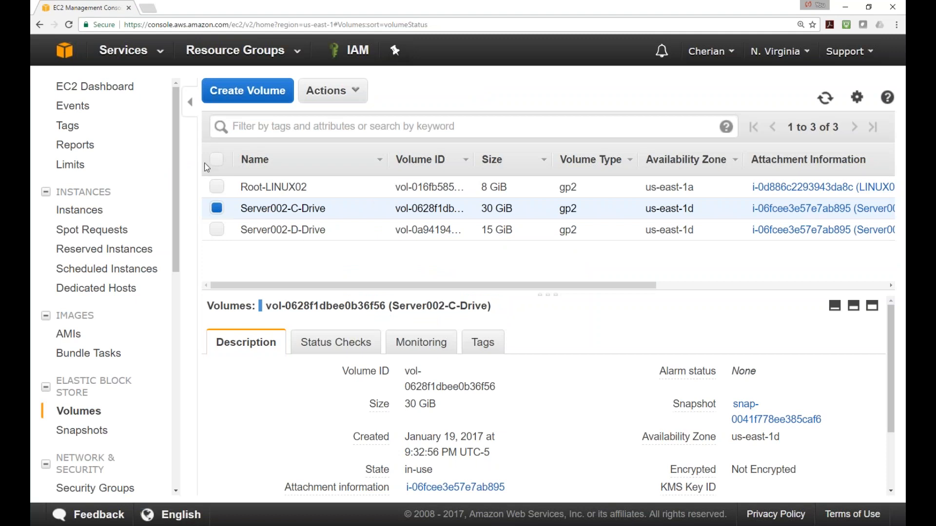
# Start a new EBS volume and list its volume types; the default is General Purpose SSD (GP2) in us-east-1a
pyautogui.click(262, 89)
pyautogui.click(554, 189)
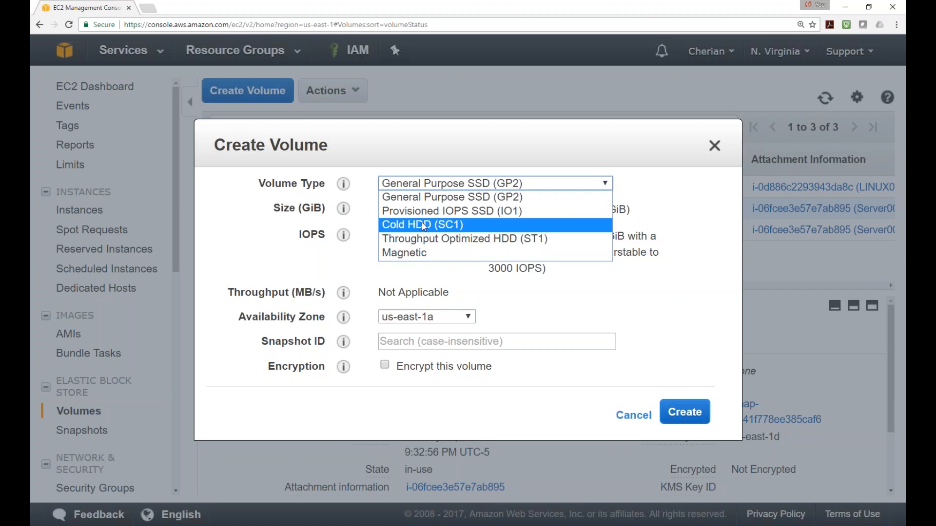
# Compare the Magnetic and Cold HDD (SC1) volume types, cancel the volume, and show the EBS Pricing page
pyautogui.click(417, 253)
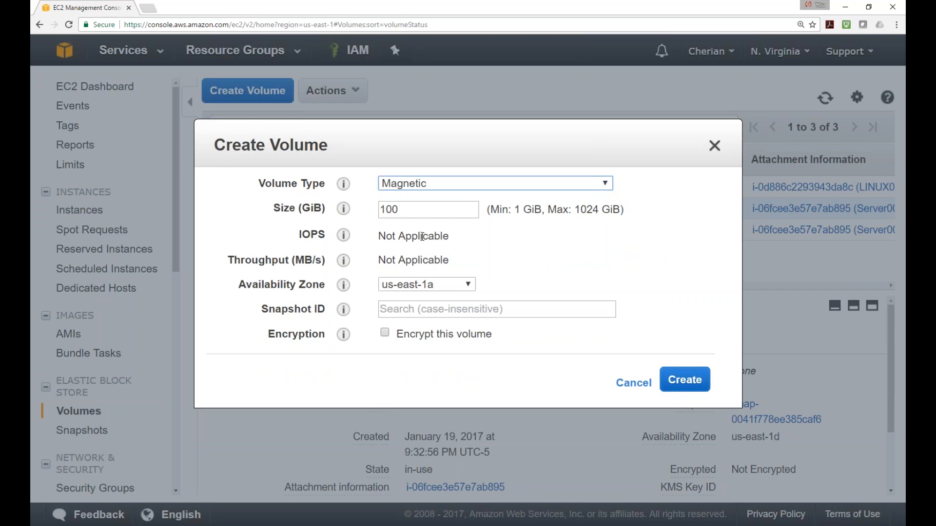
pyautogui.click(451, 184)
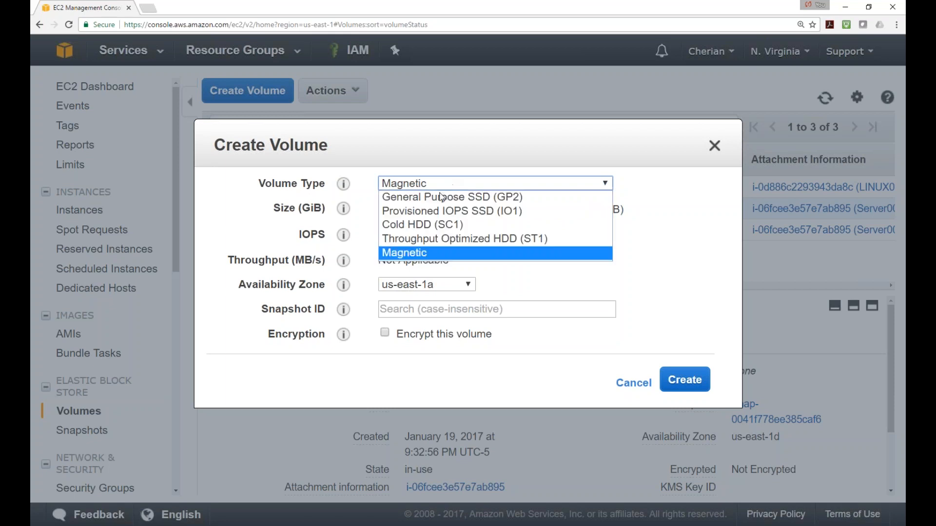
pyautogui.click(422, 225)
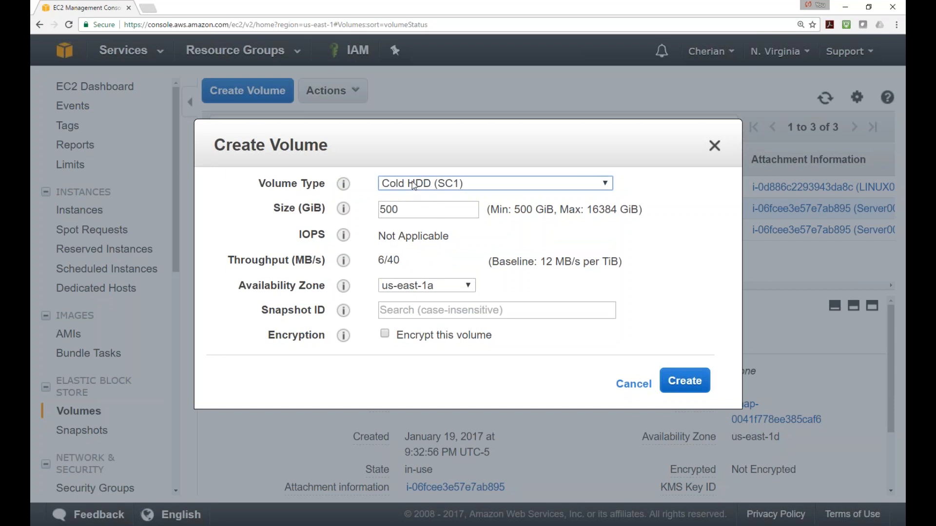
pyautogui.click(638, 384)
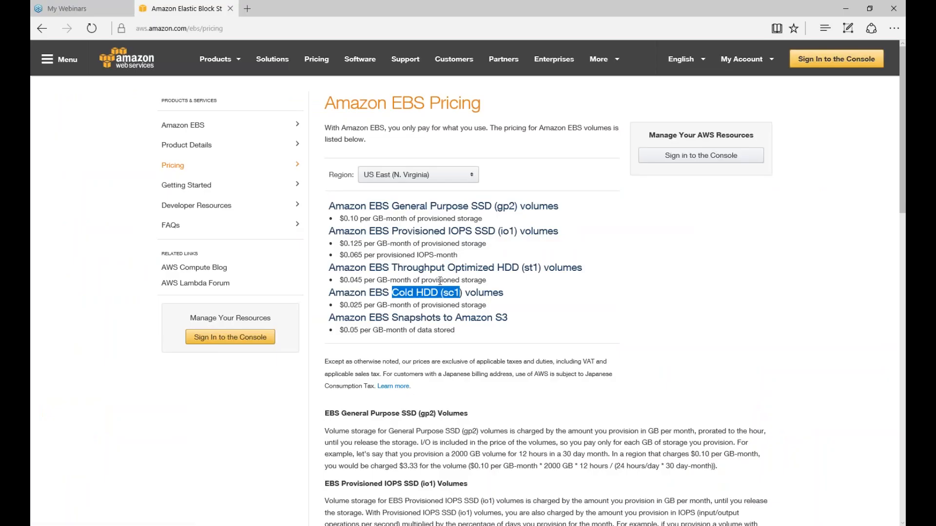
pyautogui.click(518, 312)
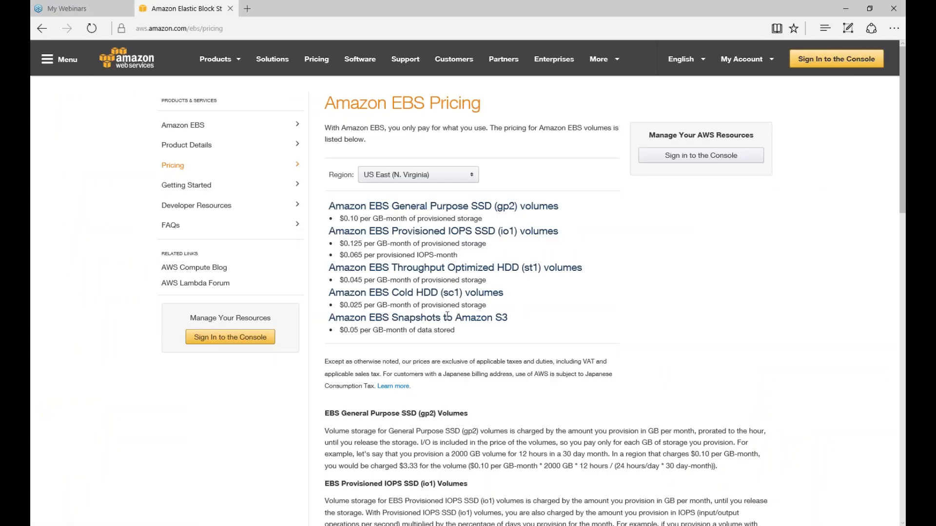
pyautogui.moveTo(339, 305); pyautogui.dragTo(362, 306)
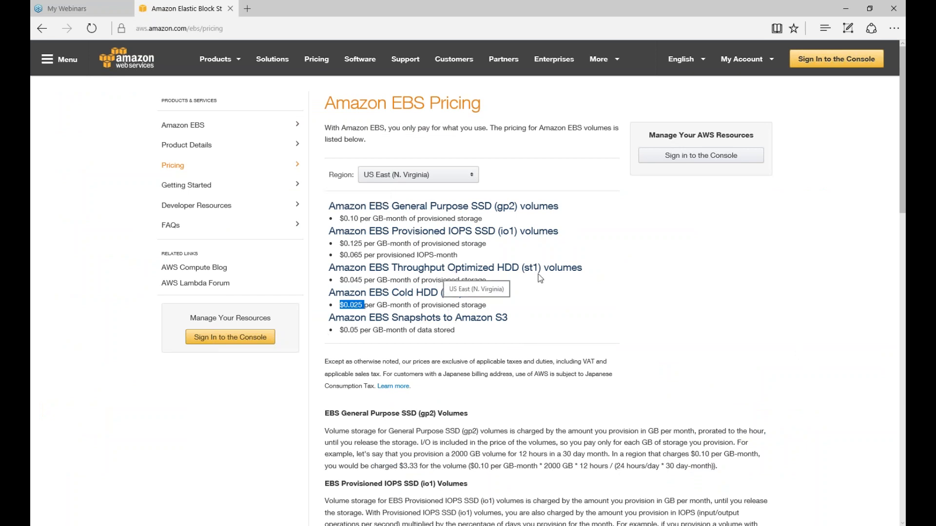
pyautogui.moveTo(349, 280); pyautogui.dragTo(363, 281)
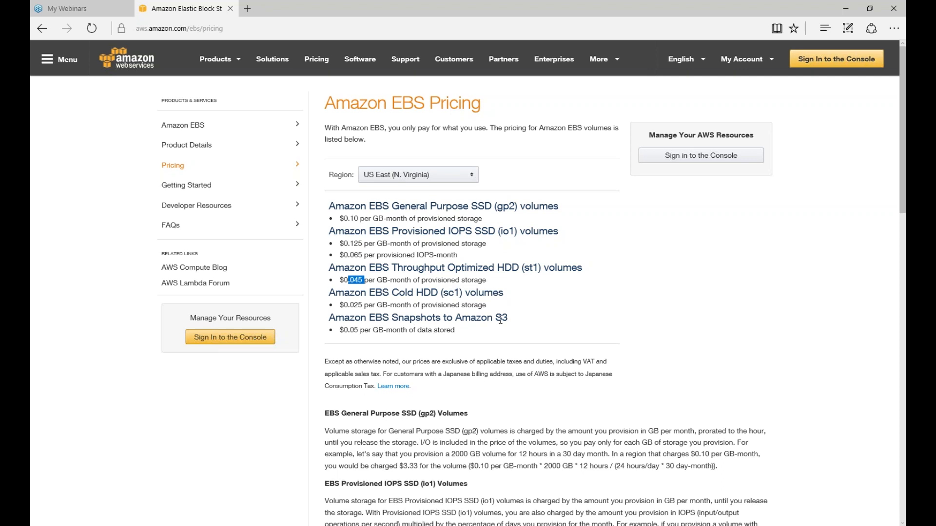
pyautogui.moveTo(340, 329); pyautogui.dragTo(433, 332)
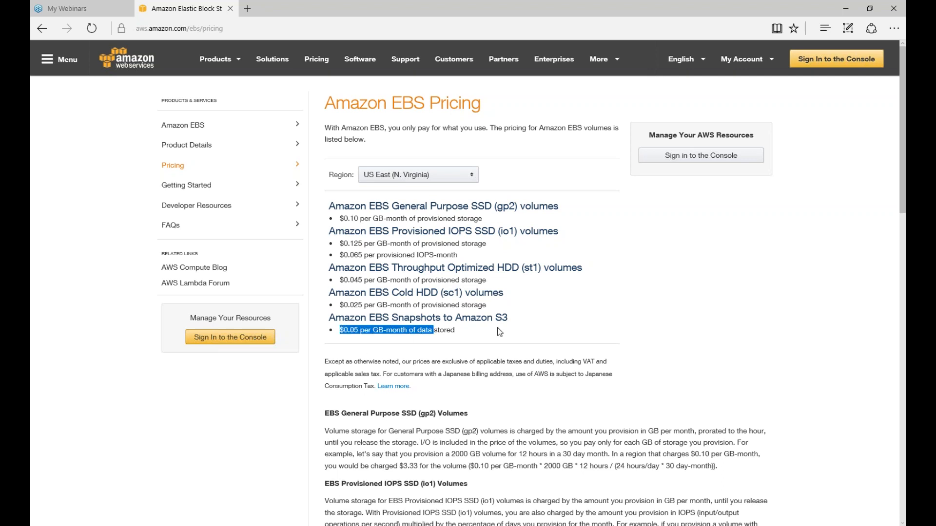
pyautogui.click(357, 301)
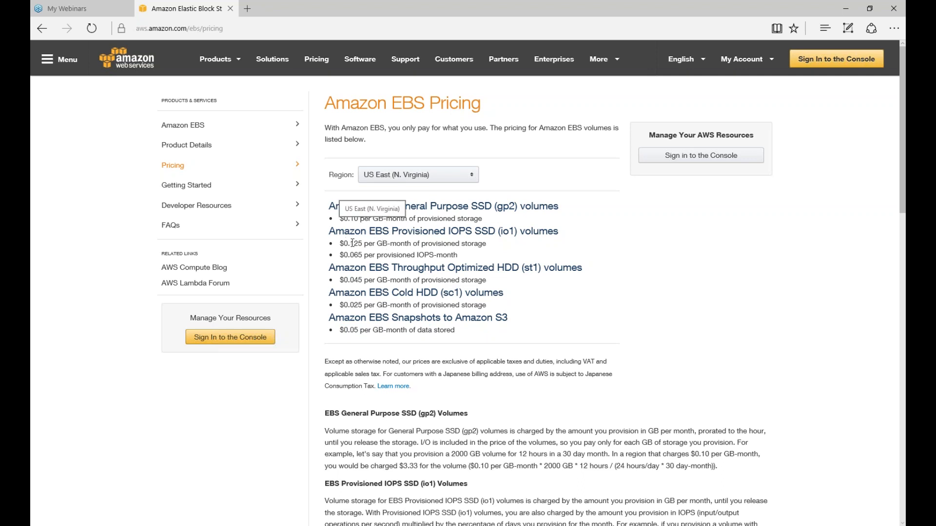
pyautogui.moveTo(349, 242); pyautogui.dragTo(371, 245)
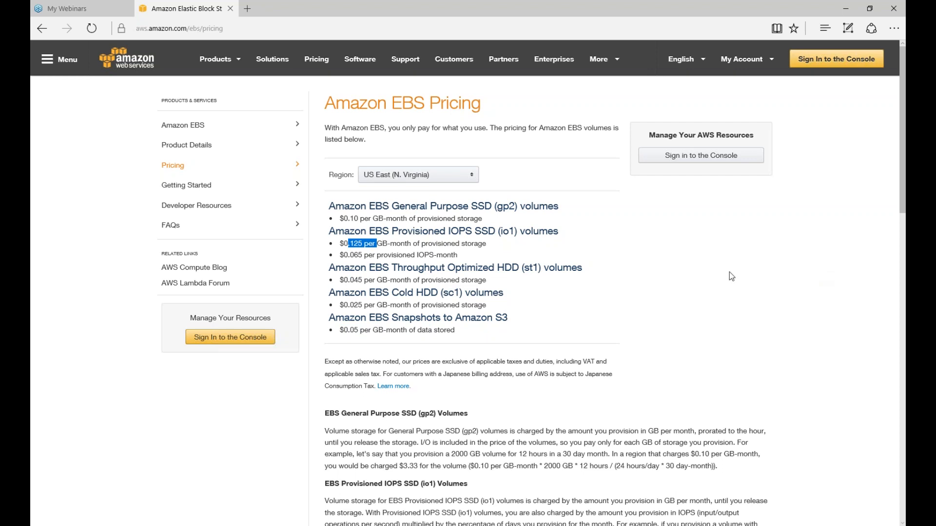
pyautogui.click(449, 254)
pyautogui.moveTo(345, 243); pyautogui.dragTo(404, 244)
pyautogui.click(436, 255)
pyautogui.moveTo(435, 255); pyautogui.dragTo(338, 255)
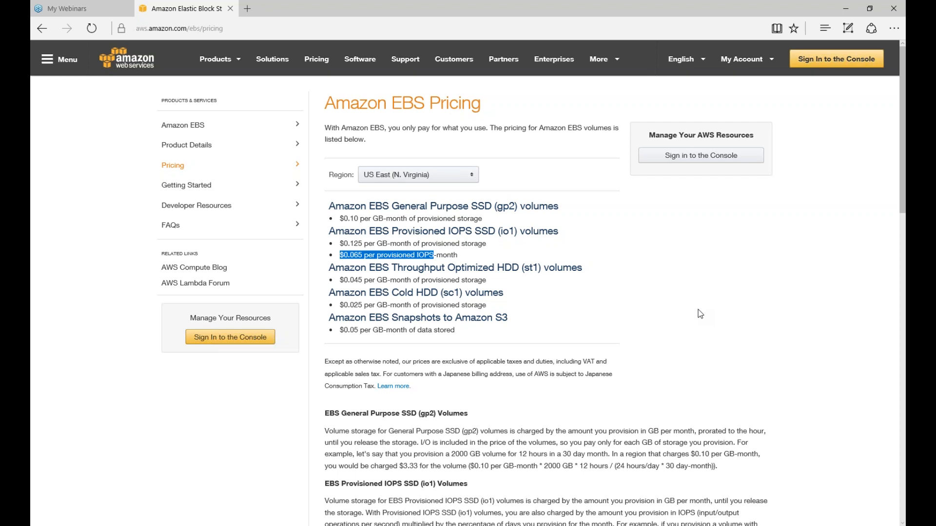
pyautogui.click(417, 208)
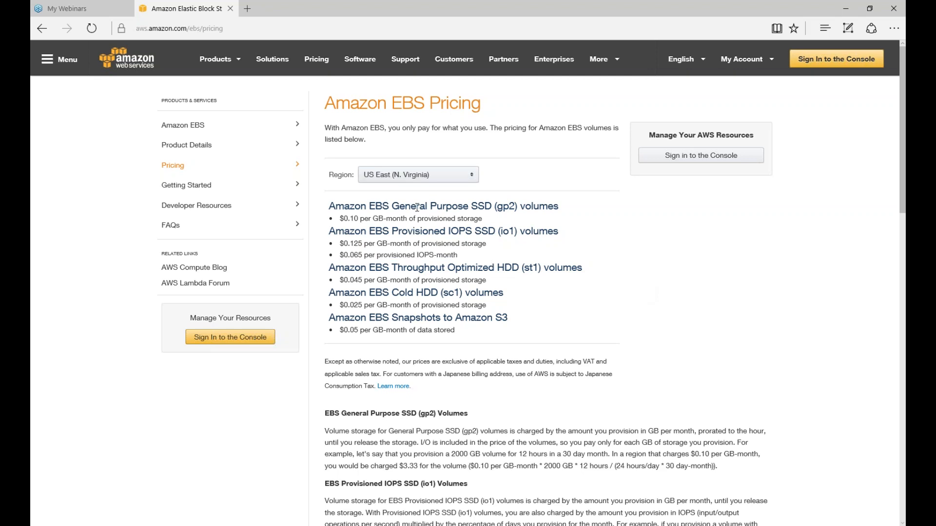
pyautogui.moveTo(417, 208); pyautogui.dragTo(482, 219)
pyautogui.moveTo(402, 232); pyautogui.dragTo(481, 240)
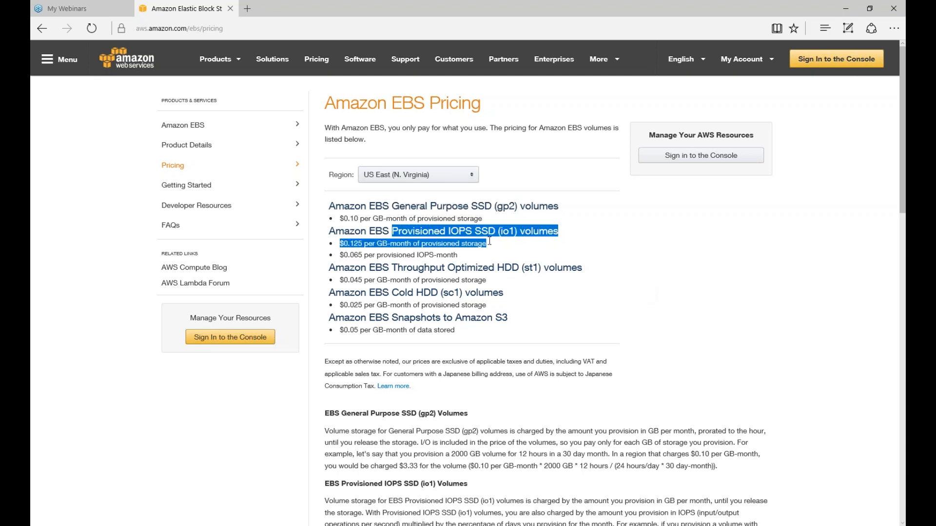
pyautogui.click(592, 282)
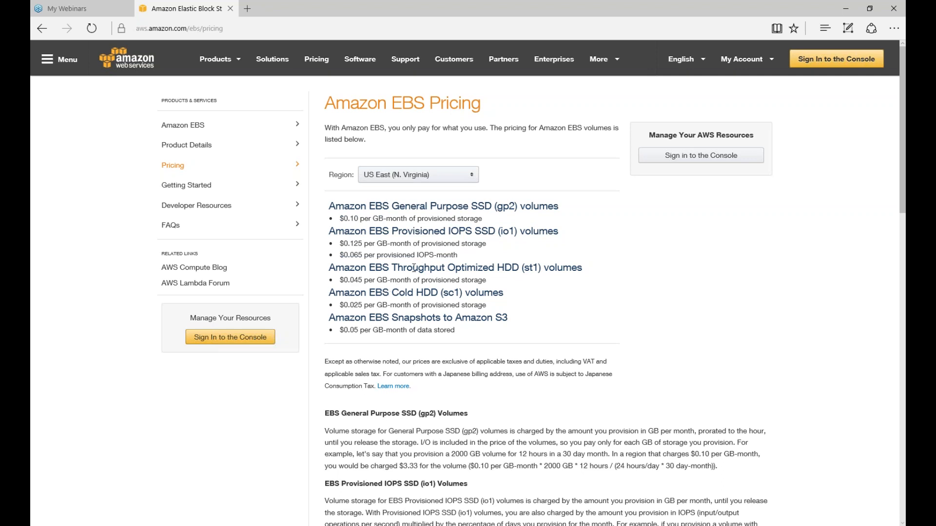
pyautogui.moveTo(414, 268); pyautogui.dragTo(530, 271)
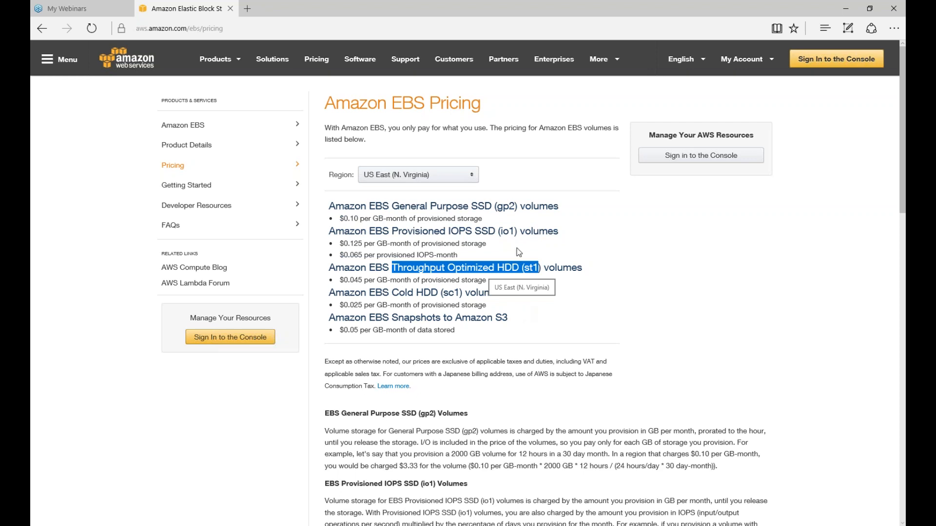
pyautogui.click(516, 281)
pyautogui.moveTo(396, 268); pyautogui.dragTo(536, 267)
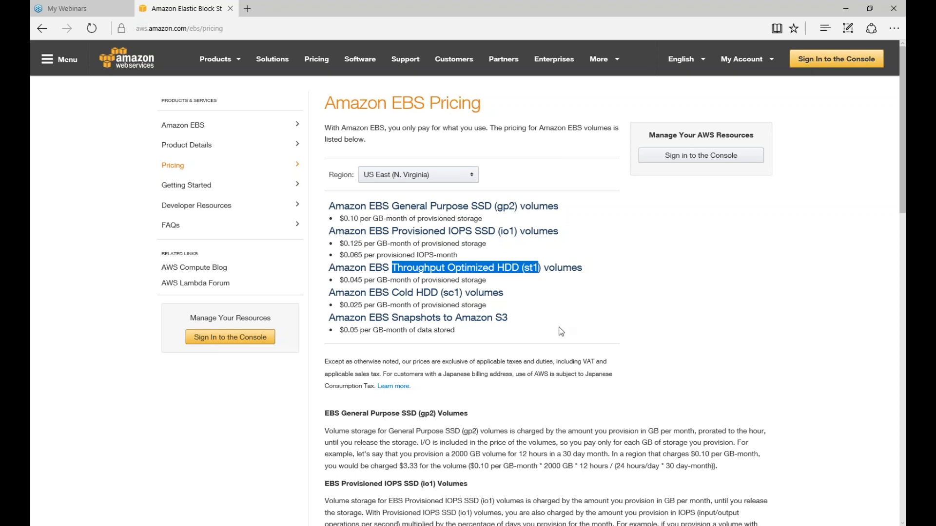
pyautogui.moveTo(471, 206); pyautogui.dragTo(558, 206)
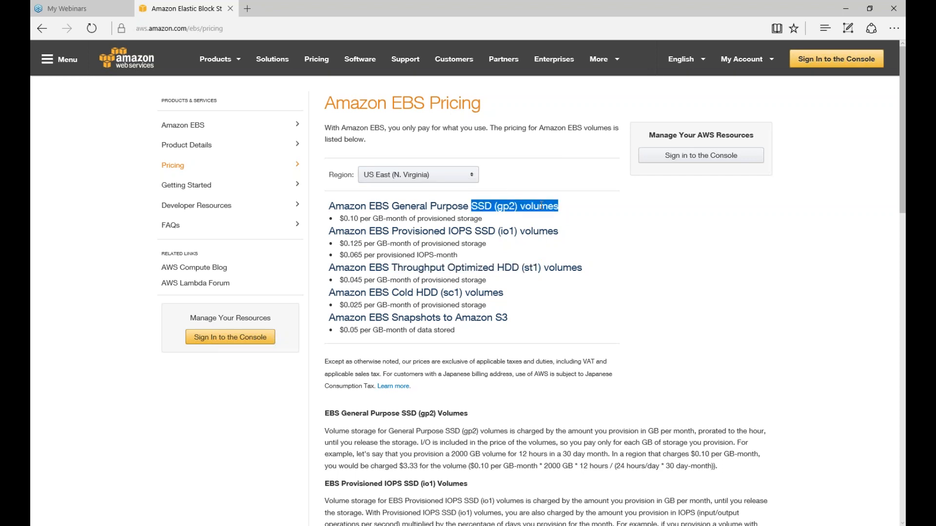
pyautogui.click(461, 244)
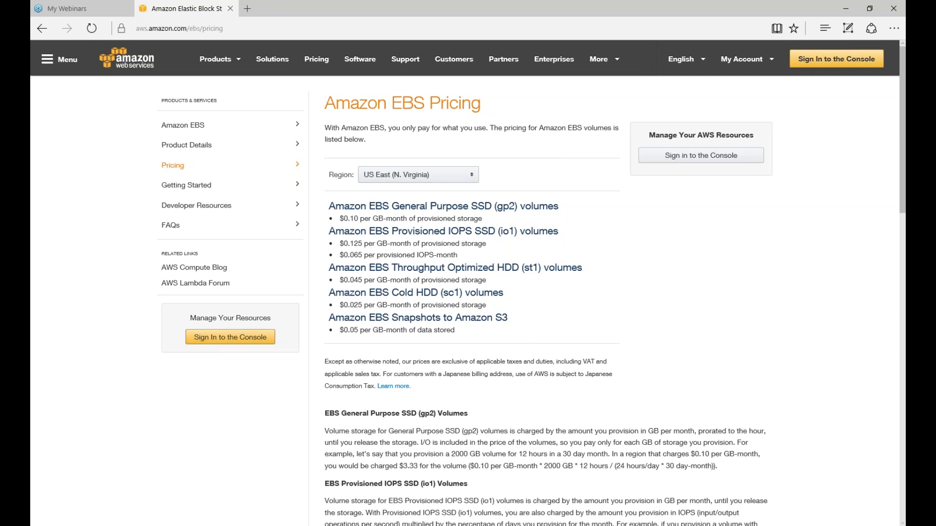
pyautogui.moveTo(540, 210); pyautogui.dragTo(497, 232)
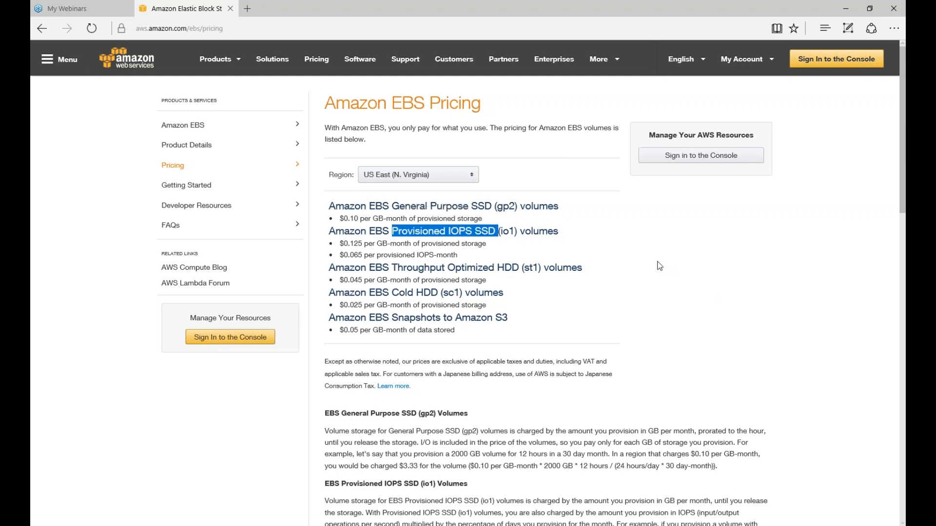
pyautogui.scroll(-5, 660, 265)
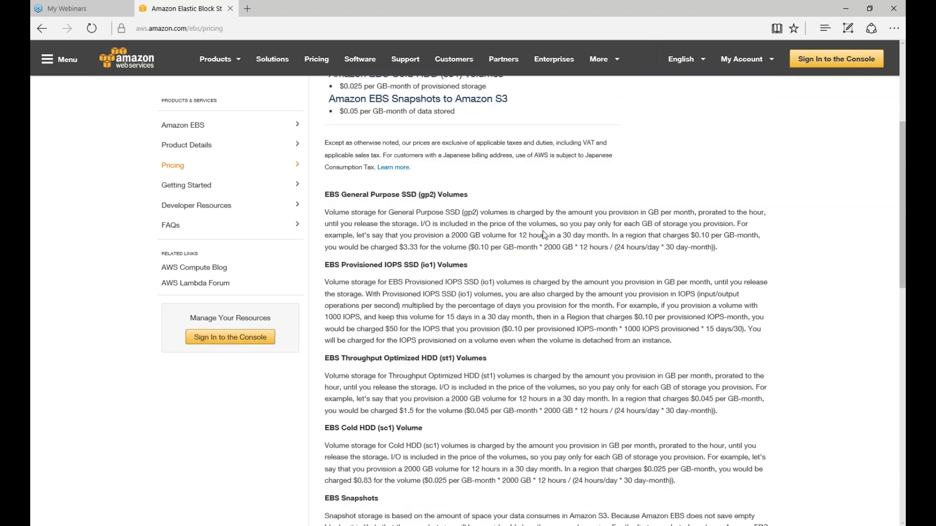
# Leave the EBS pricing page for the Amazon Elastic Block Store overview page
pyautogui.scroll(-9, 571, 235)
pyautogui.scroll(14, 503, 251)
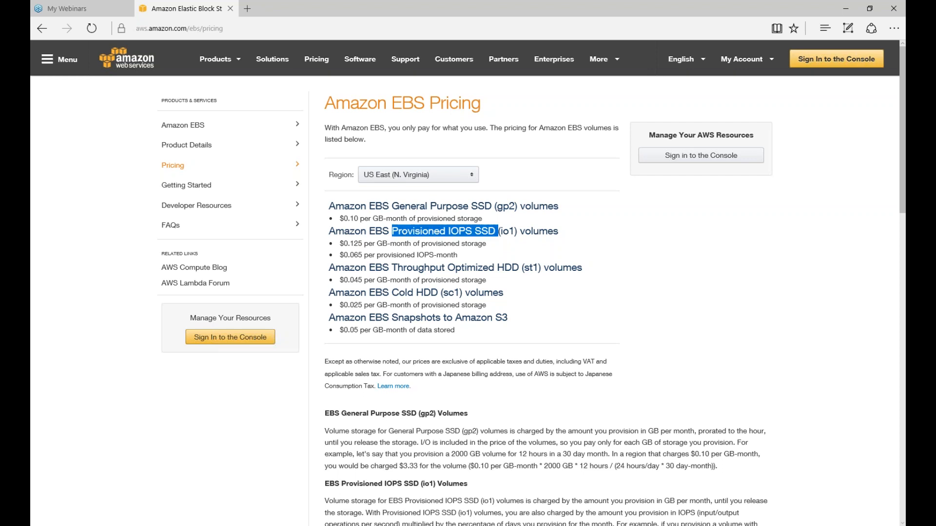
pyautogui.click(478, 152)
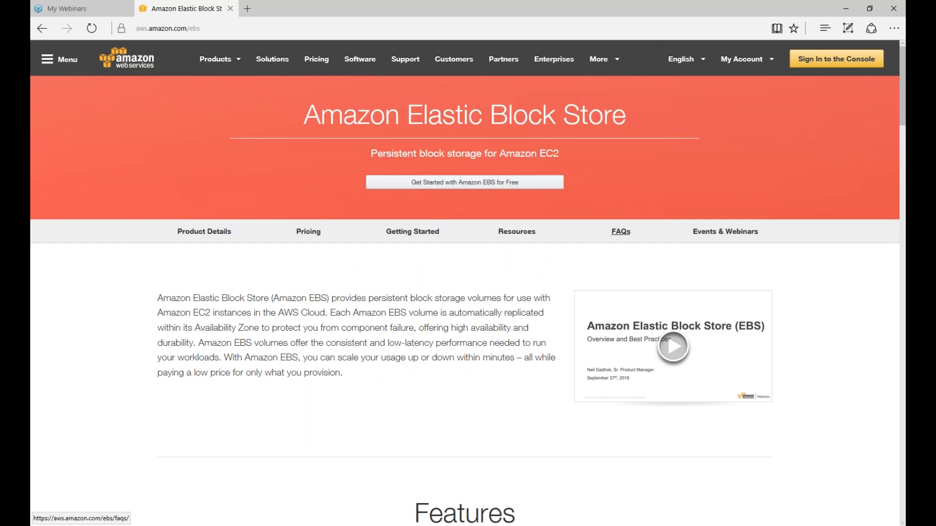
# Open the Amazon EBS FAQs and read down through the Encryption and Billing sections
pyautogui.click(620, 231)
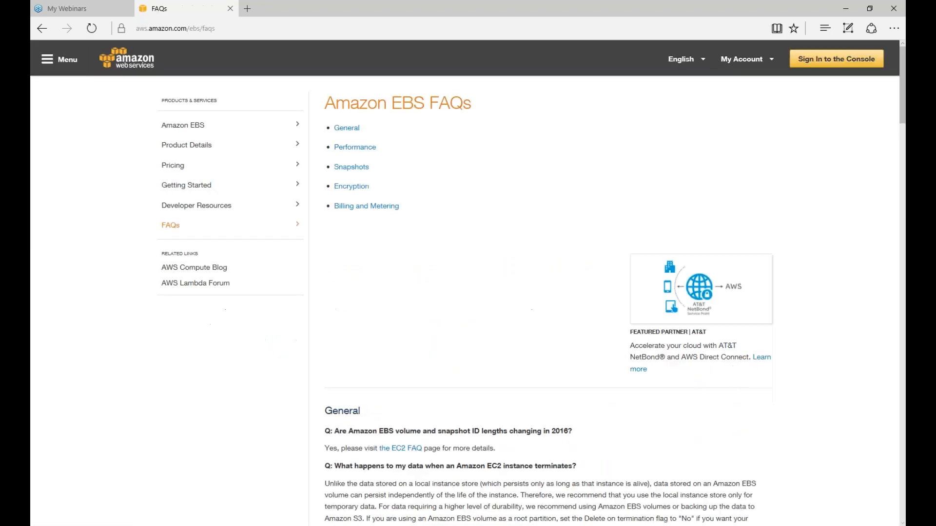
pyautogui.scroll(-6, 405, 301)
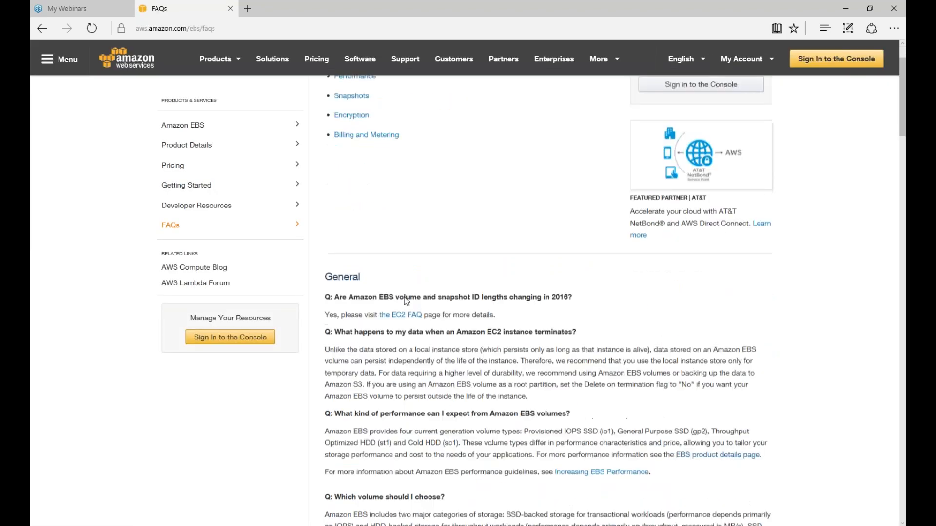
pyautogui.scroll(-3, 405, 297)
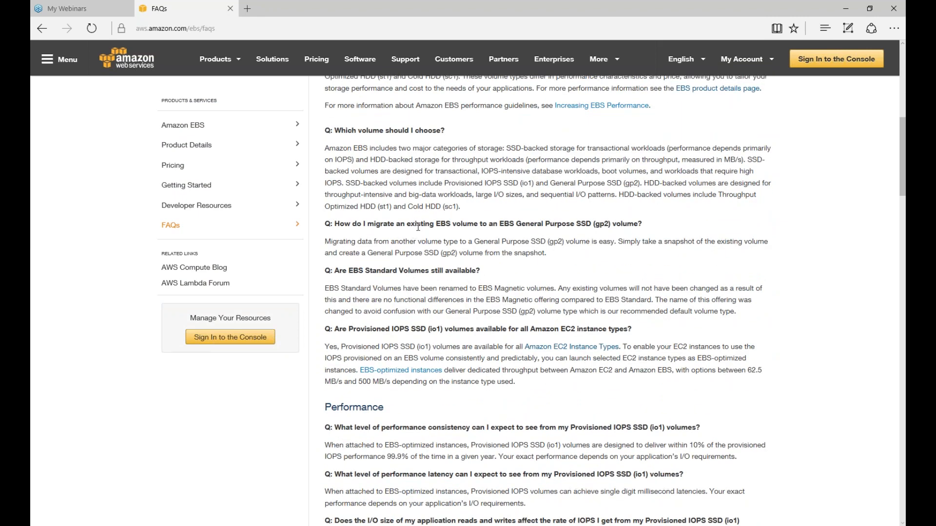
pyautogui.scroll(-5, 418, 228)
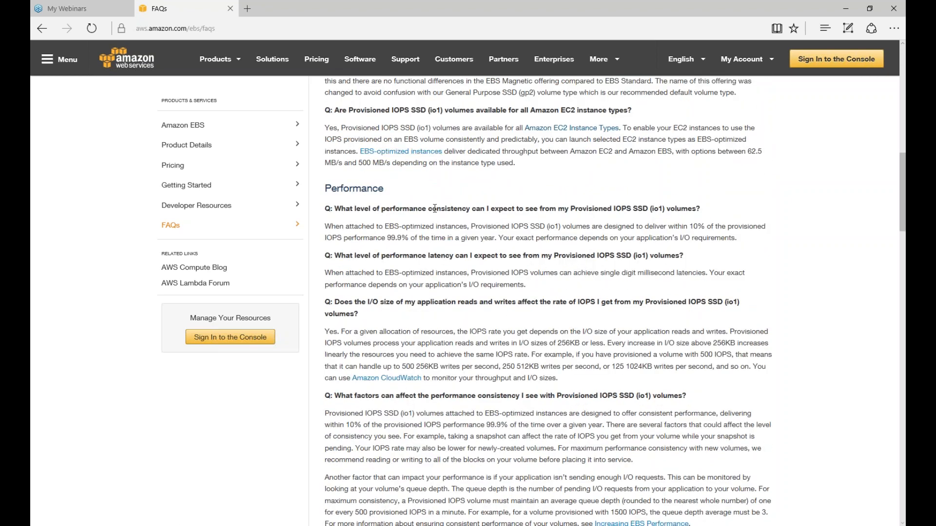
pyautogui.scroll(-15, 420, 262)
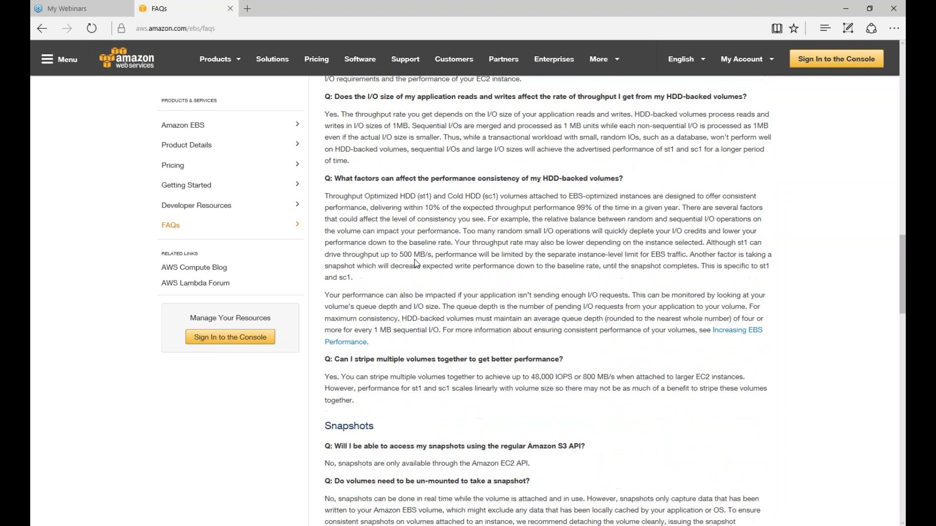
pyautogui.scroll(-2, 417, 263)
pyautogui.scroll(-9, 427, 281)
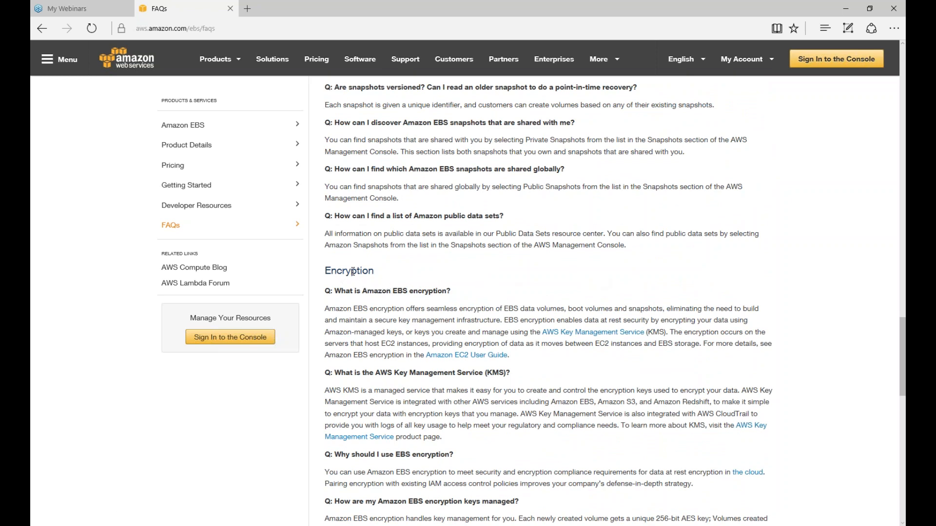
pyautogui.scroll(-2, 411, 290)
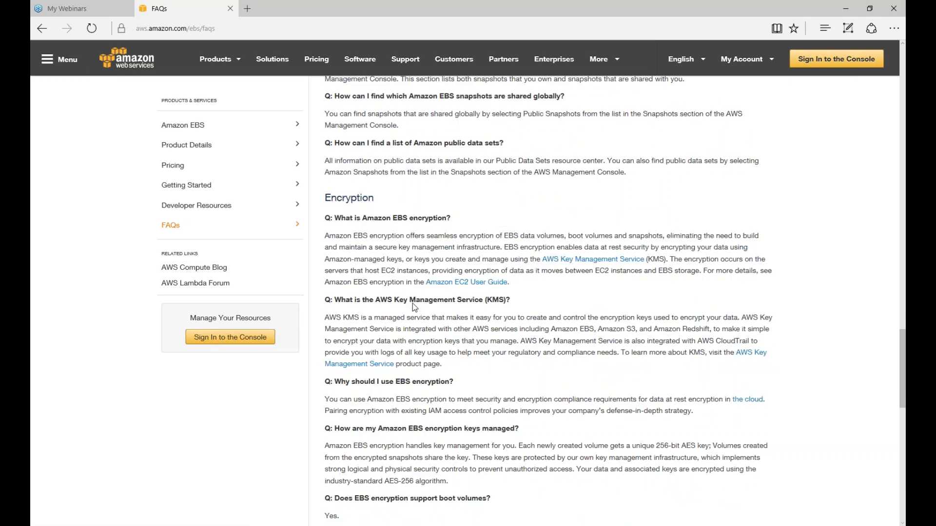
pyautogui.scroll(-1, 474, 312)
pyautogui.scroll(-2, 473, 312)
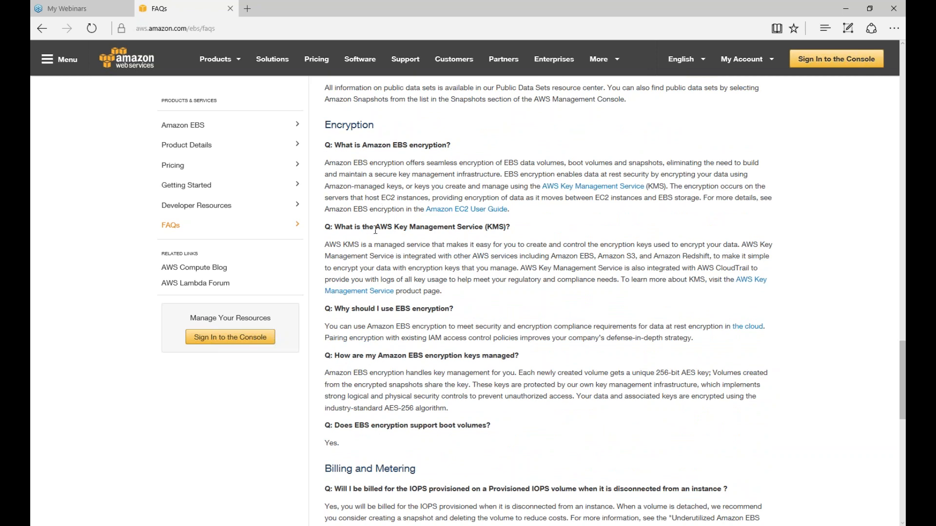
# Highlight the AWS Key Management Service (KMS) question, scroll back up, and close the FAQs page
pyautogui.moveTo(375, 229); pyautogui.dragTo(510, 227)
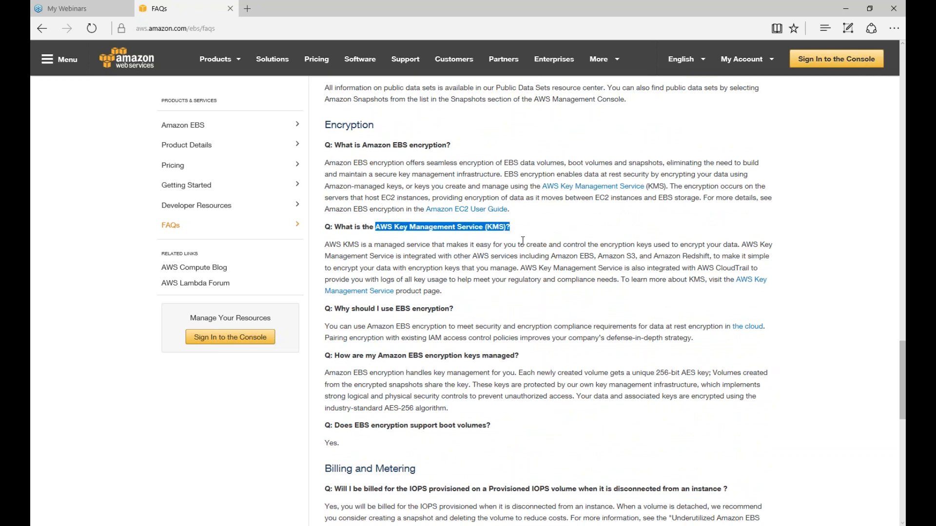
pyautogui.scroll(-5, 475, 239)
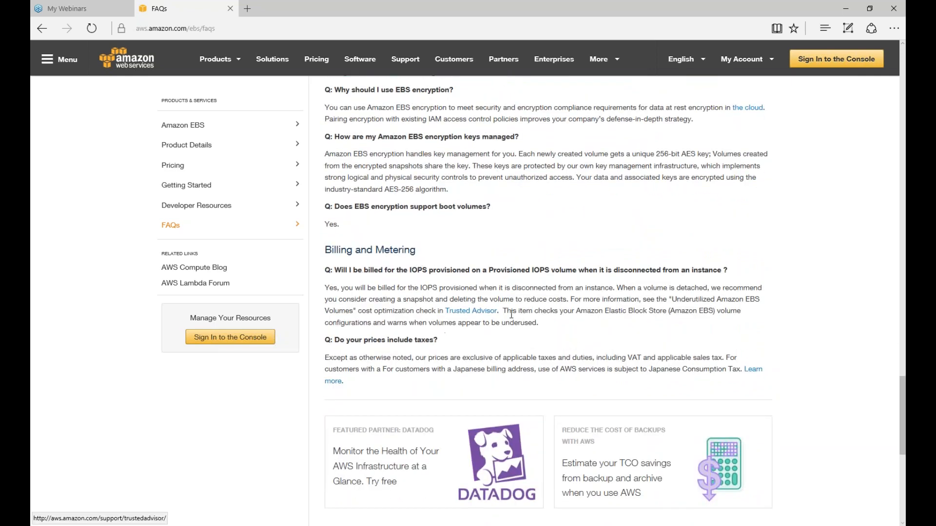
pyautogui.scroll(20, 432, 299)
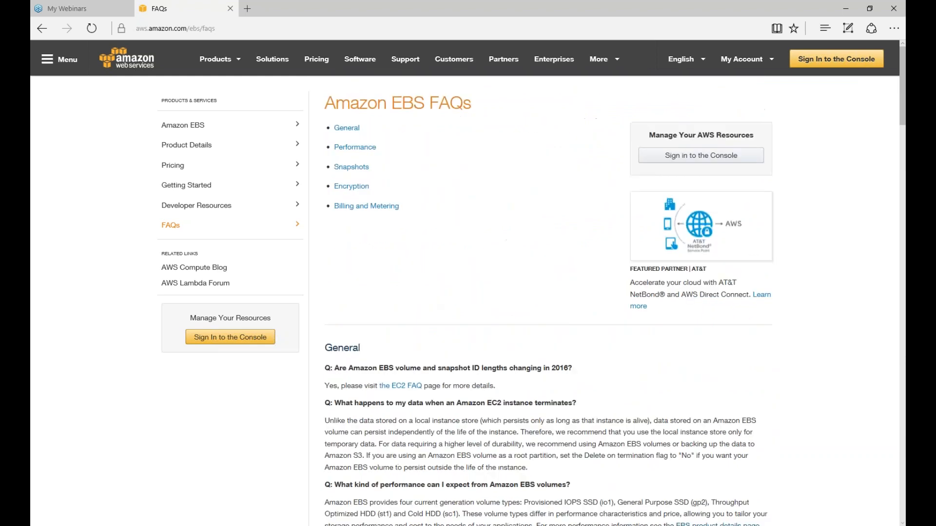
pyautogui.click(231, 8)
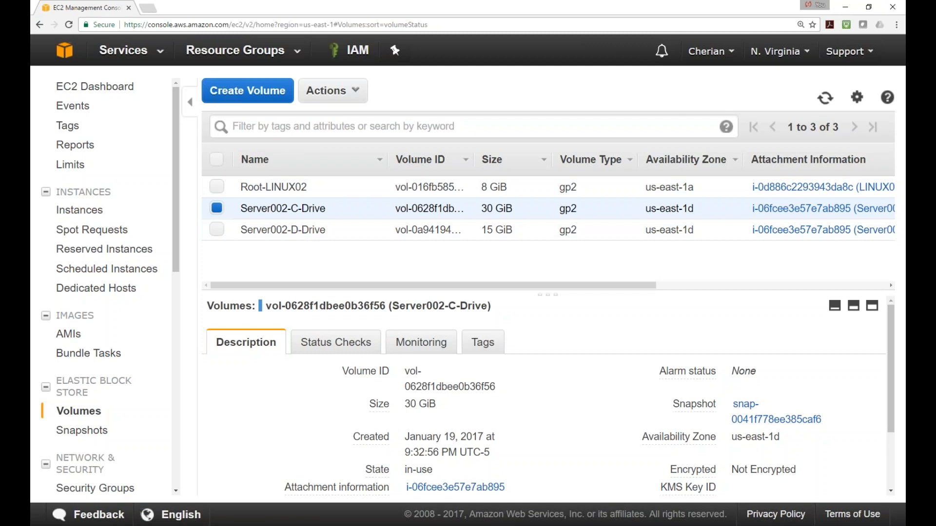
# Check Server002's block devices, /dev/sda1 and xvdb, in its instance details, then go back to Volumes
pyautogui.click(66, 210)
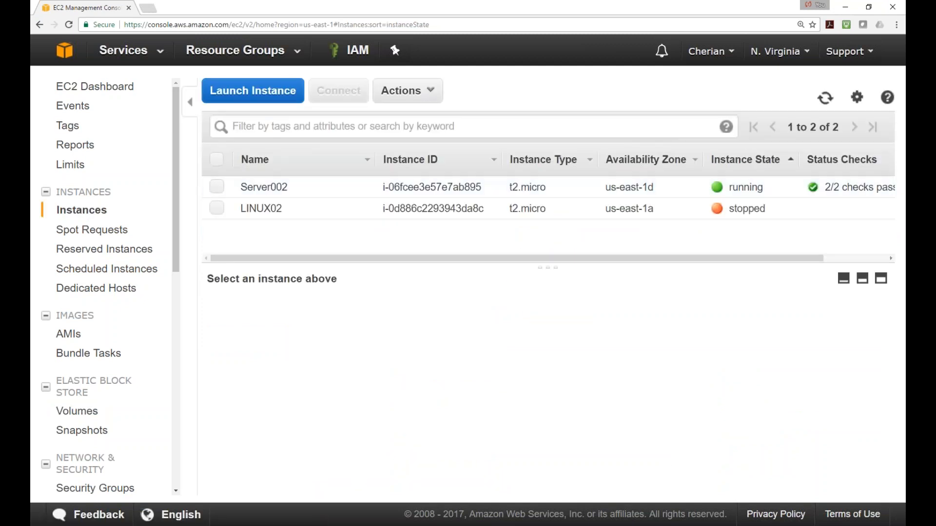
pyautogui.click(216, 188)
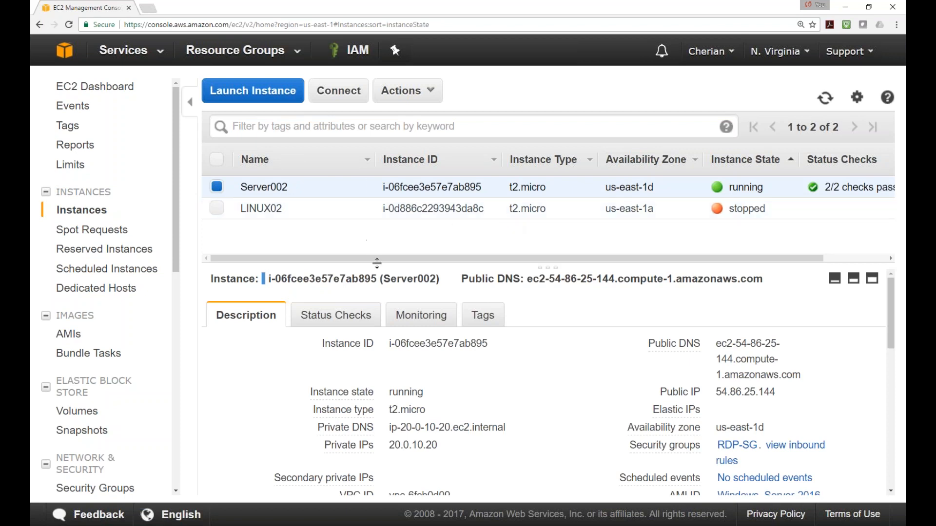
pyautogui.moveTo(376, 264); pyautogui.dragTo(382, 232)
pyautogui.scroll(-3, 496, 424)
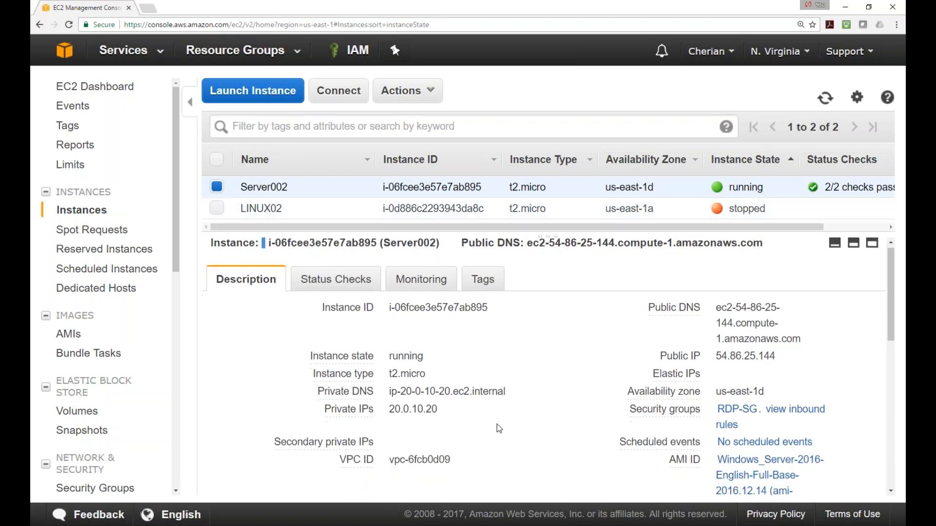
pyautogui.scroll(-3, 496, 425)
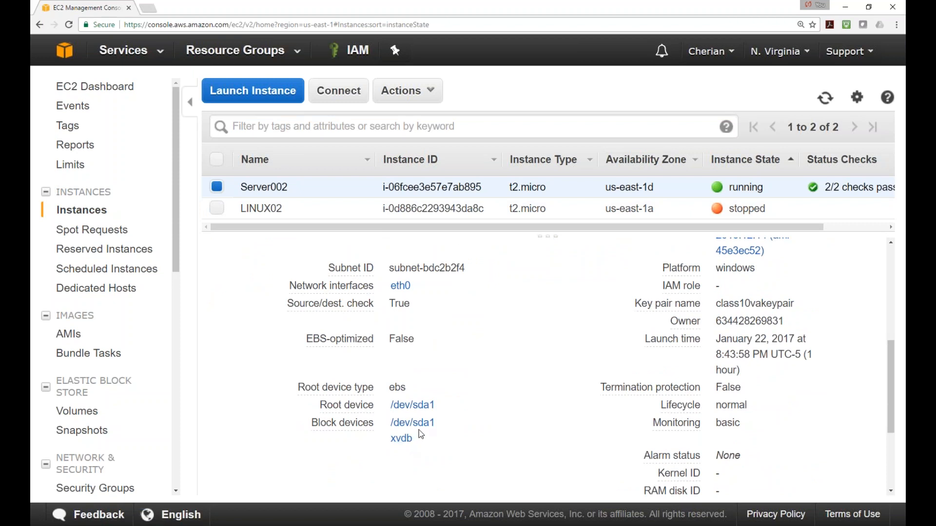
pyautogui.scroll(1, 419, 430)
pyautogui.scroll(-2, 420, 431)
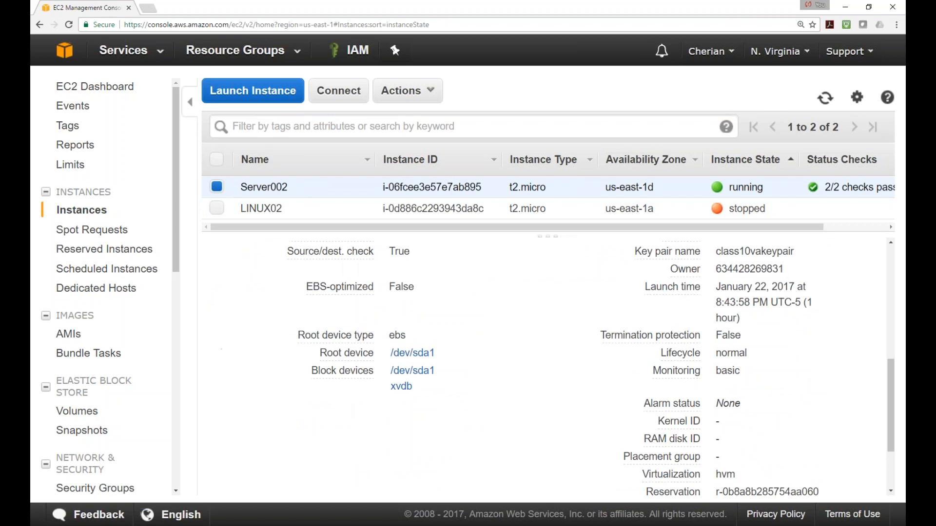
pyautogui.click(68, 411)
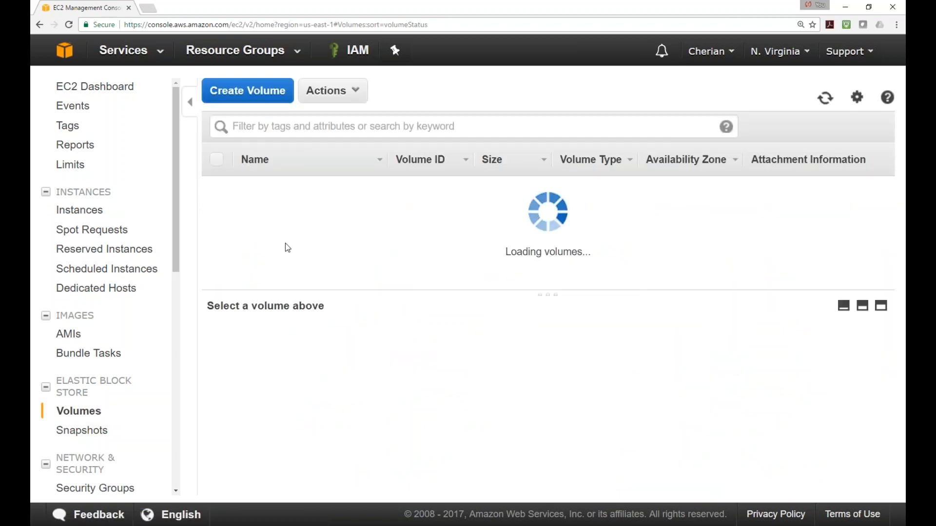
# Select both Server002 volumes and highlight the C-Drive's 30 GiB, /dev/sda1 and the D-Drive's xvdb
pyautogui.click(217, 209)
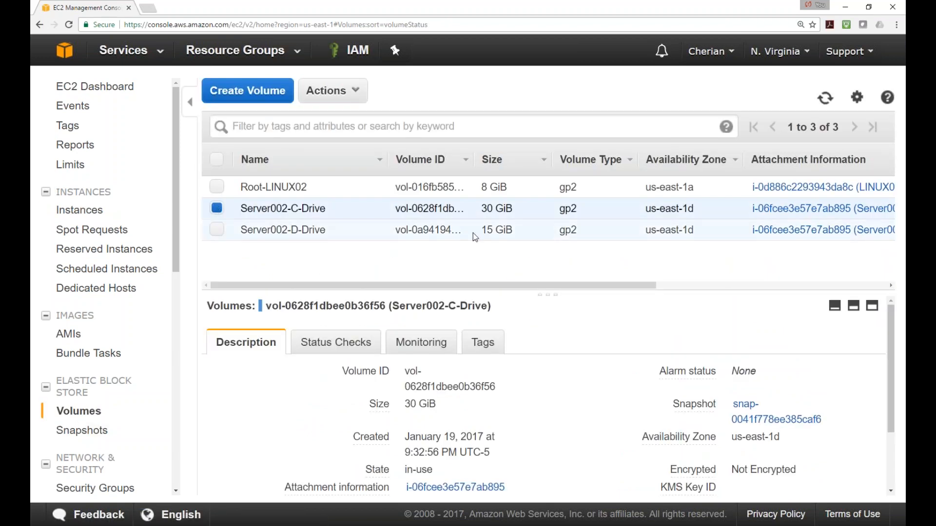
pyautogui.moveTo(482, 207); pyautogui.dragTo(514, 208)
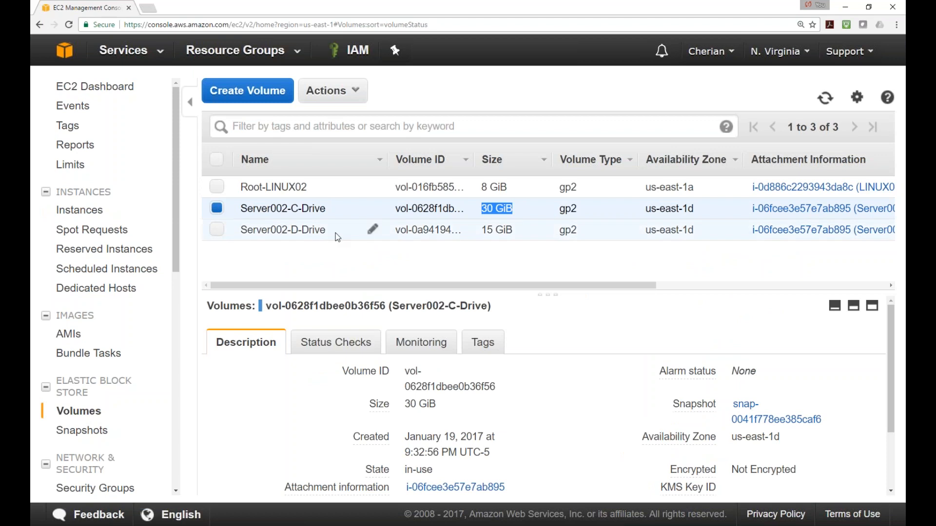
pyautogui.click(217, 231)
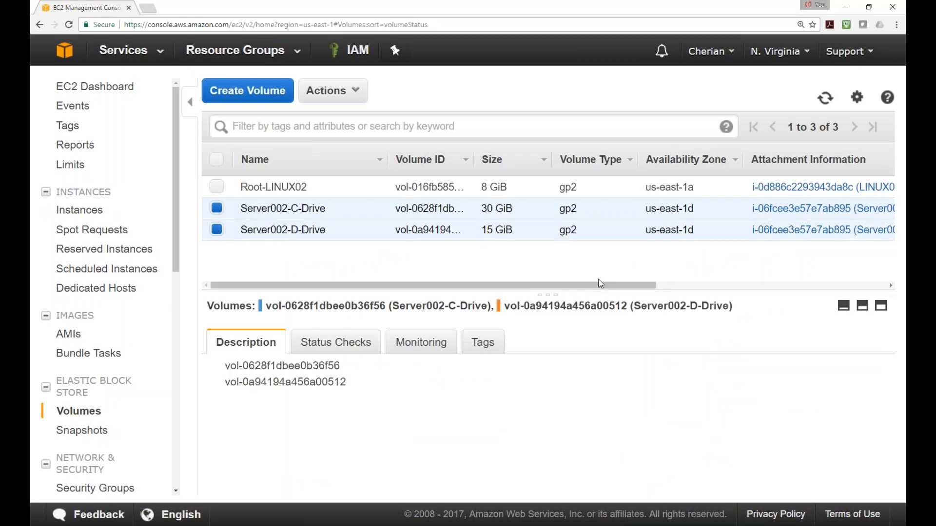
pyautogui.moveTo(577, 288); pyautogui.dragTo(679, 287)
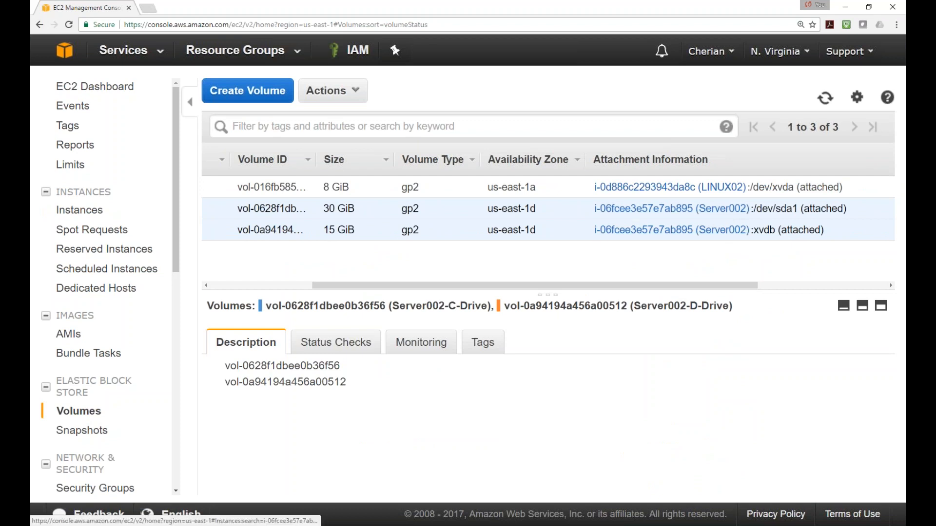
pyautogui.moveTo(800, 209); pyautogui.dragTo(756, 209)
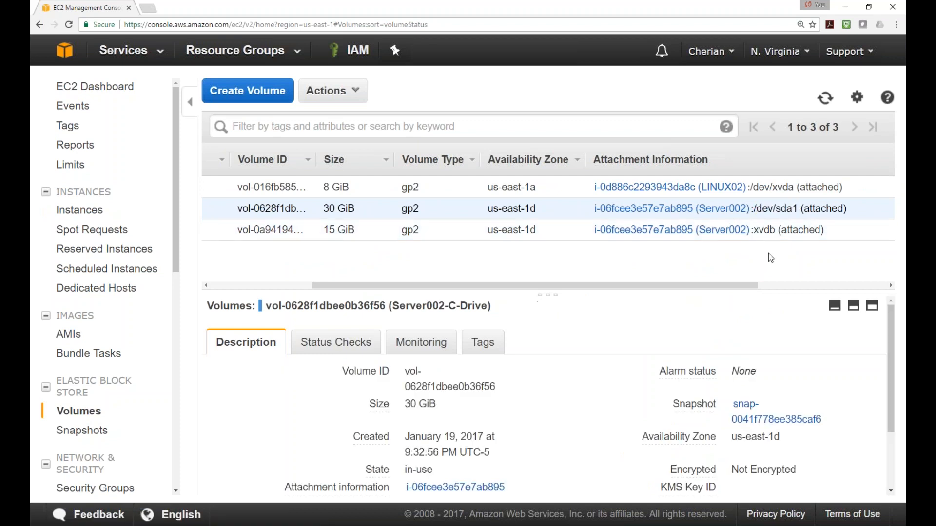
pyautogui.moveTo(776, 230); pyautogui.dragTo(751, 230)
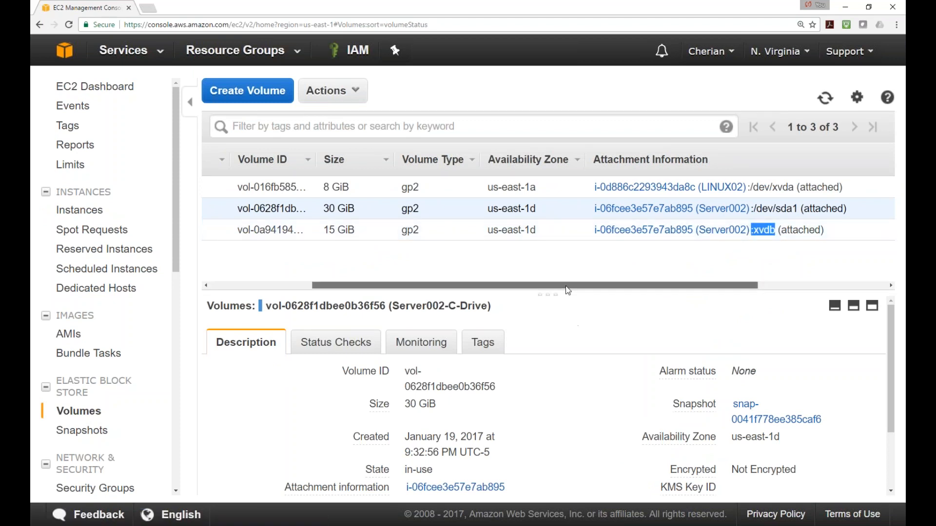
pyautogui.moveTo(570, 285); pyautogui.dragTo(551, 285)
# Bring Server002's Remote Desktop session to the front, full screen
pyautogui.hotkey('alt', 'Tab')
pyautogui.moveTo(30, 146); pyautogui.dragTo(507, 106)
pyautogui.doubleClick(508, 105)
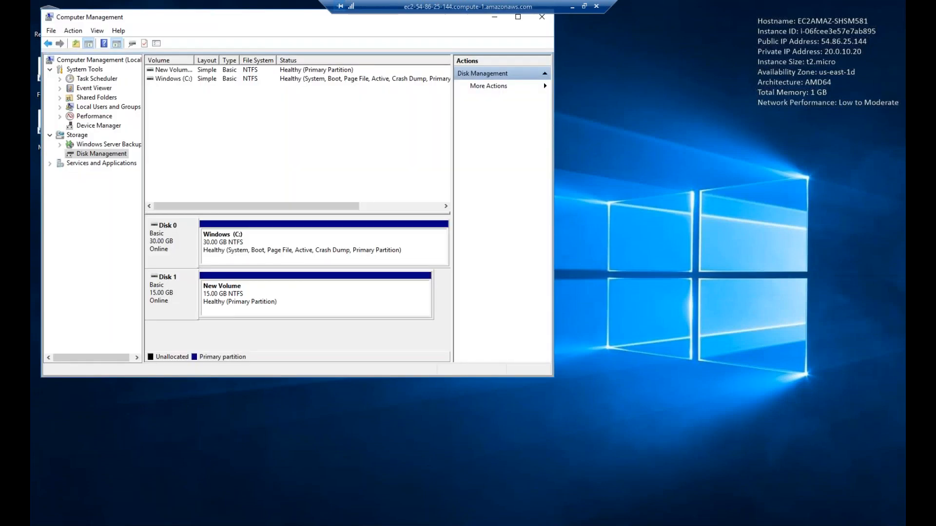
pyautogui.moveTo(321, 21); pyautogui.dragTo(497, 57)
pyautogui.click(267, 190)
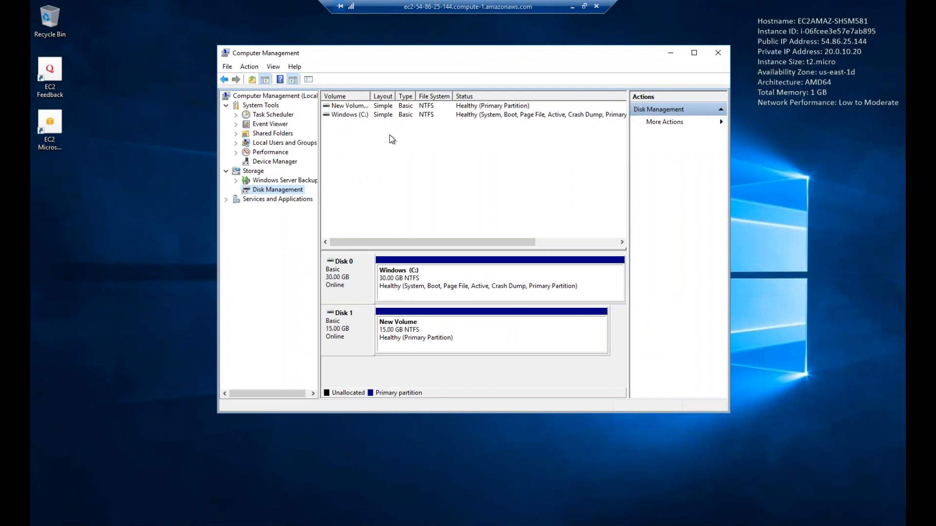
pyautogui.moveTo(427, 61); pyautogui.dragTo(406, 58)
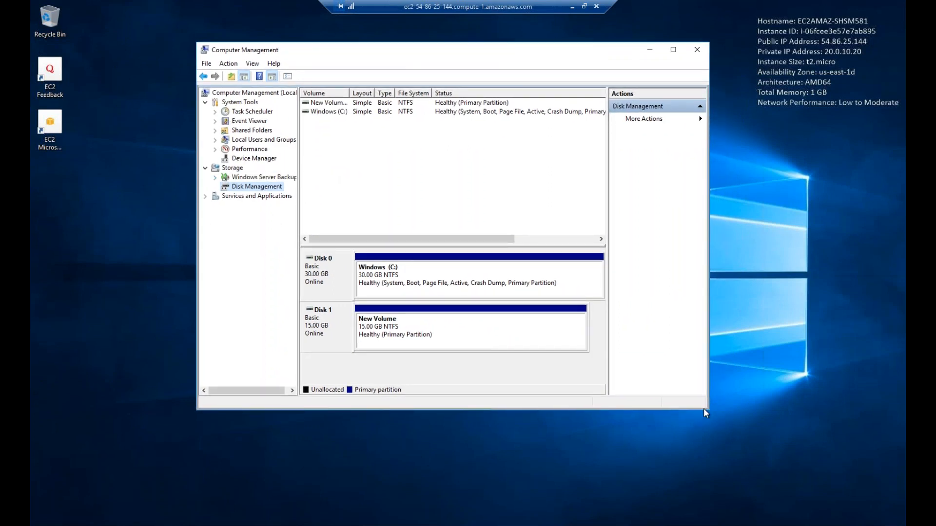
pyautogui.click(321, 273)
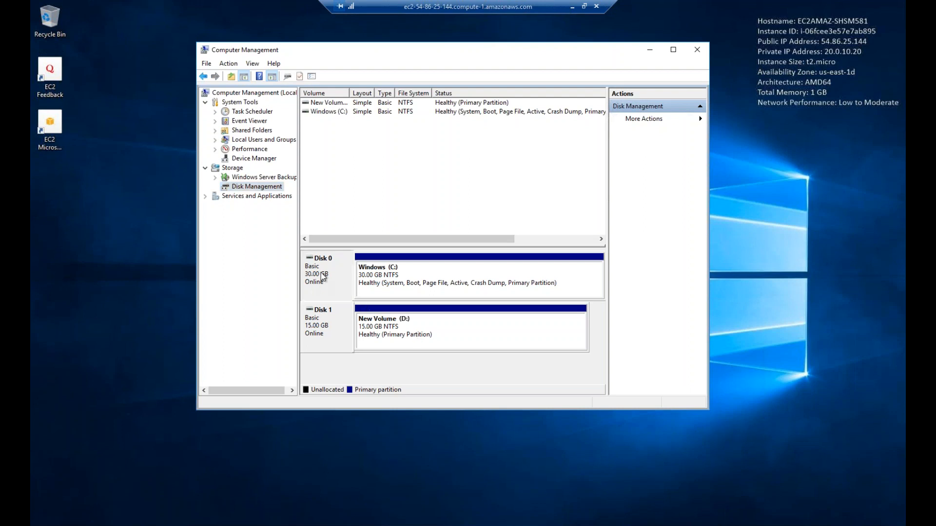
pyautogui.click(371, 280)
pyautogui.click(418, 347)
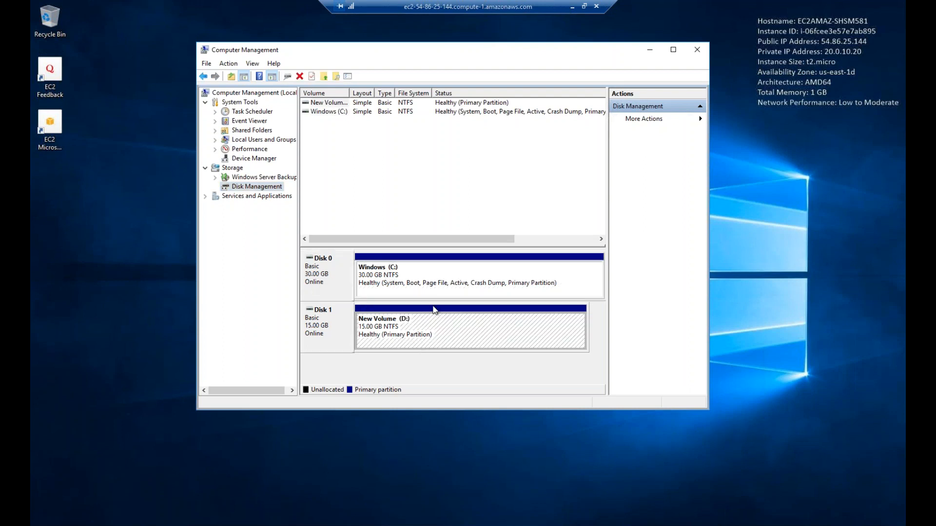
pyautogui.click(101, 459)
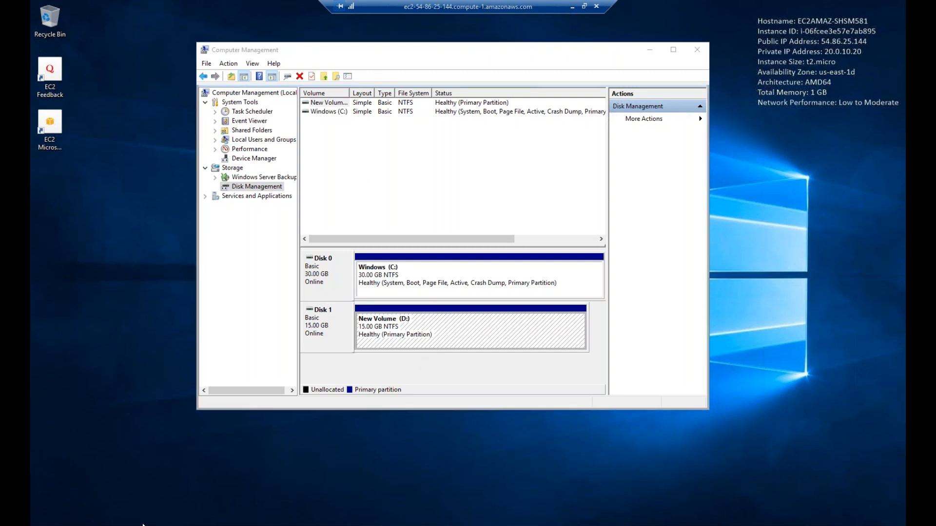
pyautogui.click(143, 525)
pyautogui.rightClick(144, 525)
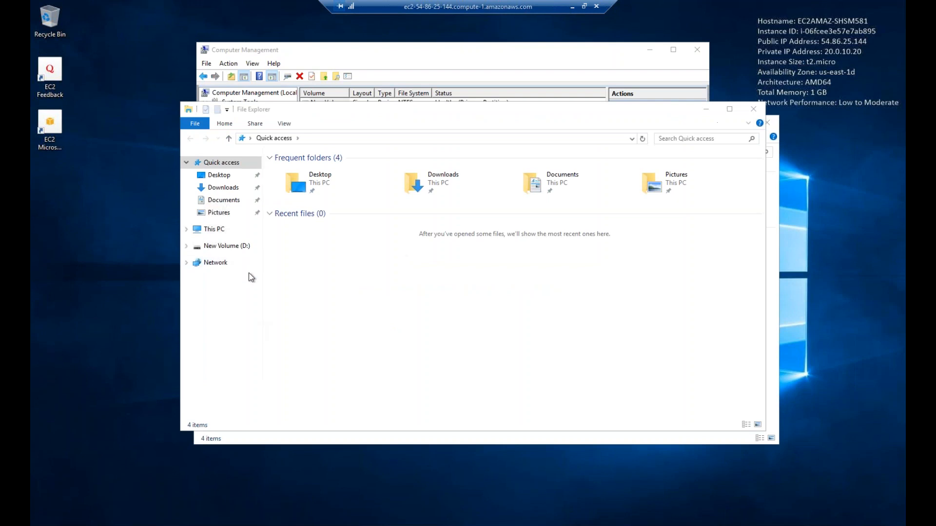
# Create a folder named class10 on the D drive and open it
pyautogui.click(240, 249)
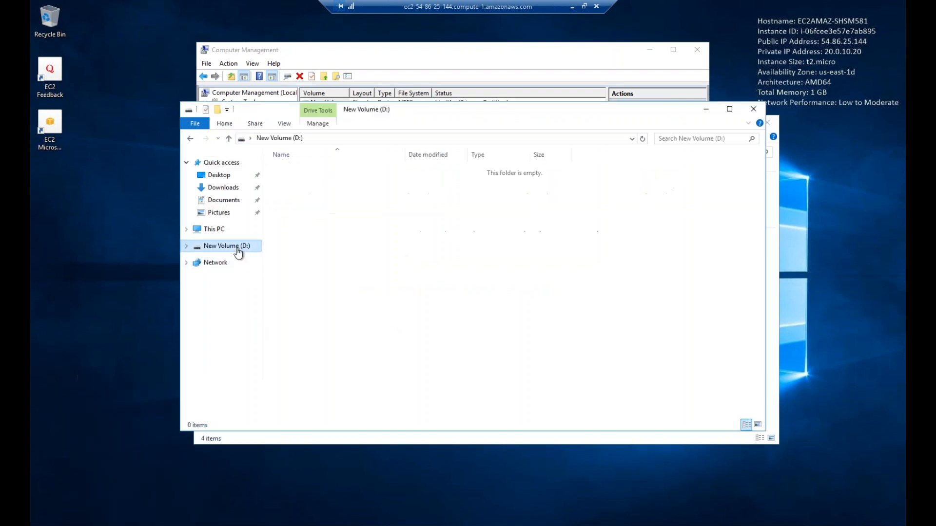
pyautogui.rightClick(386, 258)
pyautogui.moveTo(425, 371)
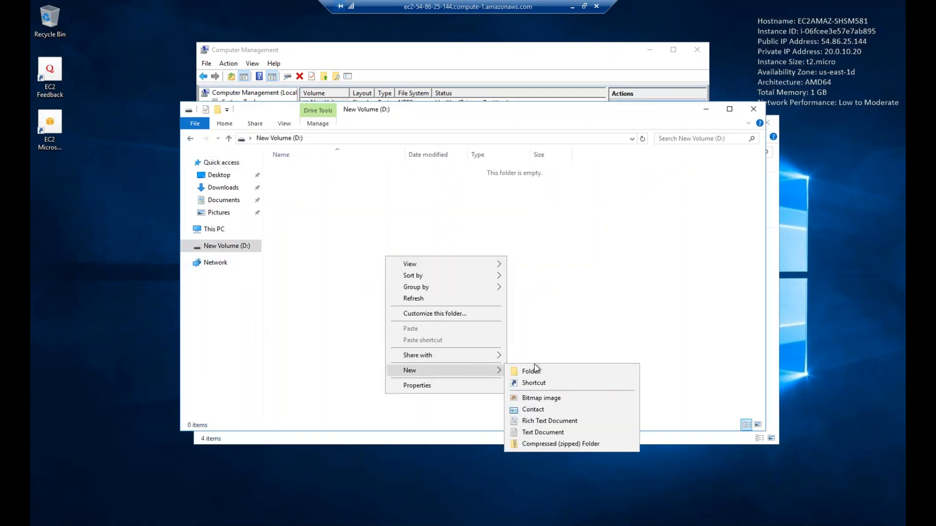
pyautogui.click(536, 366)
pyautogui.write('clas')
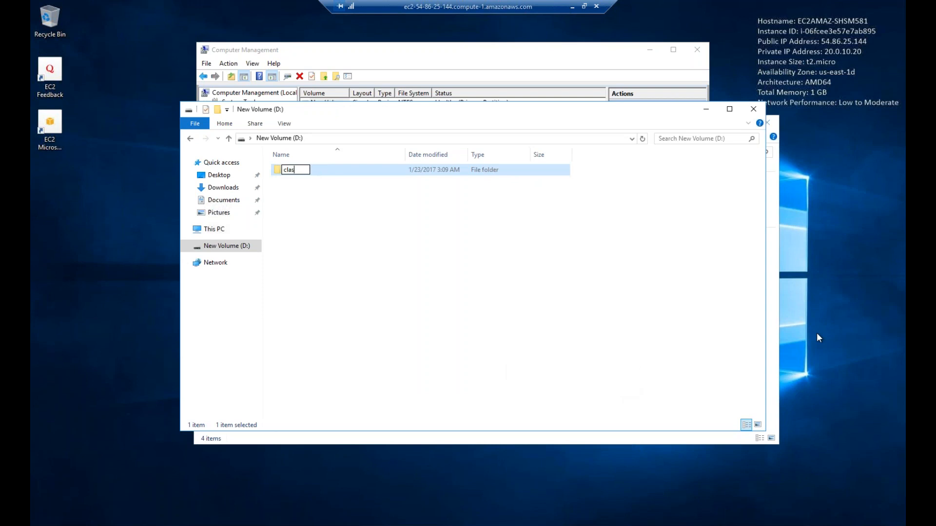
pyautogui.write('s10')
pyautogui.click(402, 249)
pyautogui.doubleClick(290, 172)
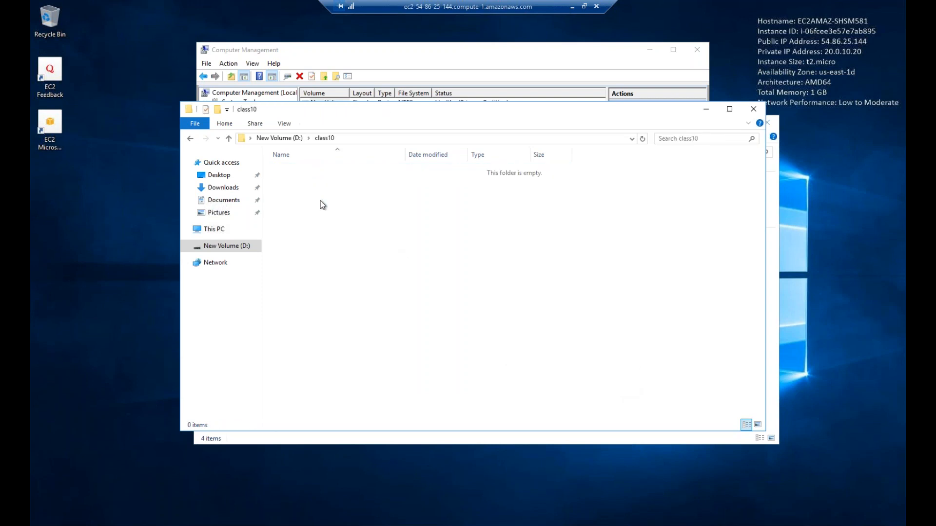
# Create a new text document named Class10.txt inside class10
pyautogui.rightClick(328, 210)
pyautogui.moveTo(374, 326)
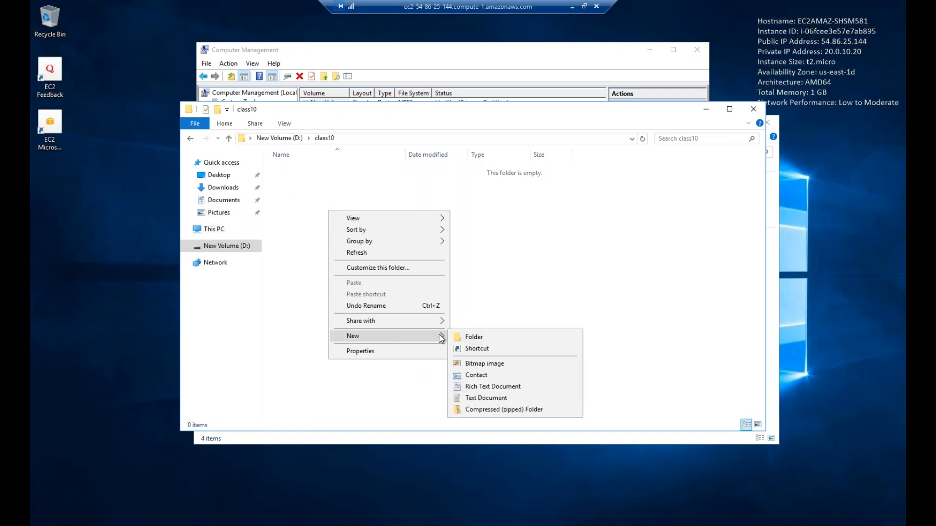
pyautogui.click(483, 398)
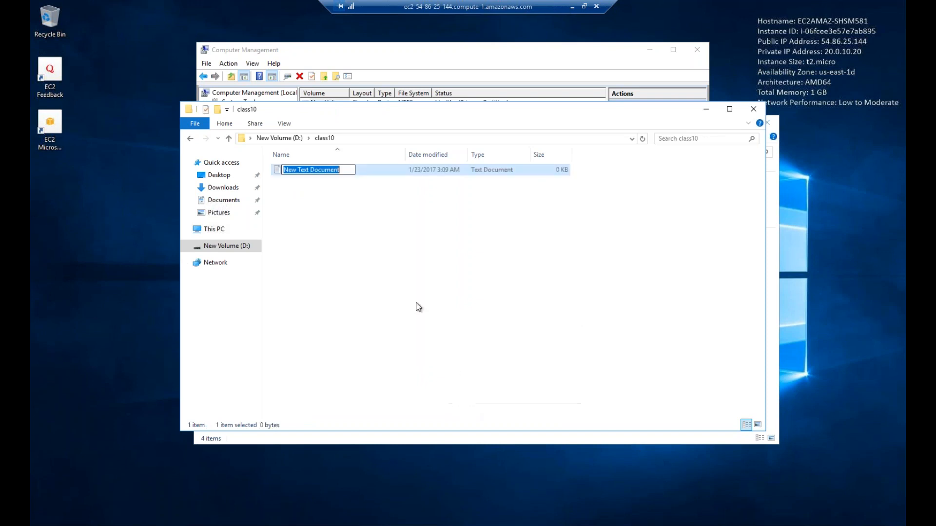
pyautogui.write('Clas')
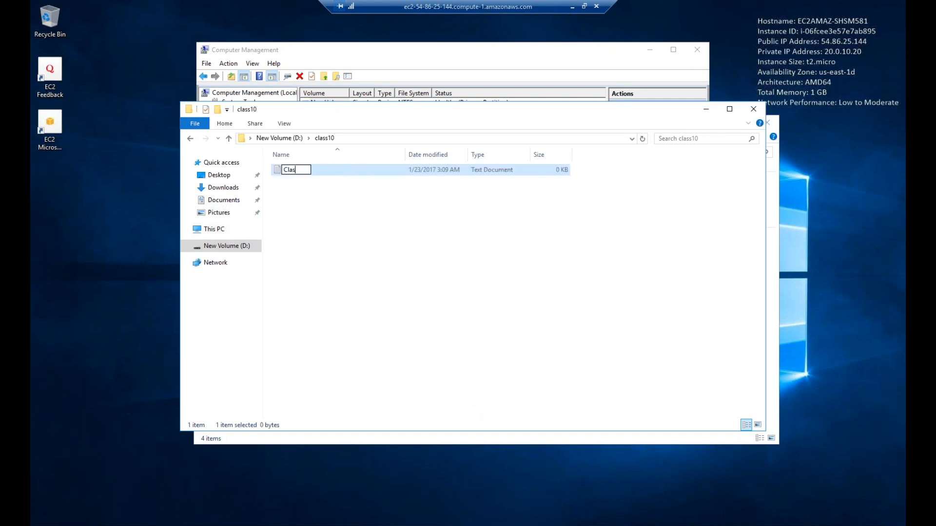
pyautogui.write('s10.txt')
pyautogui.click(277, 247)
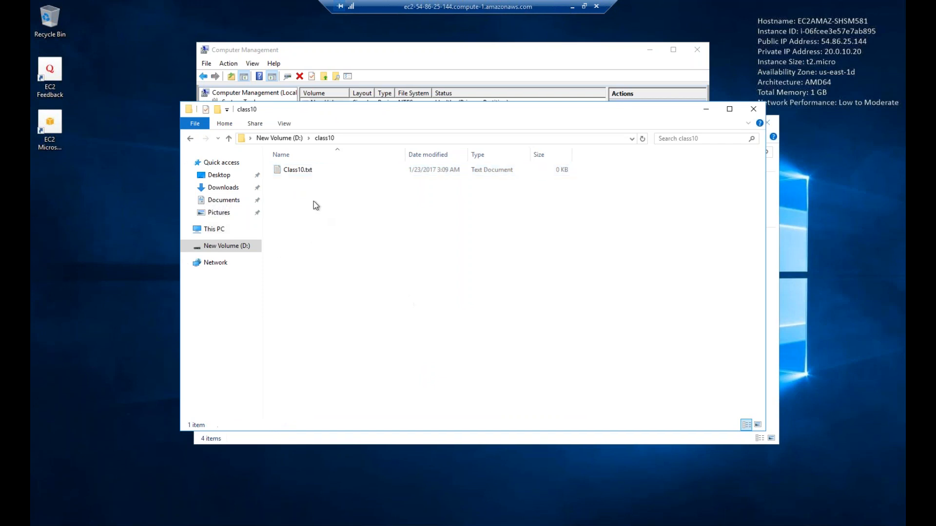
# Type a line of text ('This is a te…') into Class10.txt and save it
pyautogui.doubleClick(306, 171)
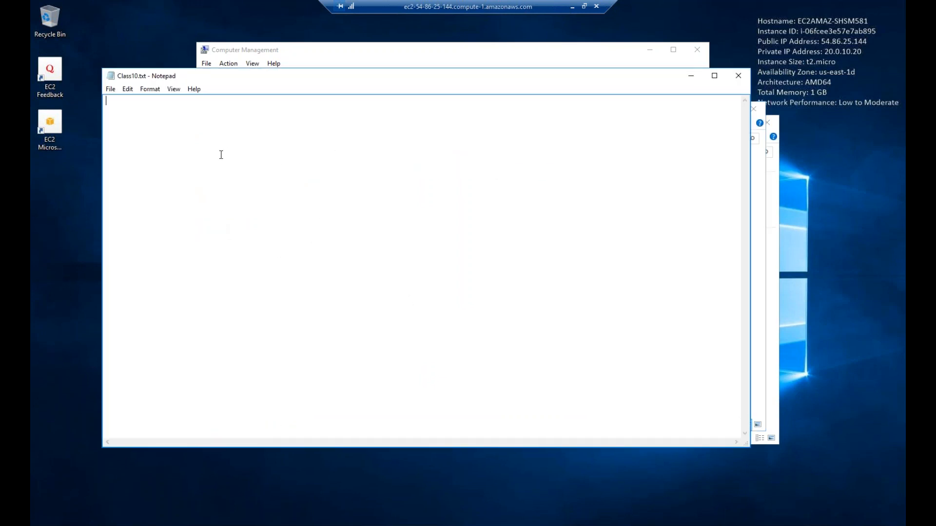
pyautogui.write('This is a te')
pyautogui.click(110, 89)
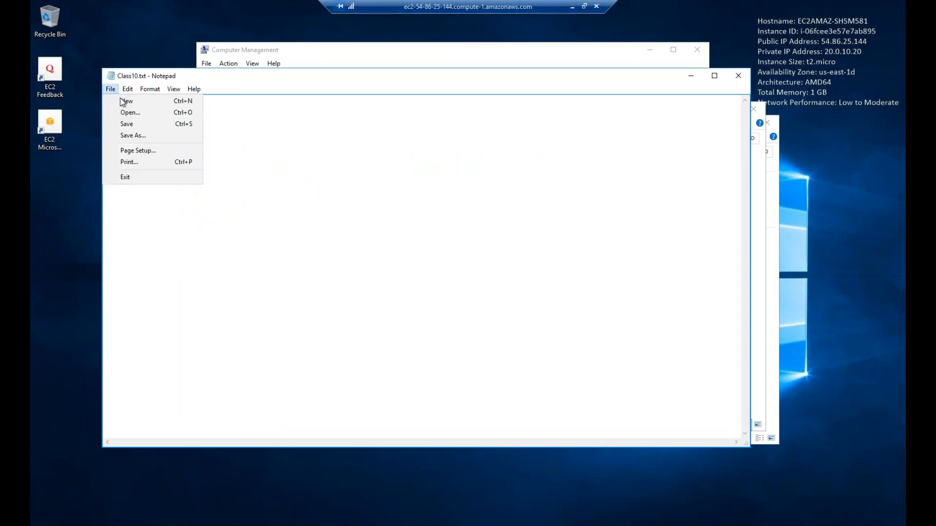
pyautogui.click(127, 124)
# Close the note and both File Explorer windows
pyautogui.click(738, 76)
pyautogui.click(445, 236)
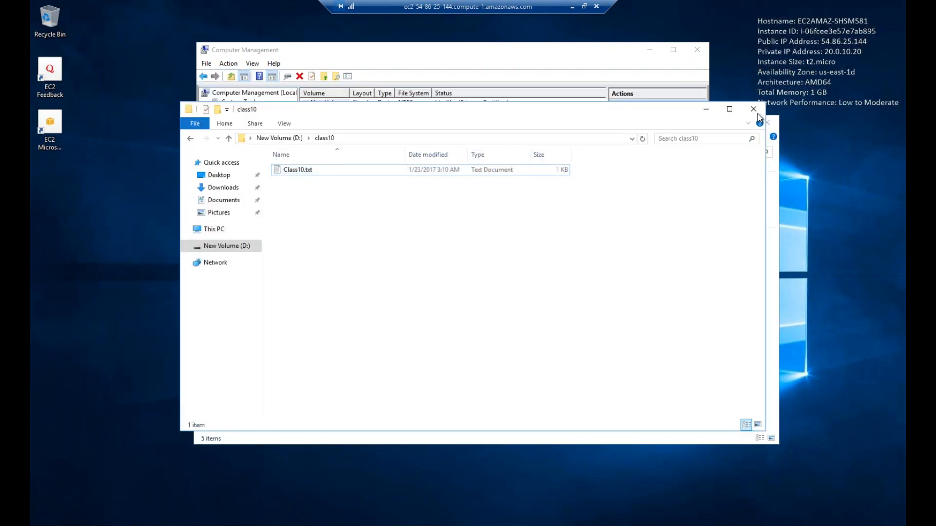
pyautogui.click(752, 109)
pyautogui.click(769, 123)
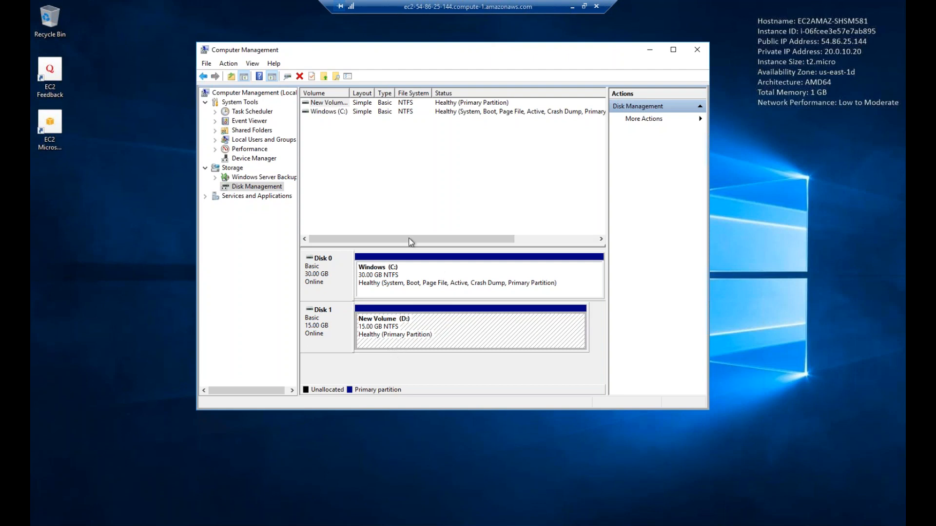
# Shrink the remote session and browser into windows, browser top left and remote session right
pyautogui.click(586, 6)
pyautogui.moveTo(545, 106); pyautogui.dragTo(691, 115)
pyautogui.click(868, 7)
pyautogui.moveTo(614, 54); pyautogui.dragTo(472, 124)
pyautogui.moveTo(550, 110); pyautogui.dragTo(766, 171)
pyautogui.moveTo(530, 124); pyautogui.dragTo(495, 3)
# Arrange the browser and remote session so the EC2 volume list and Computer Management are both visible
pyautogui.click(869, 7)
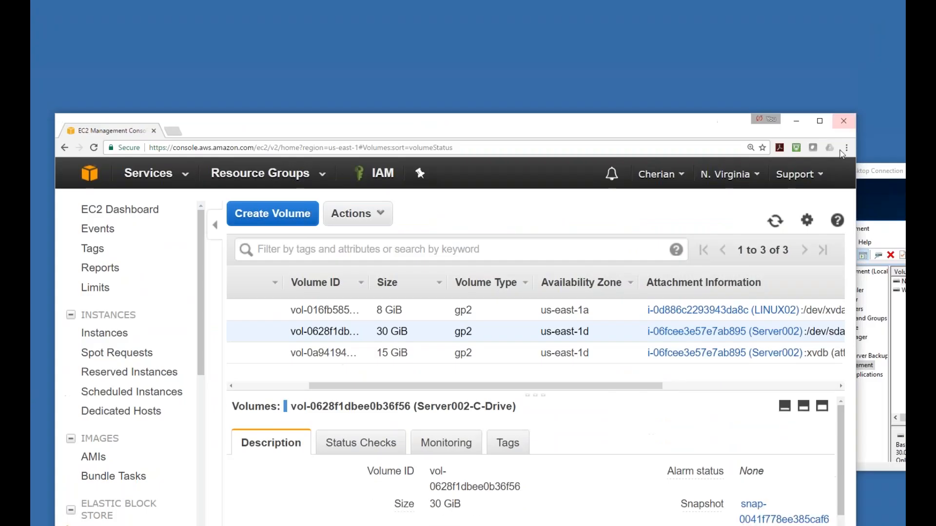
pyautogui.moveTo(856, 268); pyautogui.dragTo(608, 236)
pyautogui.moveTo(435, 125); pyautogui.dragTo(416, 13)
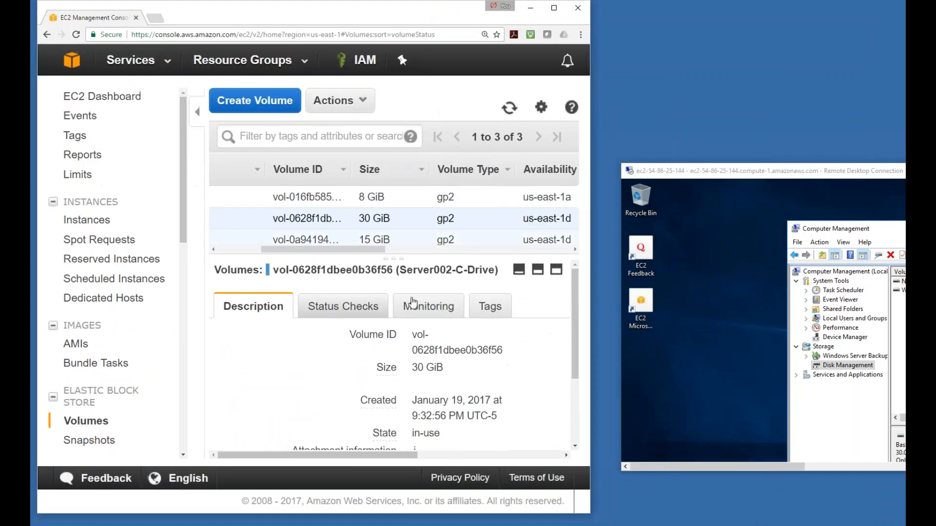
pyautogui.moveTo(390, 456); pyautogui.dragTo(411, 455)
pyautogui.click(741, 175)
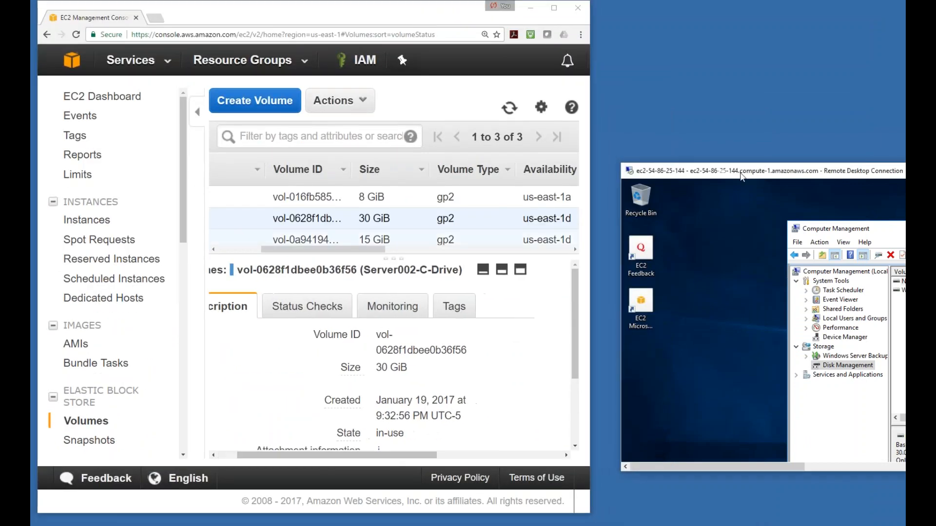
pyautogui.moveTo(741, 175); pyautogui.dragTo(715, 99)
pyautogui.moveTo(848, 158); pyautogui.dragTo(741, 127)
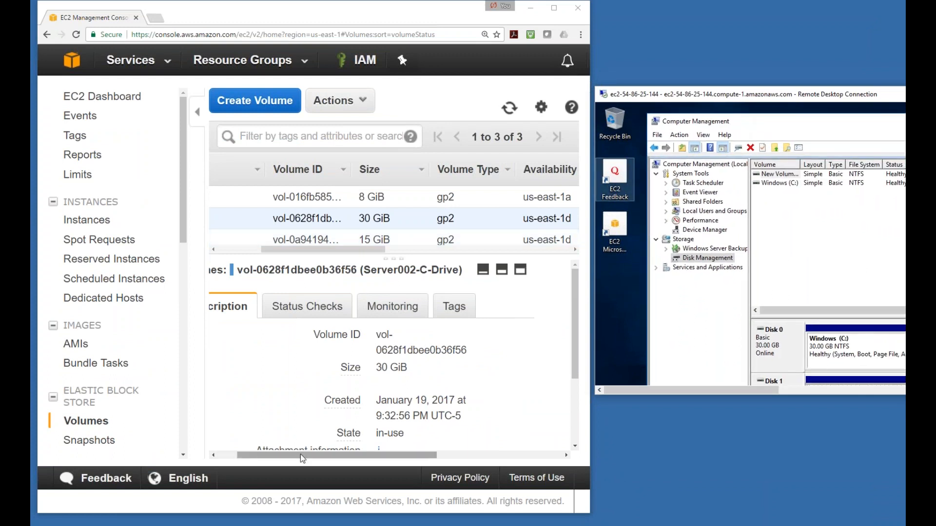
pyautogui.moveTo(303, 458); pyautogui.dragTo(283, 457)
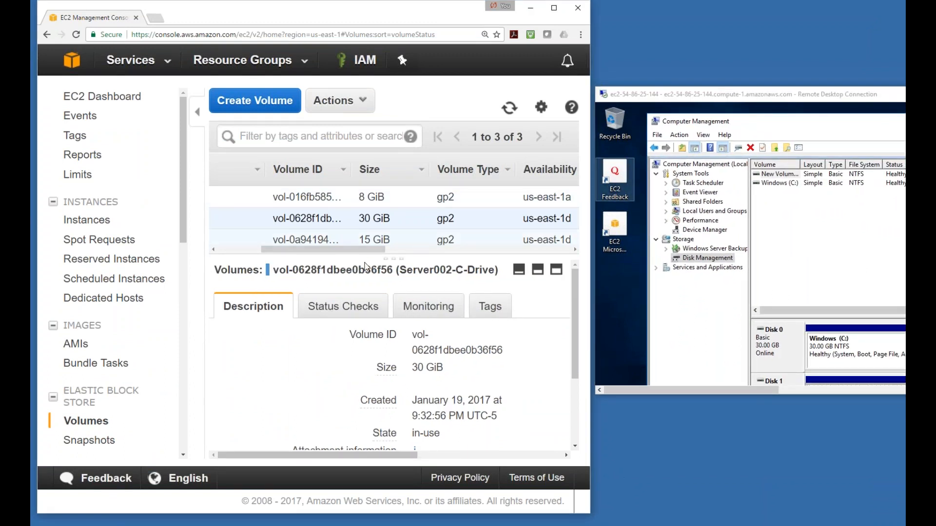
pyautogui.moveTo(369, 256); pyautogui.dragTo(217, 333)
# Detach the Server002-D-Drive volume, confirming with Yes, Detach, then make the remote session full screen
pyautogui.click(225, 219)
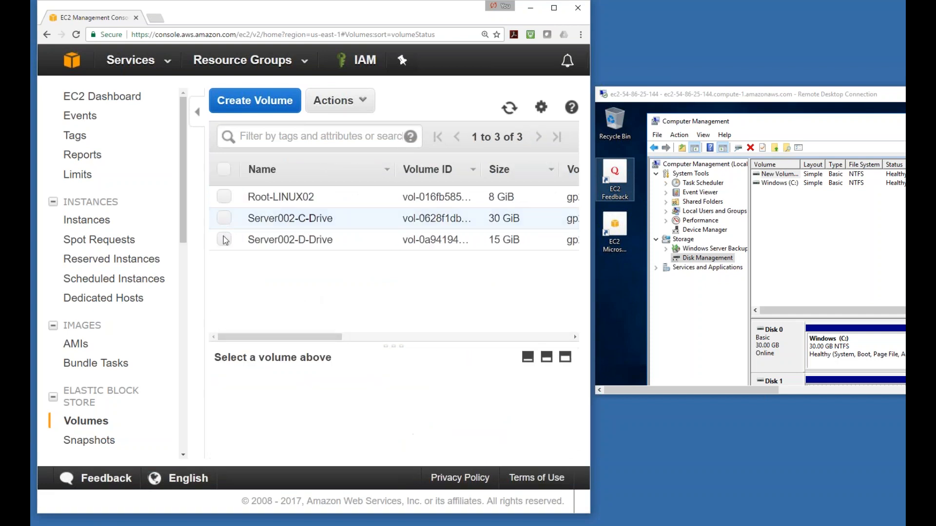
pyautogui.click(225, 240)
pyautogui.rightClick(226, 239)
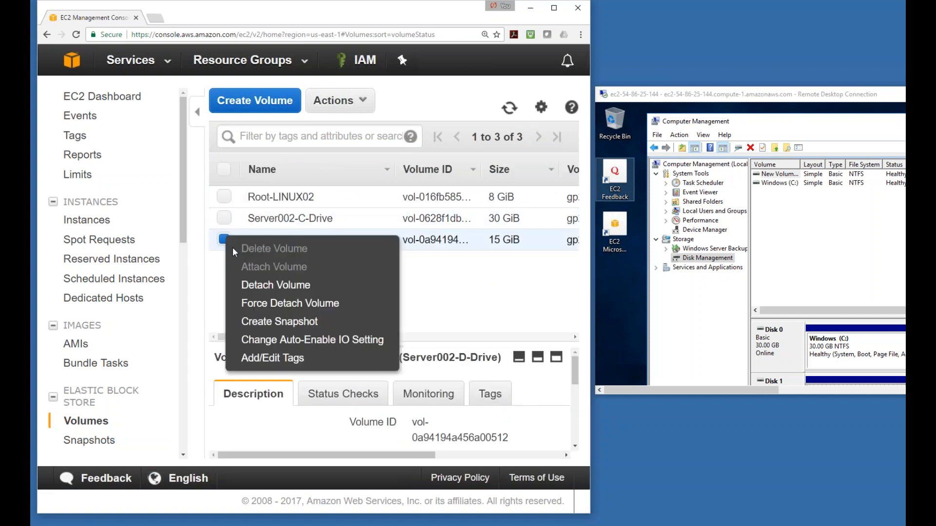
pyautogui.click(278, 291)
pyautogui.click(419, 326)
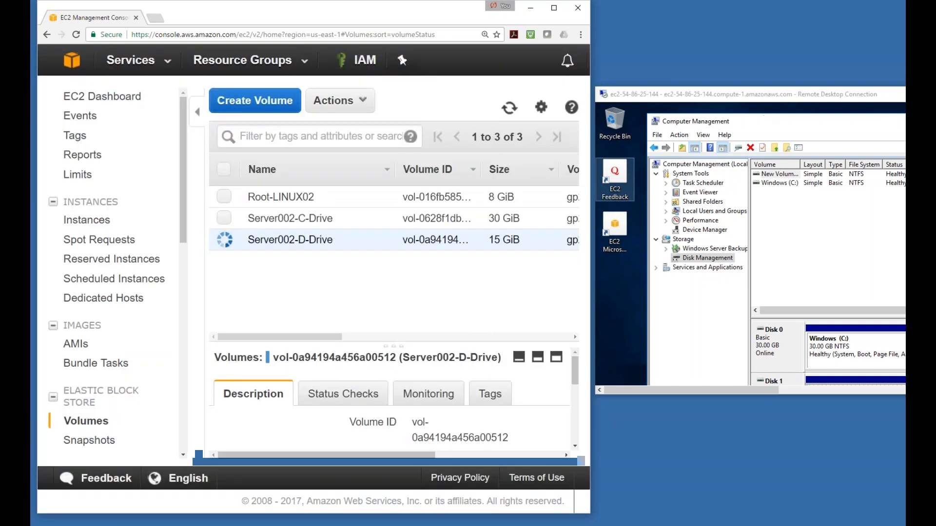
pyautogui.moveTo(772, 97); pyautogui.dragTo(603, 69)
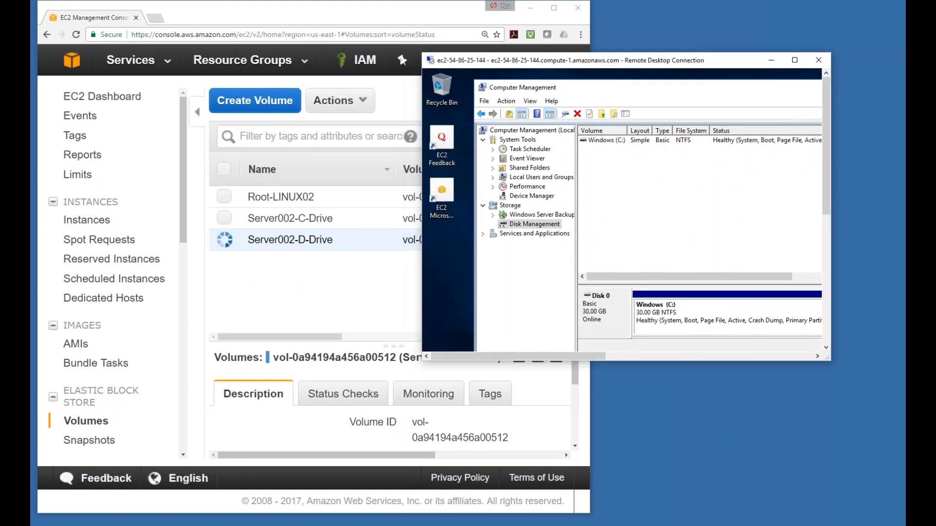
pyautogui.doubleClick(745, 67)
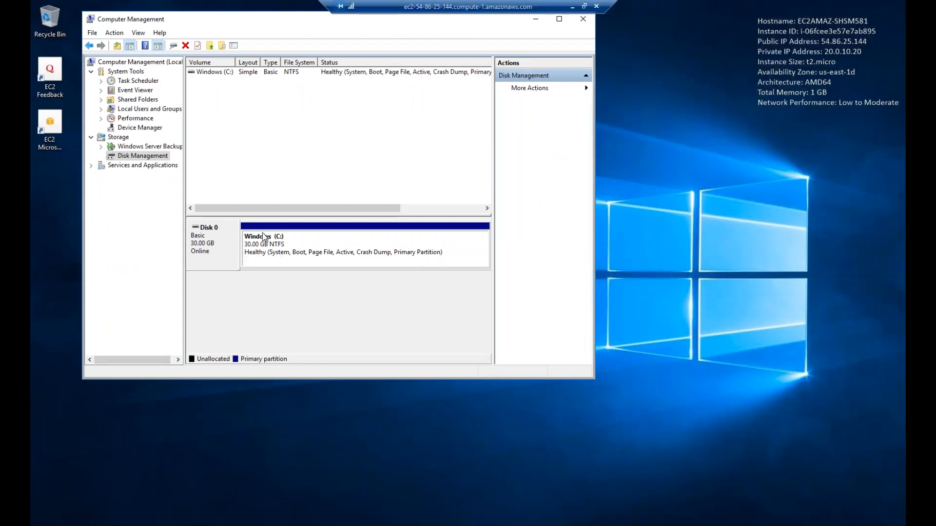
# Open File Explorer on the server to This PC, showing only Windows (C:) with 14.0 GB free of 29.9 GB
pyautogui.moveTo(345, 22); pyautogui.dragTo(440, 66)
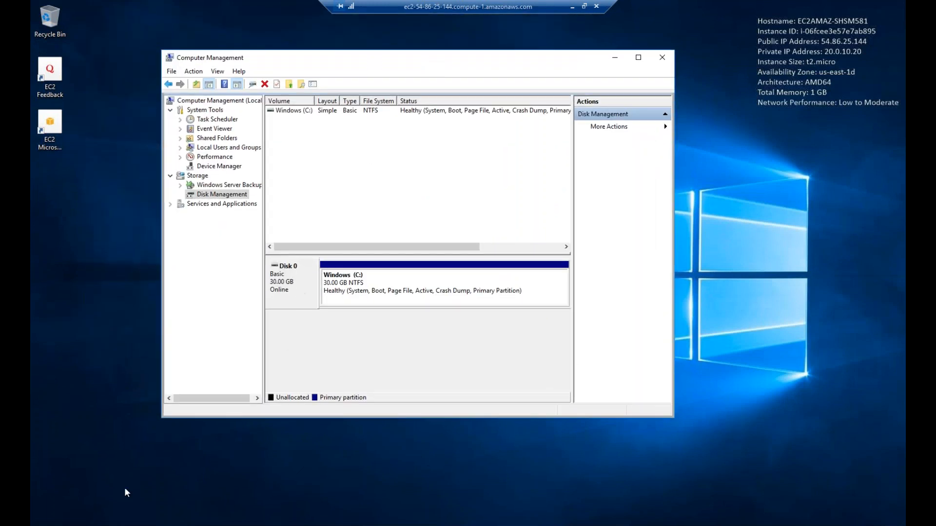
pyautogui.rightClick(143, 524)
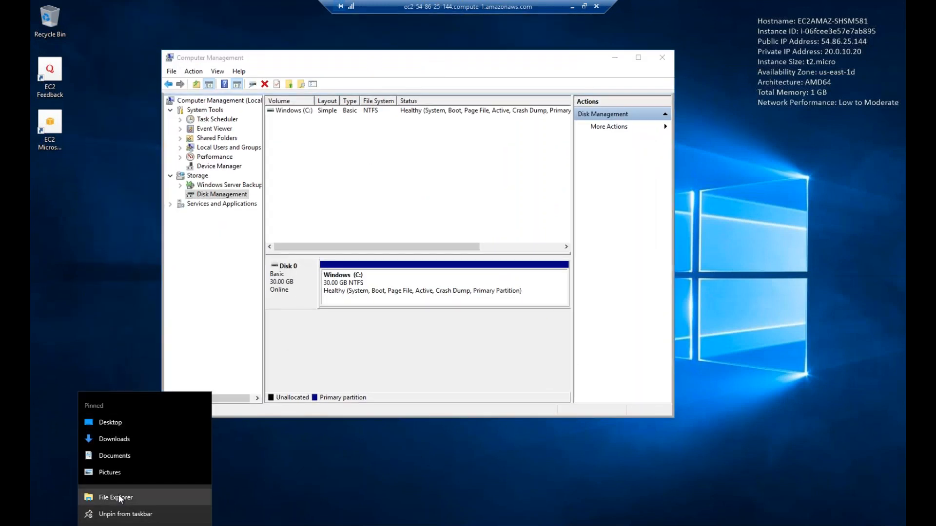
pyautogui.click(118, 496)
pyautogui.click(220, 231)
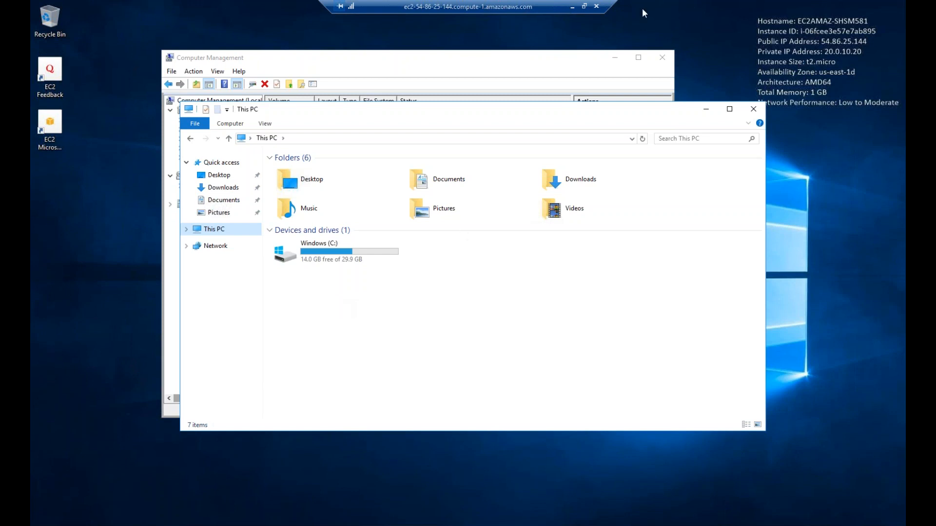
# Leave the remote session and maximize the browser on the EC2 volumes list
pyautogui.click(572, 6)
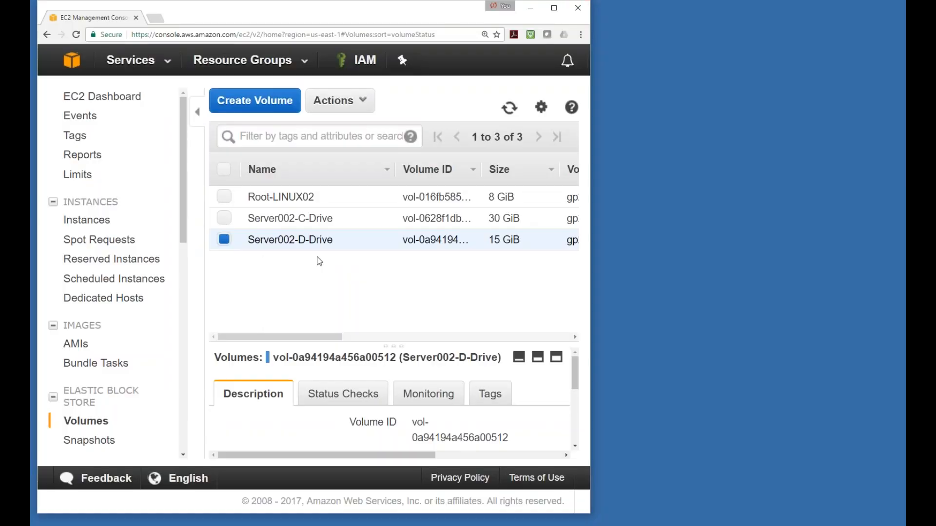
pyautogui.doubleClick(469, 21)
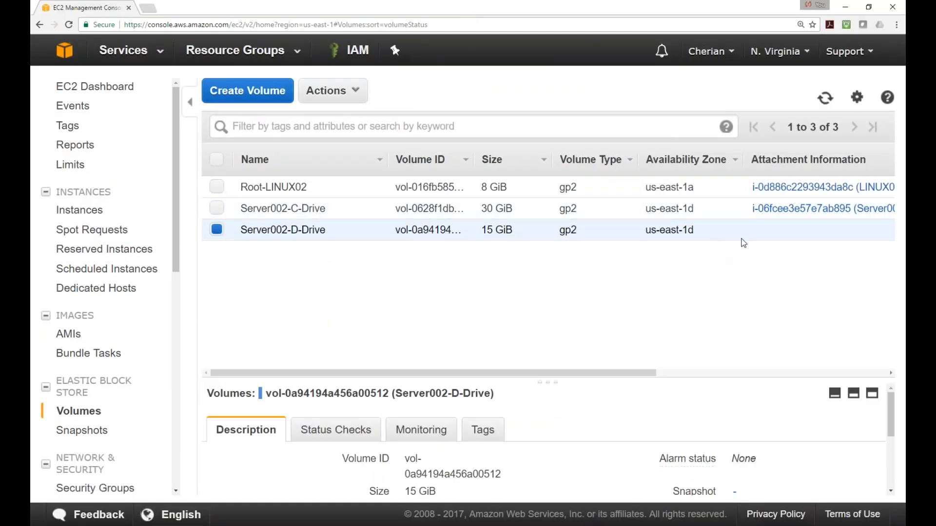
pyautogui.moveTo(585, 374); pyautogui.dragTo(638, 377)
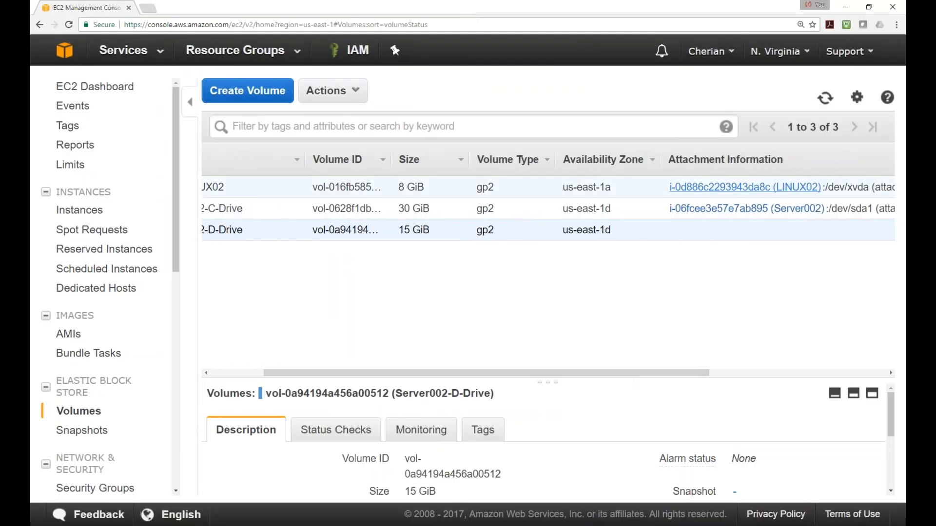
pyautogui.moveTo(548, 376); pyautogui.dragTo(497, 376)
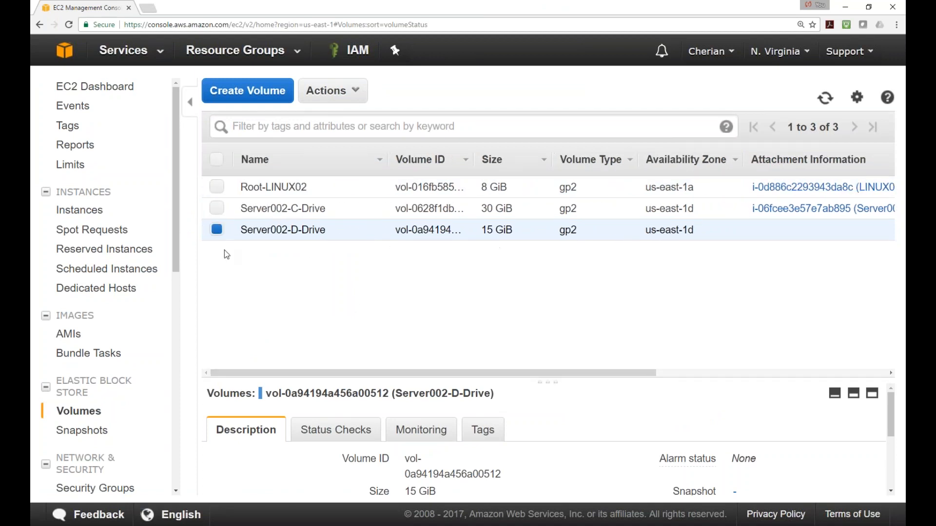
# Attach Server002-D-Drive to the Server002 instance as device xvdf
pyautogui.rightClick(218, 227)
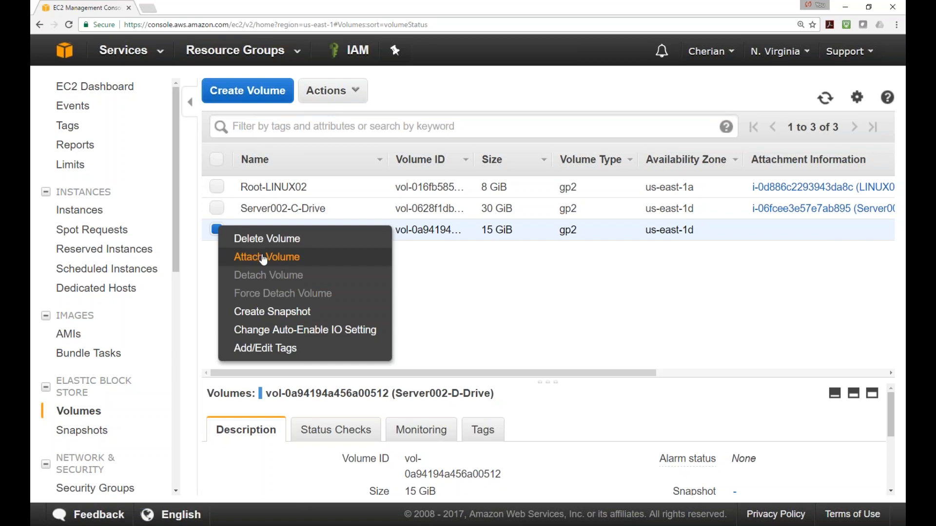
pyautogui.click(265, 257)
pyautogui.click(520, 273)
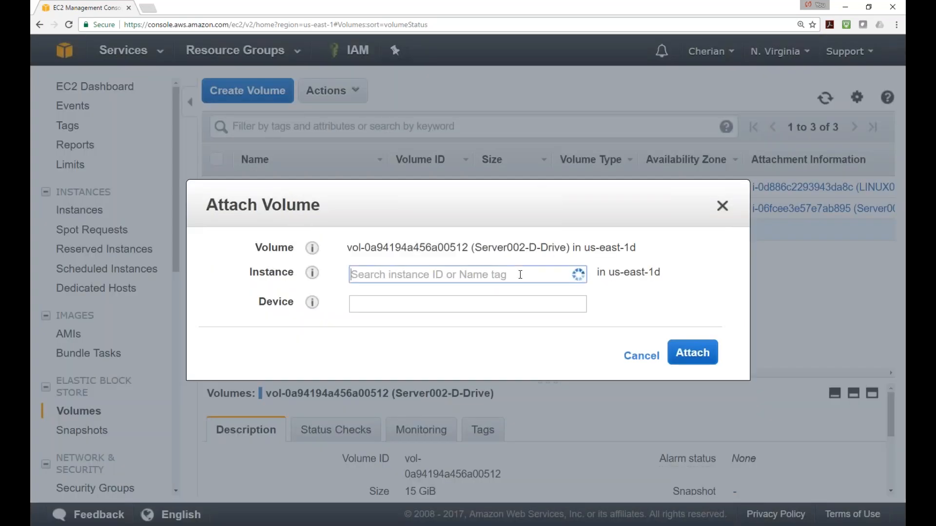
pyautogui.click(497, 304)
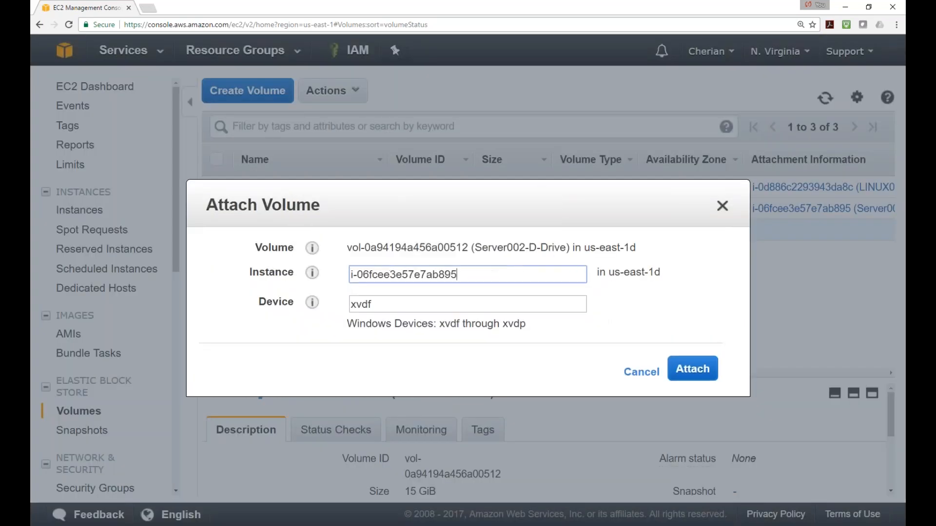
pyautogui.click(702, 373)
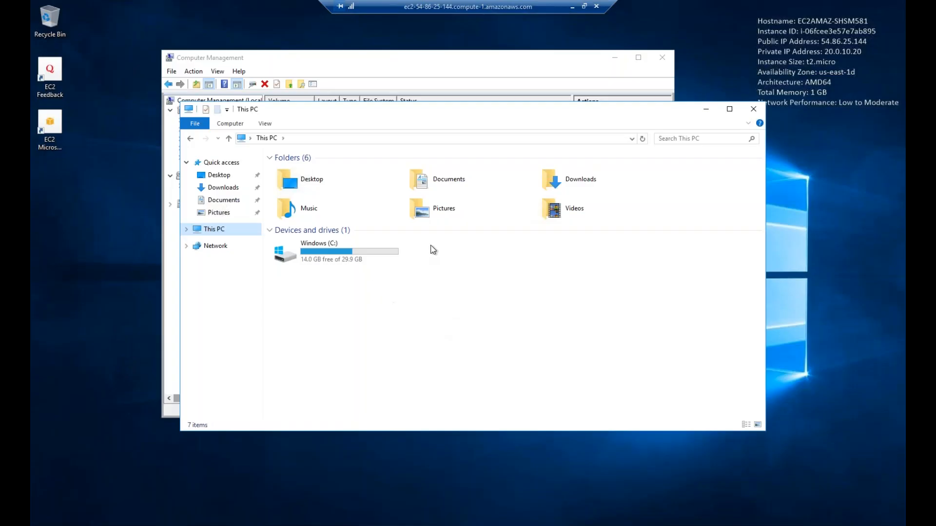
# Set the offline 15 GB Disk 1 Online in Disk Management, then view This PC showing New Volume (D:)
pyautogui.moveTo(409, 110); pyautogui.dragTo(448, 210)
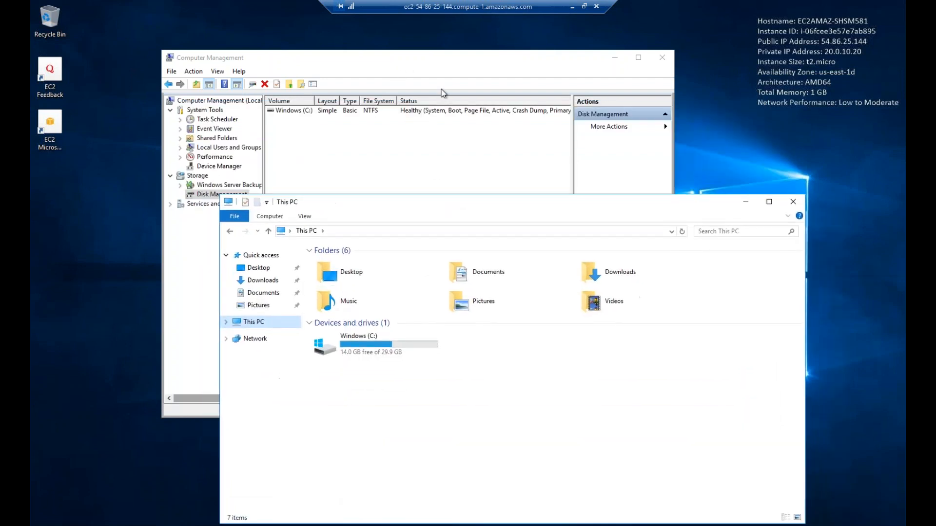
pyautogui.click(457, 60)
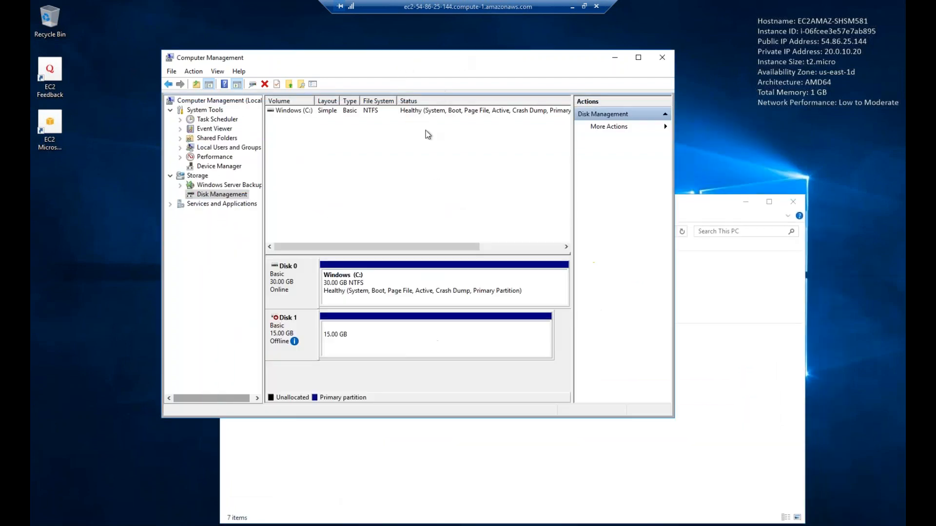
pyautogui.rightClick(308, 330)
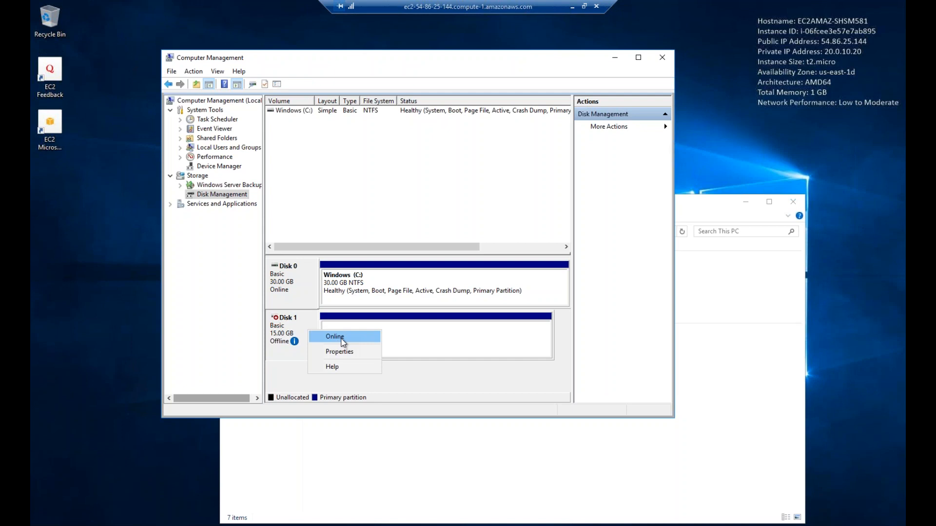
pyautogui.click(343, 340)
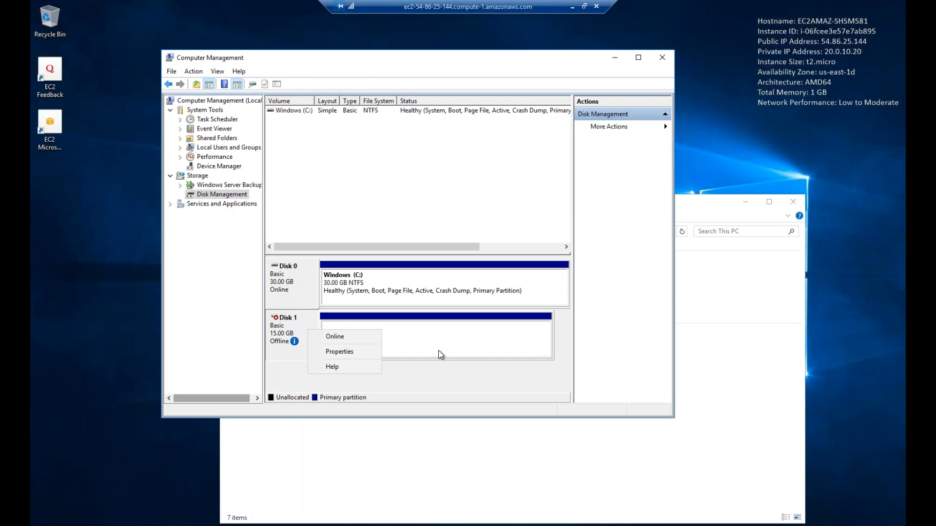
pyautogui.click(345, 341)
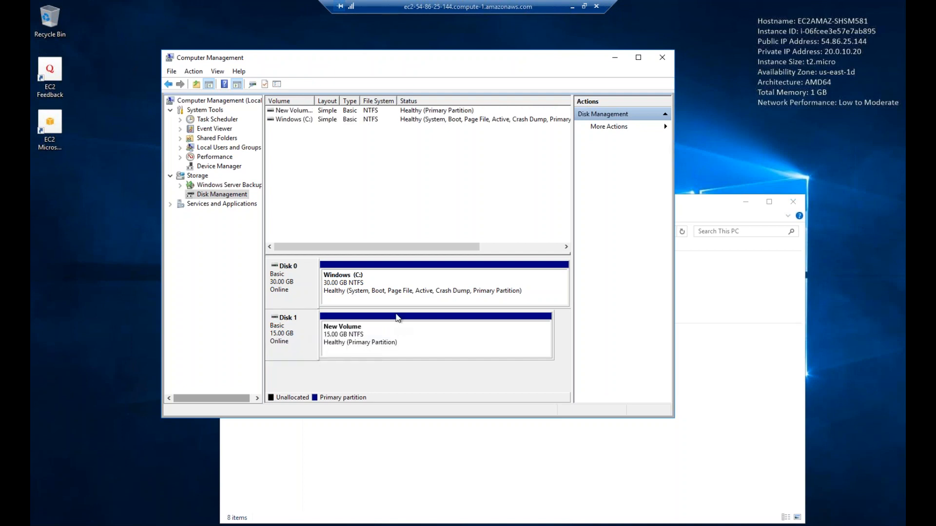
pyautogui.click(180, 525)
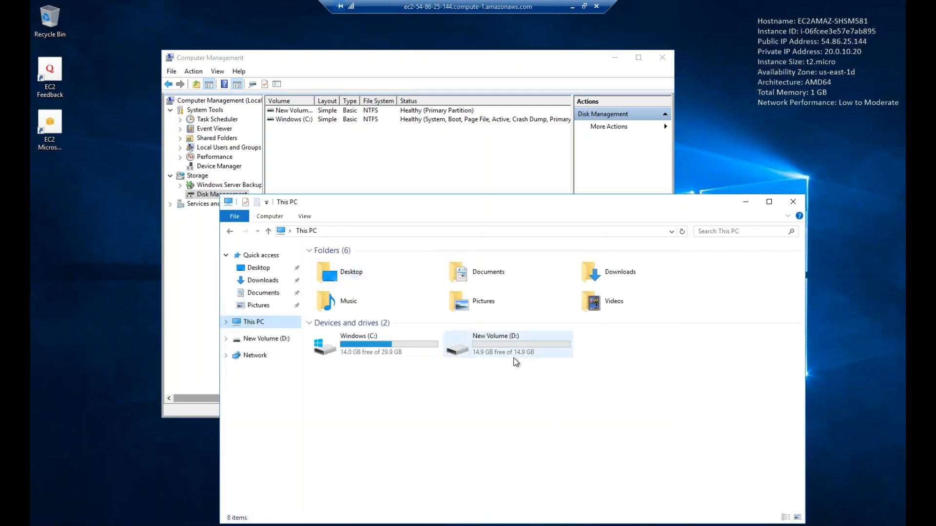
# Open D:\class10\Class10.txt and confirm it reads 'This is a test'
pyautogui.click(494, 341)
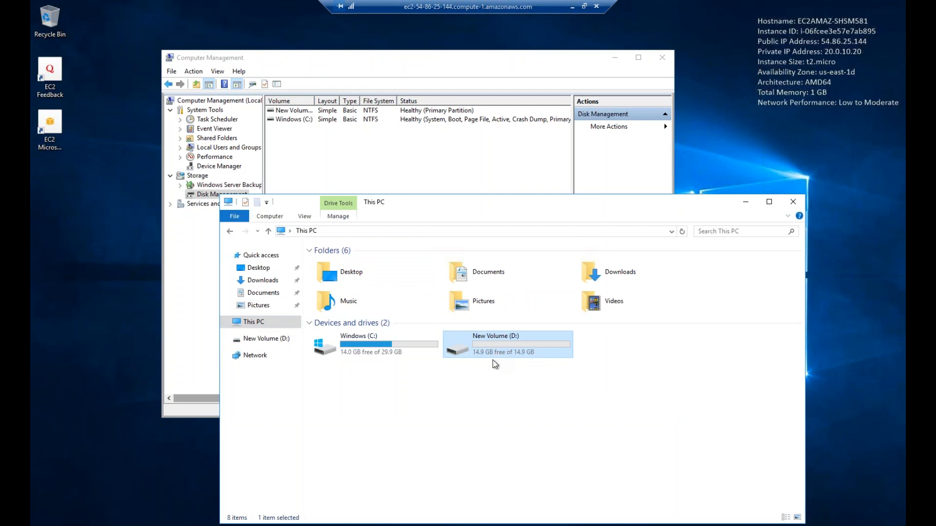
pyautogui.doubleClick(465, 352)
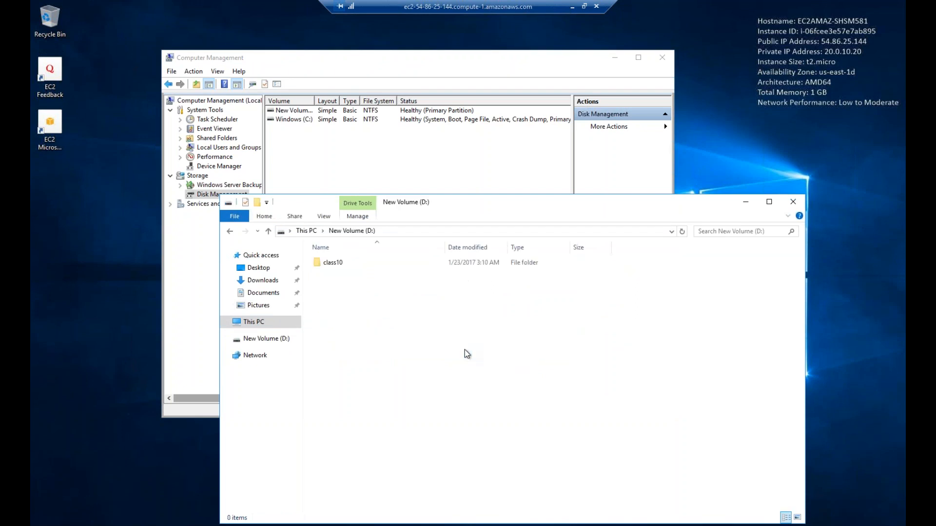
pyautogui.doubleClick(337, 261)
pyautogui.click(337, 262)
pyautogui.doubleClick(338, 264)
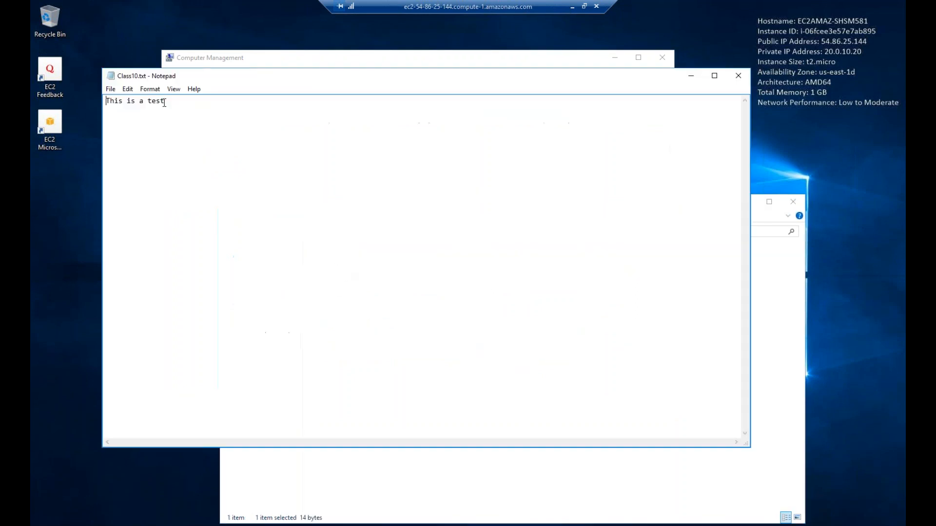
pyautogui.hotkey('ctrl', 'a')
# Close Notepad and the Explorer window, and restore the Remote Desktop window to a smaller size
pyautogui.click(746, 78)
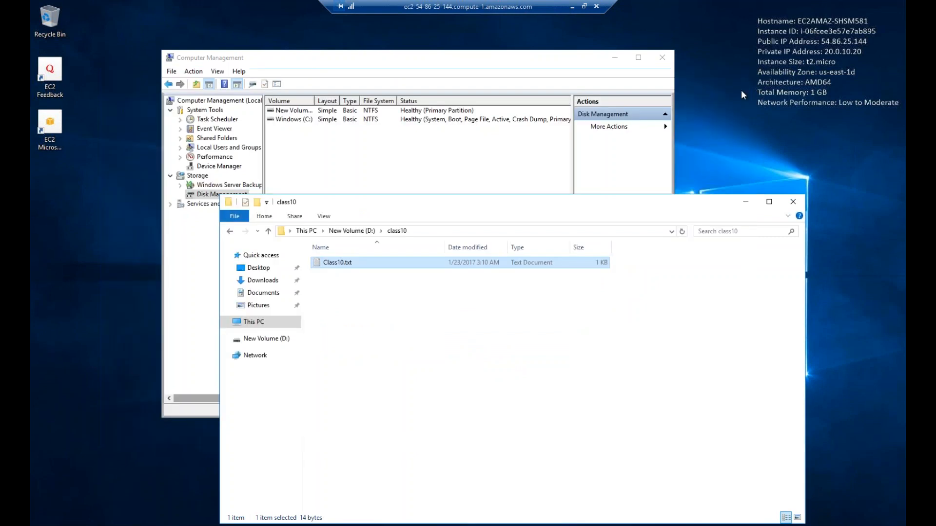
pyautogui.click(792, 201)
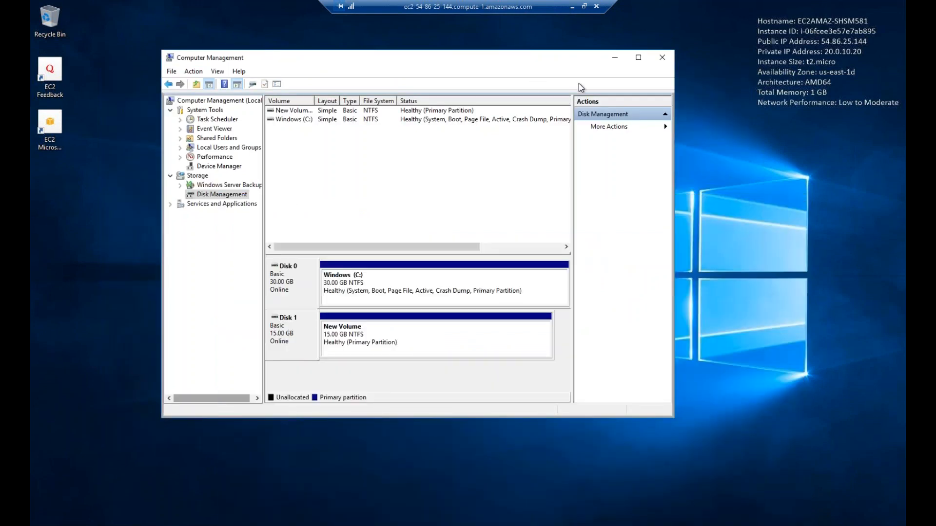
pyautogui.click(585, 10)
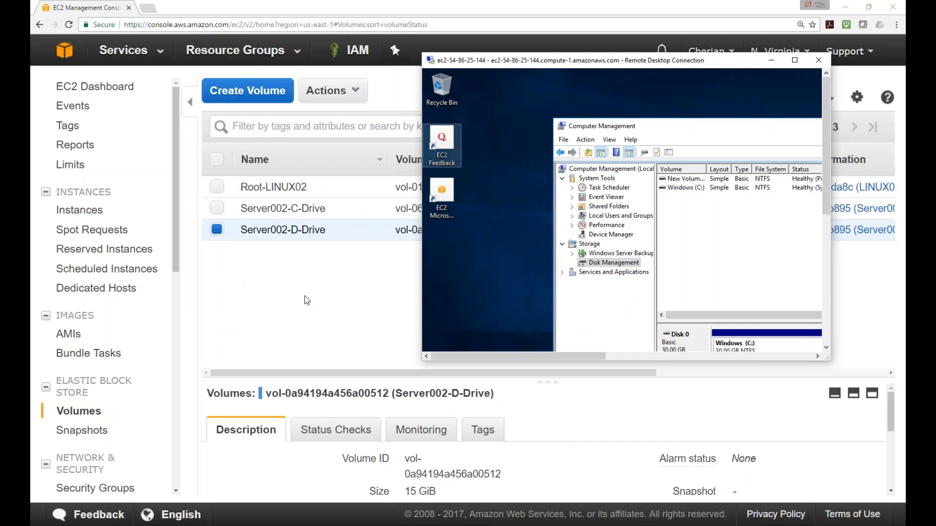
# Bring the EC2 Volumes page to the front, showing the 15 GiB Server002-D-Drive attached to Server002
pyautogui.click(307, 298)
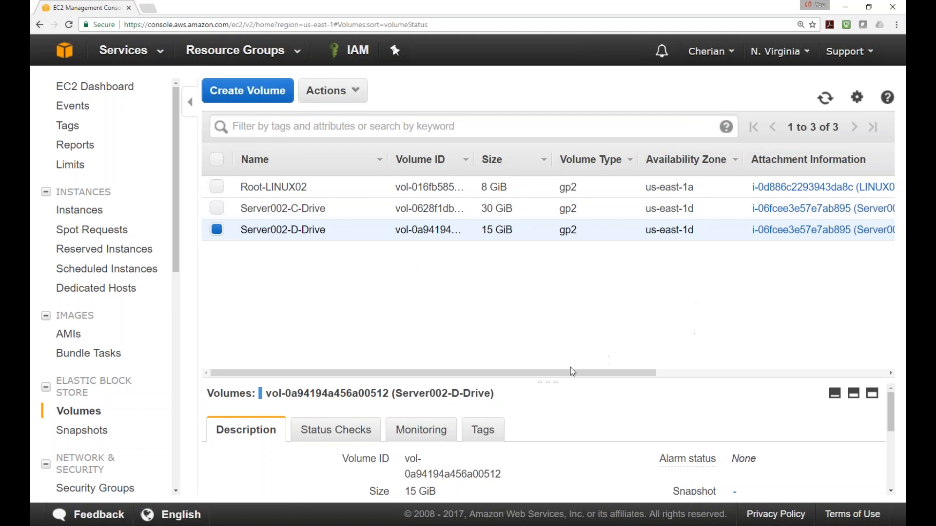
# Check that Server002-D-Drive's attachment is Server002 at xvdf, then return to Server002's Computer Management window
pyautogui.moveTo(557, 373); pyautogui.dragTo(649, 373)
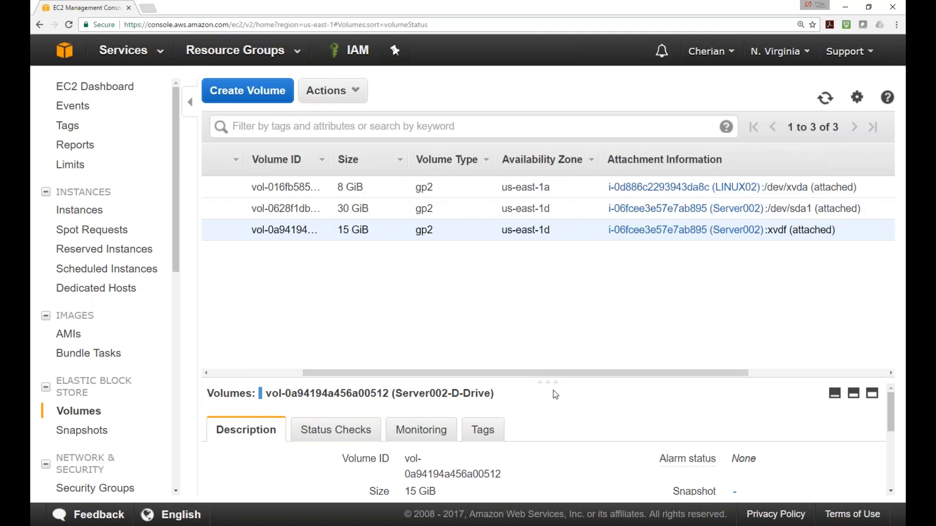
pyautogui.moveTo(555, 376); pyautogui.dragTo(463, 377)
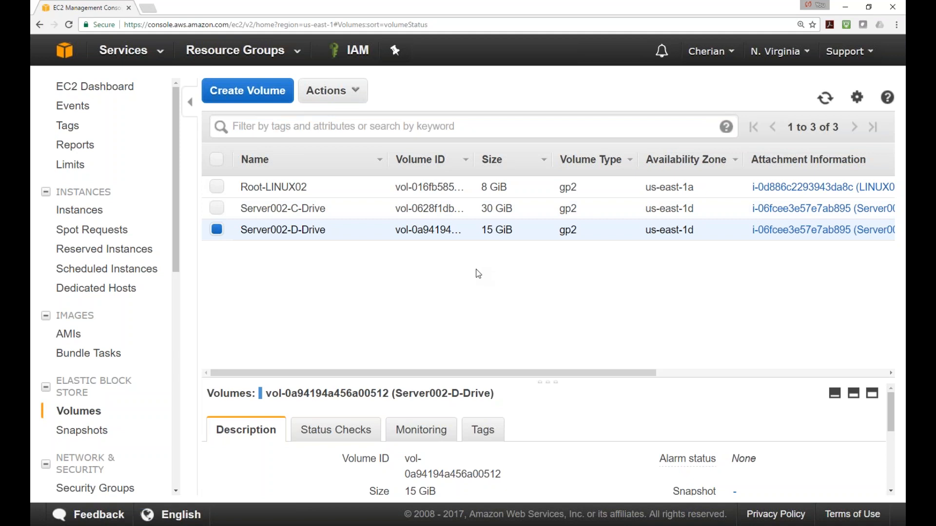
pyautogui.hotkey('alt', 'Tab')
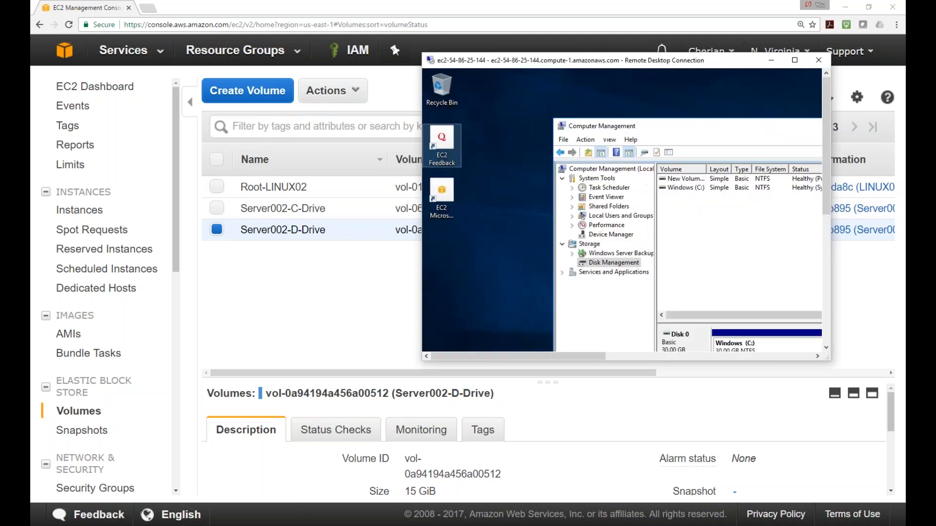
pyautogui.moveTo(664, 128); pyautogui.dragTo(575, 105)
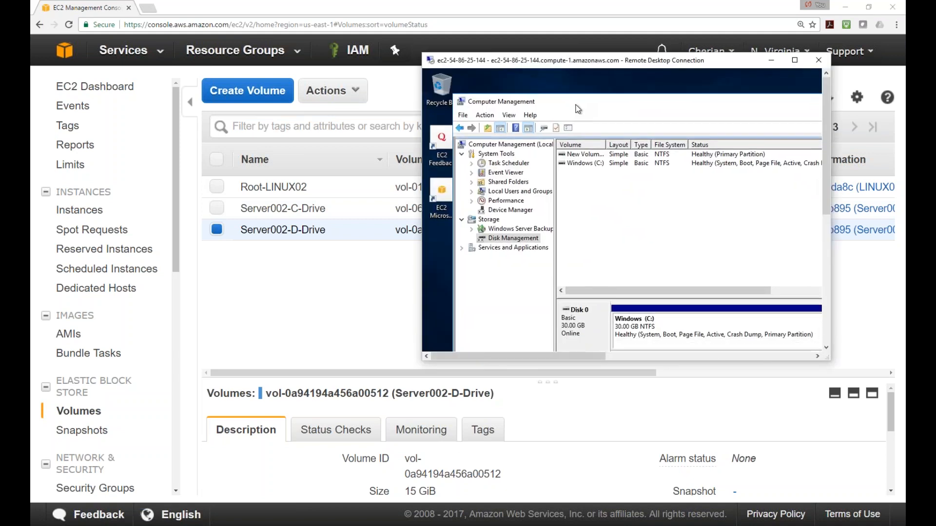
# Make the remote session full screen and open This PC in a new Explorer window
pyautogui.doubleClick(602, 61)
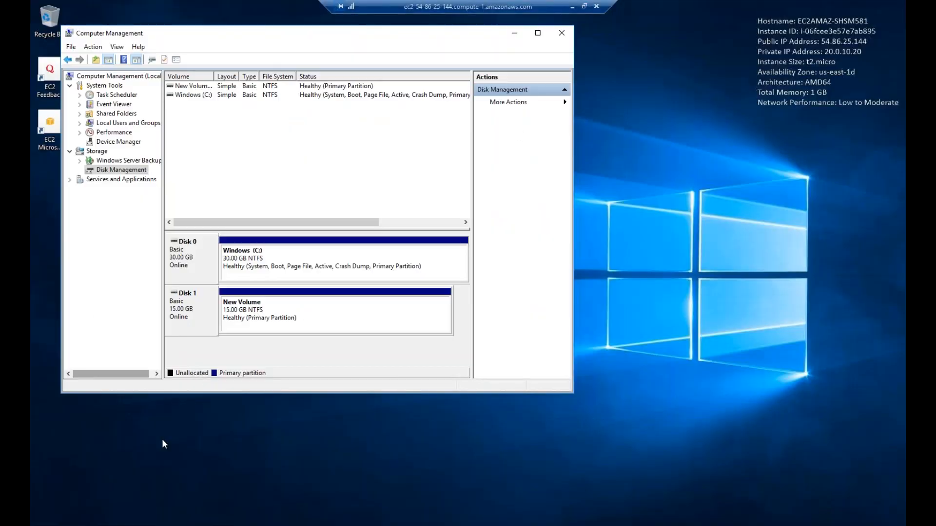
pyautogui.press('super+e')
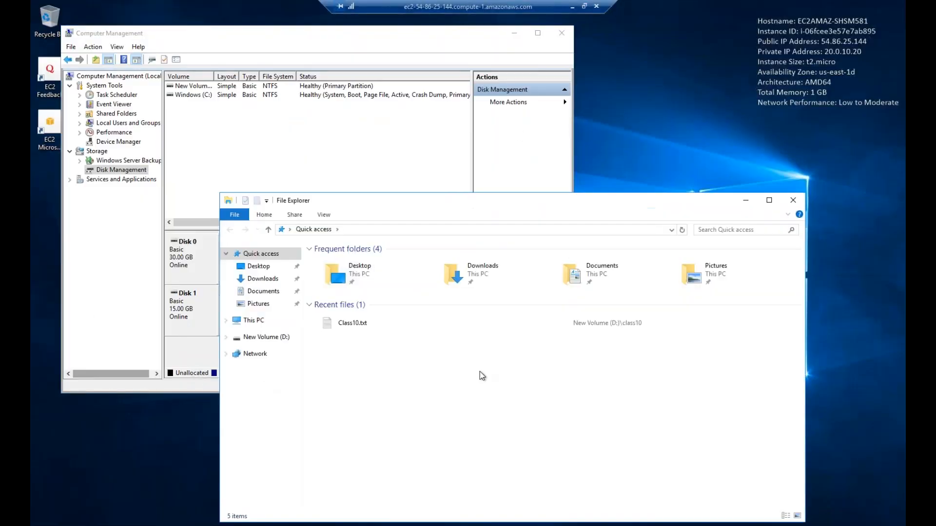
pyautogui.click(251, 320)
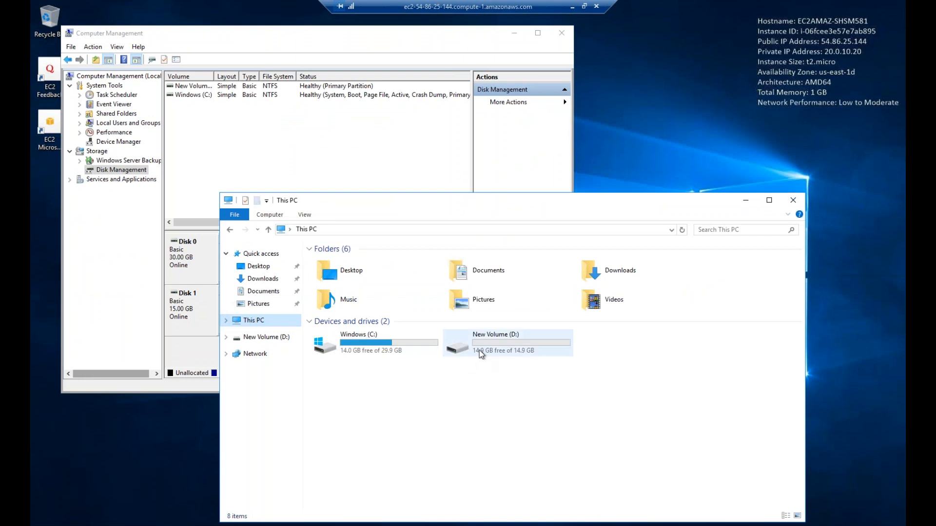
# Review and close New Volume (D:) Properties, then exit full screen back to the EC2 Volumes page
pyautogui.rightClick(495, 352)
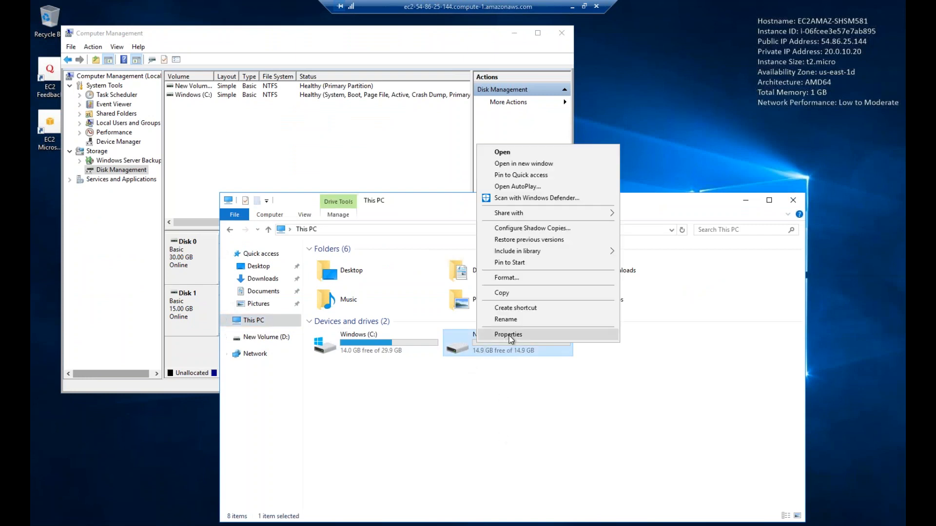
pyautogui.click(508, 335)
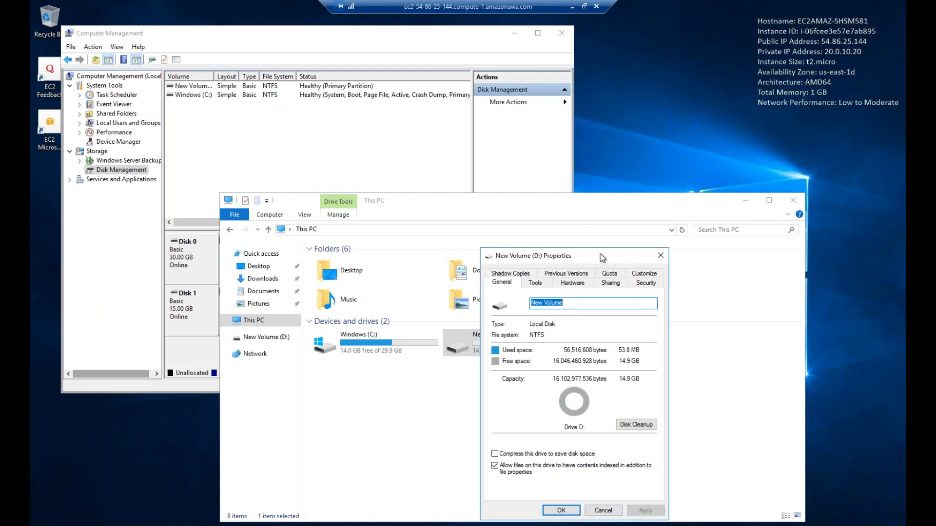
pyautogui.moveTo(600, 253); pyautogui.dragTo(573, 215)
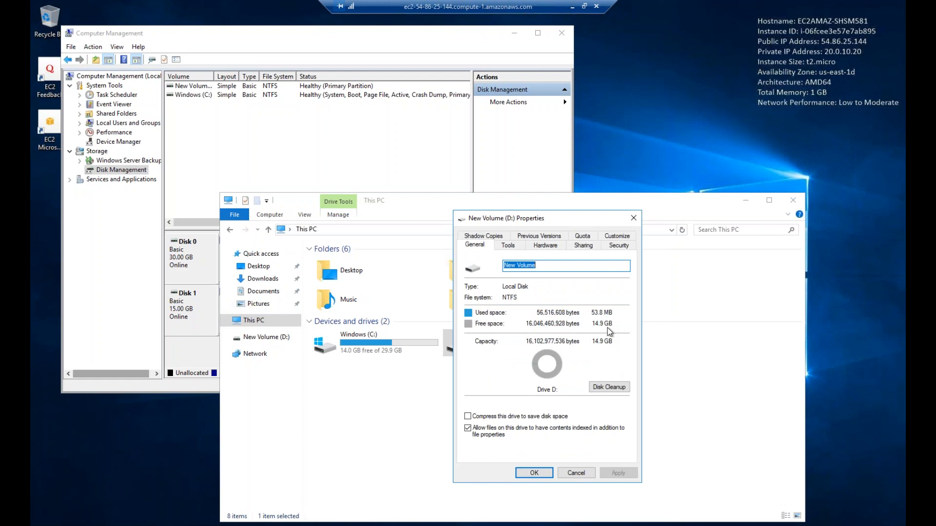
pyautogui.click(634, 218)
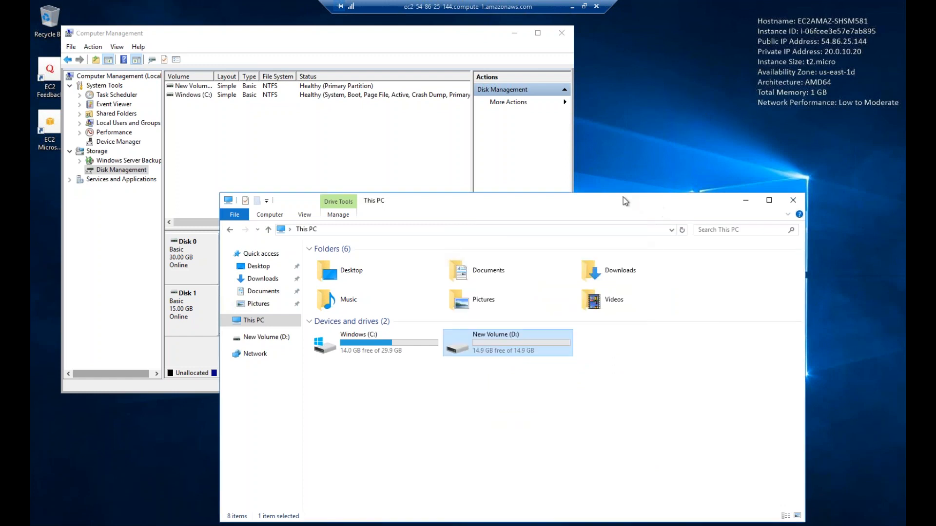
pyautogui.click(584, 6)
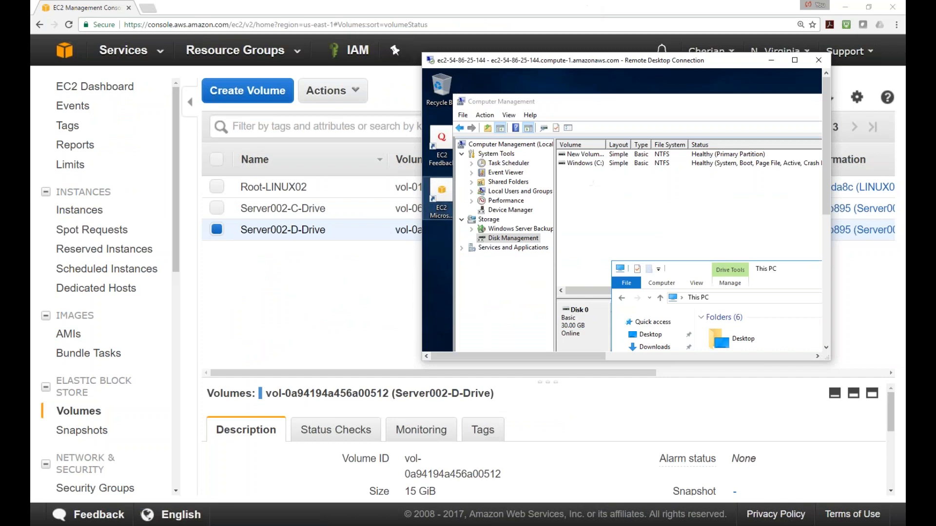
pyautogui.click(402, 260)
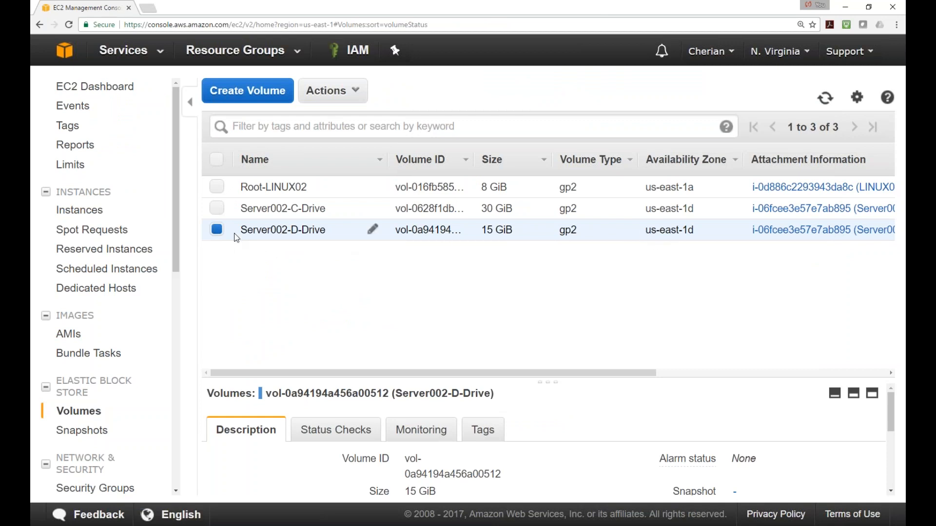
# Choose Create Snapshot from the Server002-D-Drive volume's context menu
pyautogui.rightClick(217, 230)
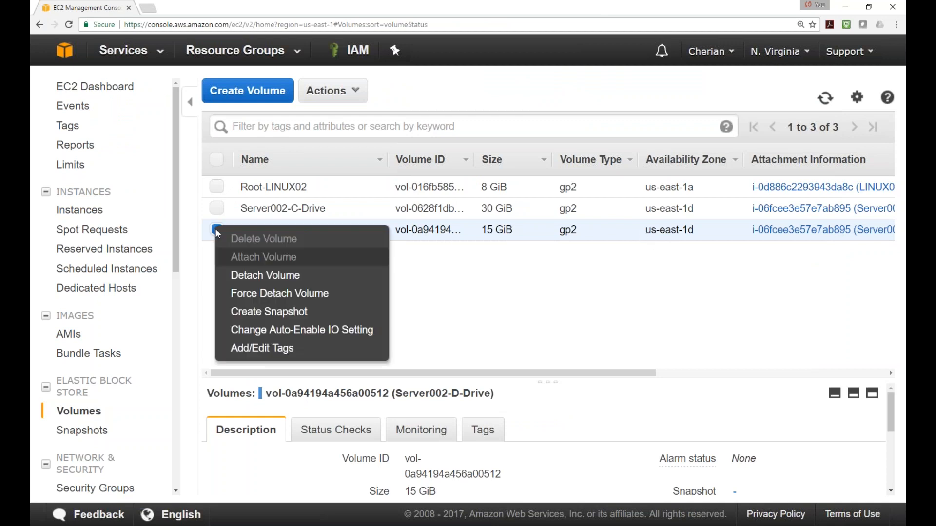
pyautogui.click(270, 312)
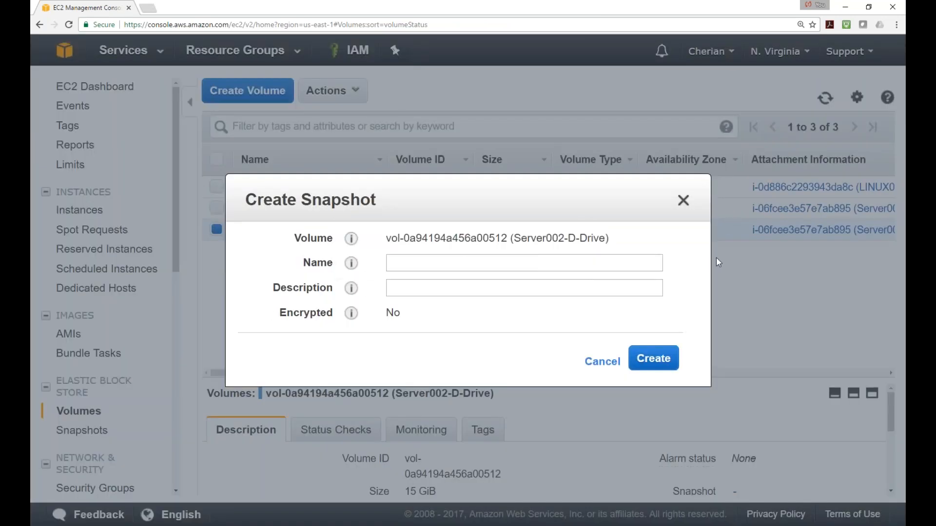
# Name the snapshot Snap-D-Drive-Server002
pyautogui.click(436, 263)
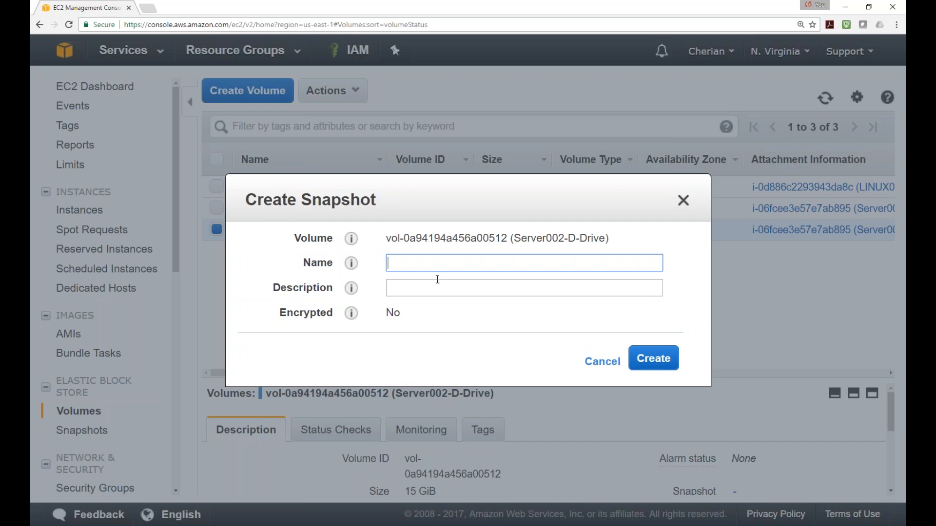
pyautogui.write('Snap-D-Drive-Server002')
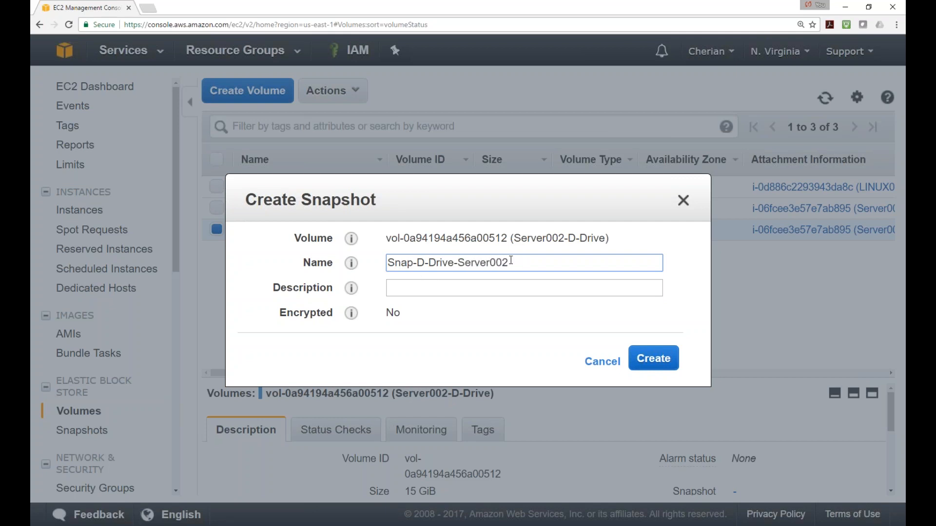
pyautogui.moveTo(511, 263); pyautogui.dragTo(345, 244)
# Describe it as 'Snapshot of the D drive from server 002', create it, and dismiss the confirmation
pyautogui.click(411, 289)
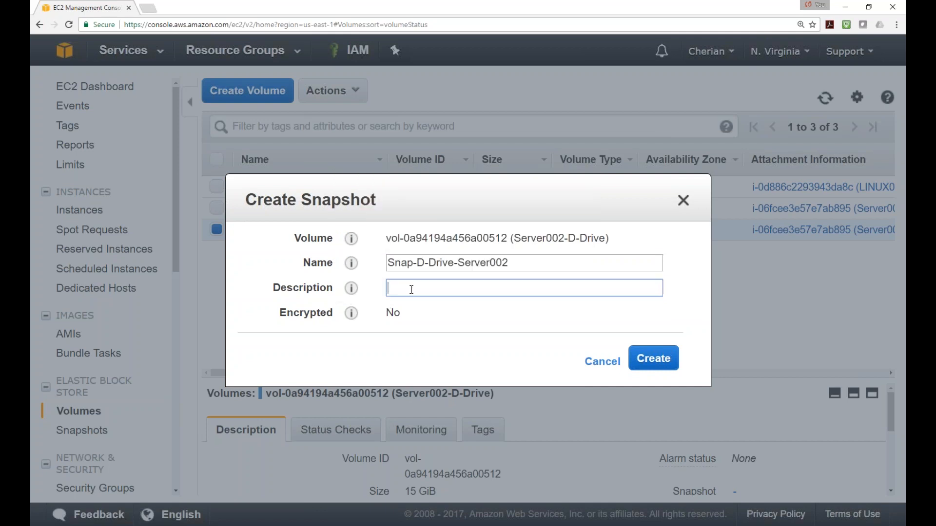
pyautogui.write('Snapshot of the D droive')
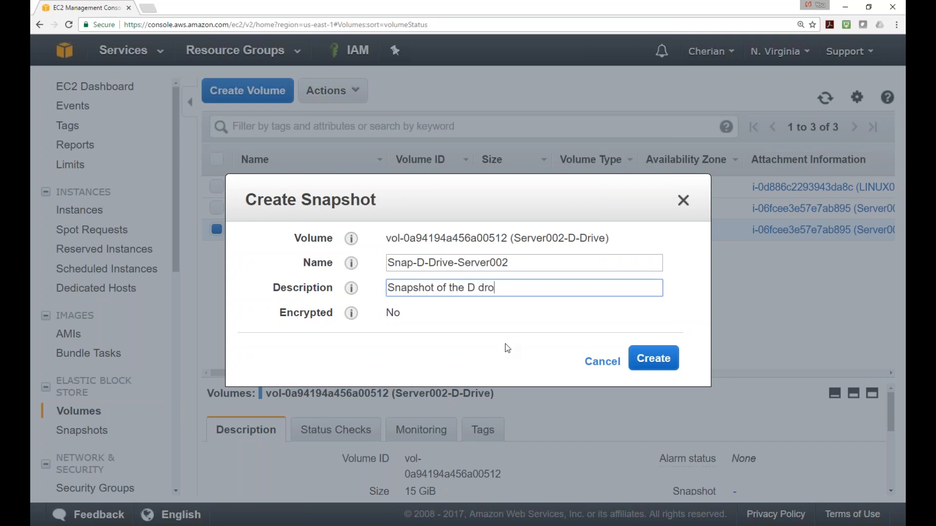
pyautogui.press('BackSpace')
pyautogui.press('BackSpace')
pyautogui.press('BackSpace')
pyautogui.press('BackSpace')
pyautogui.write('ive from server 002')
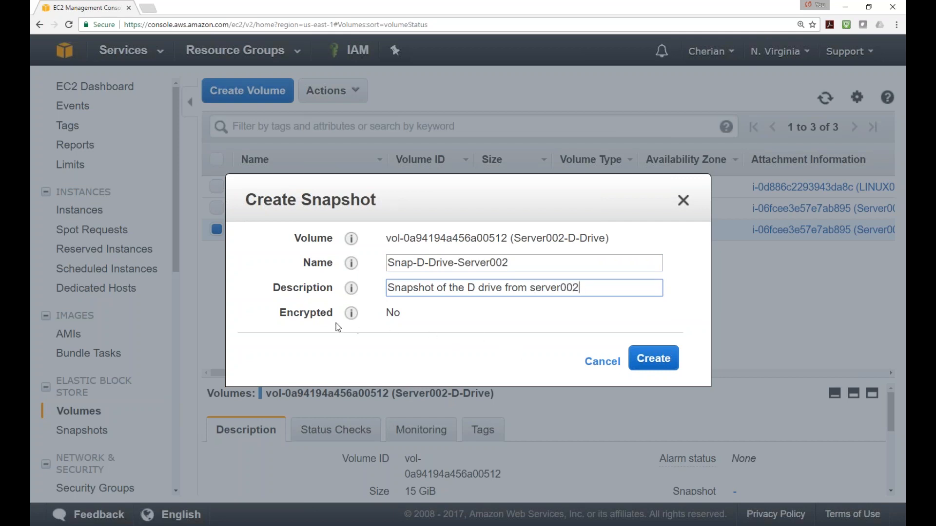
pyautogui.click(664, 365)
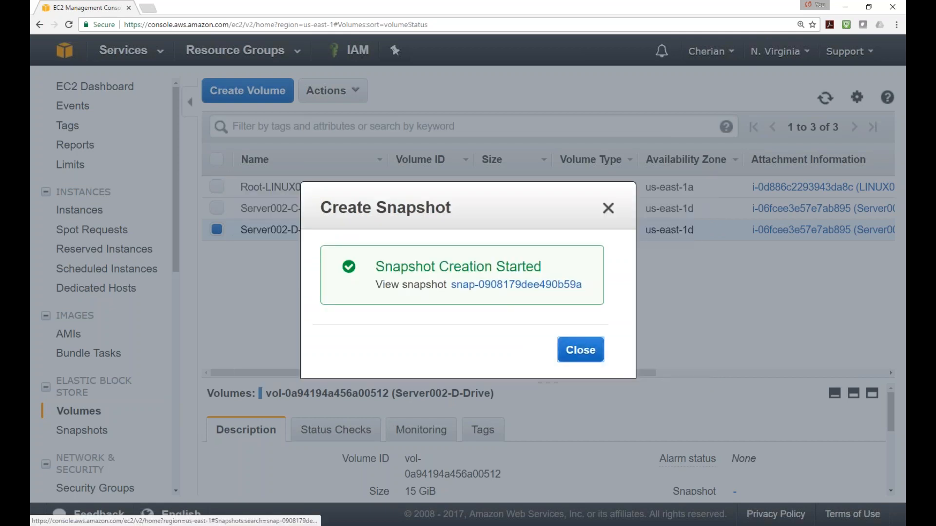
pyautogui.click(607, 208)
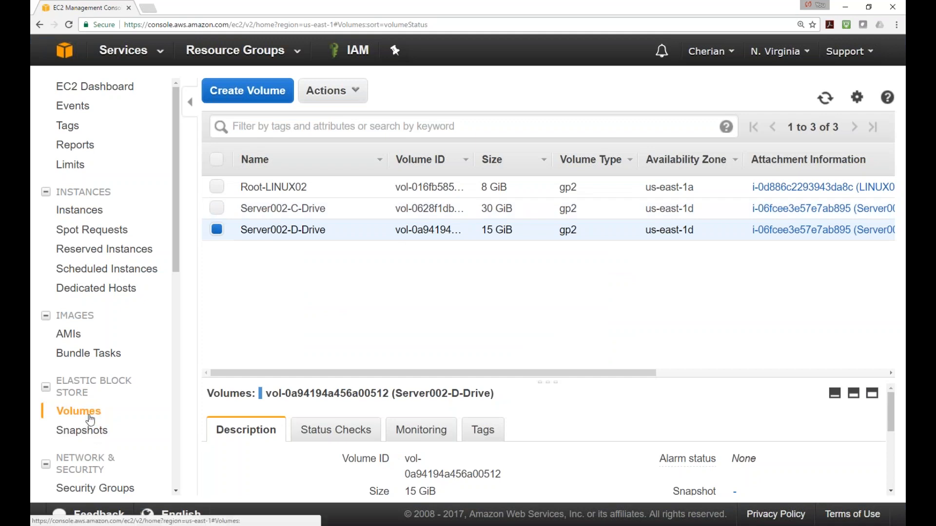
# Go to Snapshots under Elastic Block Store and select the new 15 GiB Snap-D-Drive-Server002
pyautogui.scroll(-2, 93, 428)
pyautogui.scroll(1, 98, 417)
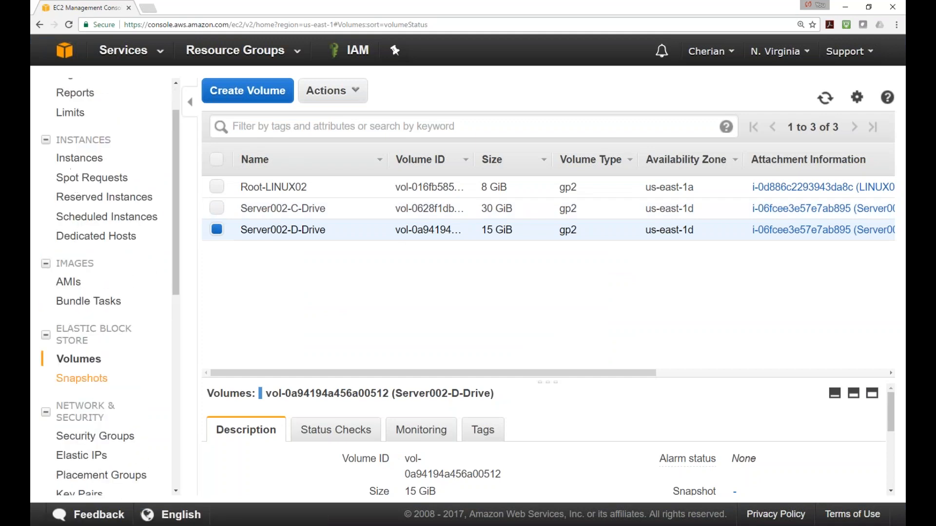
pyautogui.click(93, 380)
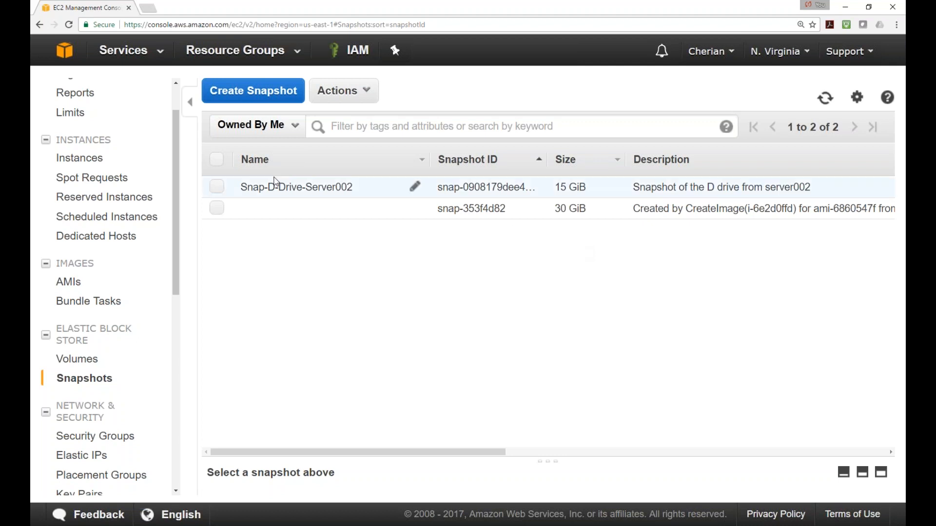
pyautogui.click(218, 188)
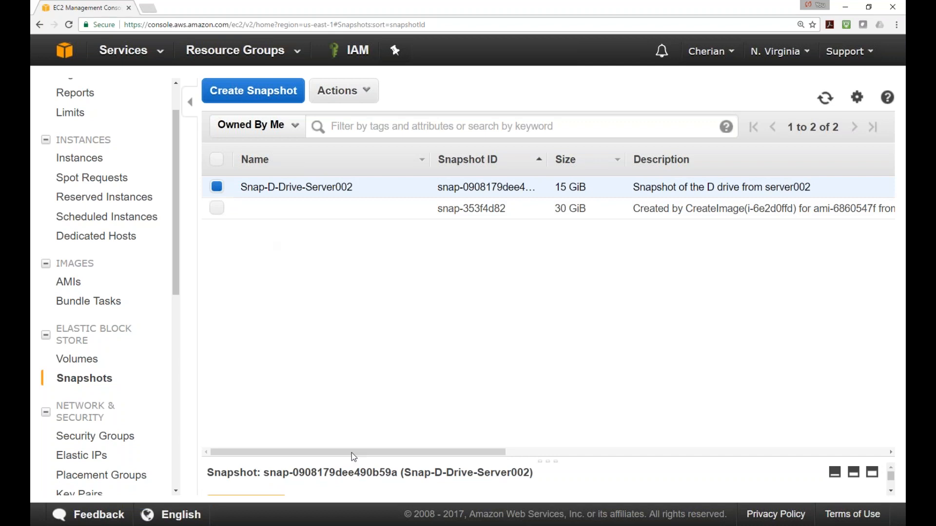
# Enlarge the details panel to confirm Snap-D-Drive-Server002 is completed at 100%, then minimize Chrome and Remote Desktop
pyautogui.moveTo(359, 459); pyautogui.dragTo(414, 244)
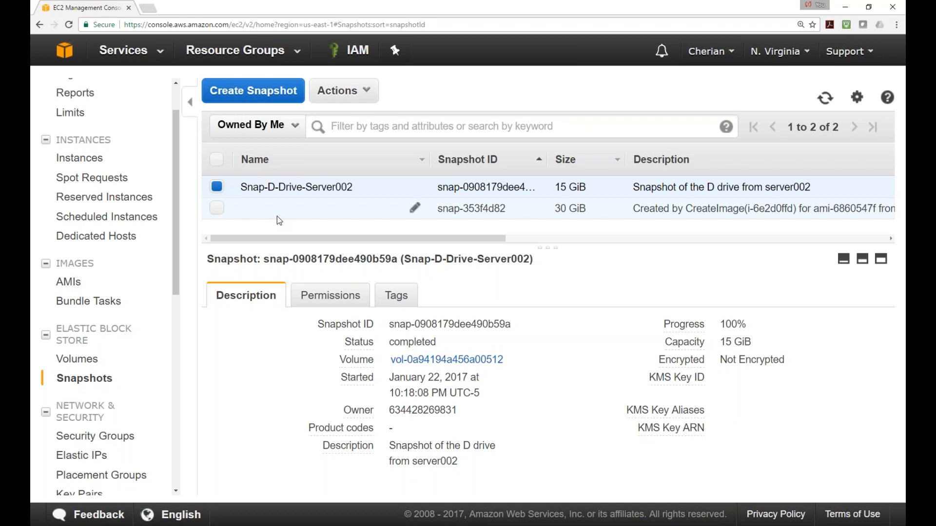
pyautogui.click(848, 9)
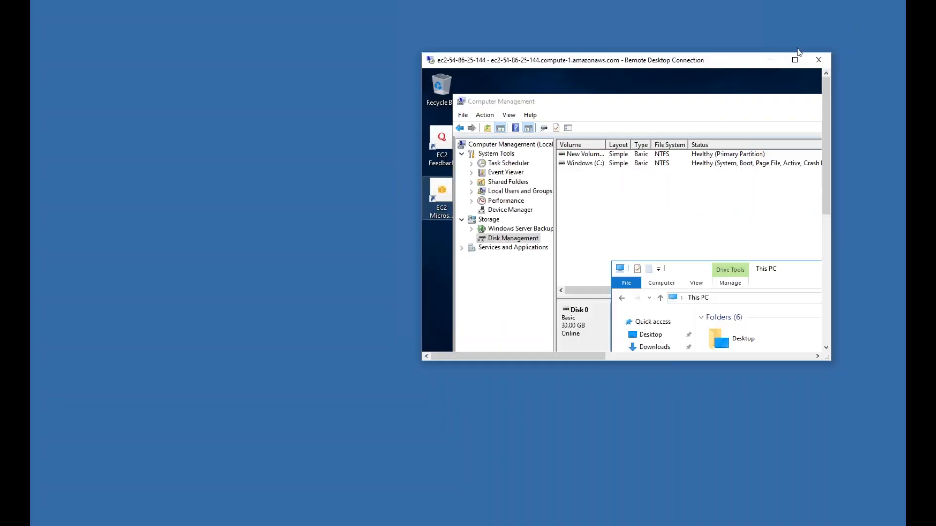
pyautogui.click(774, 61)
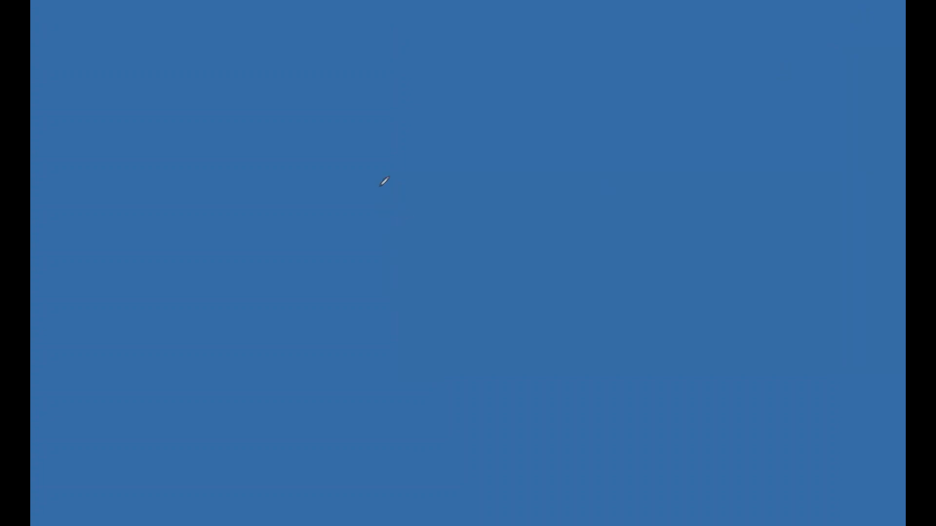
# Draw a red rectangle with a horizontal line across it and two vertical dividers below
pyautogui.moveTo(315, 138)
pyautogui.mouseDown()
pyautogui.moveTo(292, 359)
pyautogui.moveTo(713, 367)
pyautogui.moveTo(756, 309)
pyautogui.moveTo(792, 102)
pyautogui.moveTo(779, 75)
pyautogui.moveTo(361, 77)
pyautogui.moveTo(324, 90)
pyautogui.moveTo(319, 135)
pyautogui.mouseUp()
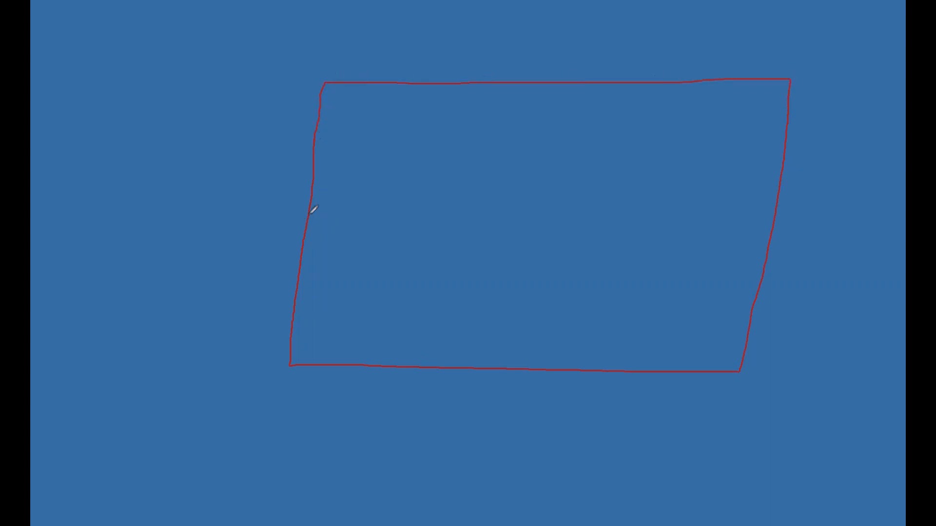
pyautogui.moveTo(312, 201); pyautogui.dragTo(775, 203)
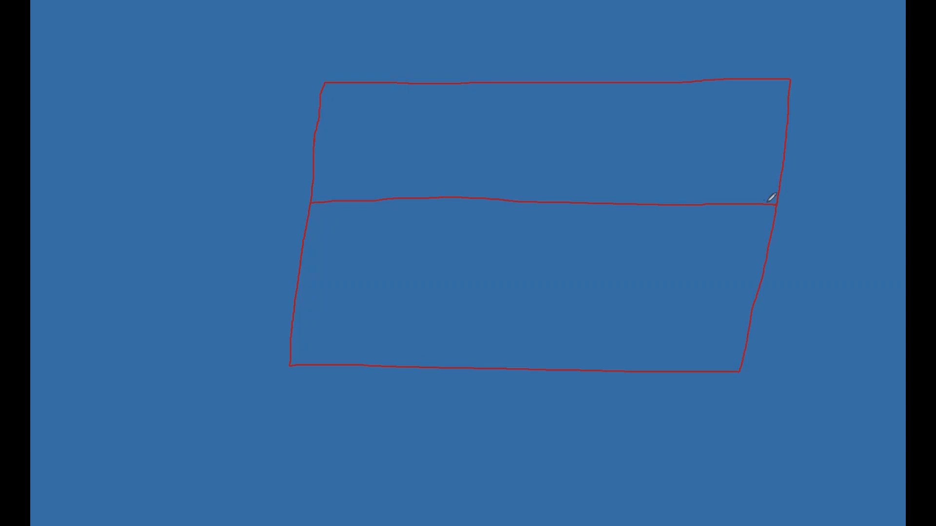
pyautogui.moveTo(431, 199)
pyautogui.mouseDown()
pyautogui.moveTo(424, 278)
pyautogui.moveTo(399, 365)
pyautogui.mouseUp()
pyautogui.moveTo(583, 204); pyautogui.dragTo(548, 369)
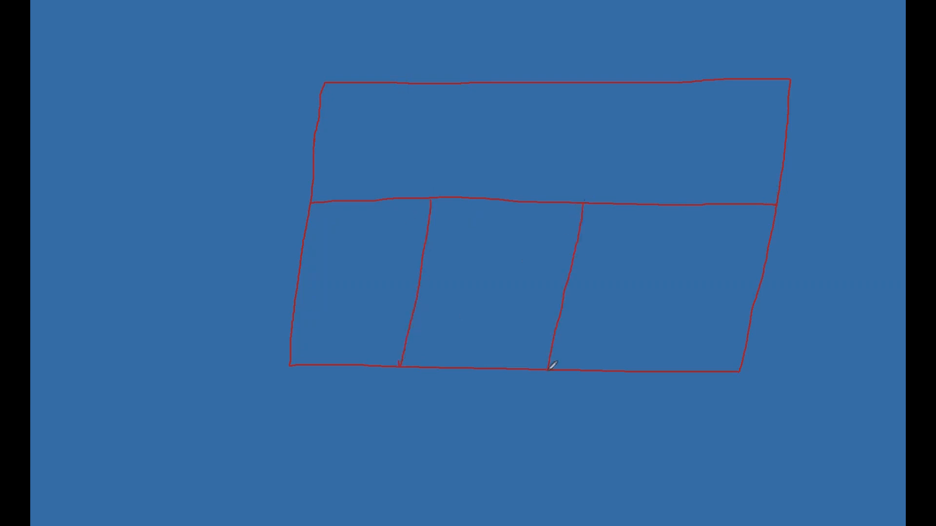
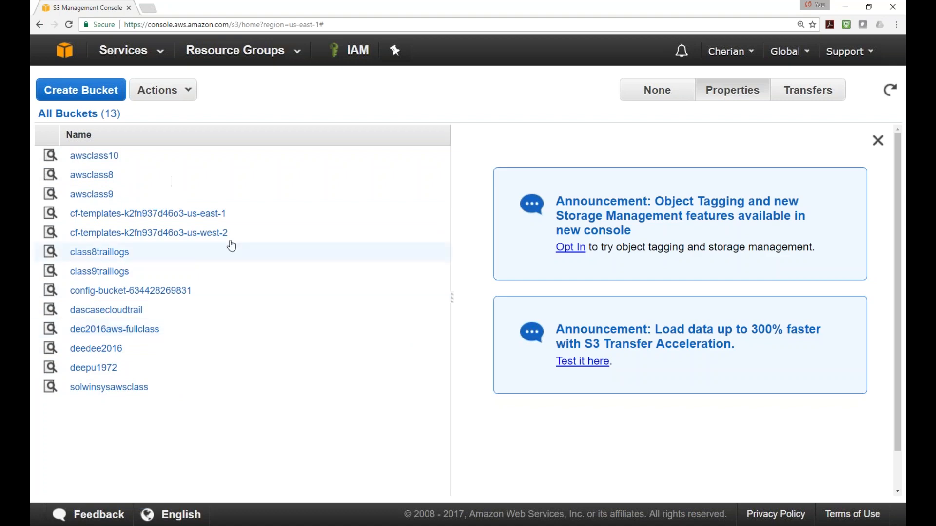
# Go to EC2 Snapshots from the console home and select Snap-D-Drive-Server002 to view its details
pyautogui.click(66, 52)
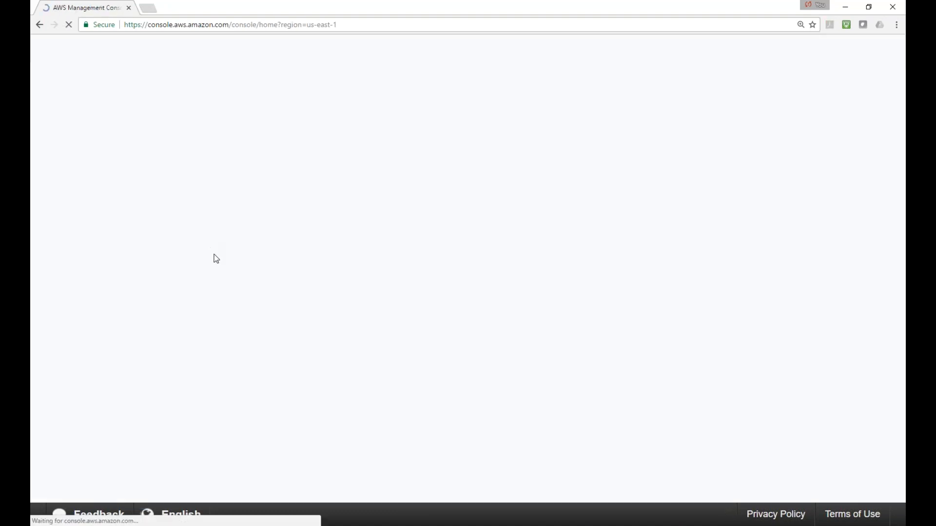
pyautogui.click(117, 316)
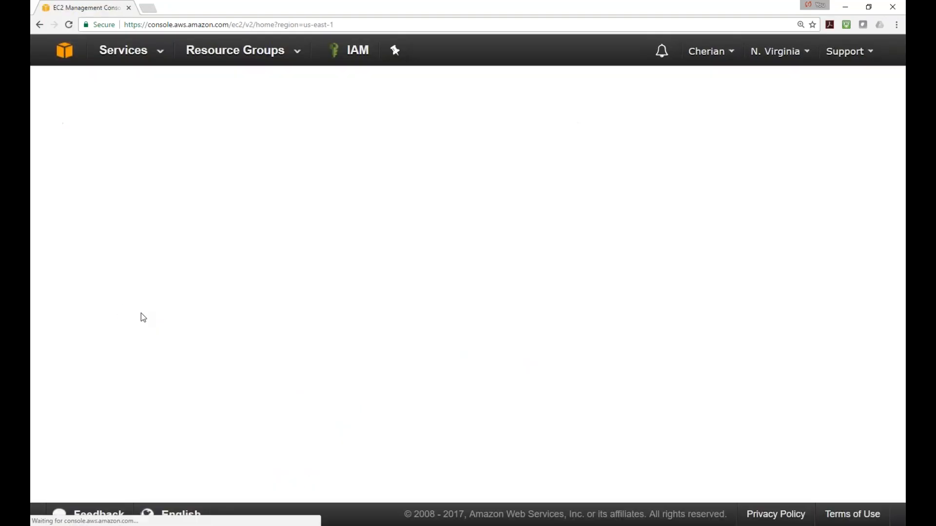
pyautogui.scroll(-1, 88, 353)
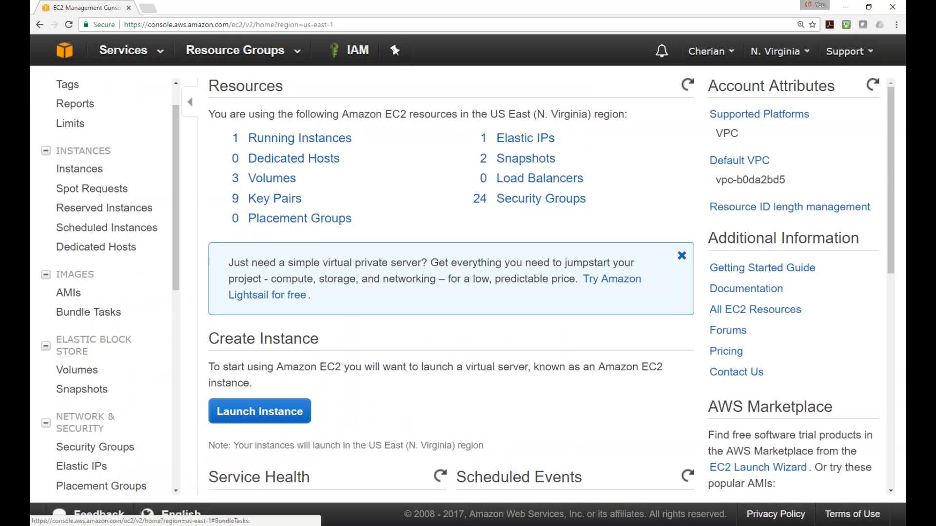
pyautogui.click(78, 378)
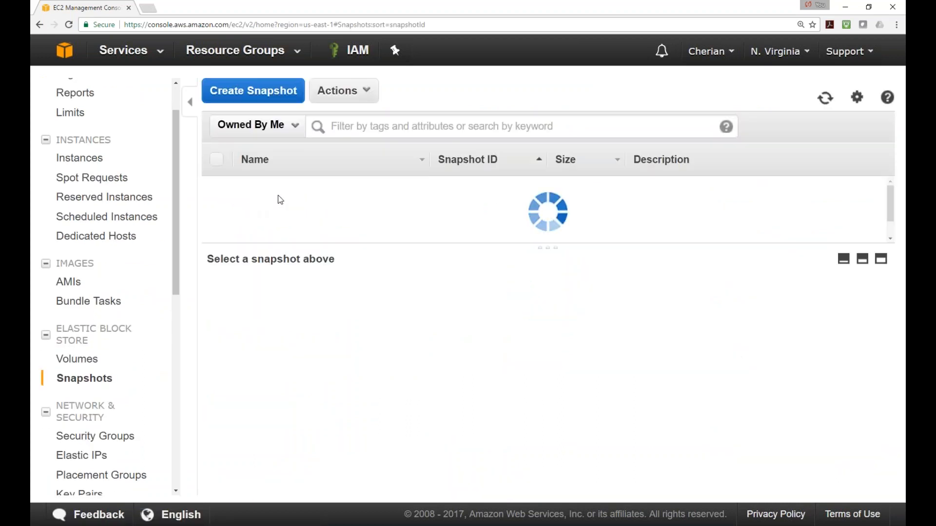
pyautogui.click(302, 196)
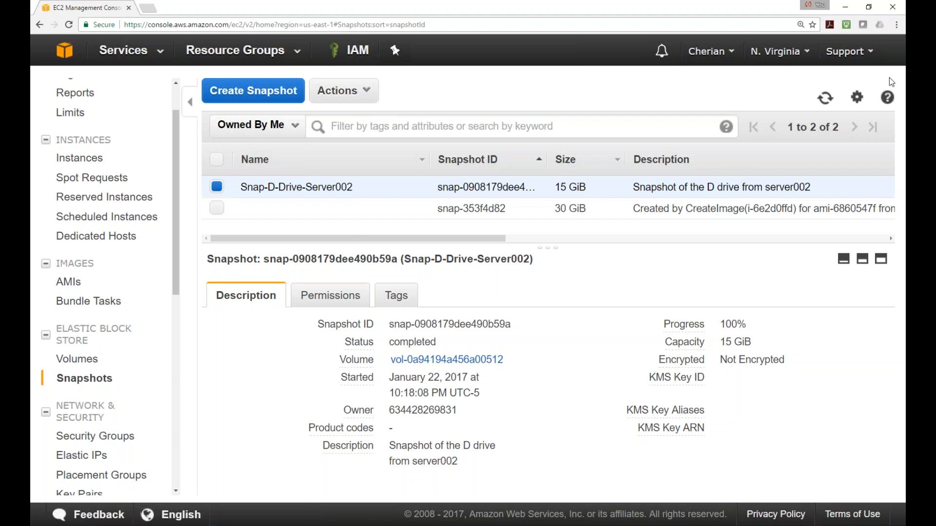
# Open the January 2017 bill and expand the Elastic Compute Cloud charges down to the EBS heading
pyautogui.click(732, 55)
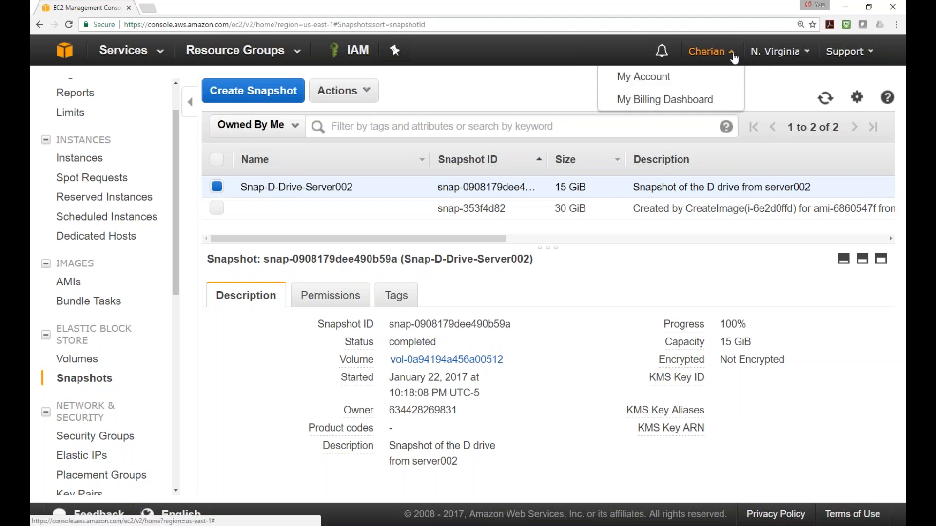
pyautogui.click(663, 113)
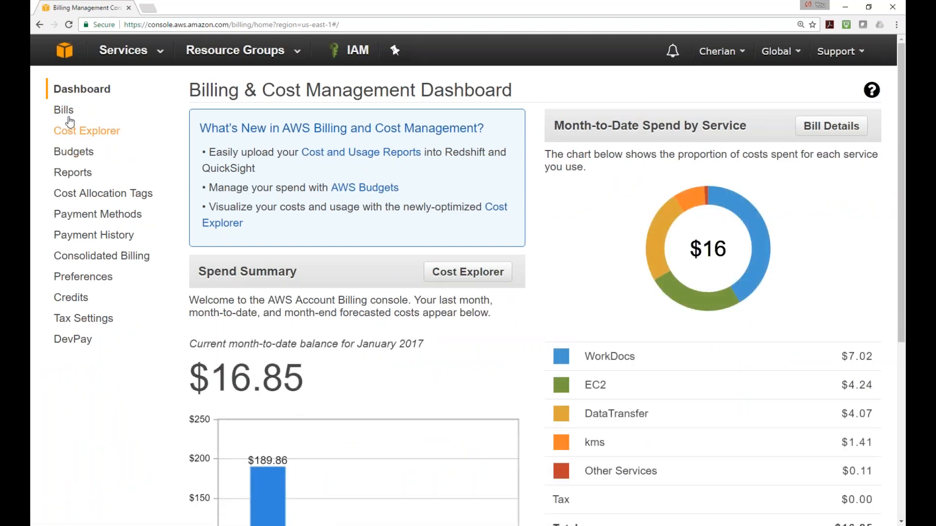
pyautogui.click(65, 111)
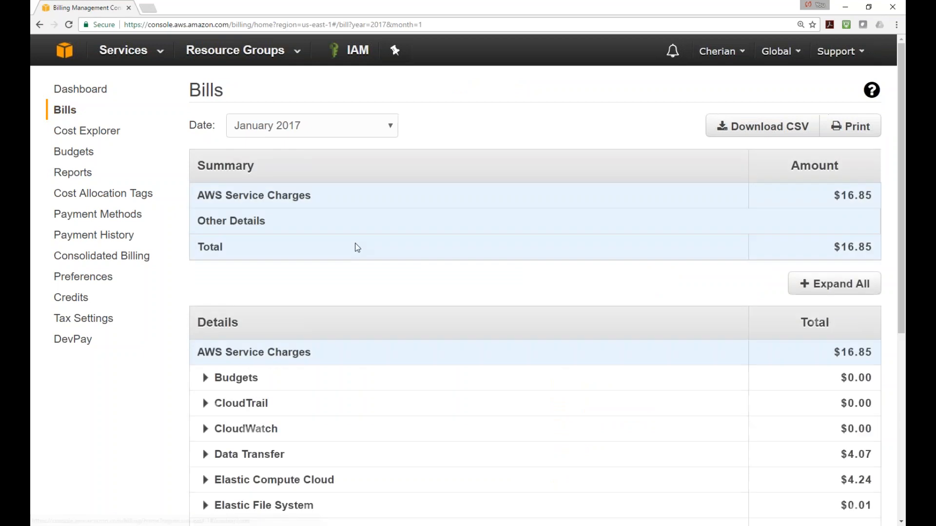
pyautogui.scroll(-5, 345, 320)
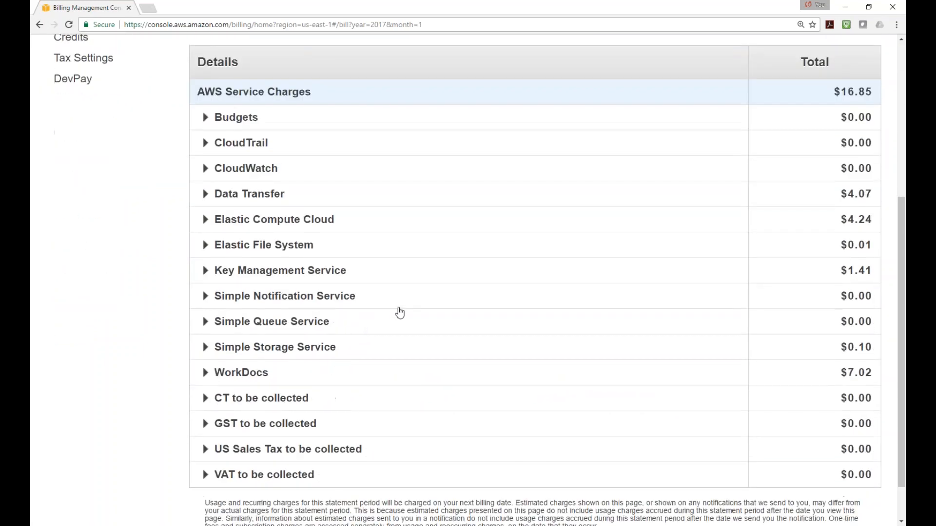
pyautogui.click(206, 225)
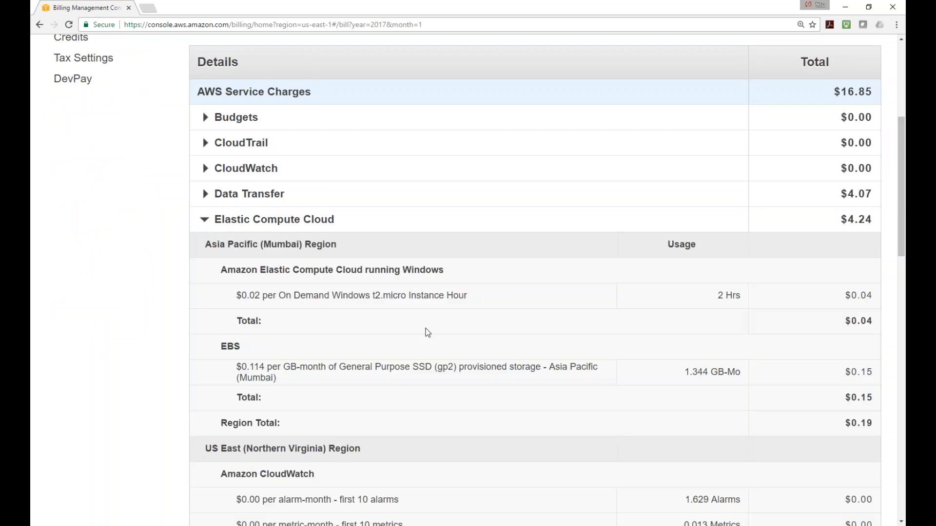
pyautogui.scroll(-2, 427, 330)
pyautogui.scroll(-3, 426, 330)
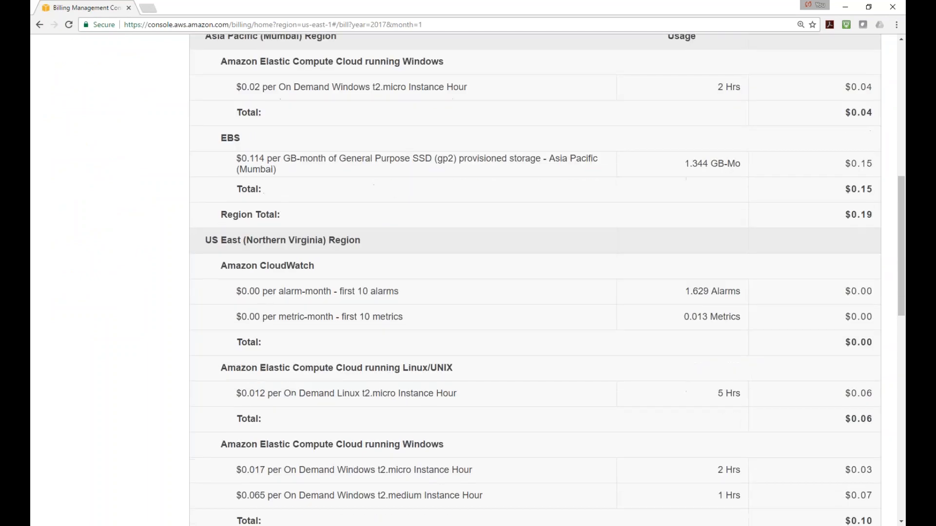
pyautogui.scroll(-4, 326, 263)
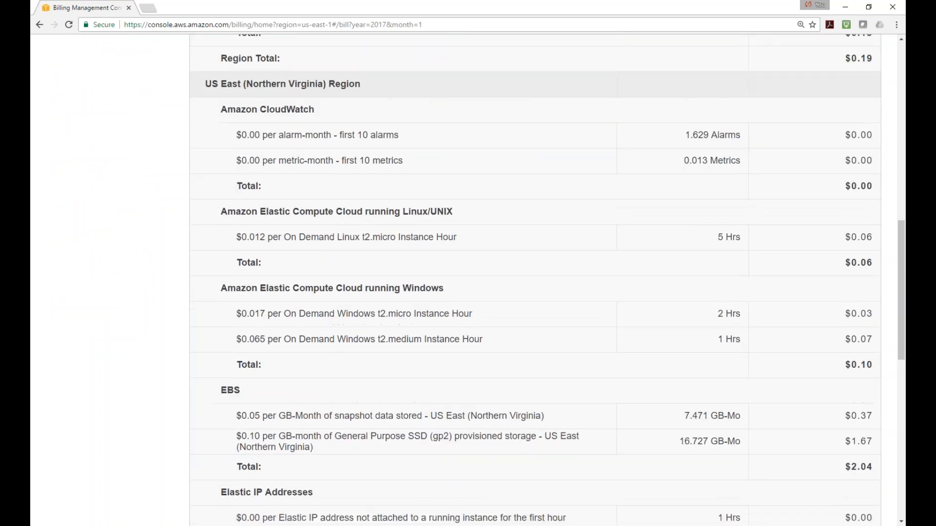
pyautogui.moveTo(243, 290); pyautogui.dragTo(222, 286)
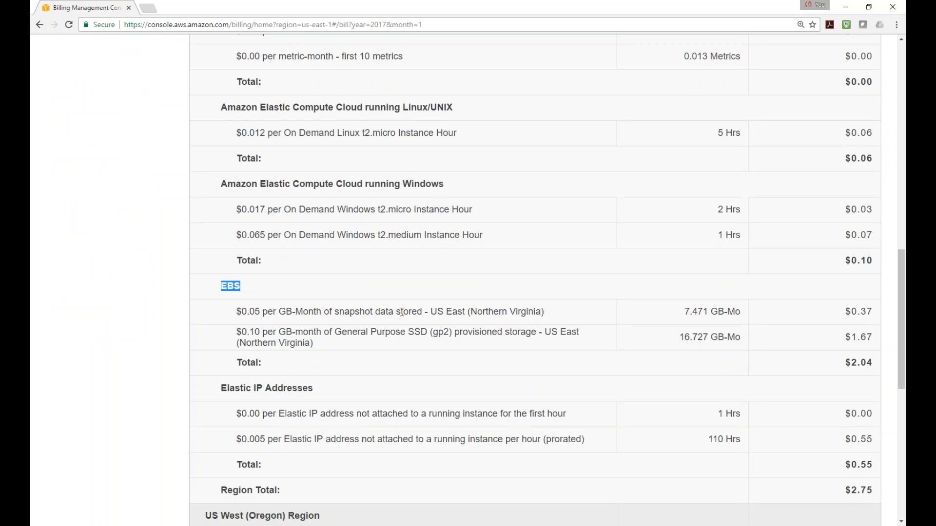
# Highlight the US East snapshot storage line, its 7.471 GB-Mo usage and $0.37 cost
pyautogui.scroll(-2, 402, 313)
pyautogui.scroll(-2, 402, 313)
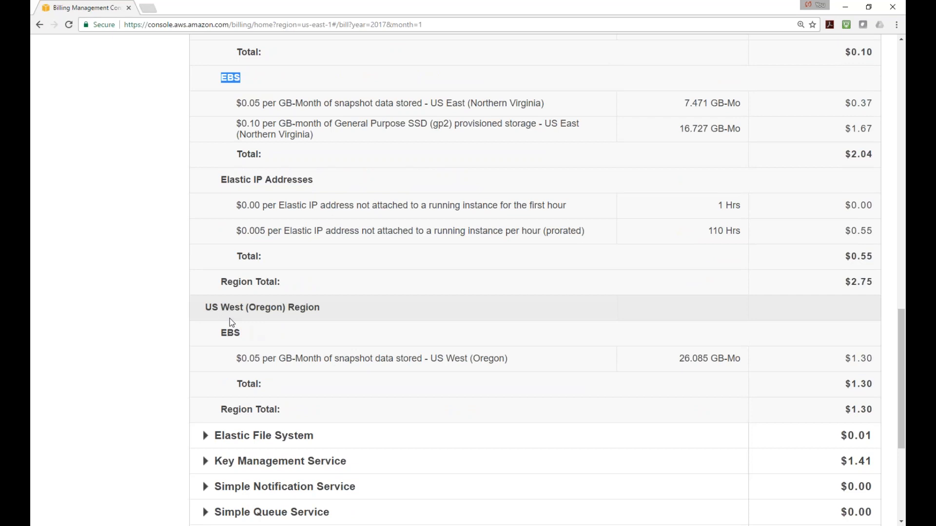
pyautogui.scroll(1, 270, 325)
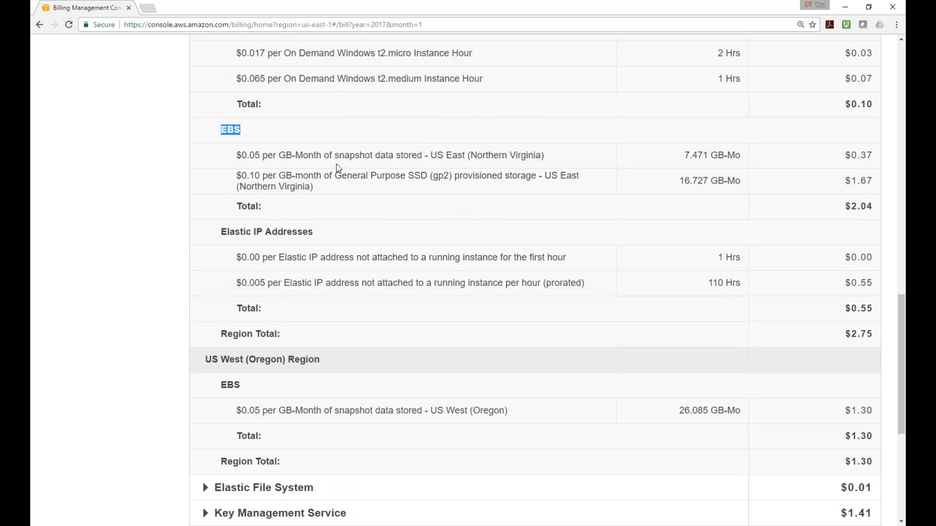
pyautogui.click(237, 154)
pyautogui.moveTo(237, 154); pyautogui.dragTo(371, 155)
pyautogui.moveTo(684, 155); pyautogui.dragTo(736, 156)
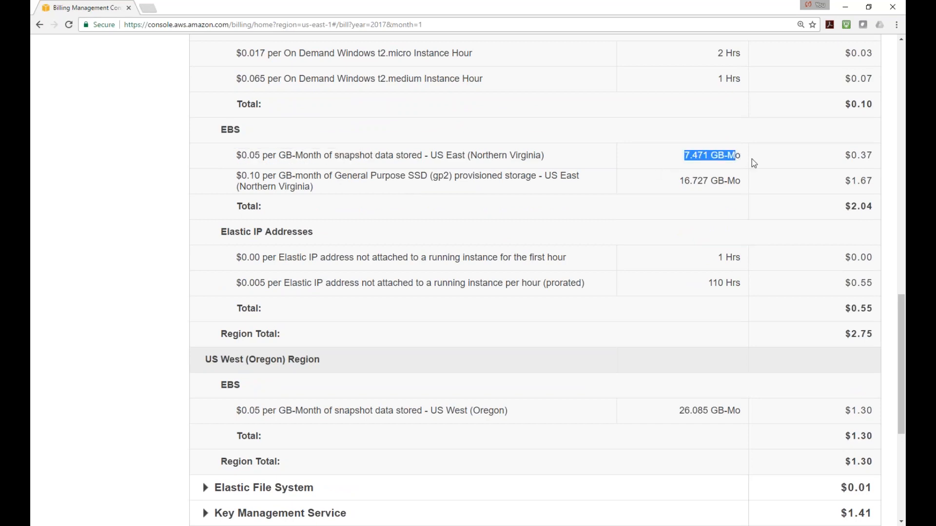
pyautogui.click(745, 156)
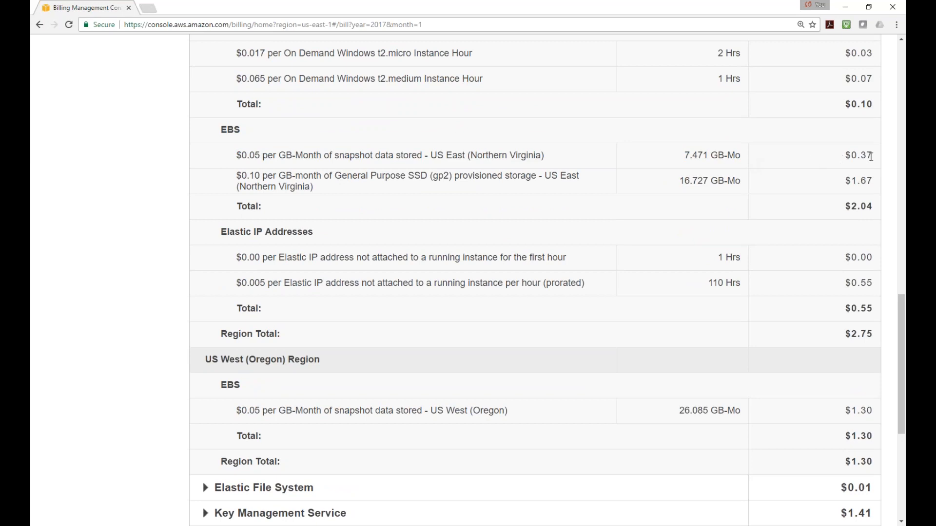
pyautogui.moveTo(872, 155); pyautogui.dragTo(845, 155)
pyautogui.moveTo(236, 155); pyautogui.dragTo(554, 154)
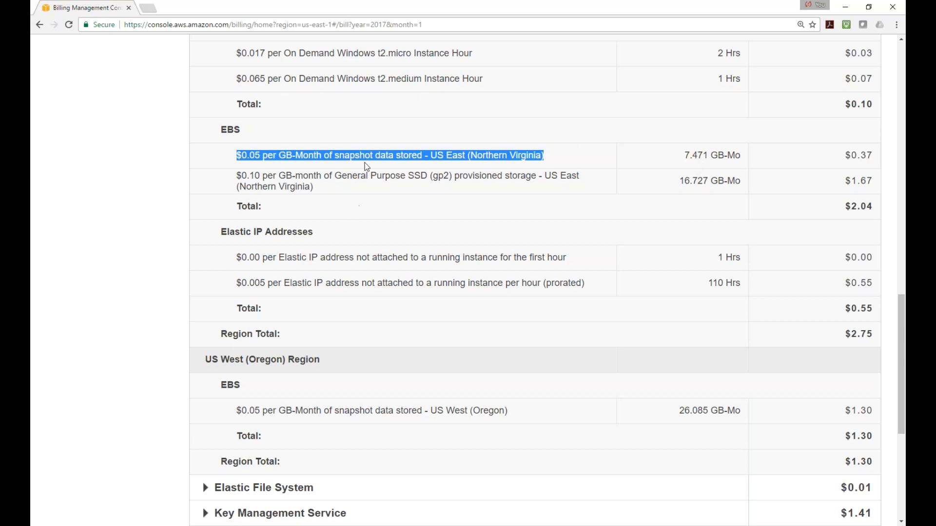
pyautogui.click(428, 167)
pyautogui.moveTo(243, 155); pyautogui.dragTo(535, 153)
# Return to the Billing & Cost Management Dashboard
pyautogui.click(850, 11)
pyautogui.click(176, 524)
pyautogui.scroll(15, 158, 149)
pyautogui.click(41, 26)
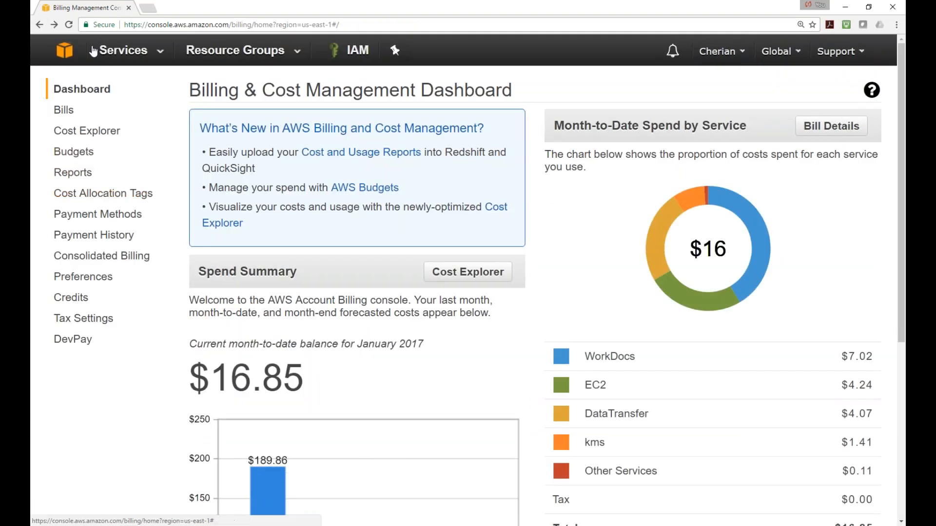
# Go to EC2 Snapshots from the services home, then switch to the remote desktop session
pyautogui.click(64, 54)
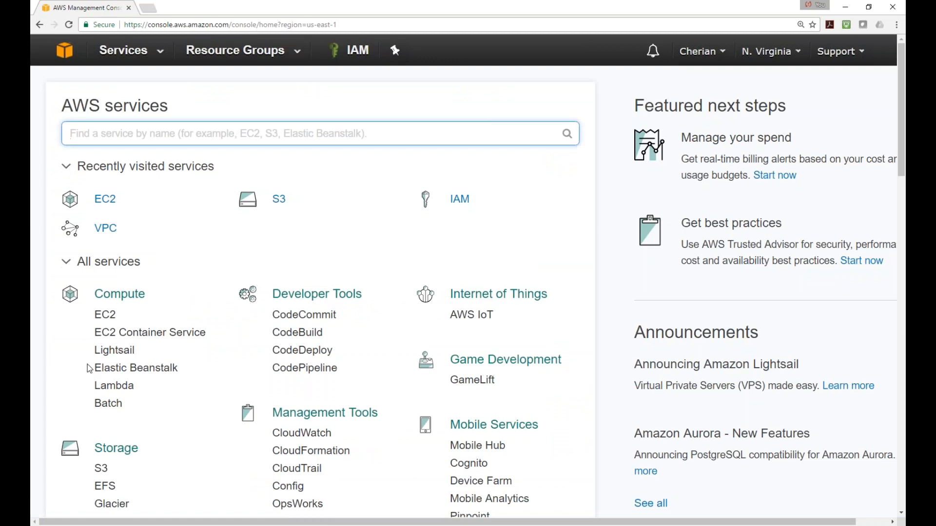
pyautogui.click(105, 315)
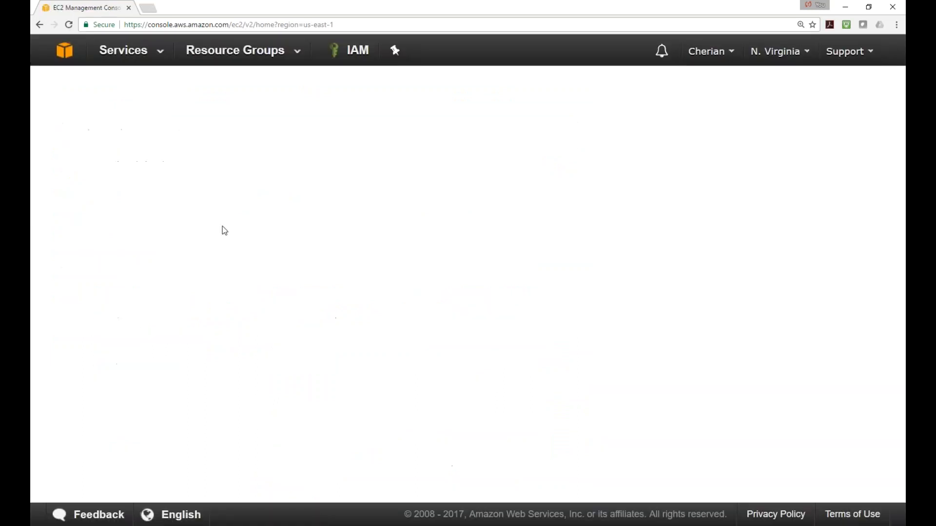
pyautogui.click(84, 429)
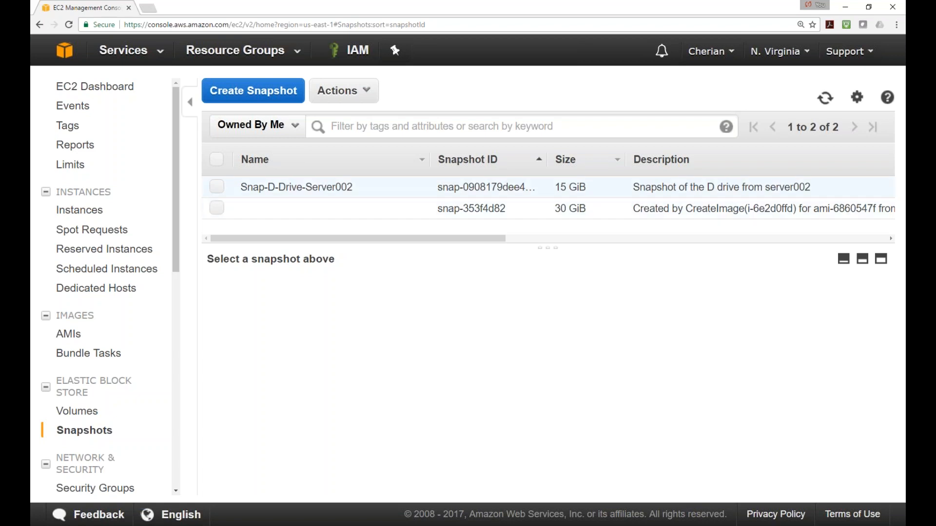
pyautogui.moveTo(330, 181)
pyautogui.hotkey('alt', 'Tab')
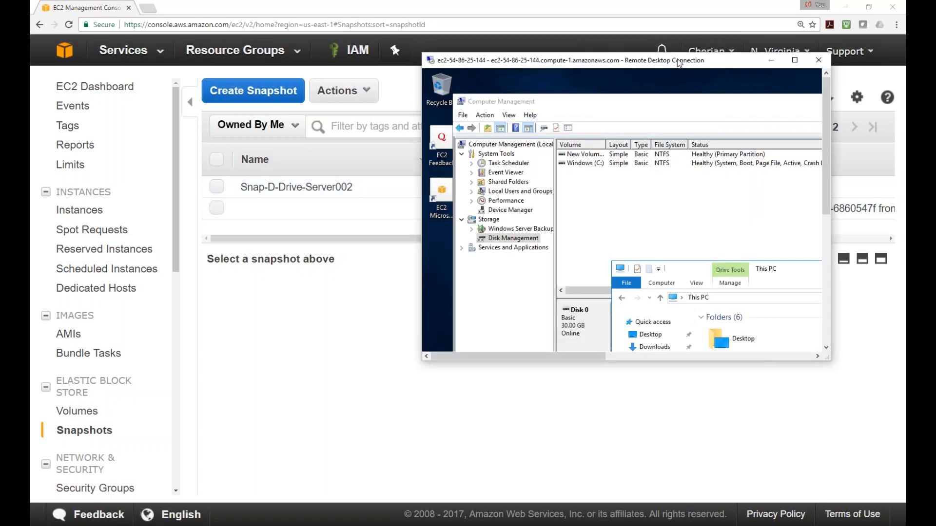
# Maximize the remote desktop and create a folder named test123 on the New Volume (D:) drive
pyautogui.doubleClick(679, 62)
pyautogui.moveTo(525, 211); pyautogui.dragTo(535, 120)
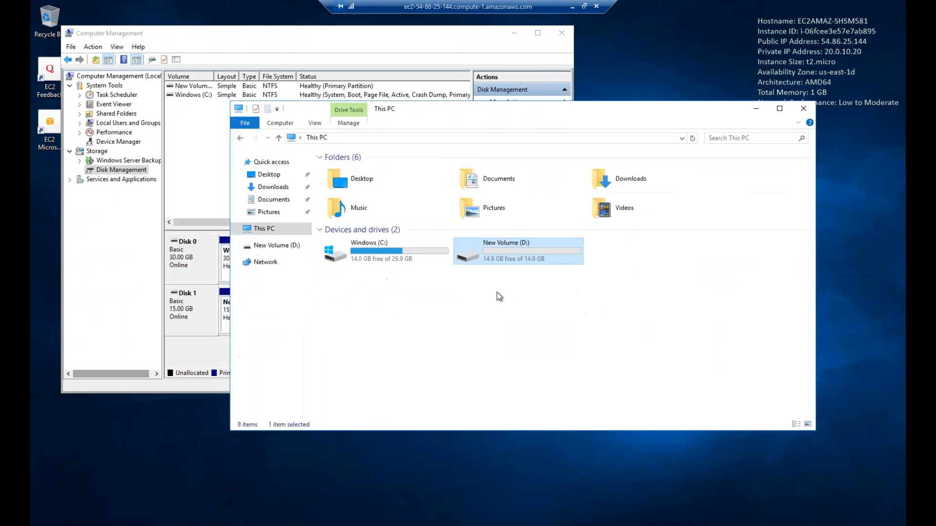
pyautogui.doubleClick(496, 259)
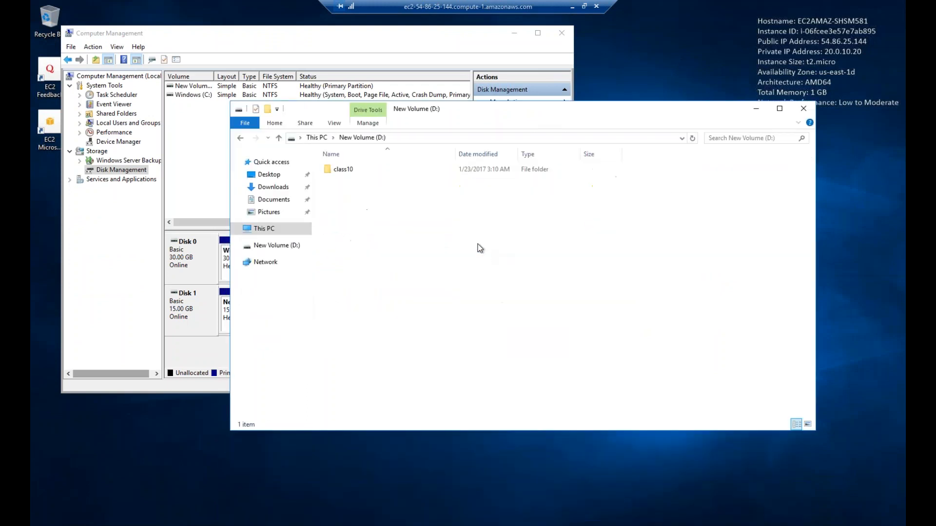
pyautogui.rightClick(369, 200)
pyautogui.moveTo(409, 325)
pyautogui.click(511, 325)
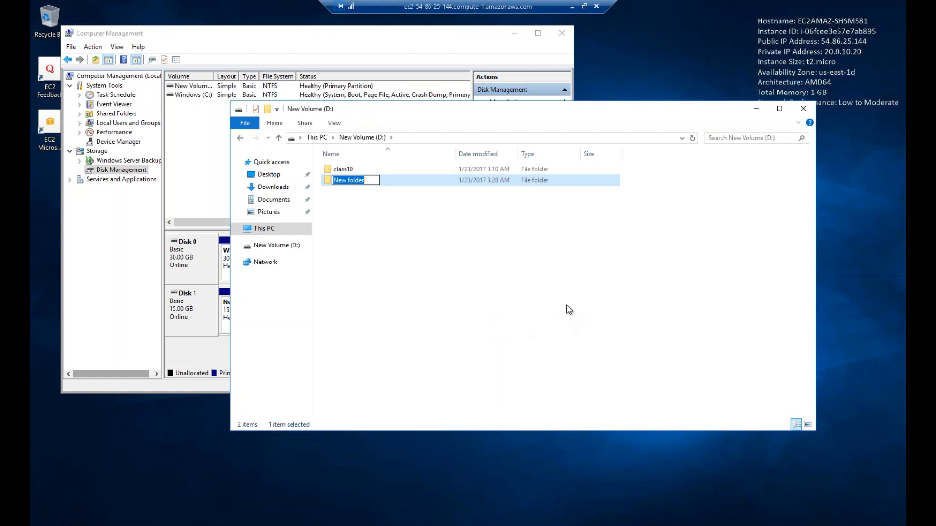
pyautogui.write('test1213')
pyautogui.press('BackSpace')
pyautogui.press('BackSpace')
pyautogui.write('3')
pyautogui.press('Return')
# Create a text document named test.txt inside the test123 folder
pyautogui.doubleClick(346, 182)
pyautogui.rightClick(351, 208)
pyautogui.moveTo(397, 325)
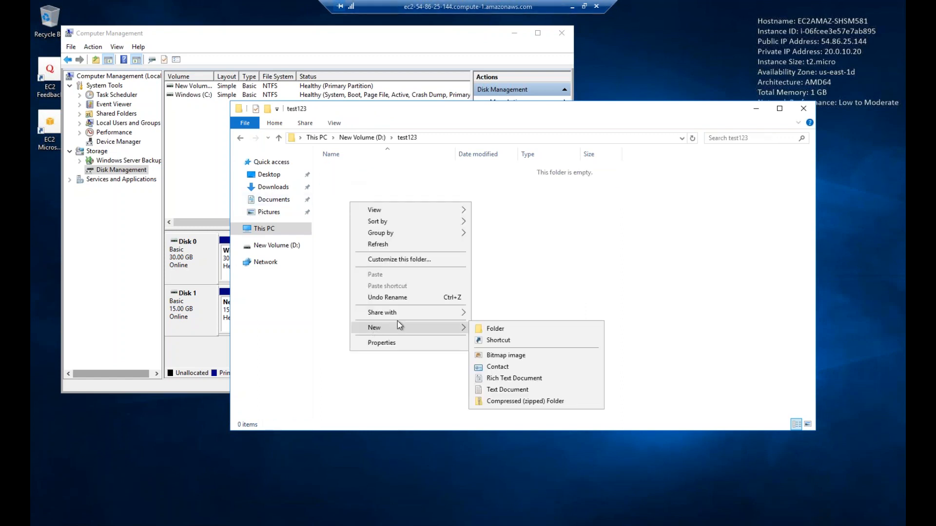
pyautogui.click(496, 390)
pyautogui.write('test.txt')
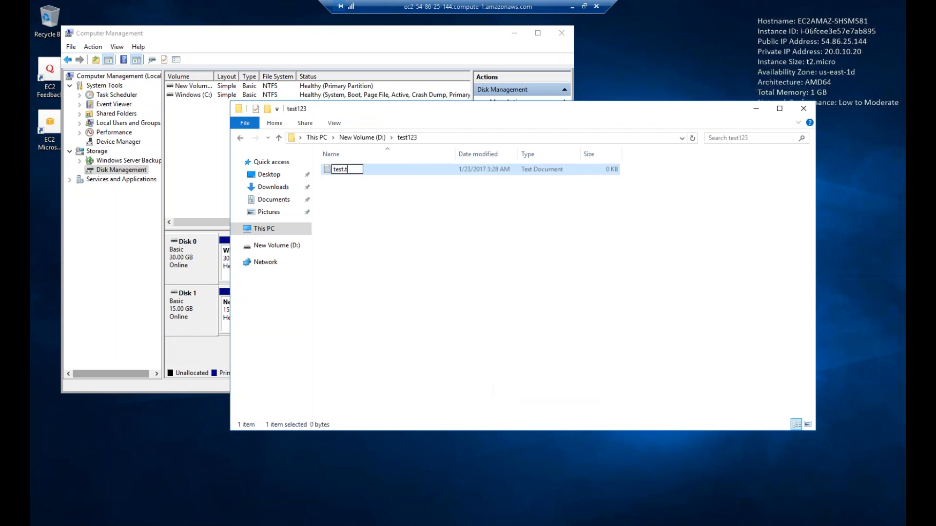
pyautogui.press('Return')
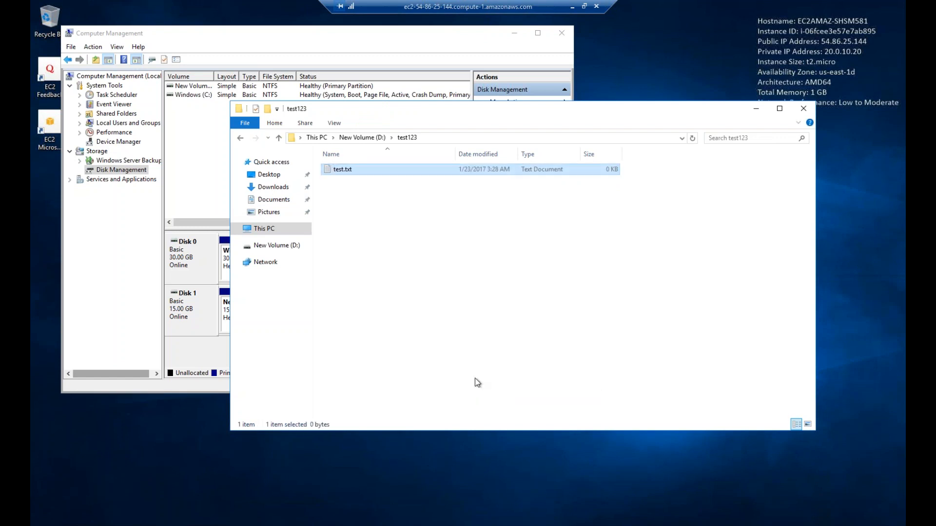
# Close the D: drive window and restore the remote session to a window
pyautogui.click(240, 138)
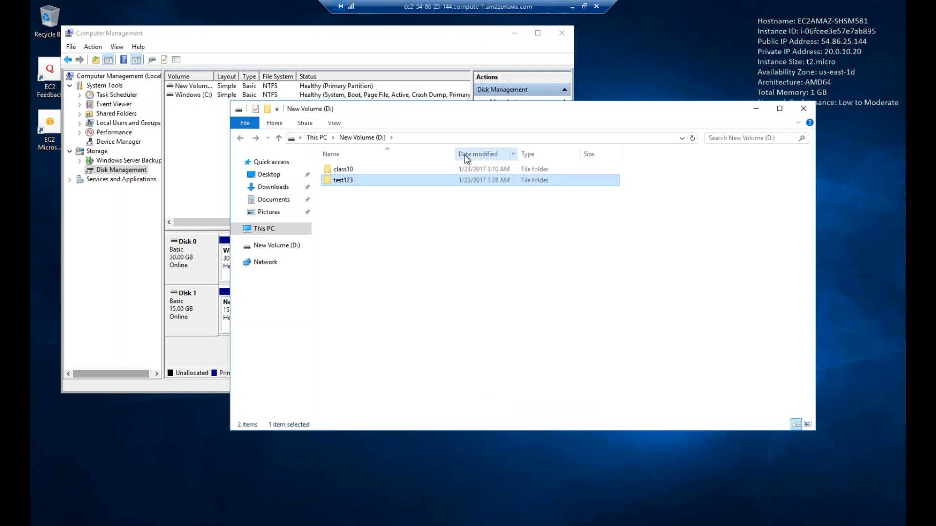
pyautogui.click(805, 109)
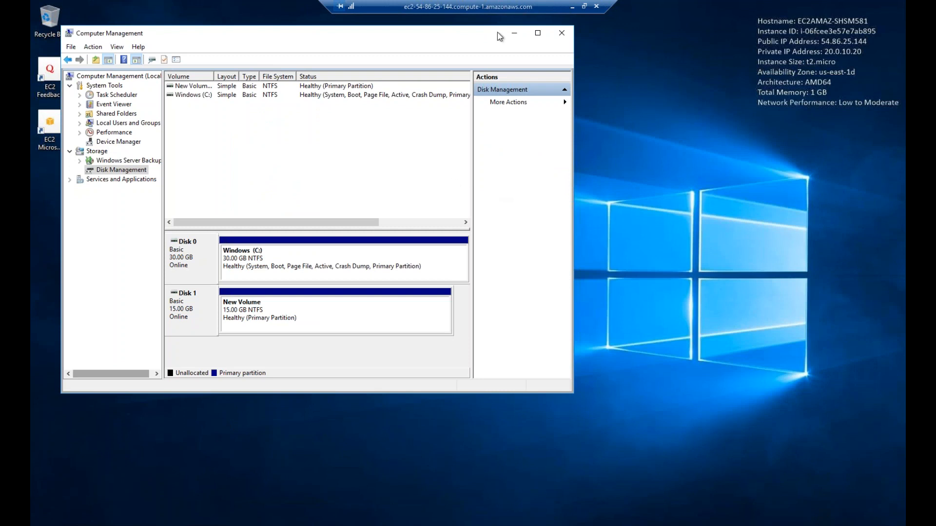
pyautogui.click(584, 6)
# Start creating a snapshot of the Server002-D-Drive volume from the Volumes list
pyautogui.moveTo(270, 260); pyautogui.dragTo(264, 260)
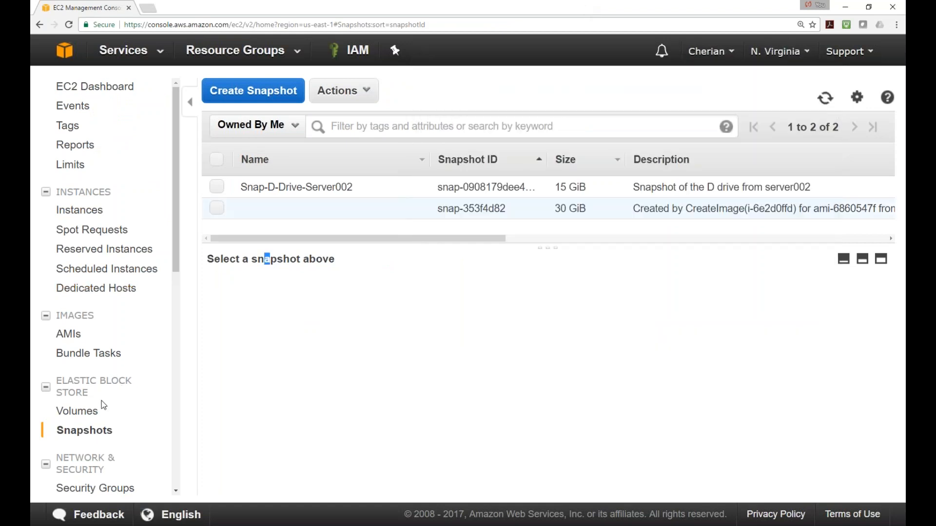
pyautogui.click(86, 413)
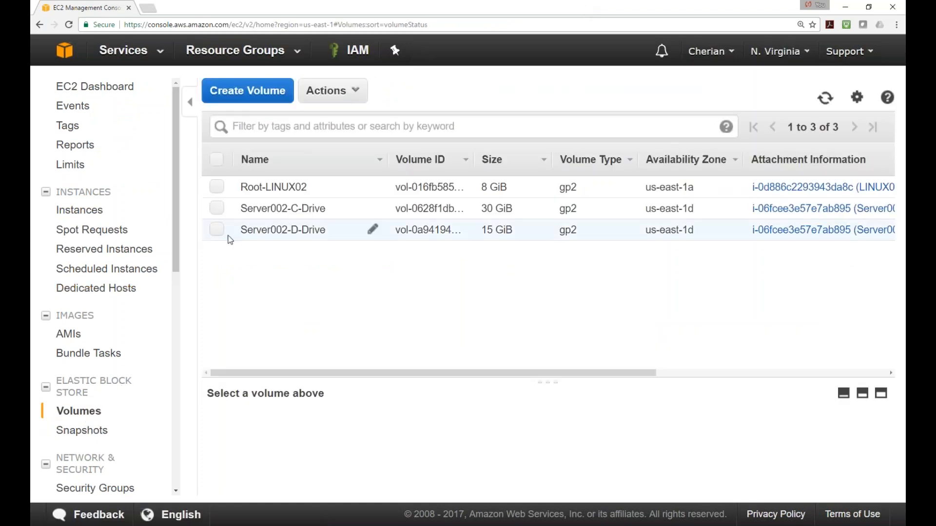
pyautogui.click(217, 230)
pyautogui.rightClick(222, 231)
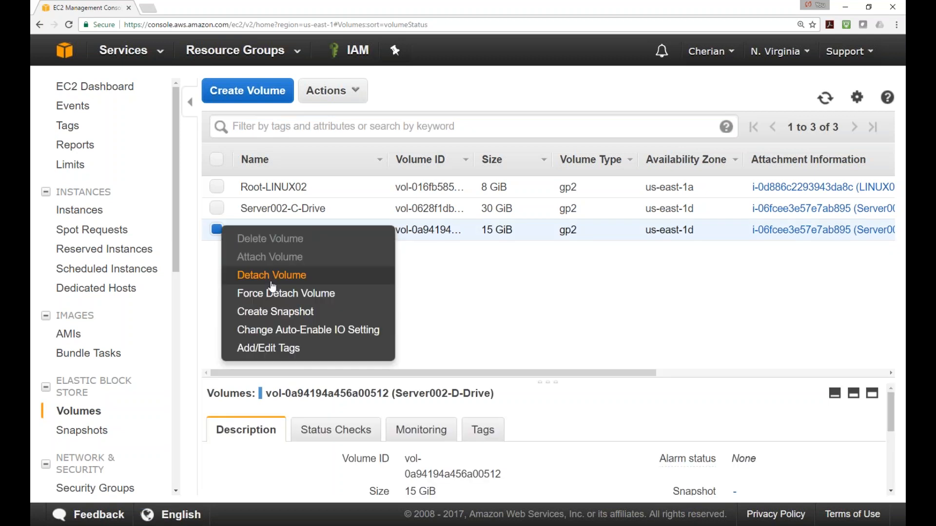
pyautogui.click(283, 312)
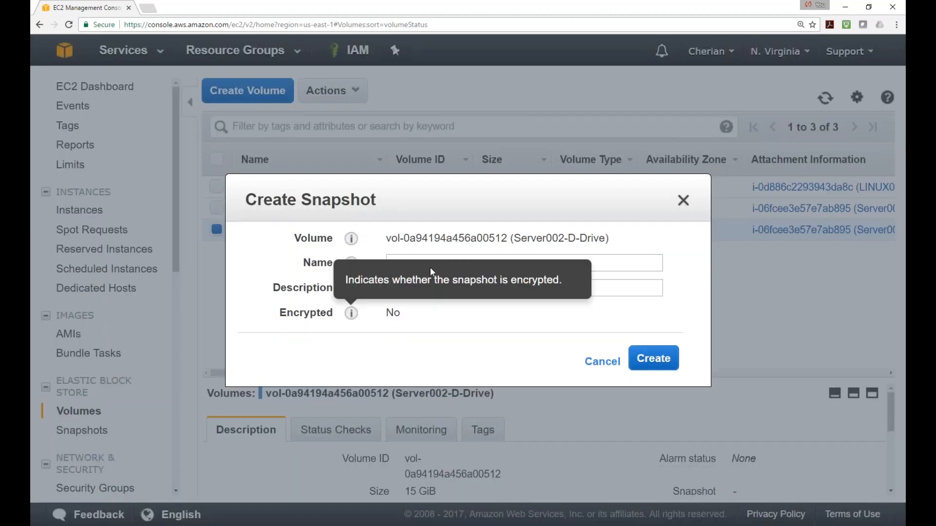
# Name the snapshot 'D drive second snap' with description 'D drive second snap-after creating folder test123'
pyautogui.click(635, 263)
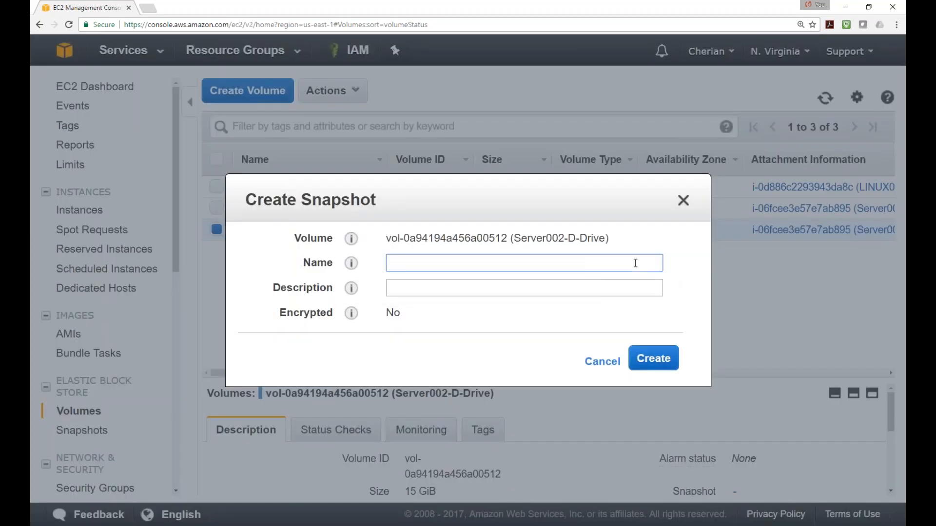
pyautogui.write('D drive second snaps')
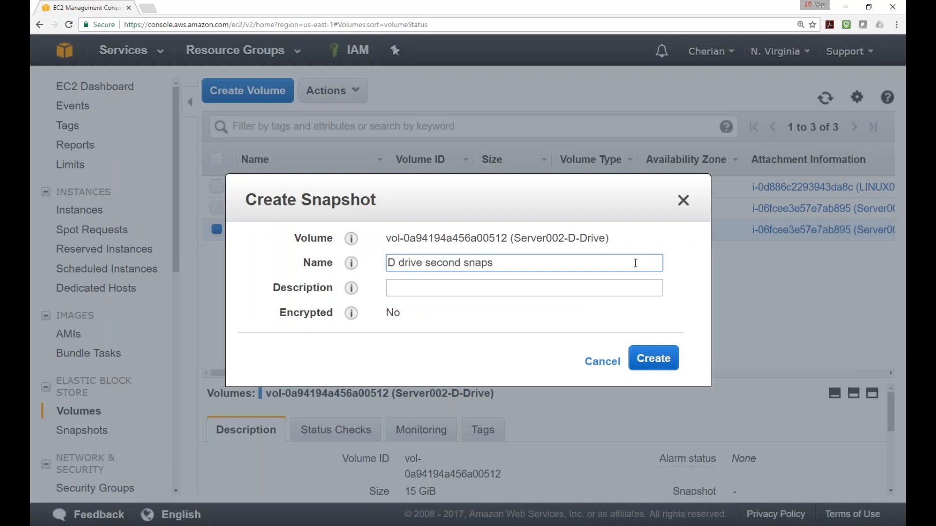
pyautogui.moveTo(520, 265); pyautogui.dragTo(387, 264)
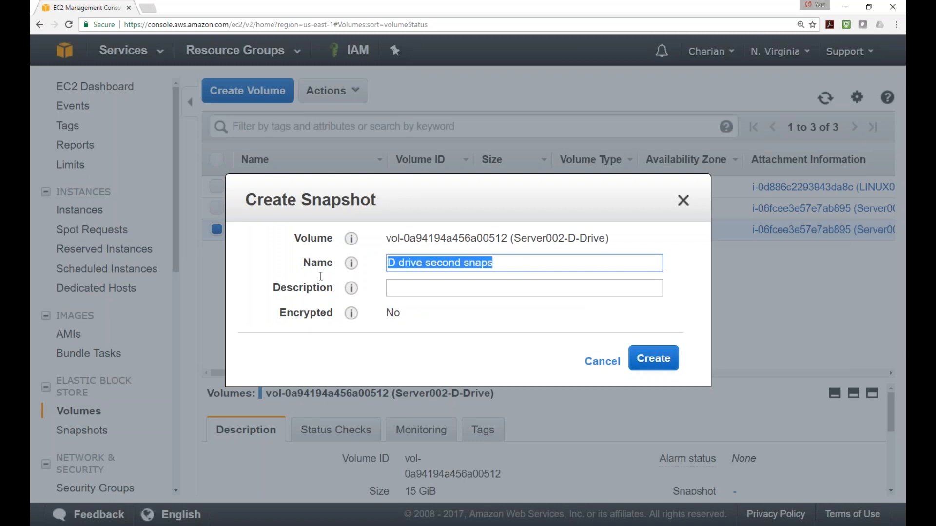
pyautogui.hotkey('ctrl', 'c')
pyautogui.click(473, 285)
pyautogui.hotkey('ctrl', 'v')
pyautogui.click(501, 265)
pyautogui.press('BackSpace')
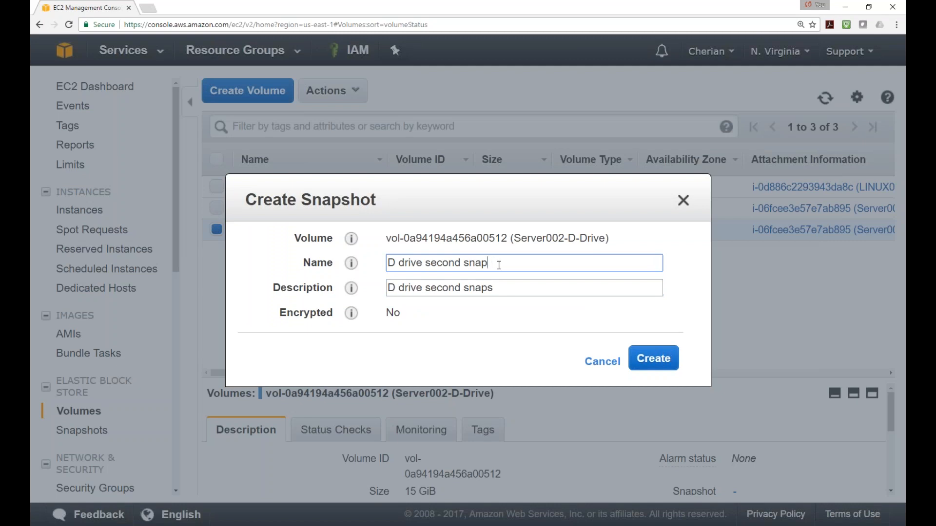
pyautogui.click(511, 291)
pyautogui.press('BackSpace')
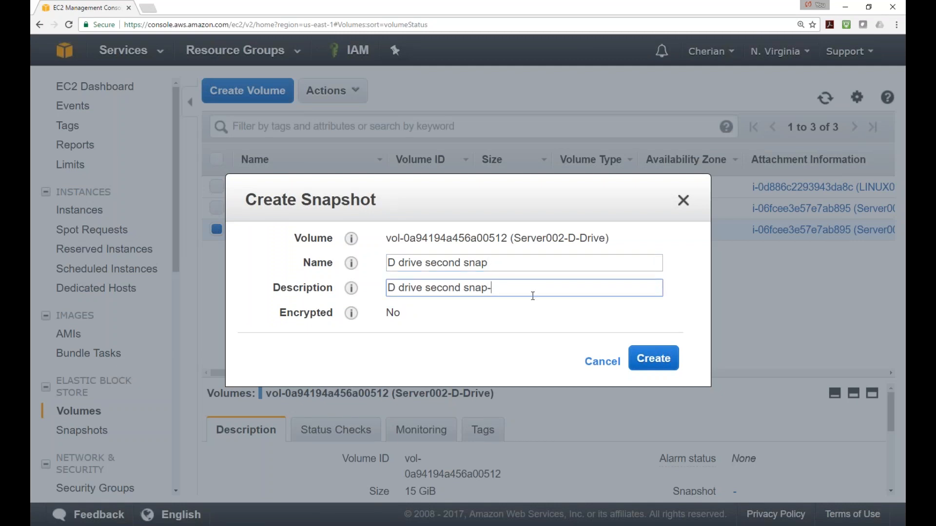
pyautogui.write('-after createing')
pyautogui.press('BackSpace')
pyautogui.press('BackSpace')
pyautogui.press('BackSpace')
pyautogui.press('BackSpace')
pyautogui.write('ing folder test123')
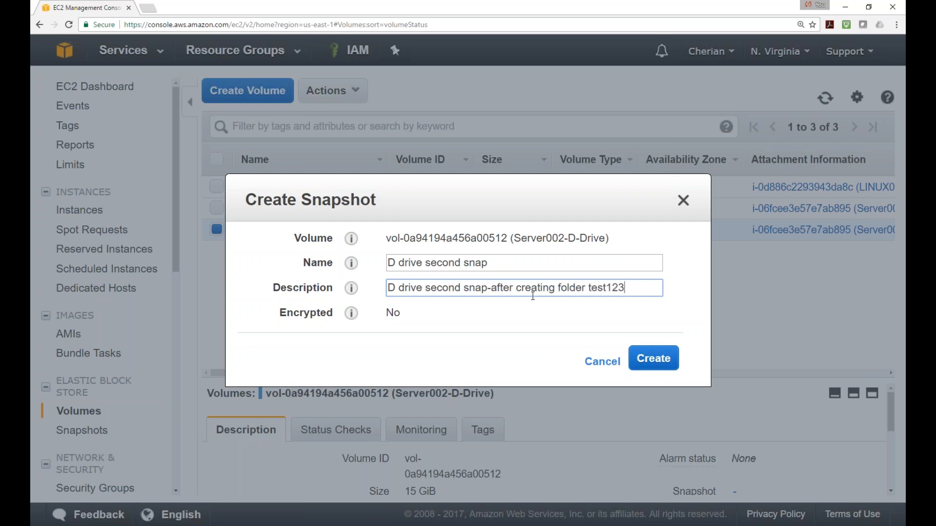
# Create the snapshot and dismiss the confirmation
pyautogui.click(653, 360)
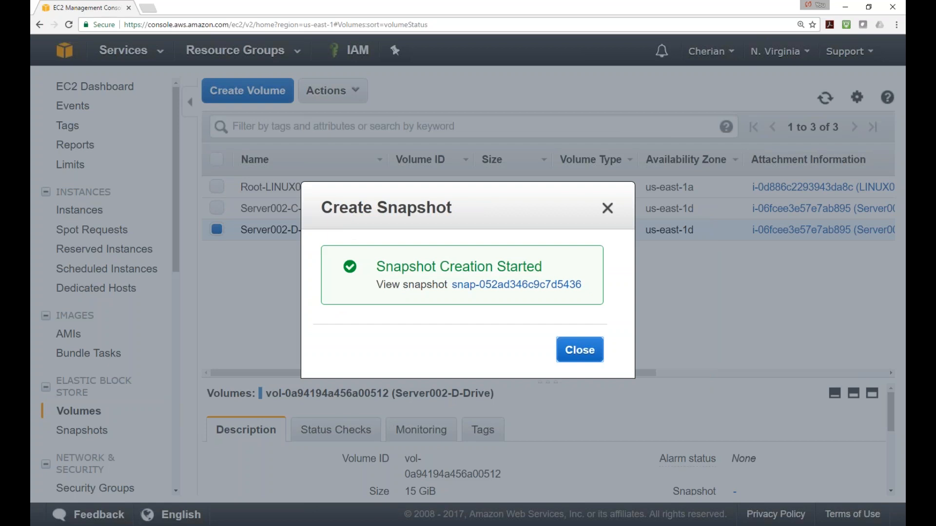
pyautogui.click(598, 359)
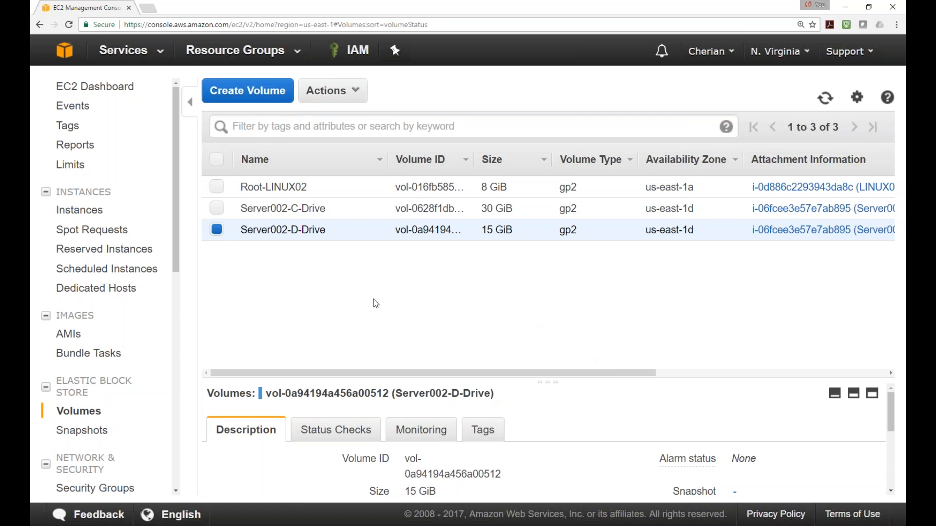
pyautogui.click(217, 208)
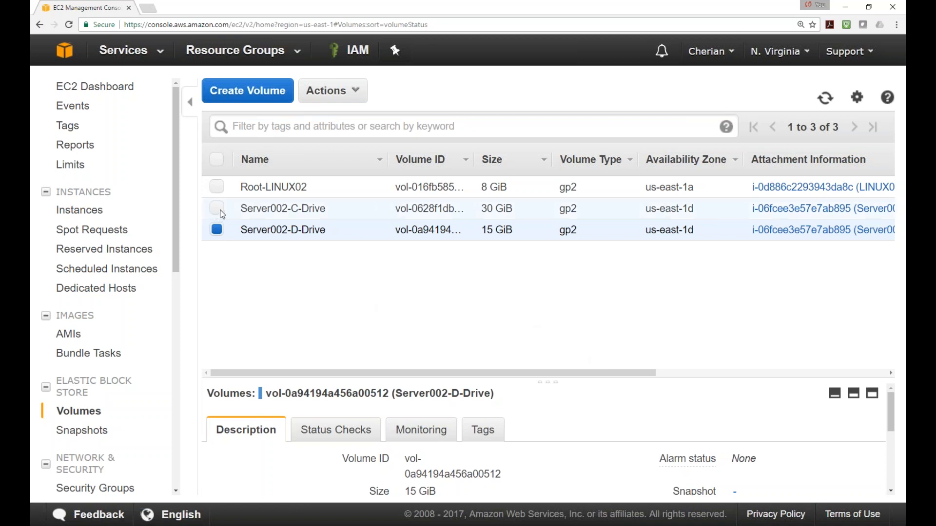
pyautogui.click(82, 430)
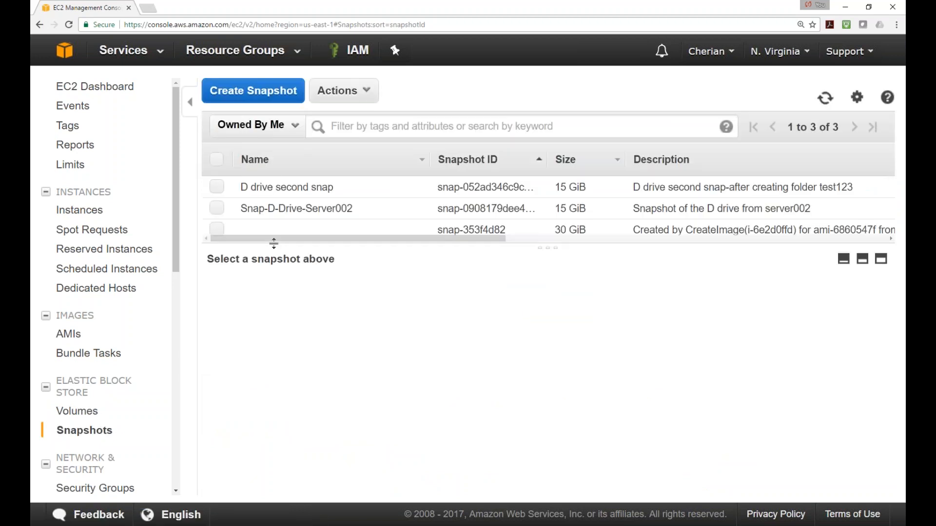
# Enlarge the snapshot table and compare details of D drive second snap and Snap-D-Drive-Server002, then return to Volumes
pyautogui.moveTo(274, 243); pyautogui.dragTo(277, 326)
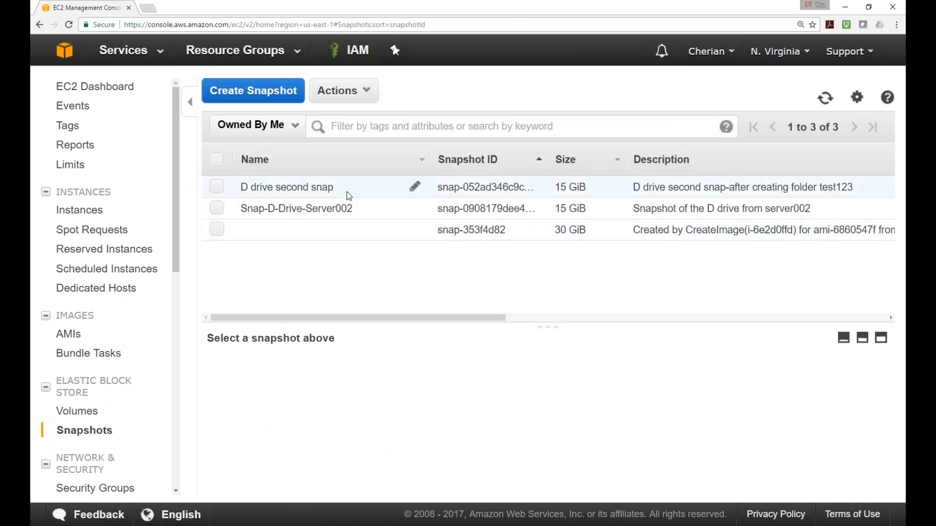
pyautogui.click(217, 208)
pyautogui.click(216, 187)
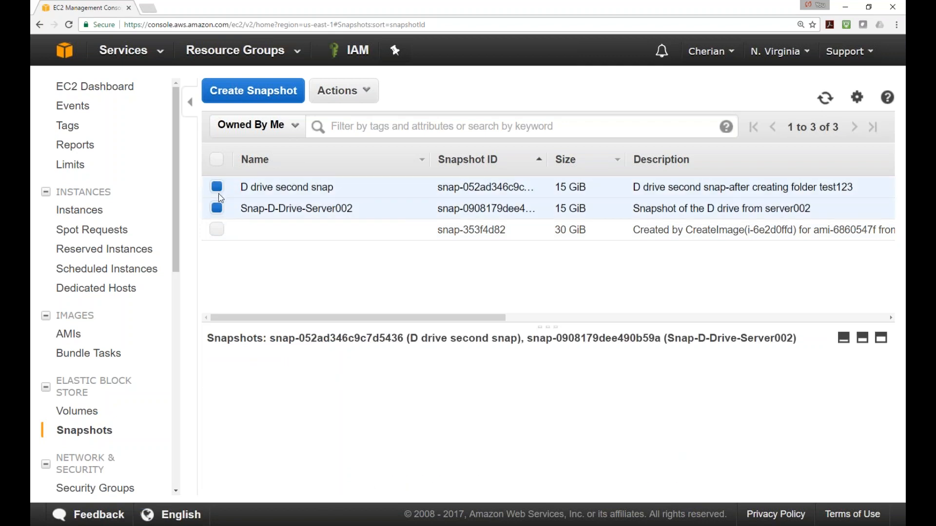
pyautogui.click(216, 208)
pyautogui.click(217, 187)
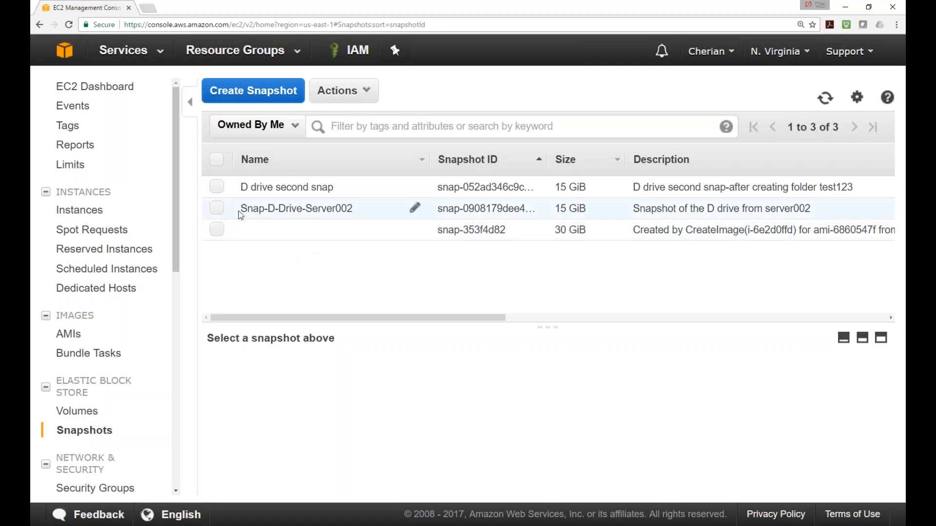
pyautogui.click(216, 210)
pyautogui.click(217, 209)
pyautogui.click(217, 211)
pyautogui.click(217, 209)
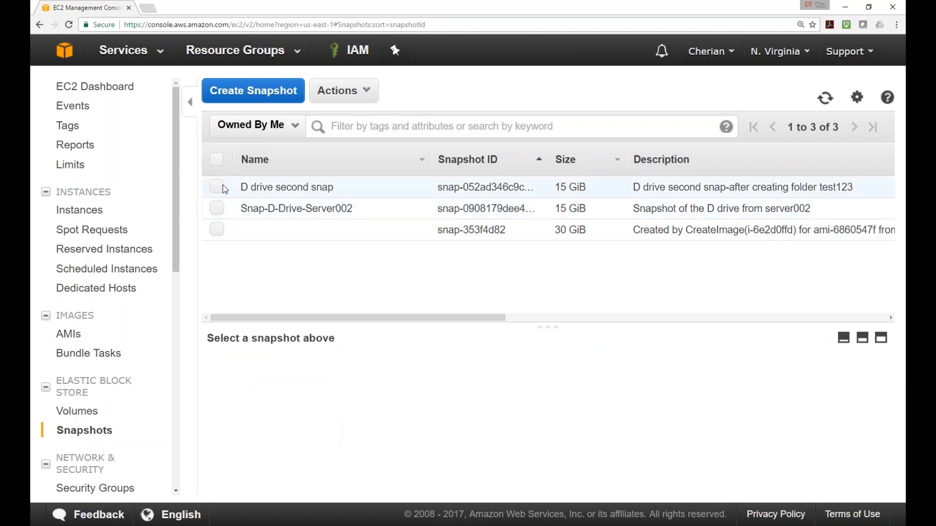
pyautogui.click(219, 189)
pyautogui.click(220, 191)
pyautogui.click(218, 210)
pyautogui.click(220, 209)
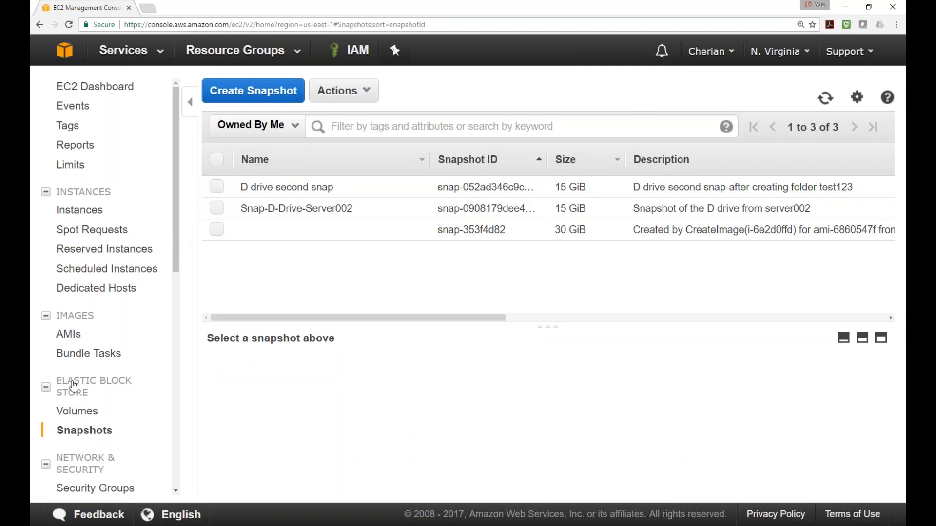
pyautogui.click(88, 415)
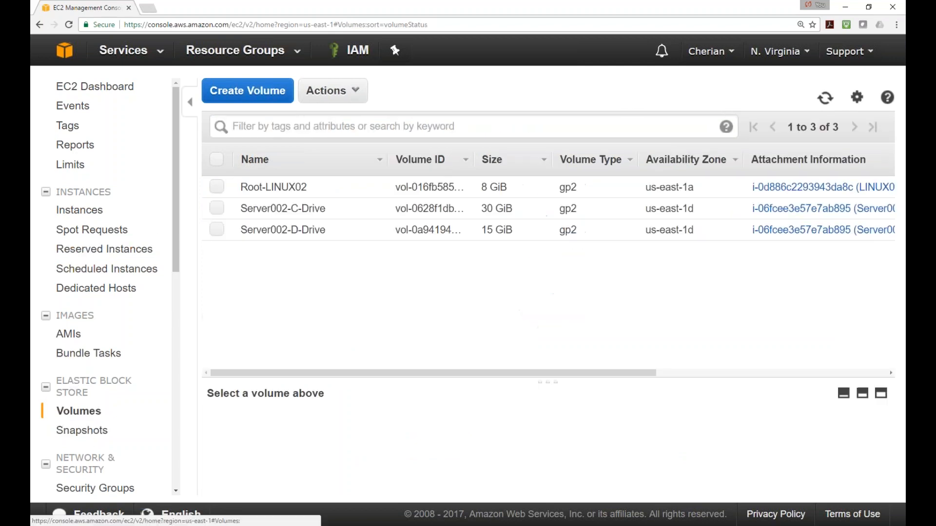
# Detach Server002-D-Drive from its instance, then clear the volume selection
pyautogui.click(220, 233)
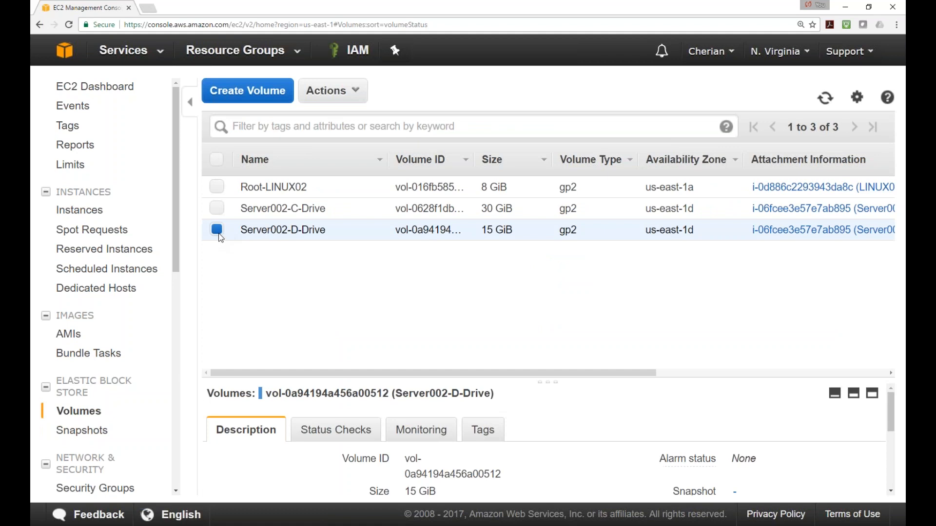
pyautogui.rightClick(217, 229)
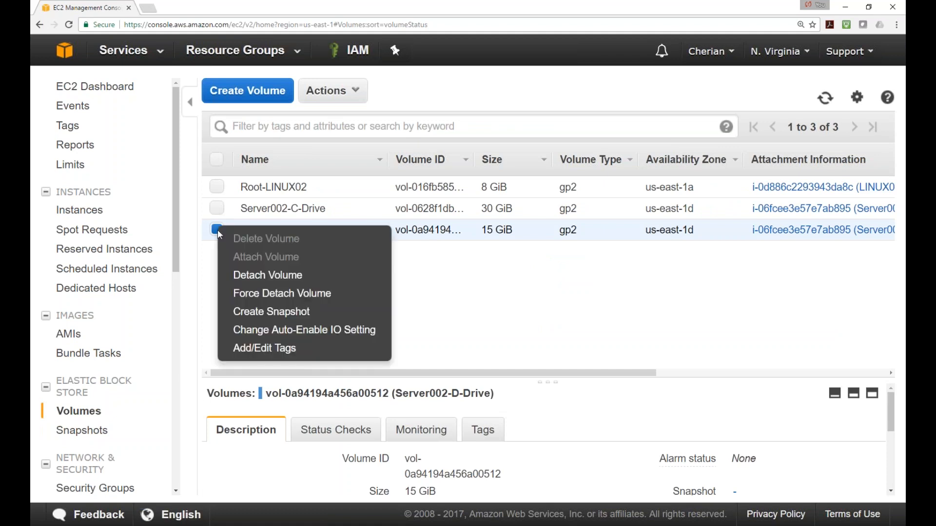
pyautogui.click(267, 276)
pyautogui.click(587, 333)
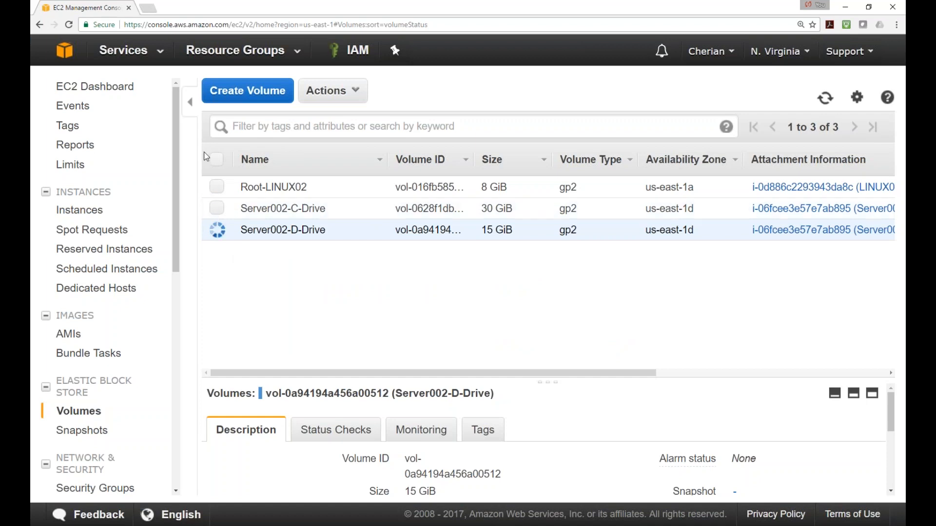
pyautogui.click(216, 159)
pyautogui.click(216, 159)
pyautogui.rightClick(218, 209)
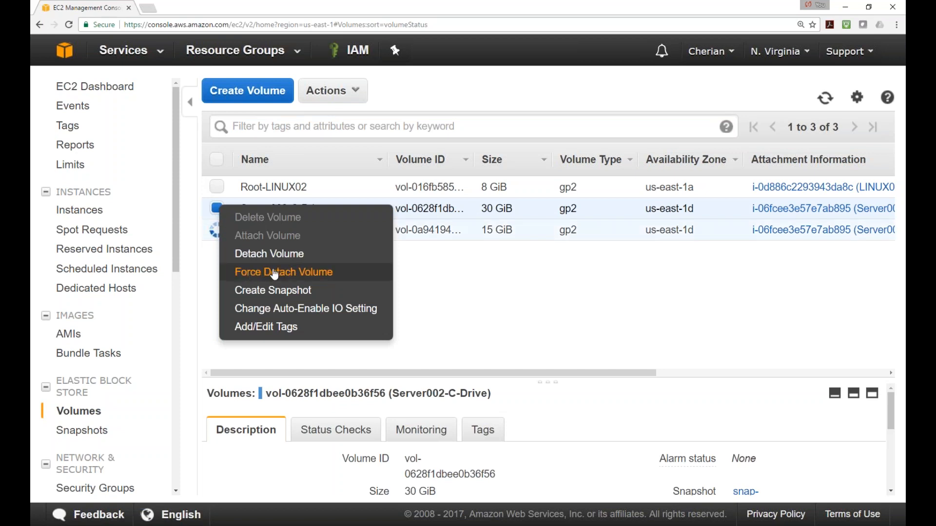
pyautogui.click(529, 295)
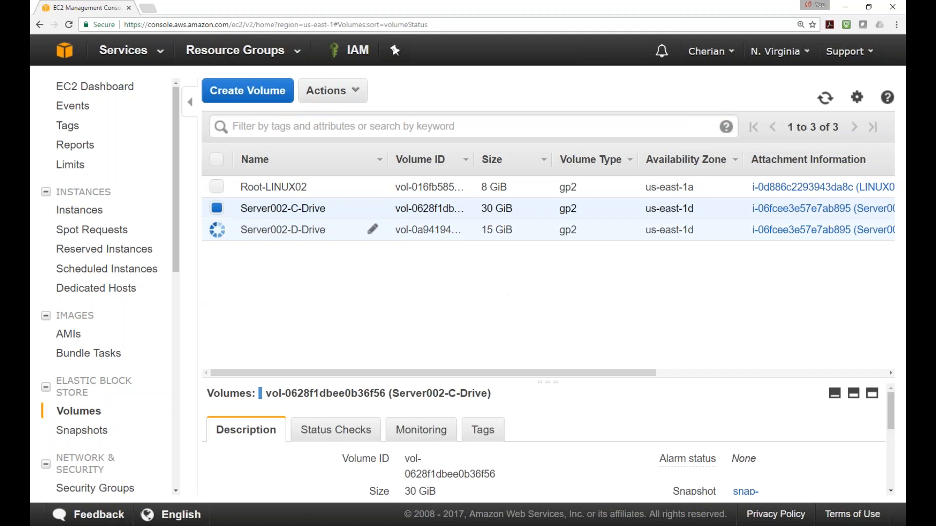
pyautogui.click(217, 159)
pyautogui.click(217, 160)
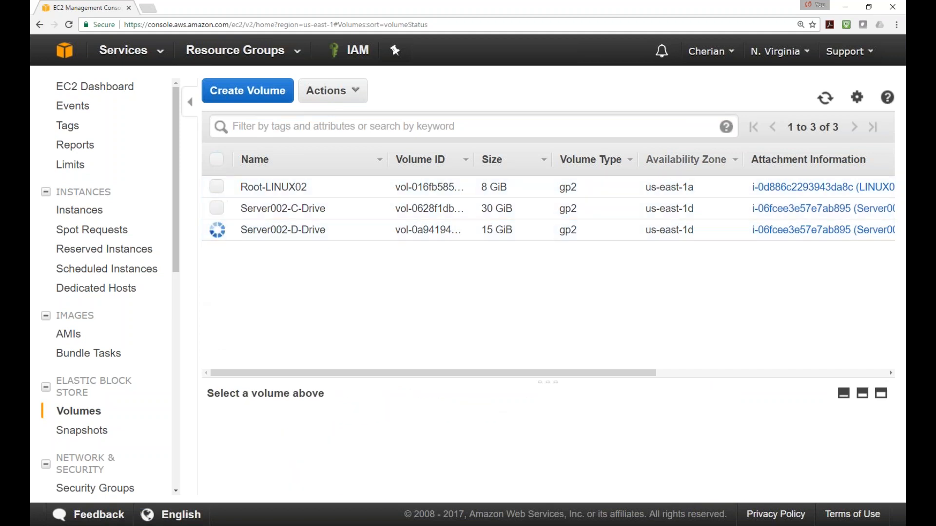
# Delete the detached Server002-D-Drive volume and refresh the volumes list
pyautogui.click(663, 238)
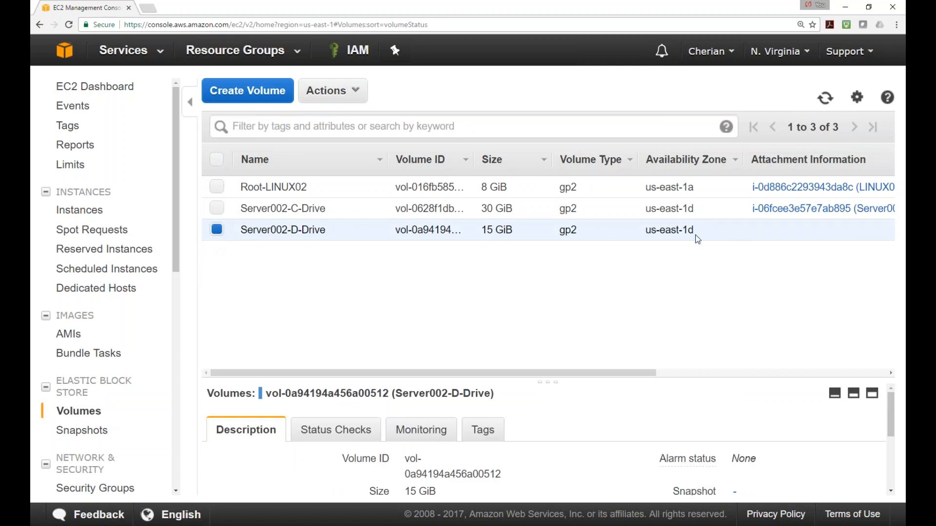
pyautogui.rightClick(220, 230)
pyautogui.click(471, 270)
pyautogui.rightClick(220, 229)
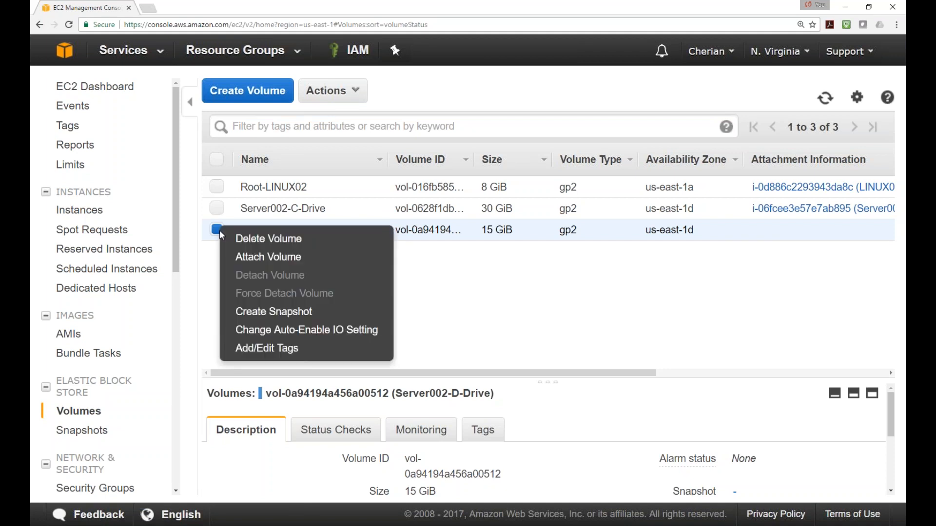
pyautogui.click(271, 239)
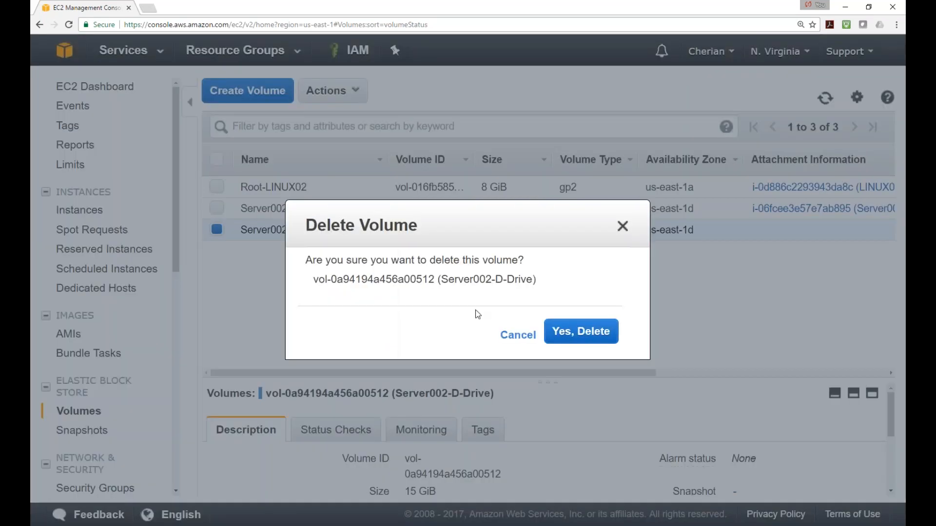
pyautogui.click(581, 335)
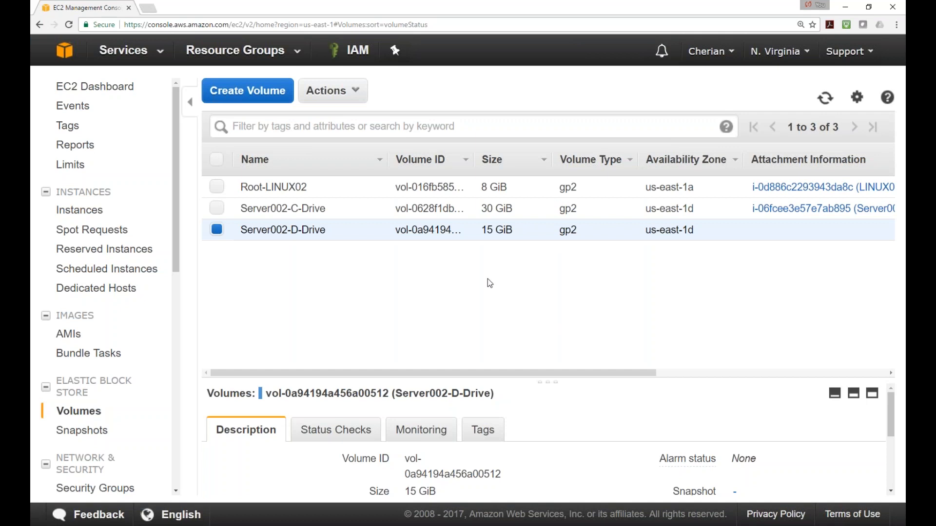
pyautogui.click(825, 99)
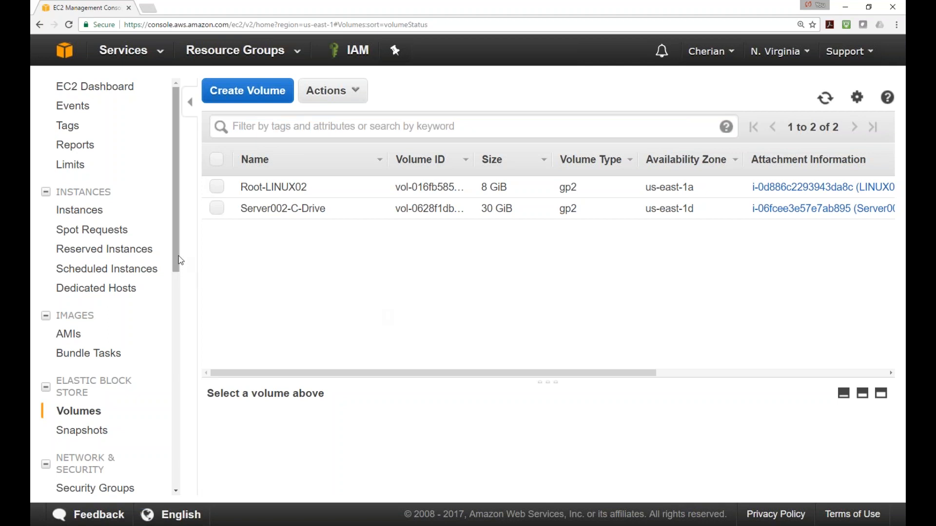
pyautogui.moveTo(179, 261); pyautogui.dragTo(176, 324)
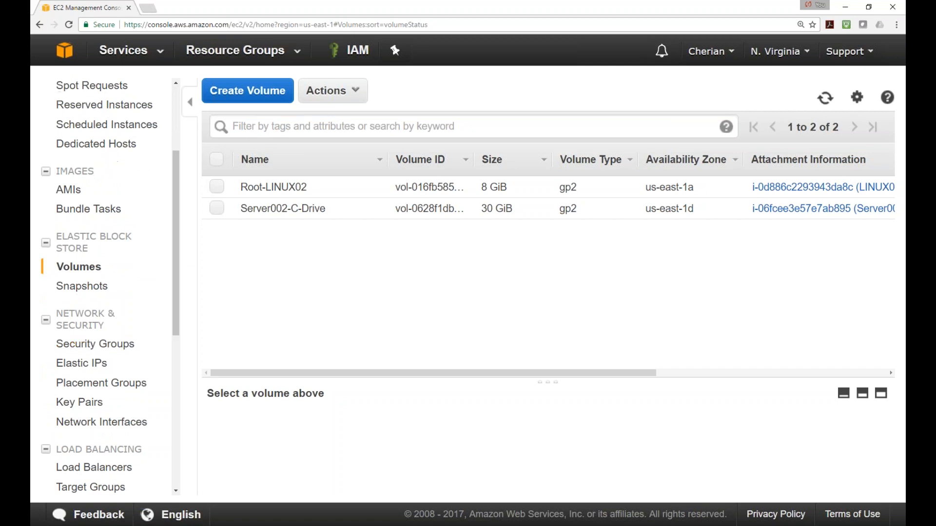
# View Snap-D-Drive-Server002's details, check Server002-C-Drive's availability zone, then reselect the snapshot
pyautogui.click(85, 287)
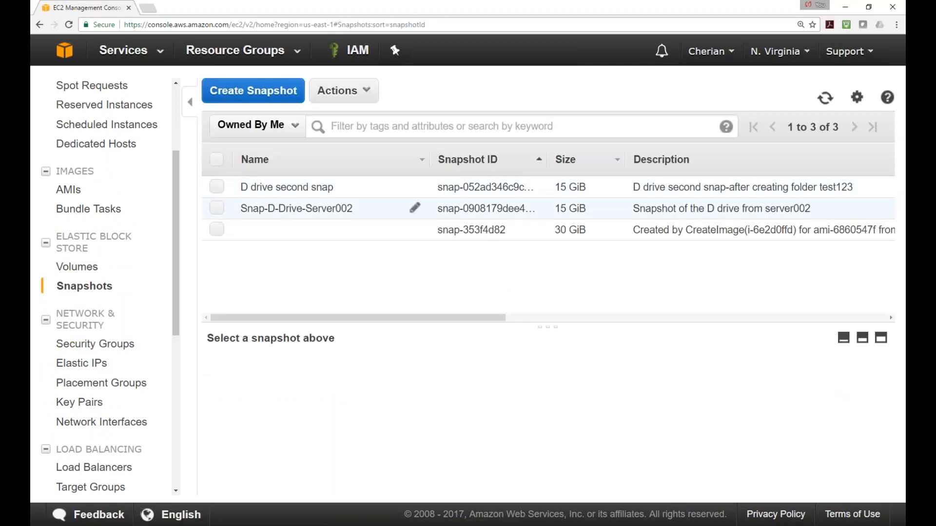
pyautogui.click(218, 210)
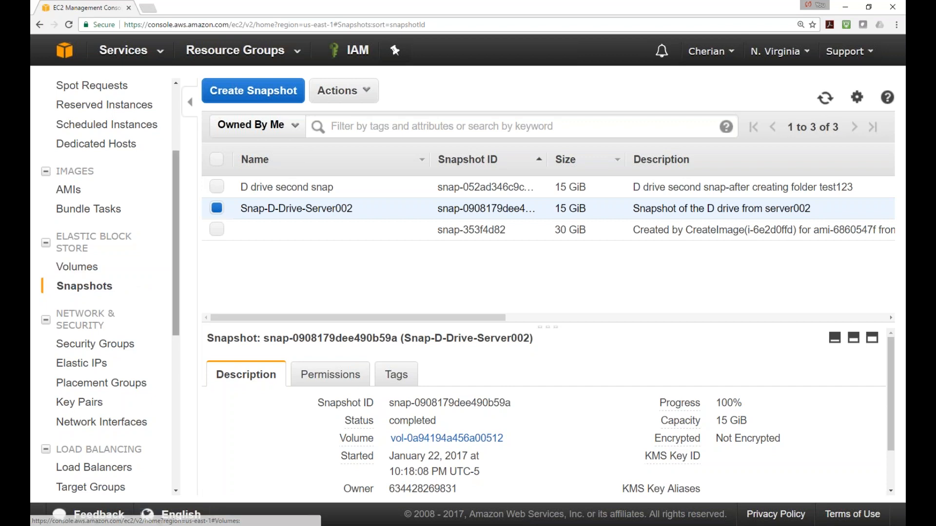
pyautogui.click(90, 269)
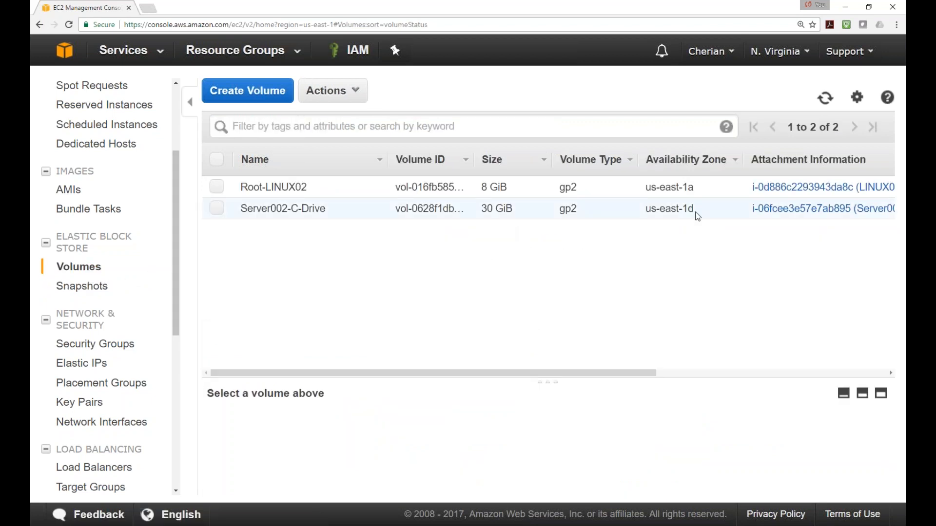
pyautogui.moveTo(703, 214); pyautogui.dragTo(640, 210)
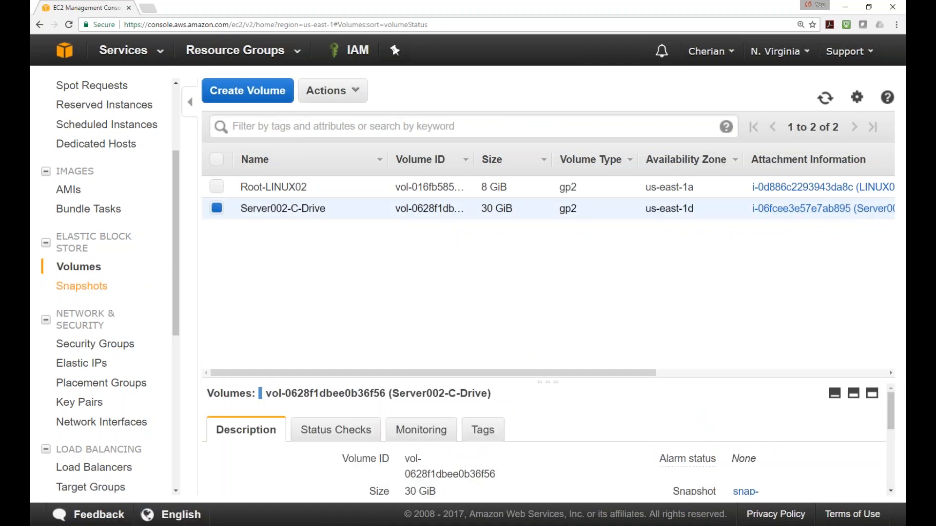
pyautogui.click(81, 286)
pyautogui.click(215, 209)
# Start a new volume from Snap-D-Drive-Server002, keeping the General Purpose SSD (GP2) type
pyautogui.rightClick(215, 208)
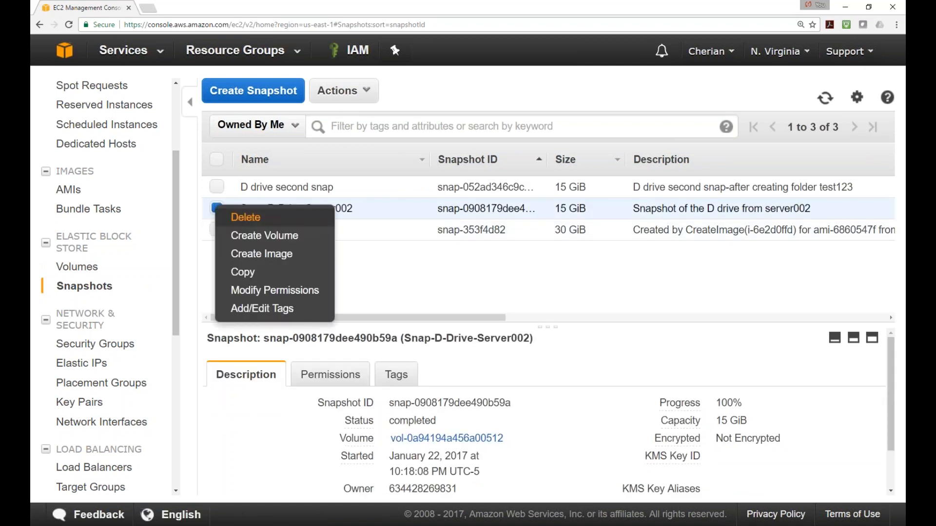
pyautogui.click(251, 239)
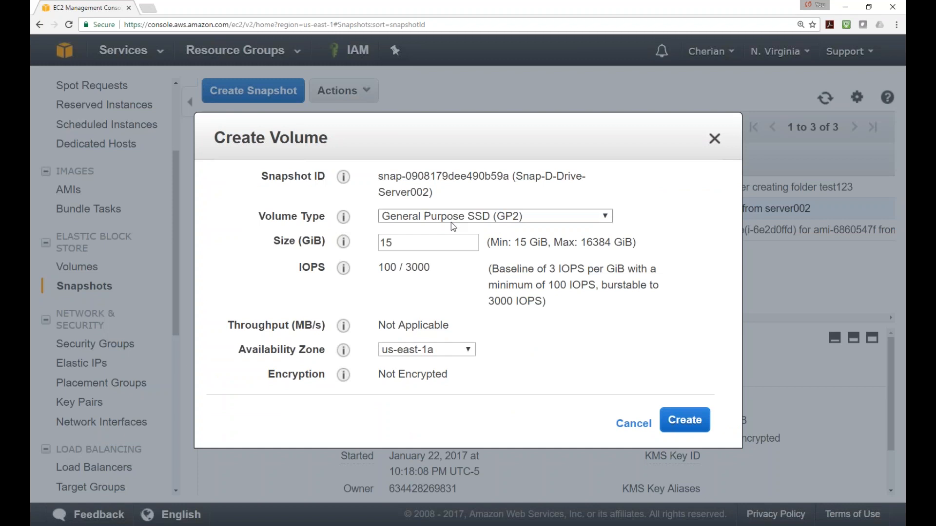
pyautogui.moveTo(397, 243); pyautogui.dragTo(357, 243)
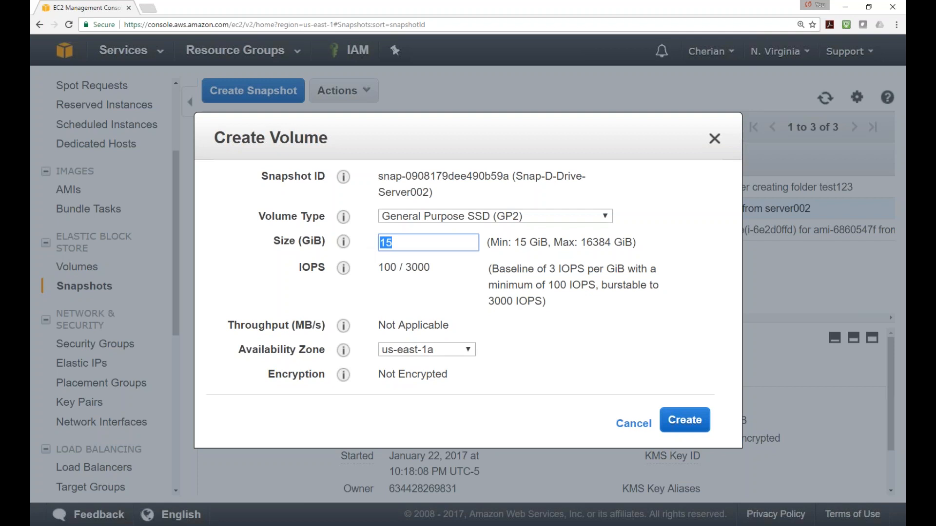
pyautogui.write('10')
pyautogui.click(548, 215)
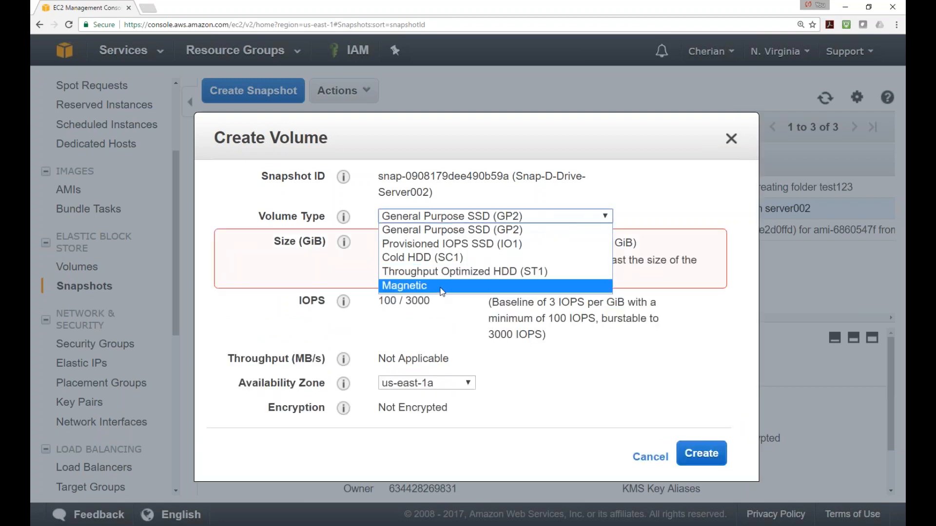
pyautogui.click(487, 229)
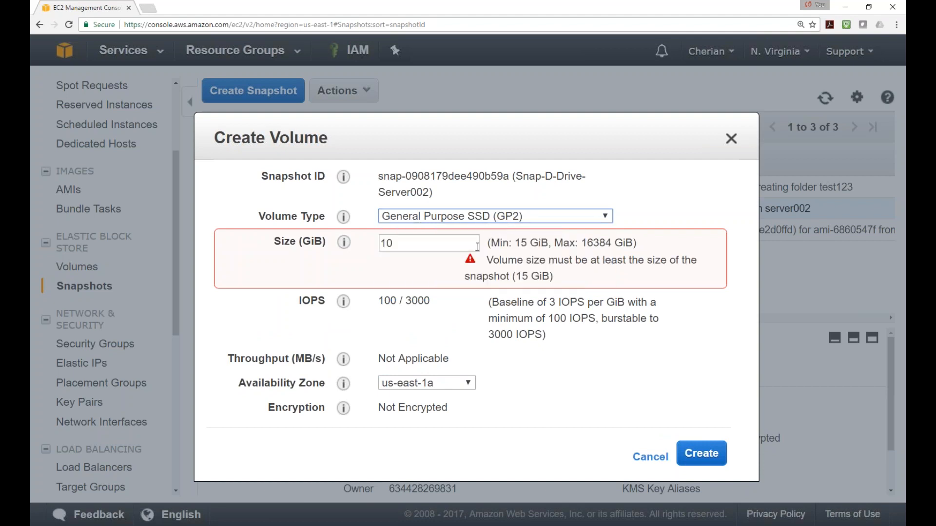
# Set the volume size to 15 GiB and zone us-east-1d, then create it
pyautogui.doubleClick(404, 244)
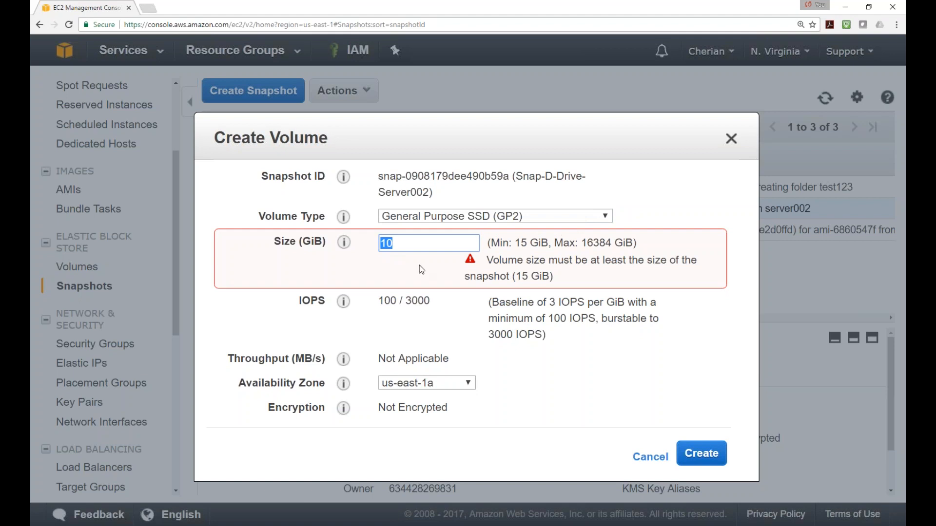
pyautogui.write('20')
pyautogui.click(623, 274)
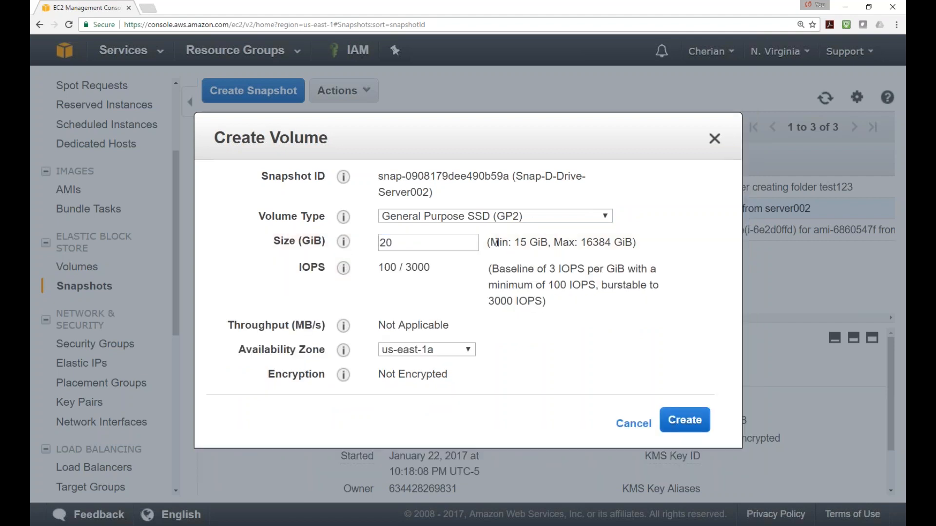
pyautogui.doubleClick(390, 243)
pyautogui.write('15')
pyautogui.click(566, 332)
pyautogui.click(467, 349)
pyautogui.click(438, 390)
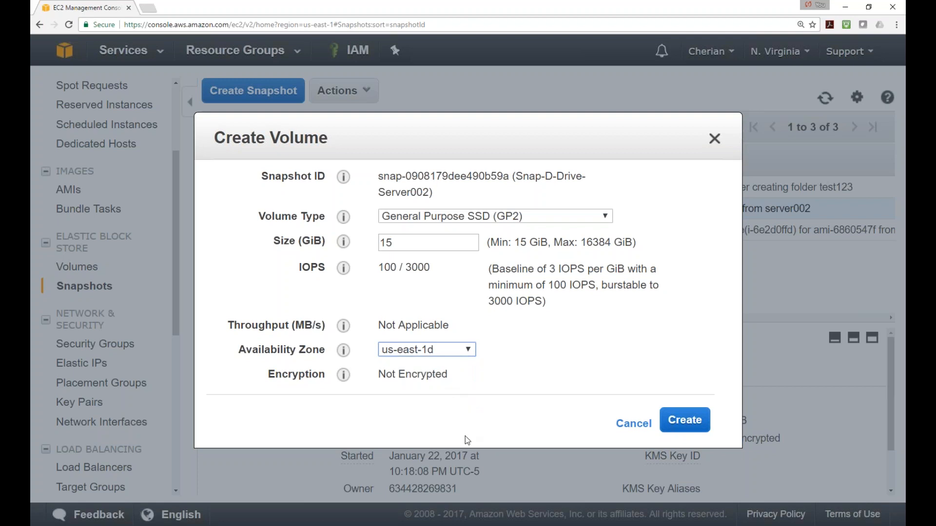
pyautogui.click(683, 423)
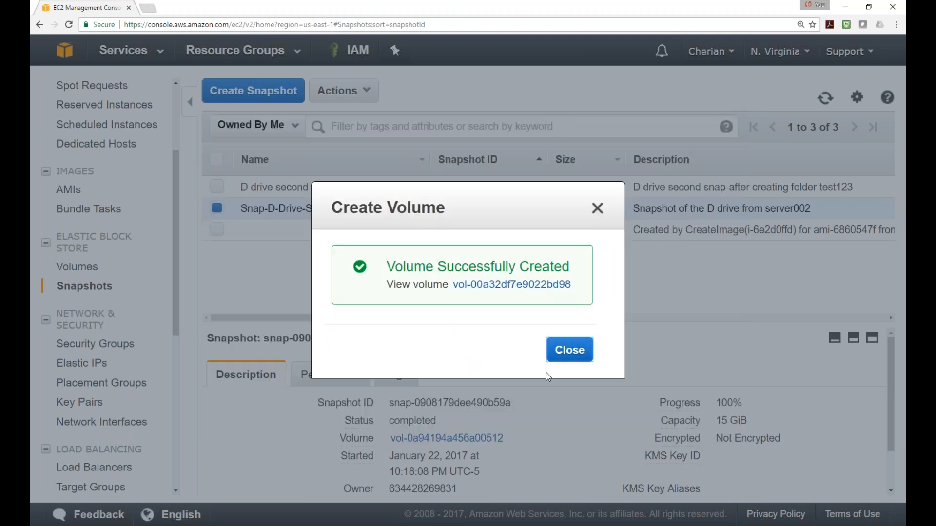
pyautogui.click(577, 350)
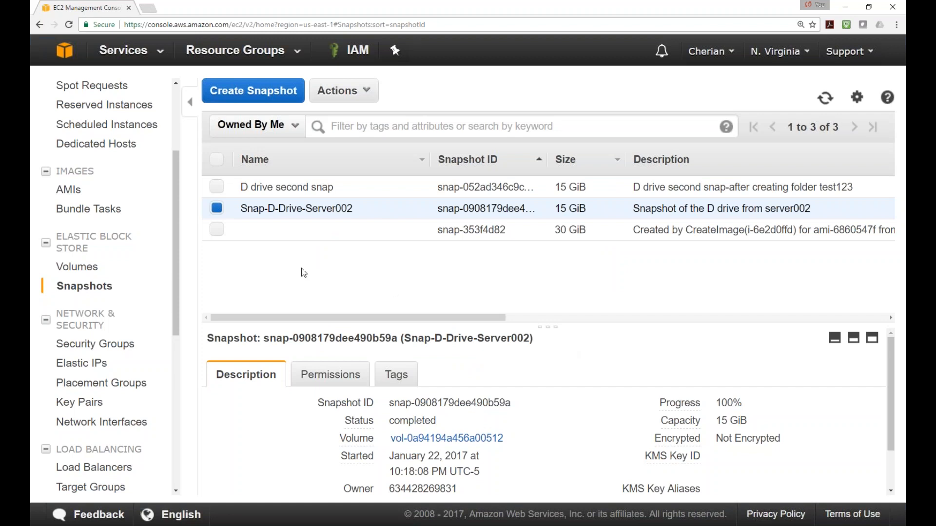
# Name the new 15 GiB volume Server002-D-Drive in the refreshed Volumes list
pyautogui.click(77, 266)
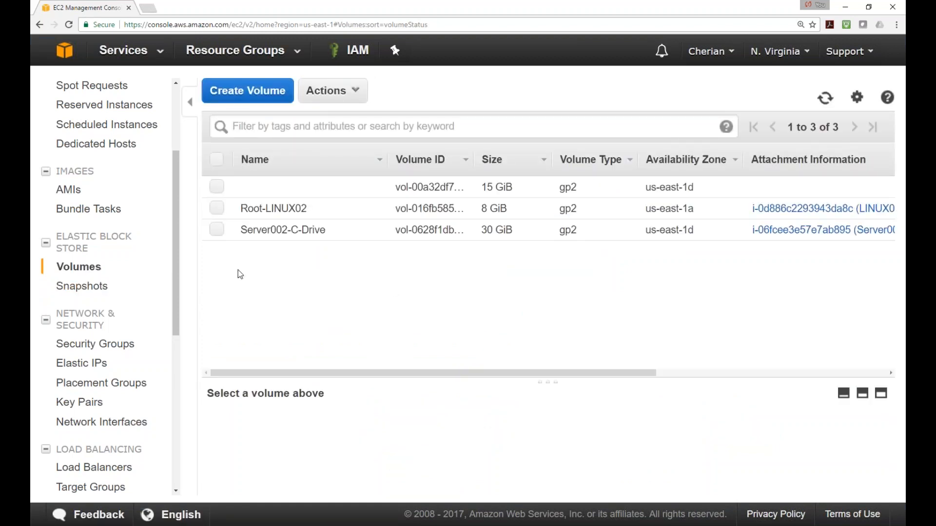
pyautogui.click(825, 97)
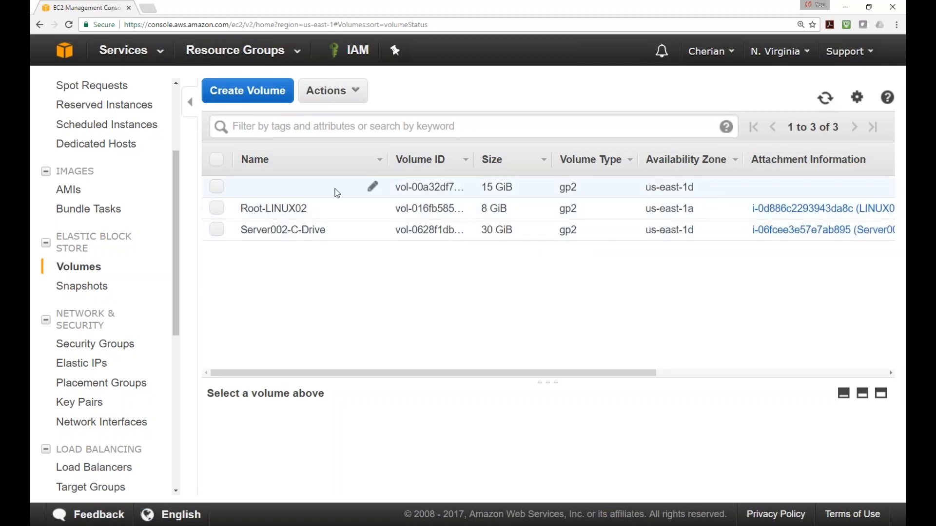
pyautogui.click(373, 188)
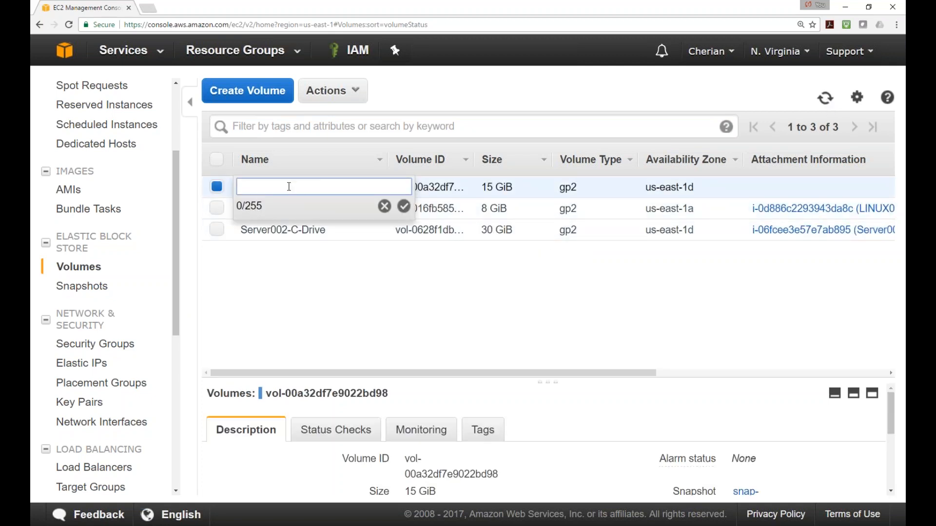
pyautogui.write('Server002-D-Drive')
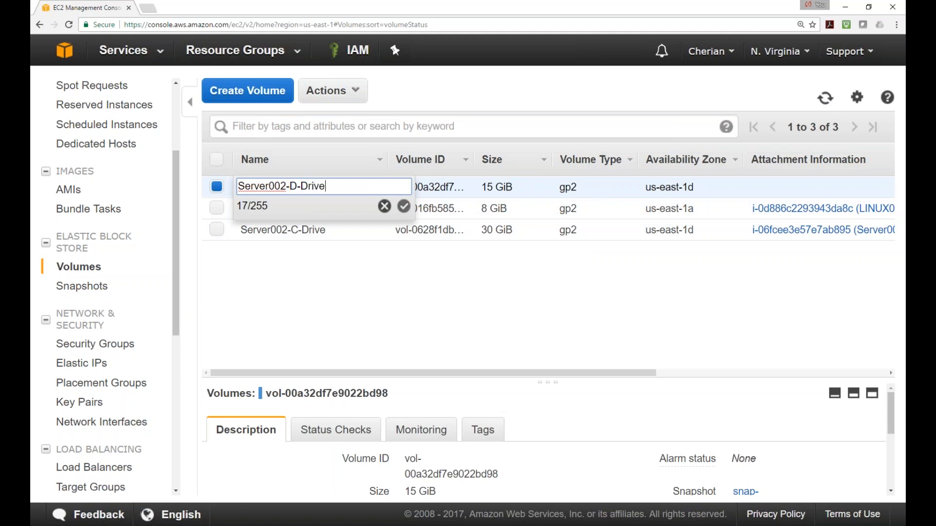
pyautogui.click(403, 206)
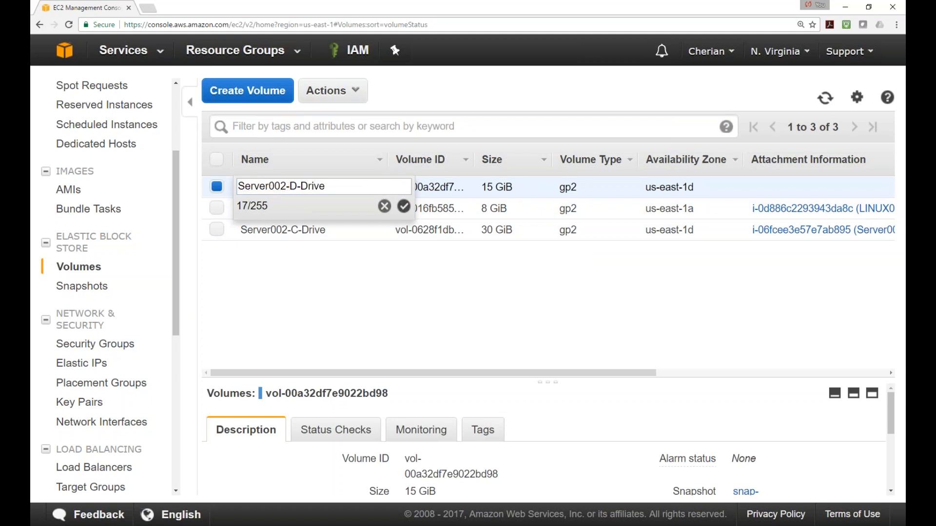
# Attach the Server002-D-Drive volume to the Server002 instance
pyautogui.rightClick(220, 189)
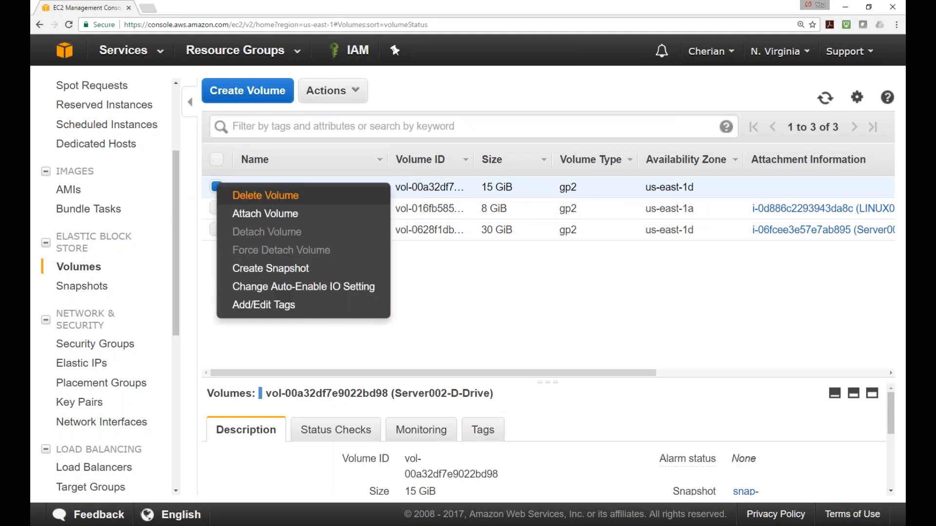
pyautogui.click(253, 219)
pyautogui.click(528, 274)
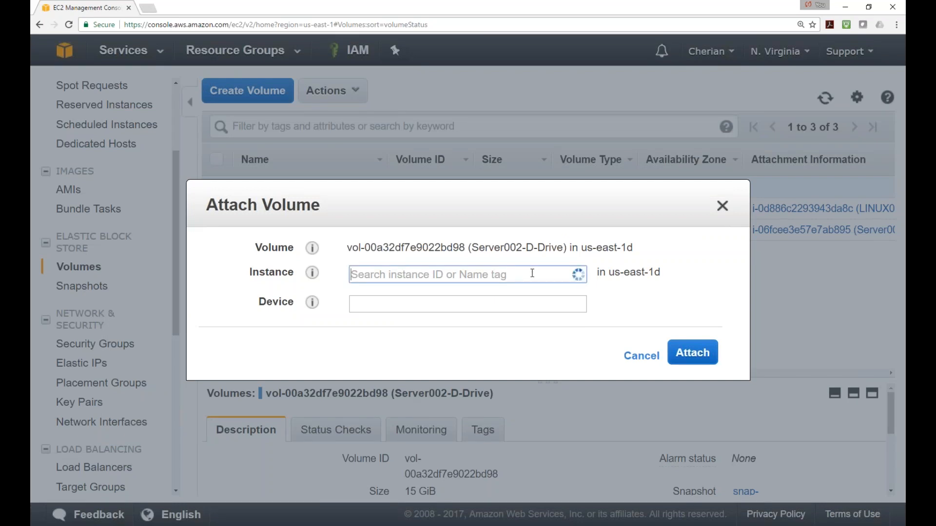
pyautogui.click(519, 304)
pyautogui.click(692, 353)
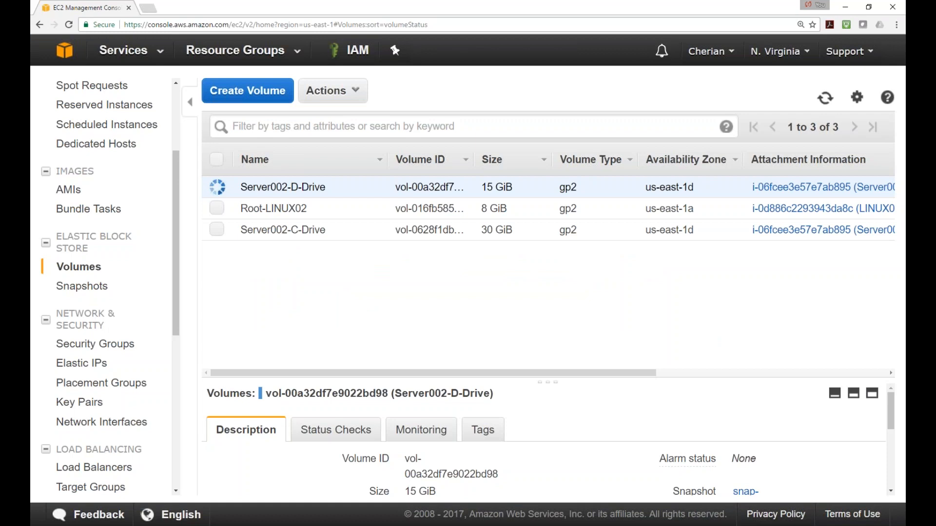
# In the maximized Server002 session, rescan disks so the 15 GB New Volume (D:) appears
pyautogui.hotkey('alt', 'Tab')
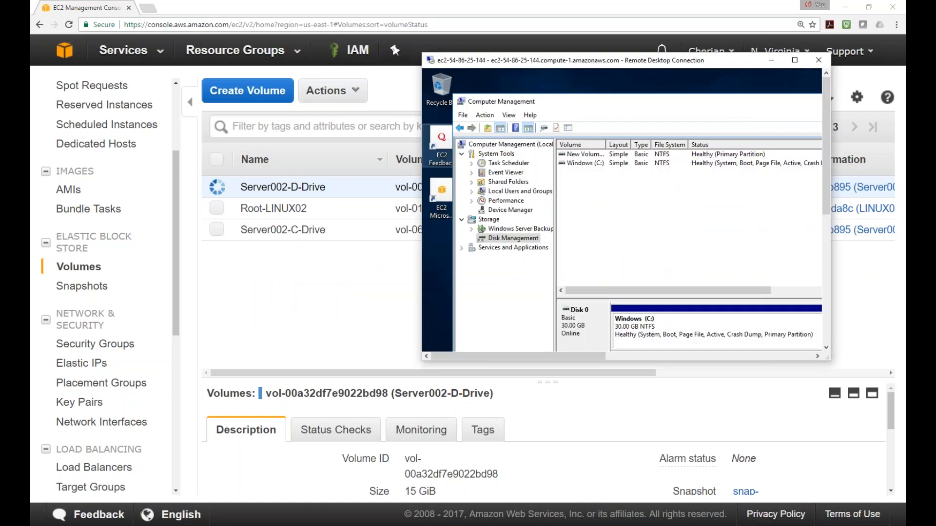
pyautogui.doubleClick(686, 66)
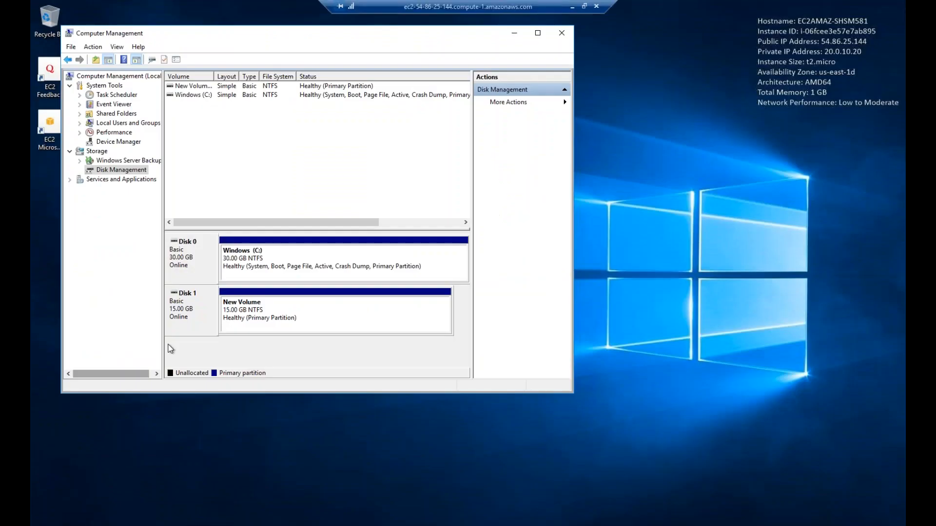
pyautogui.rightClick(209, 316)
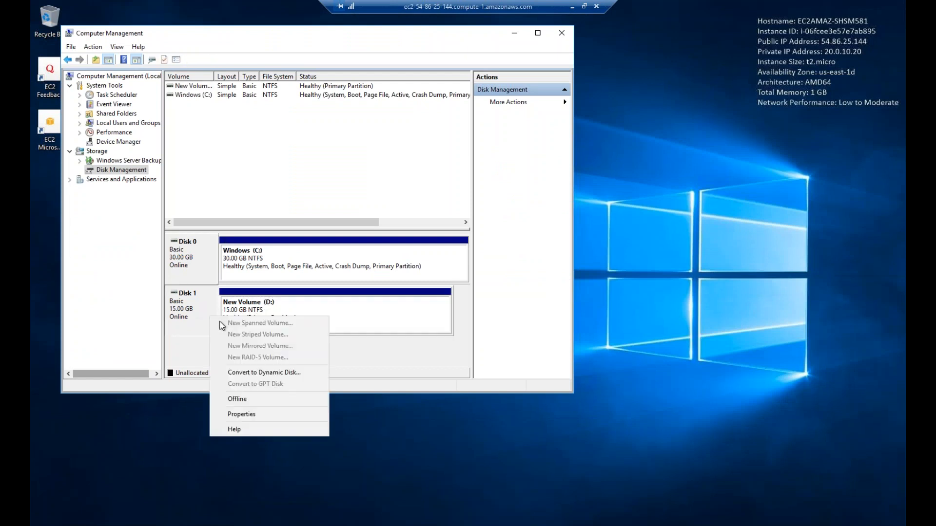
pyautogui.click(206, 346)
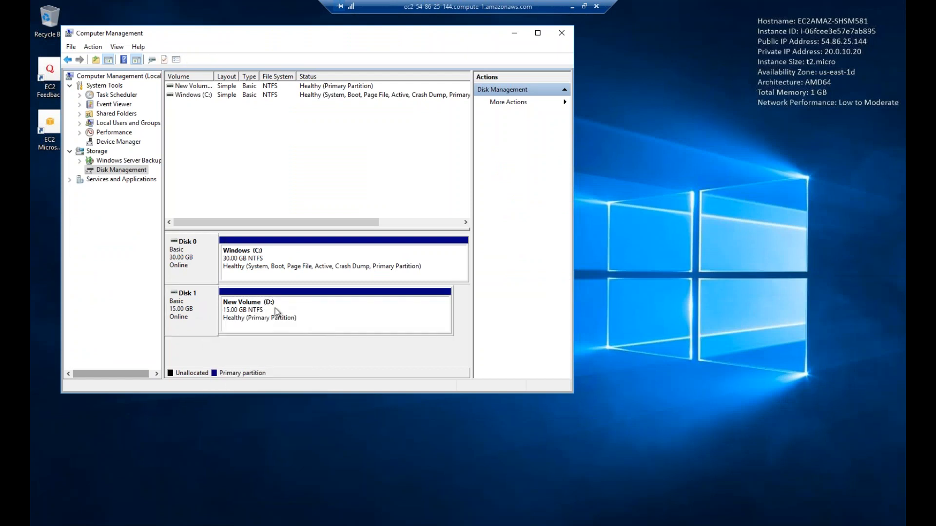
pyautogui.rightClick(127, 171)
pyautogui.click(163, 190)
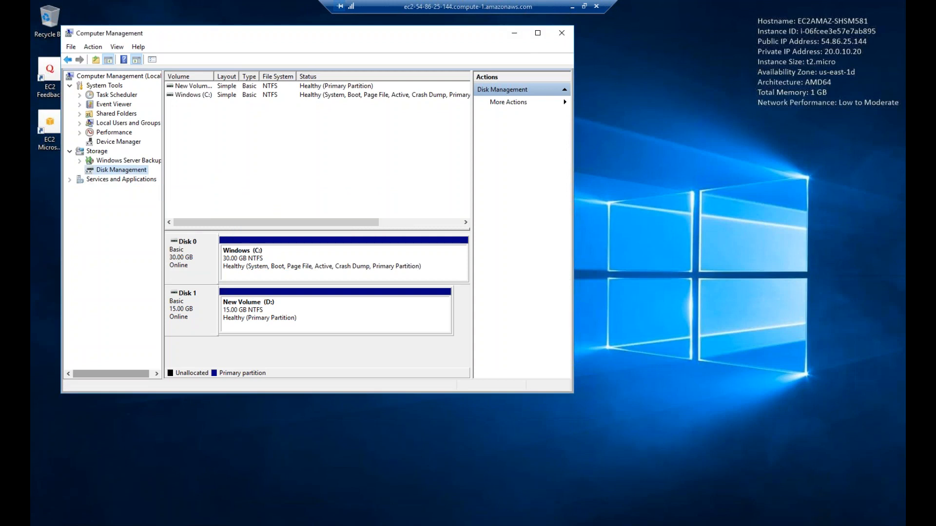
# Browse the D: drive and open class10's Class10.txt to check its contents
pyautogui.rightClick(244, 317)
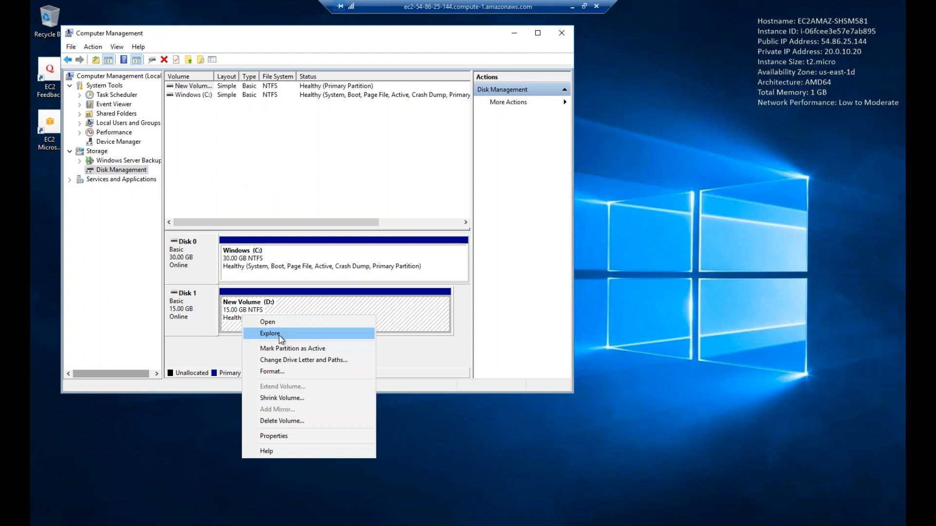
pyautogui.click(279, 334)
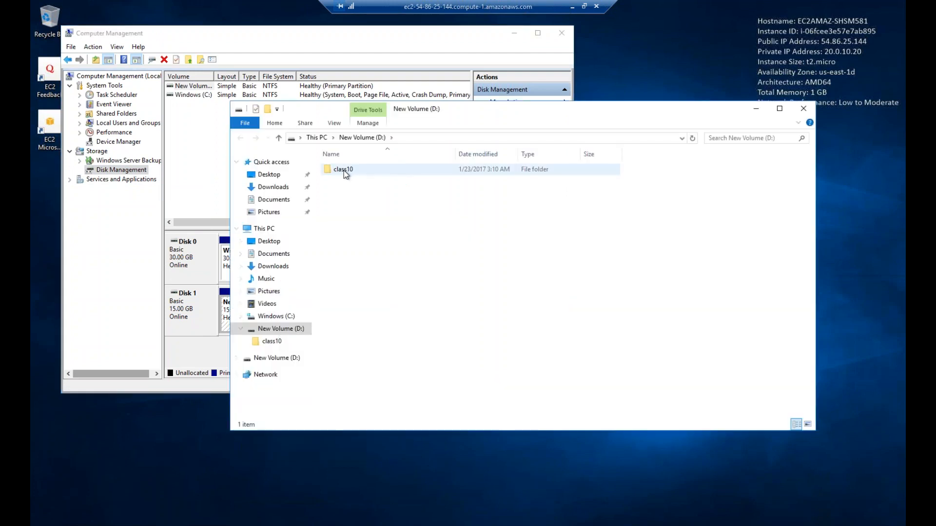
pyautogui.doubleClick(347, 172)
pyautogui.doubleClick(347, 172)
# Close the text file and file browser, then window the remote session over the EC2 console
pyautogui.click(738, 76)
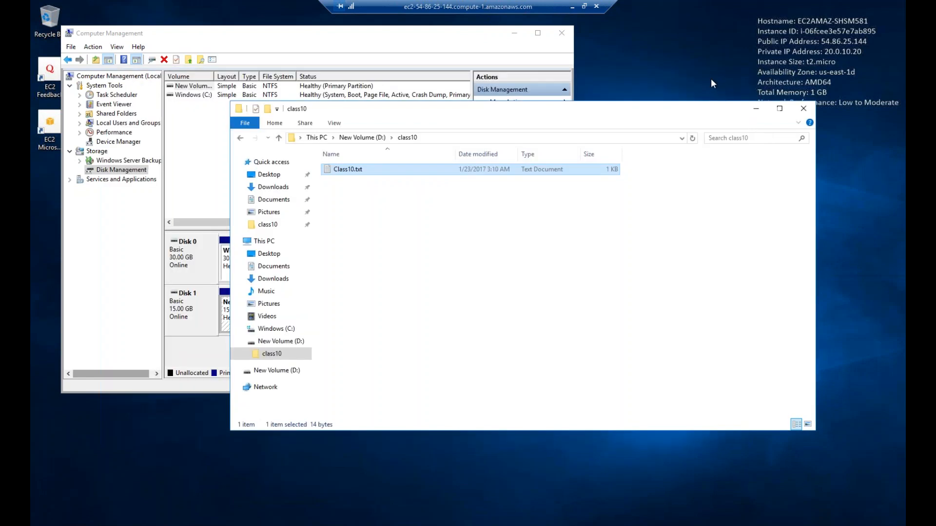
pyautogui.click(803, 108)
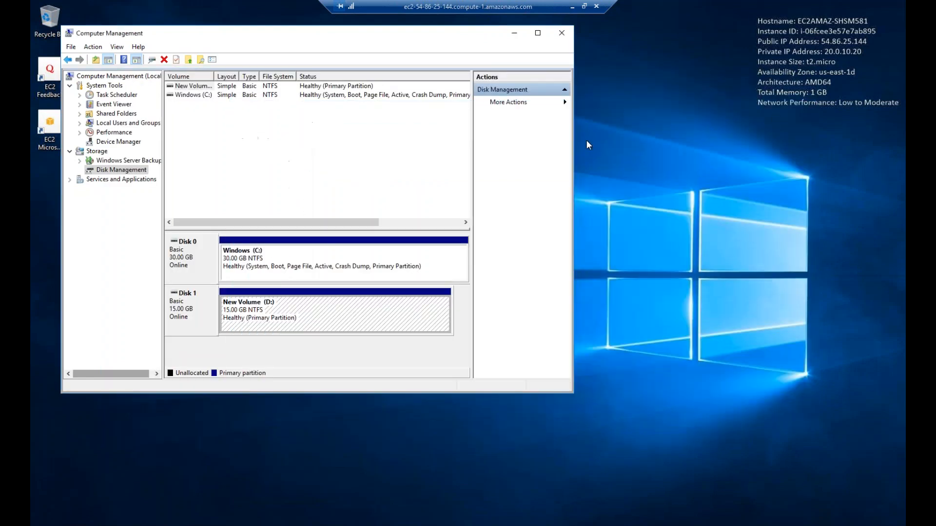
pyautogui.click(583, 6)
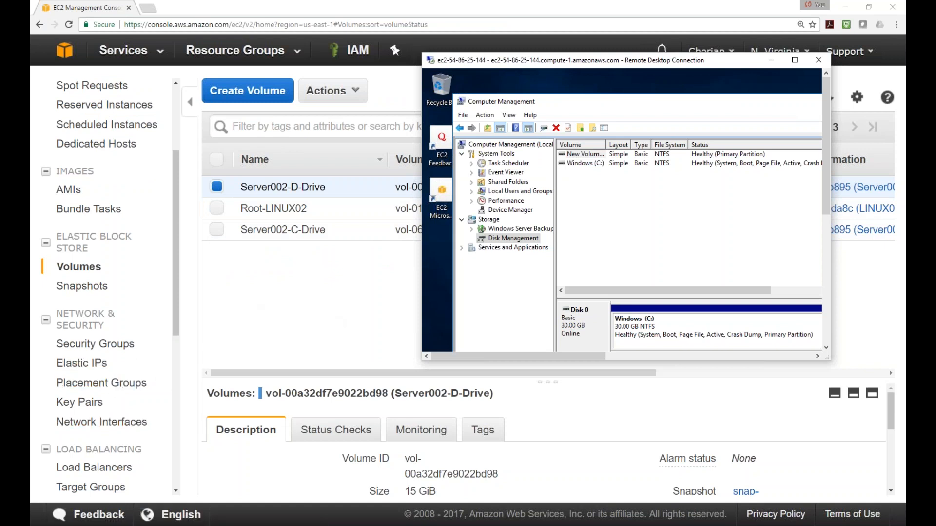
# Show the 15 GiB D drive second snap details in the EBS Snapshots list
pyautogui.click(94, 288)
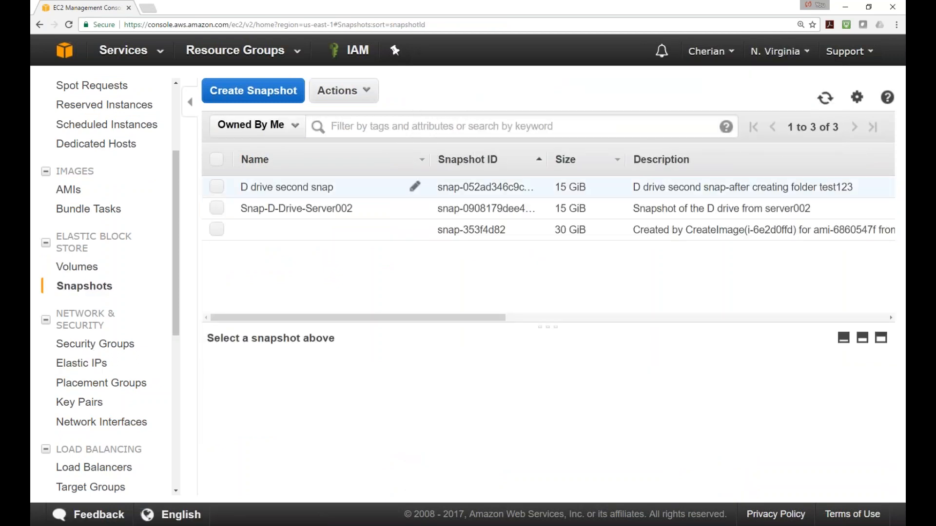
pyautogui.click(221, 191)
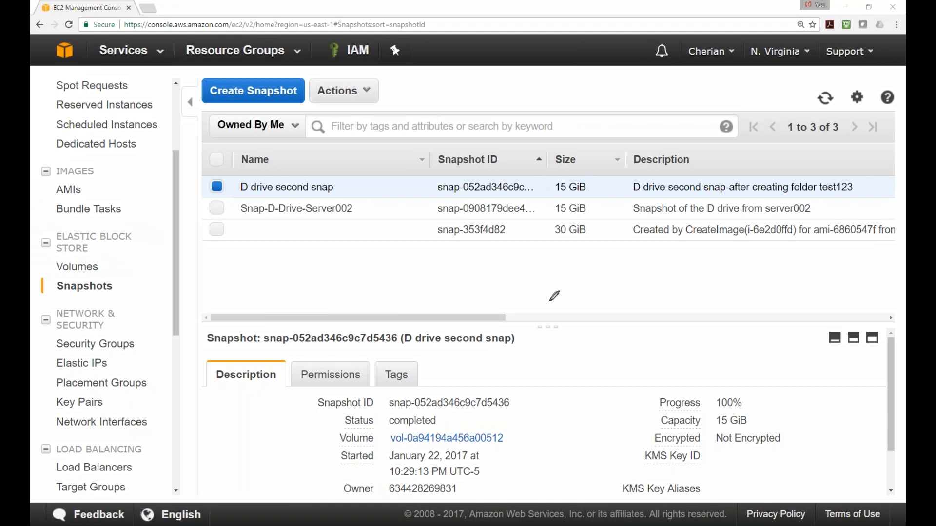
# Handwrite red RPO and RTO notes, bracket them, and draw an arrow beside RTO
pyautogui.moveTo(603, 290); pyautogui.dragTo(639, 266)
pyautogui.moveTo(647, 304)
pyautogui.mouseDown()
pyautogui.moveTo(653, 325)
pyautogui.moveTo(685, 289)
pyautogui.mouseUp()
pyautogui.moveTo(601, 286)
pyautogui.mouseDown()
pyautogui.moveTo(586, 295)
pyautogui.moveTo(632, 345)
pyautogui.mouseUp()
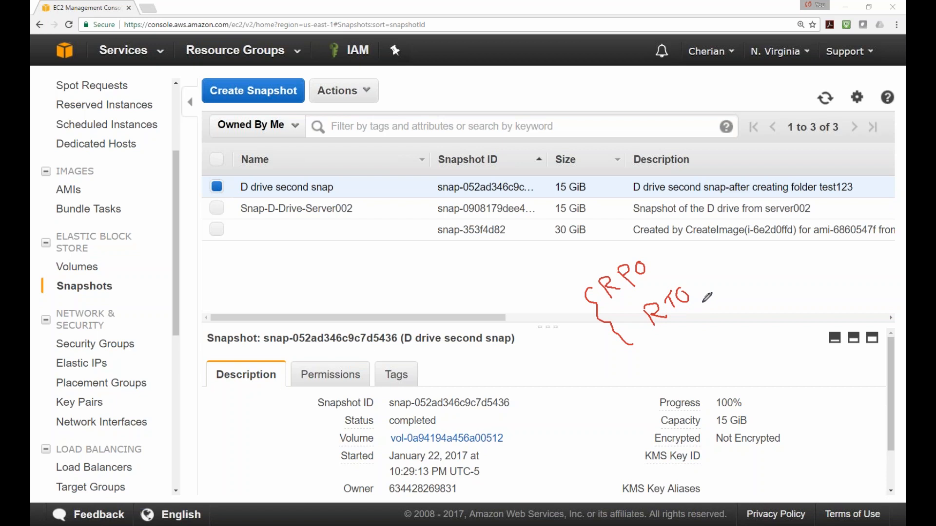
pyautogui.moveTo(700, 285)
pyautogui.mouseDown()
pyautogui.moveTo(720, 268)
pyautogui.moveTo(712, 267)
pyautogui.moveTo(721, 278)
pyautogui.mouseUp()
# Draw a red 1 AM note with a timeline, a crossed-out 6 AM, and a link to the newest snapshot
pyautogui.moveTo(341, 267)
pyautogui.mouseDown()
pyautogui.moveTo(360, 247)
pyautogui.moveTo(364, 258)
pyautogui.moveTo(375, 242)
pyautogui.moveTo(380, 249)
pyautogui.mouseUp()
pyautogui.moveTo(321, 255)
pyautogui.mouseDown()
pyautogui.moveTo(329, 268)
pyautogui.moveTo(420, 244)
pyautogui.moveTo(363, 237)
pyautogui.moveTo(405, 239)
pyautogui.moveTo(417, 252)
pyautogui.mouseUp()
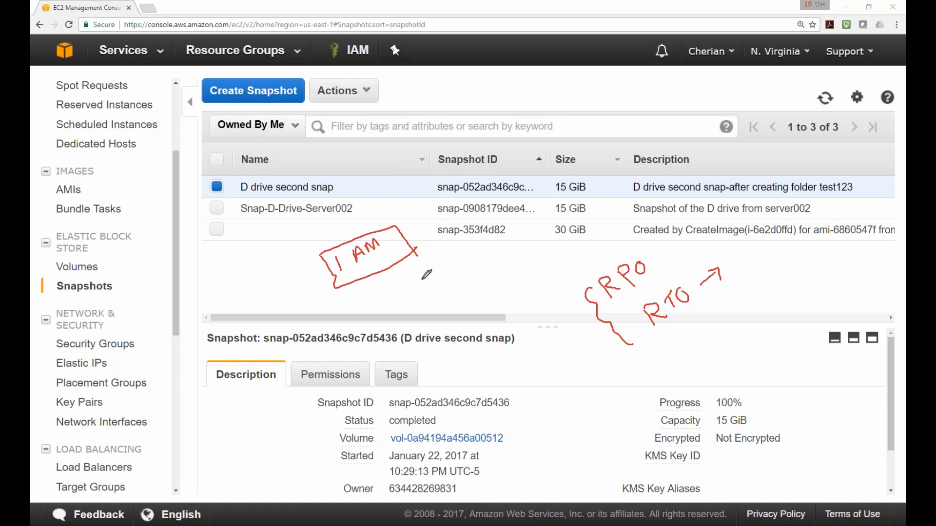
pyautogui.moveTo(376, 300)
pyautogui.mouseDown()
pyautogui.moveTo(452, 293)
pyautogui.moveTo(569, 248)
pyautogui.mouseUp()
pyautogui.moveTo(737, 155)
pyautogui.mouseDown()
pyautogui.moveTo(732, 166)
pyautogui.moveTo(745, 152)
pyautogui.moveTo(789, 147)
pyautogui.mouseUp()
pyautogui.moveTo(360, 215); pyautogui.dragTo(365, 215)
pyautogui.moveTo(689, 125); pyautogui.dragTo(730, 145)
pyautogui.moveTo(715, 112); pyautogui.dragTo(693, 162)
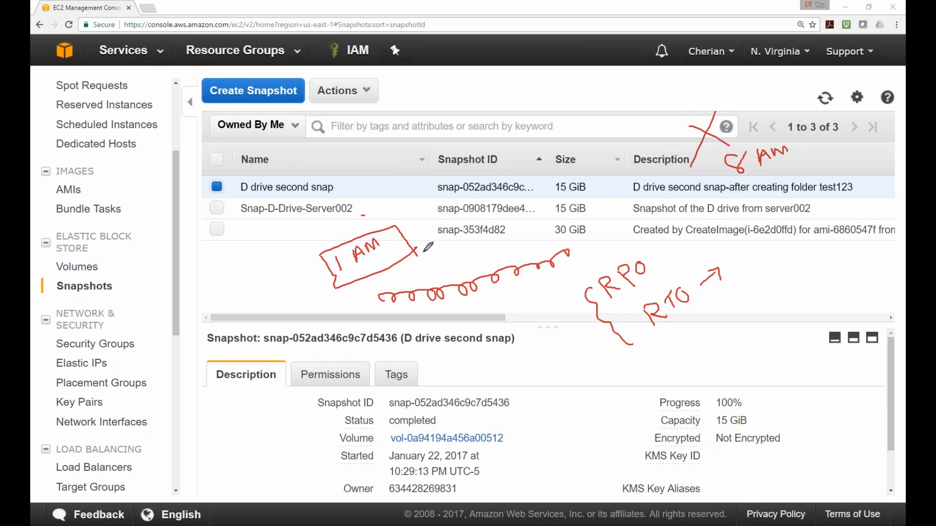
pyautogui.moveTo(414, 249)
pyautogui.mouseDown()
pyautogui.moveTo(644, 171)
pyautogui.moveTo(635, 192)
pyautogui.mouseUp()
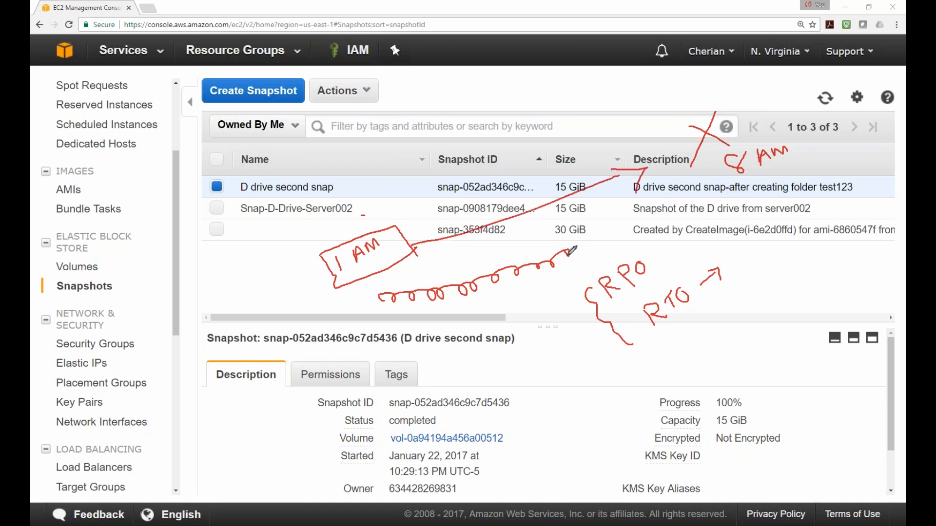
pyautogui.moveTo(418, 227); pyautogui.dragTo(414, 249)
# Circle RPO, write -24 beside it and 1 by the RTO arrow, plus emphasis strokes
pyautogui.moveTo(651, 257)
pyautogui.mouseDown()
pyautogui.moveTo(592, 280)
pyautogui.moveTo(646, 257)
pyautogui.mouseUp()
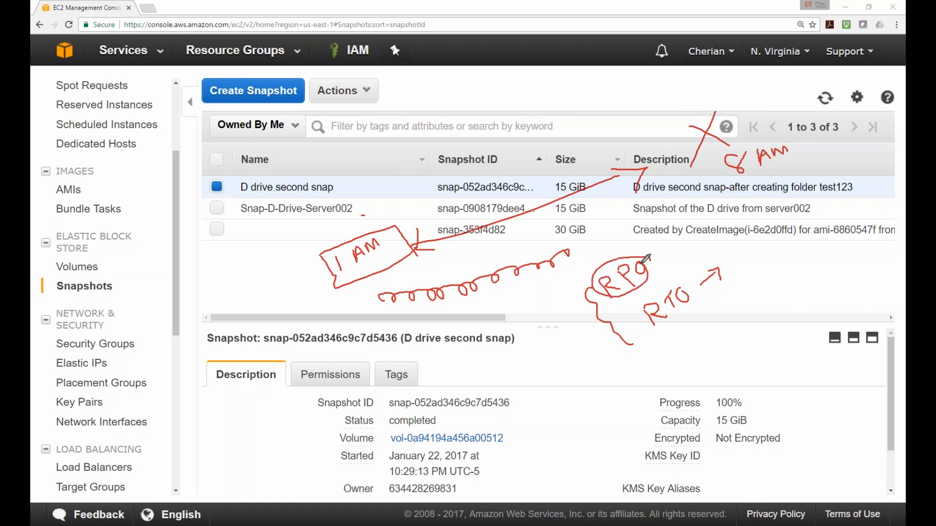
pyautogui.moveTo(797, 272)
pyautogui.mouseDown()
pyautogui.moveTo(810, 290)
pyautogui.moveTo(832, 276)
pyautogui.mouseUp()
pyautogui.moveTo(618, 373); pyautogui.dragTo(636, 367)
pyautogui.moveTo(612, 401)
pyautogui.mouseDown()
pyautogui.moveTo(646, 378)
pyautogui.moveTo(658, 394)
pyautogui.mouseUp()
pyautogui.moveTo(668, 257); pyautogui.dragTo(700, 257)
pyautogui.moveTo(702, 242)
pyautogui.mouseDown()
pyautogui.moveTo(699, 257)
pyautogui.moveTo(714, 250)
pyautogui.mouseUp()
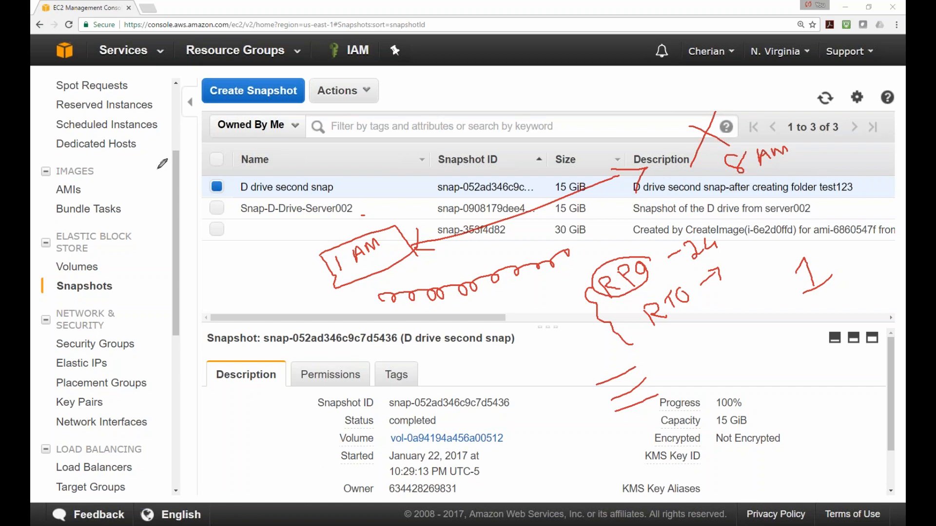
# Clear the red screen notes and load google.com in a new tab
pyautogui.hotkey('ctrl', 'shift', '6')
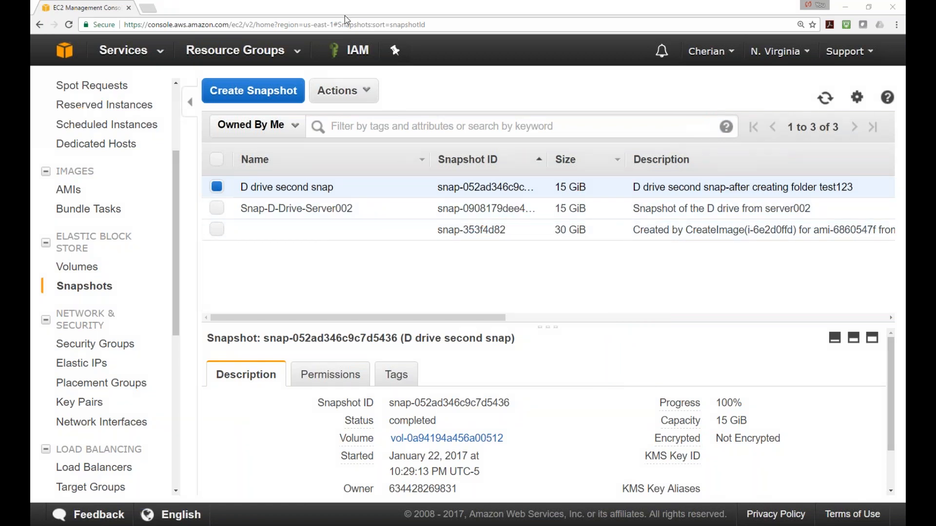
pyautogui.click(148, 8)
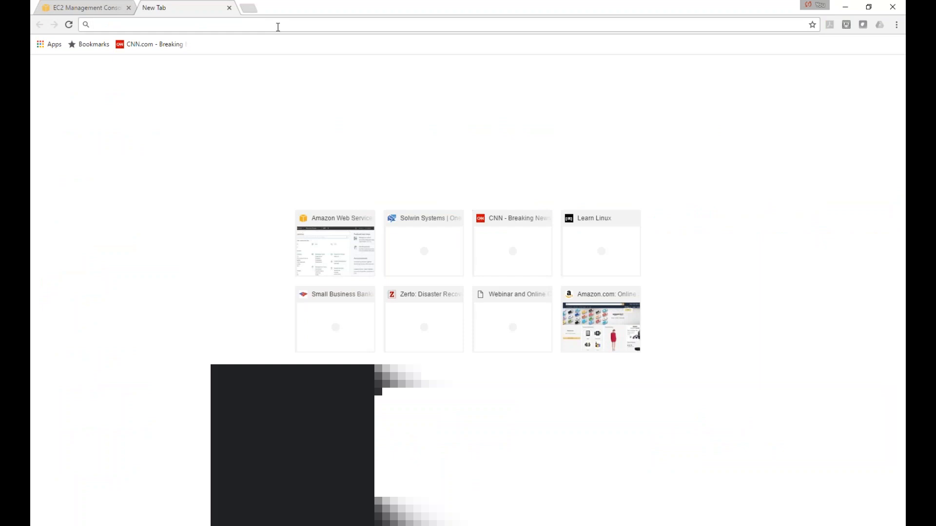
pyautogui.write('goog')
pyautogui.press('Return')
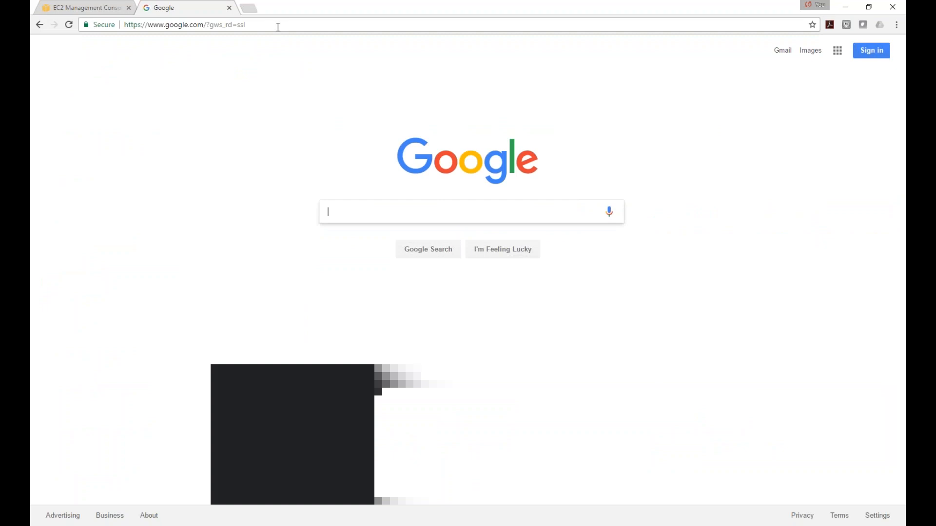
# Search Google for skeddly and open the Skeddly website
pyautogui.write('skeddly')
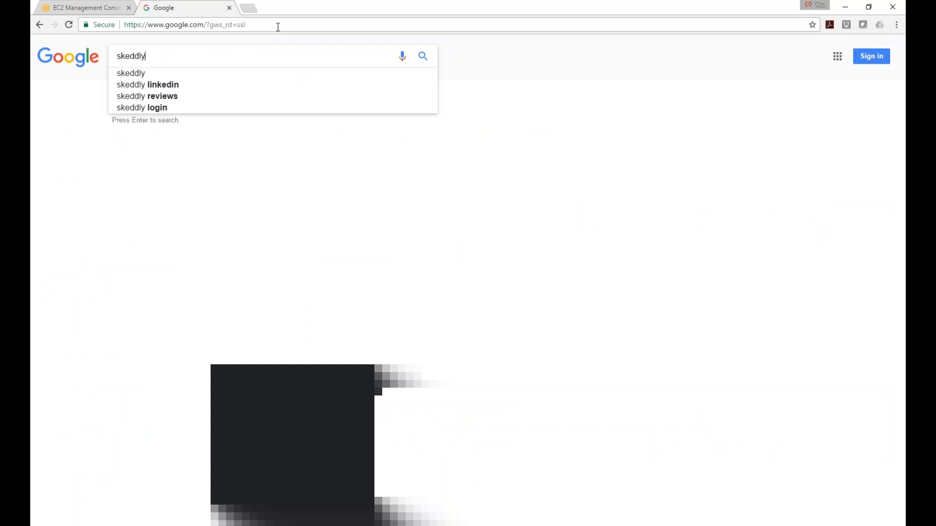
pyautogui.press('Return')
pyautogui.click(222, 130)
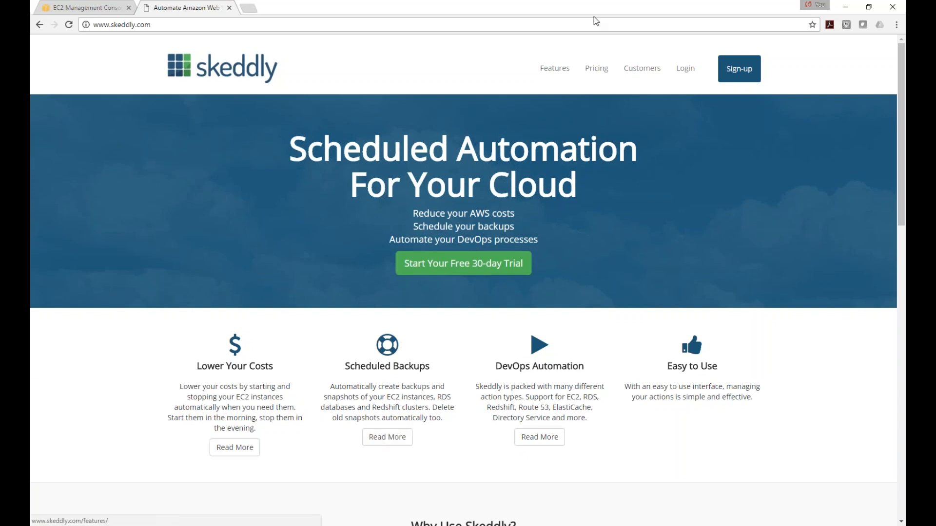
# Open Skeddly's Features > Snapshots and Images page and scroll through it
pyautogui.click(565, 71)
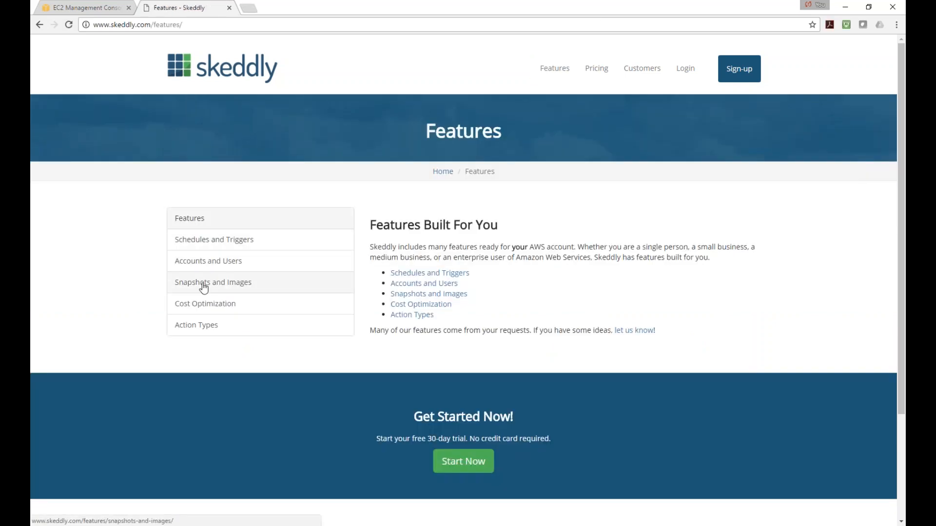
pyautogui.click(220, 291)
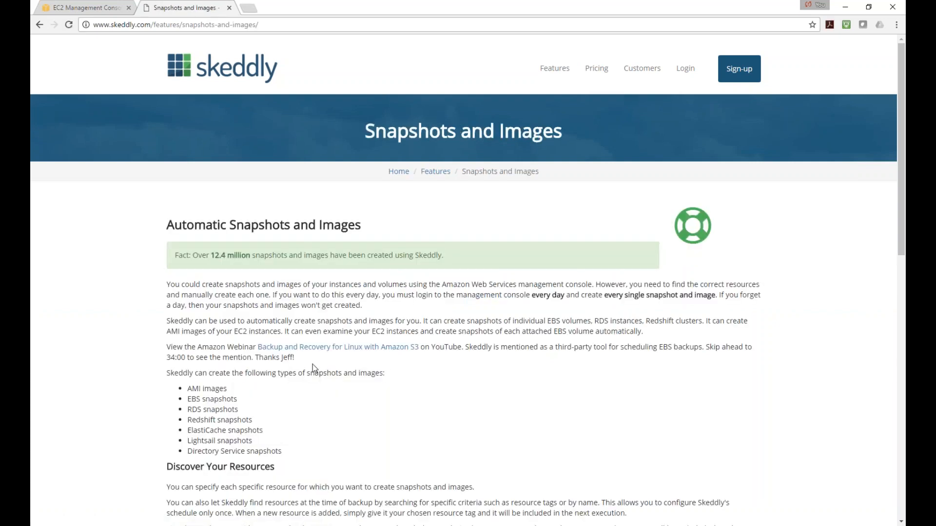
pyautogui.scroll(-1, 313, 309)
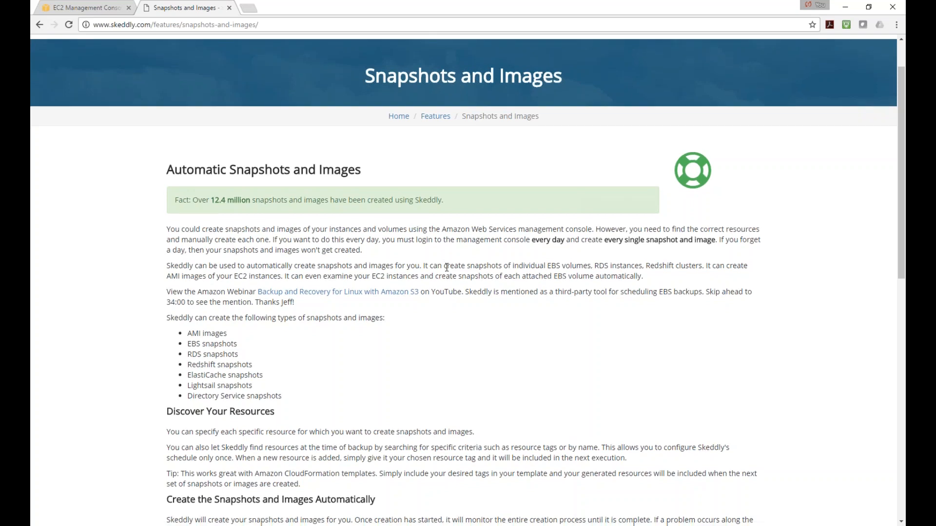
pyautogui.scroll(-1, 447, 269)
# Highlight the Automatic Snapshots heading on the Snapshots and Images page
pyautogui.click(271, 23)
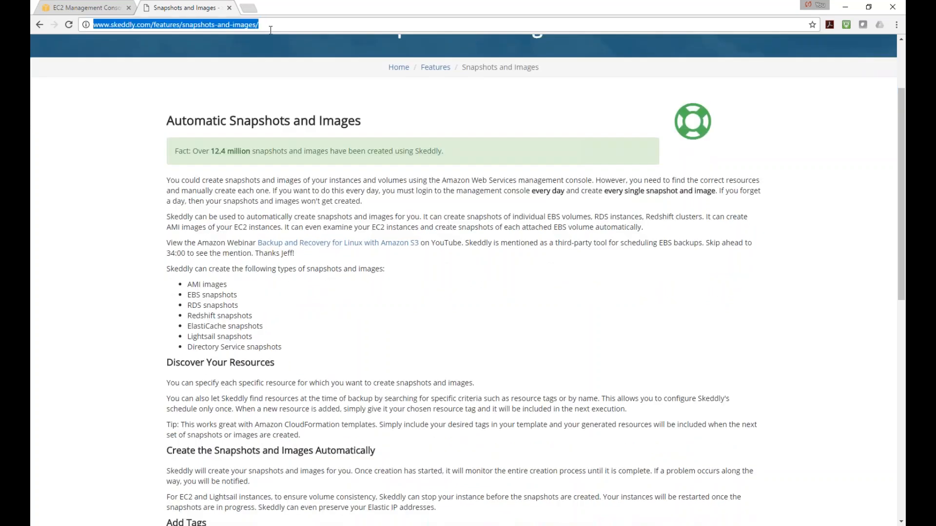
pyautogui.hotkey('alt', 'Tab')
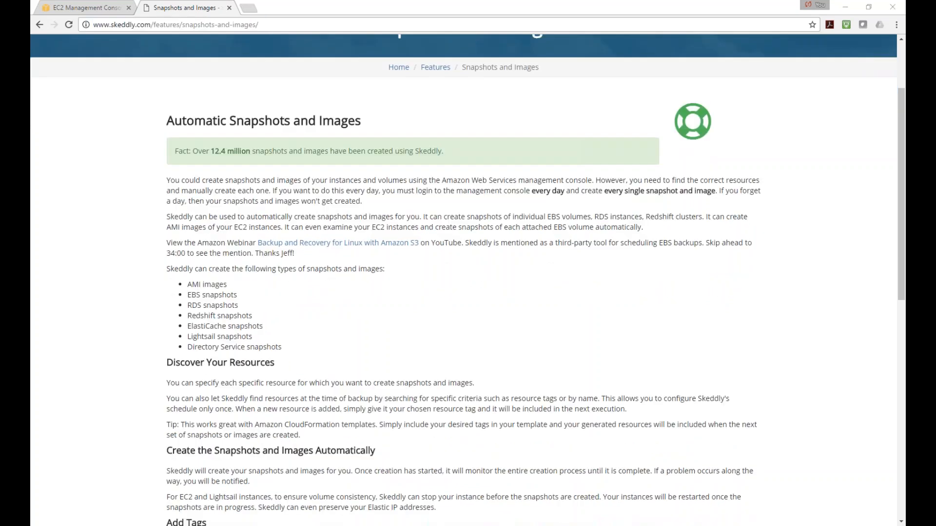
pyautogui.scroll(2, 359, 258)
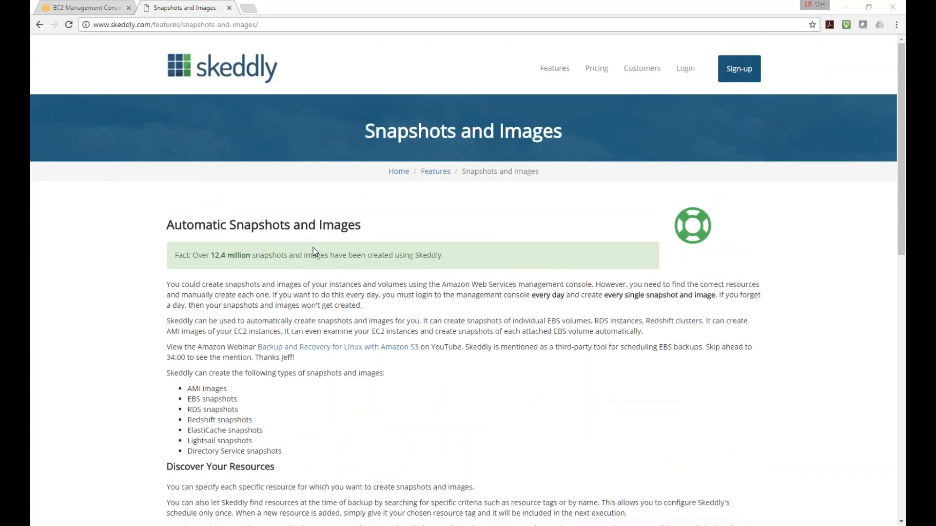
pyautogui.moveTo(368, 224); pyautogui.dragTo(320, 225)
pyautogui.click(420, 230)
pyautogui.moveTo(169, 225); pyautogui.dragTo(291, 227)
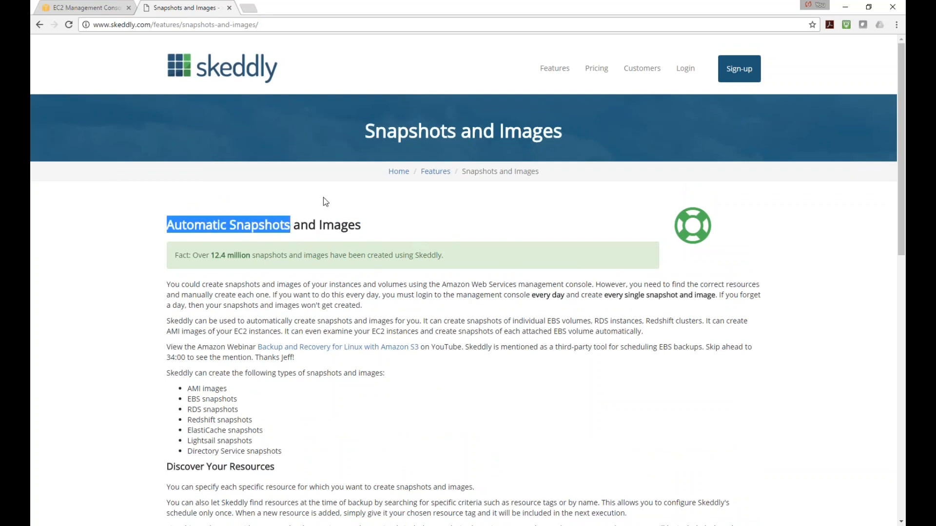
pyautogui.click(110, 8)
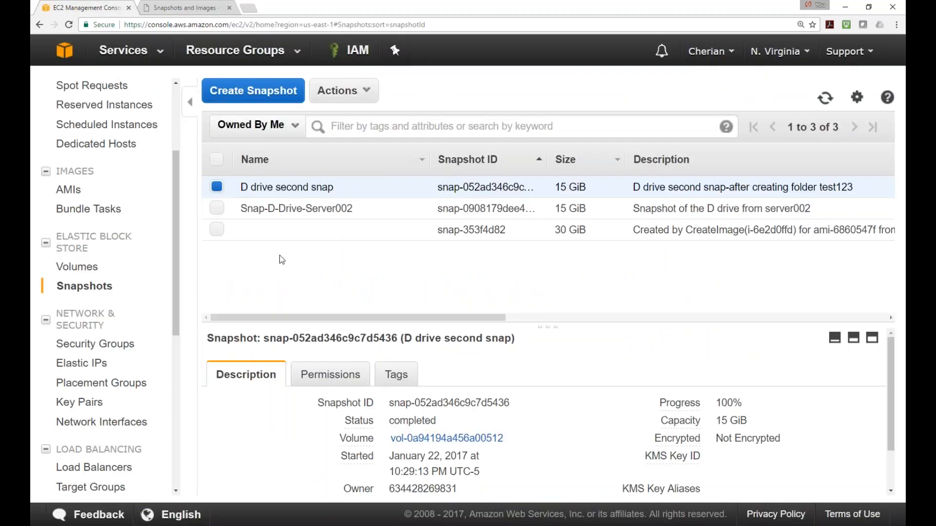
# Uncheck D drive second snap in the Snapshots list of three EBS snapshots
pyautogui.click(217, 187)
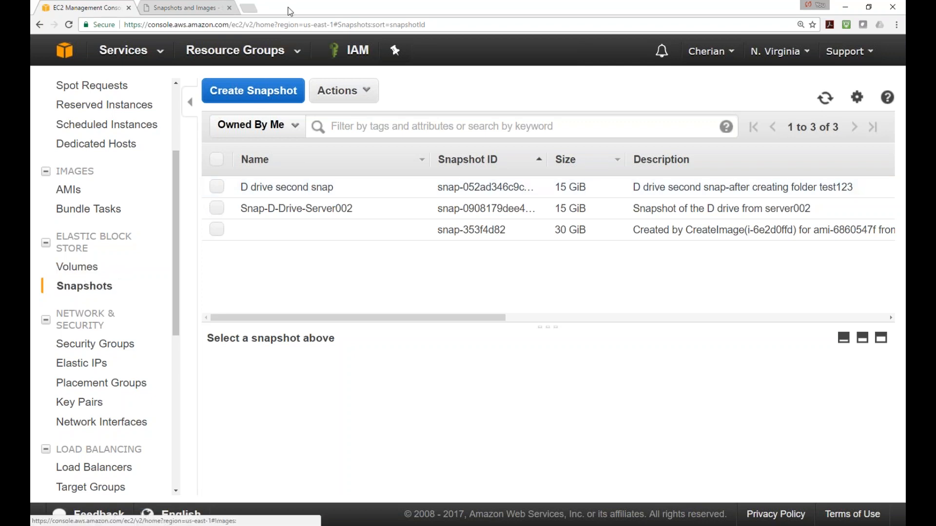
# In a new Chrome tab, load google.com and search for 'n2w'
pyautogui.click(248, 8)
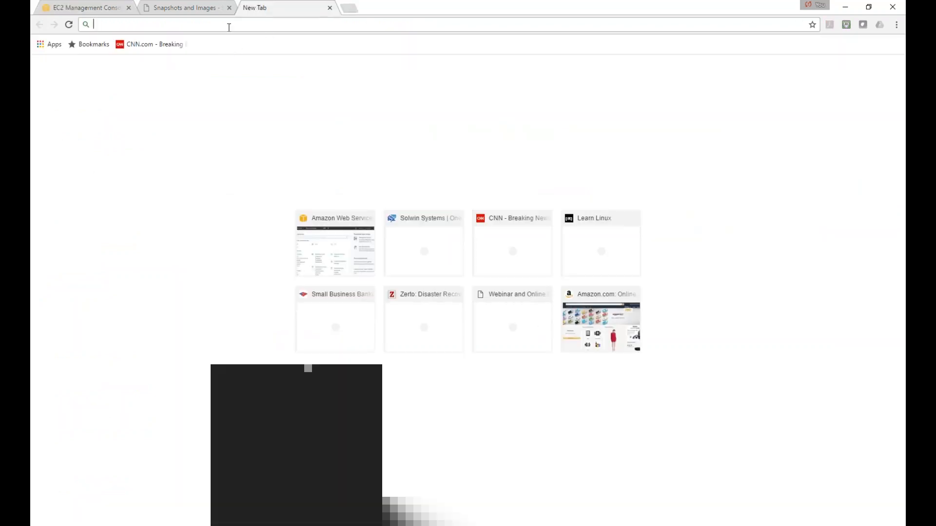
pyautogui.write('goo')
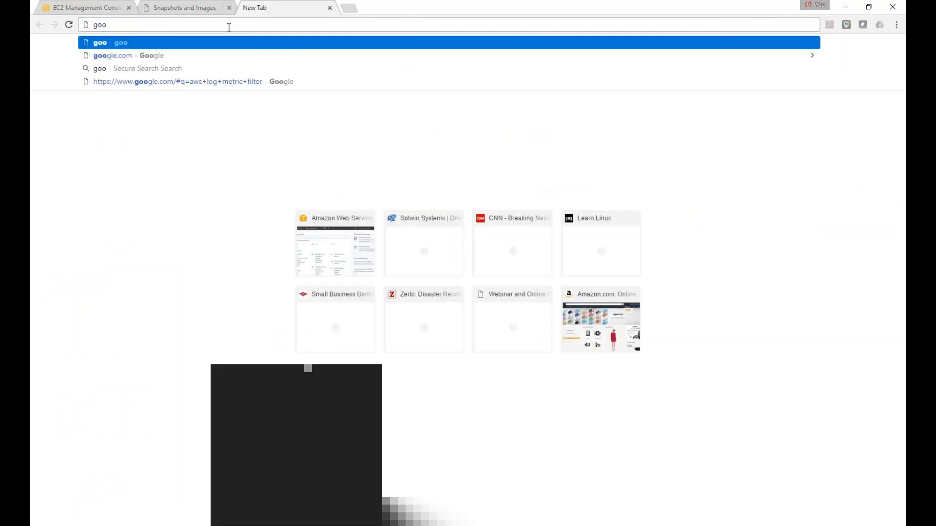
pyautogui.write('gle.com')
pyautogui.press('Return')
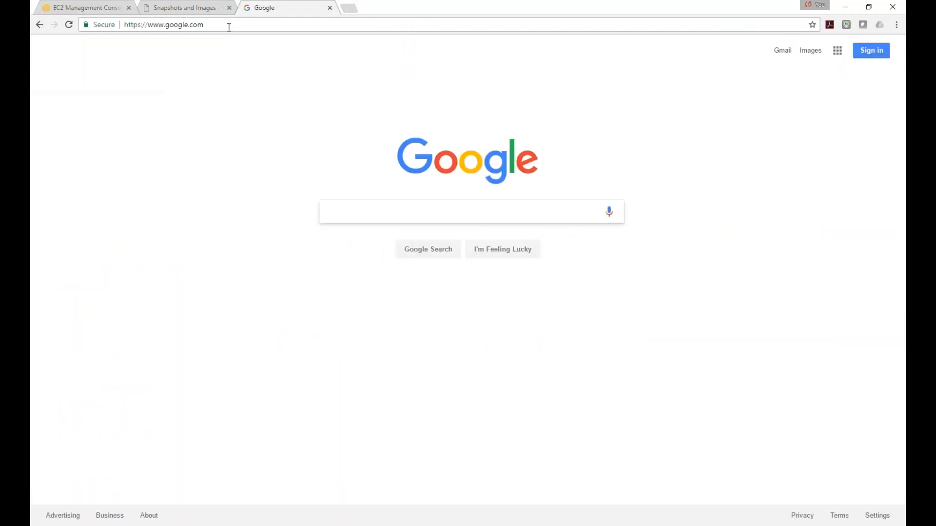
pyautogui.write('n2w')
pyautogui.press('Return')
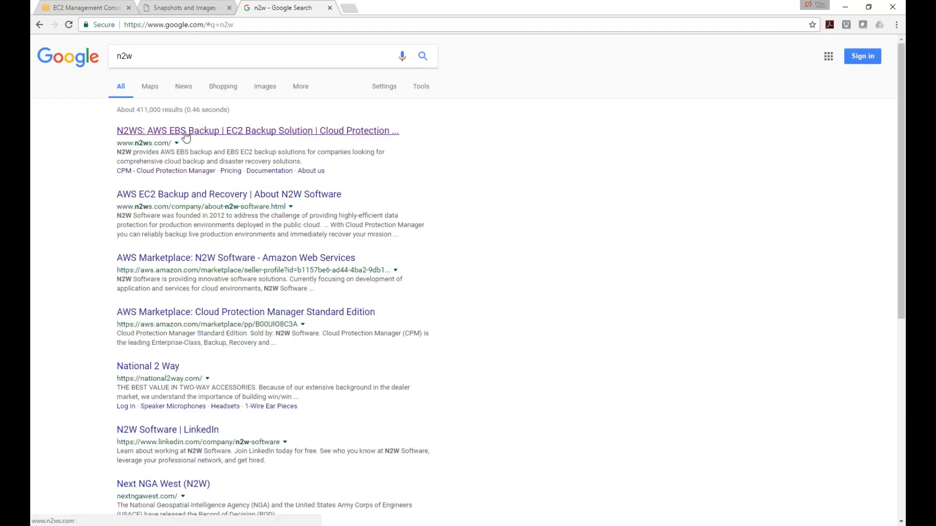
# Open the N2W Software homepage from the top result and select its web address
pyautogui.click(186, 132)
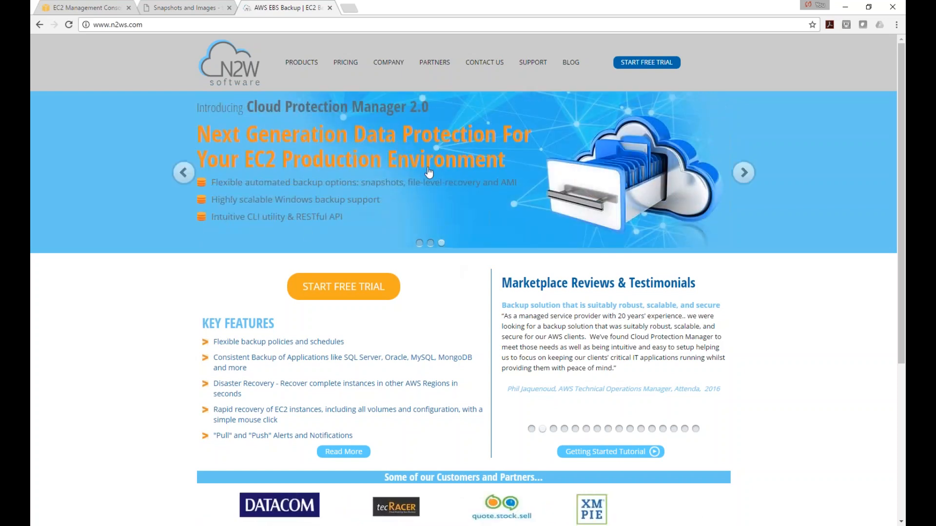
pyautogui.click(232, 27)
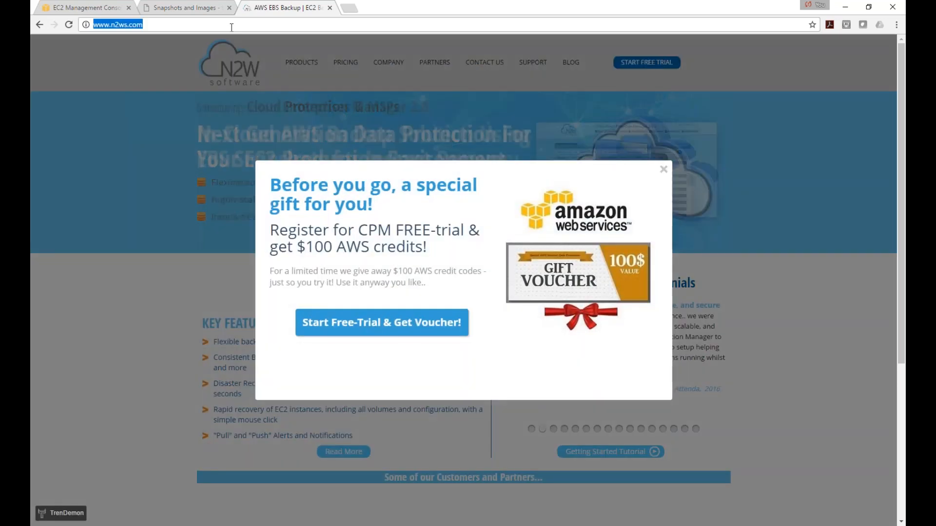
pyautogui.hotkey('alt', 'Tab')
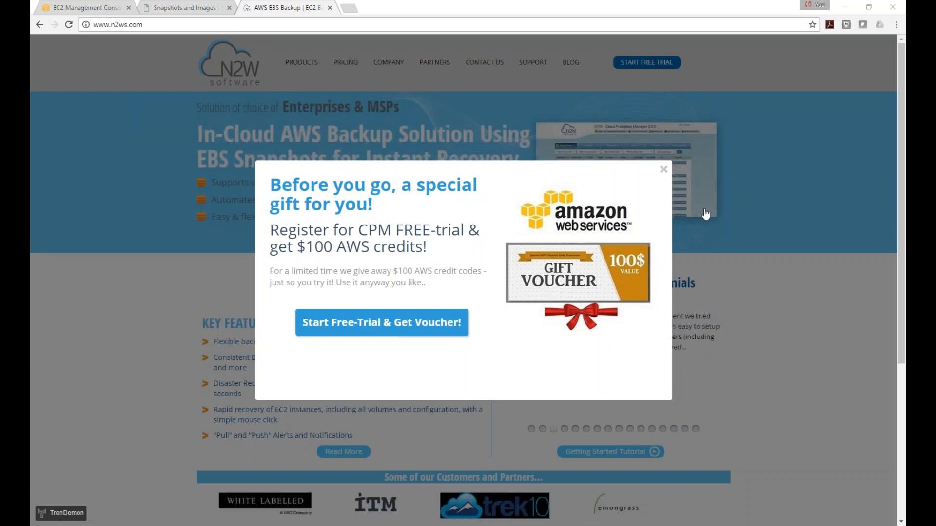
# Dismiss the gift-voucher popup and scroll through the n2ws.com homepage overview
pyautogui.click(663, 169)
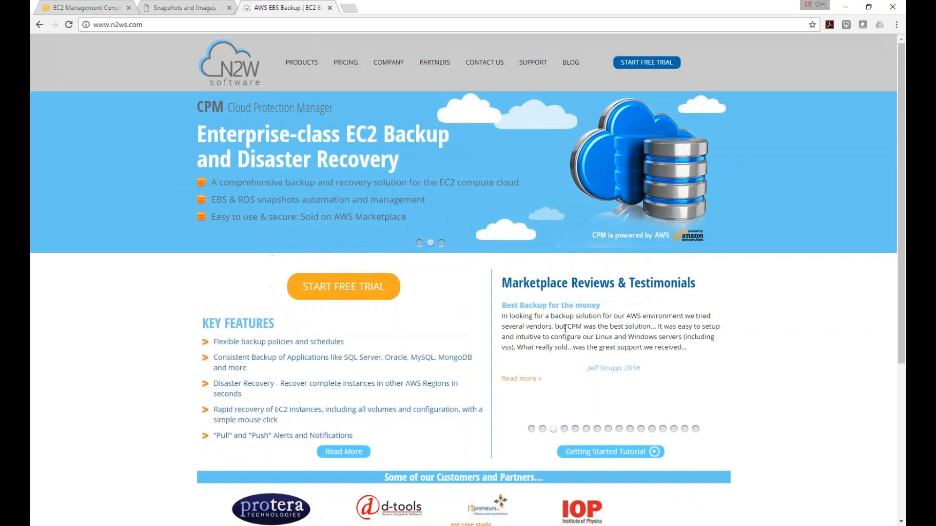
pyautogui.scroll(-3, 551, 320)
pyautogui.scroll(3, 552, 327)
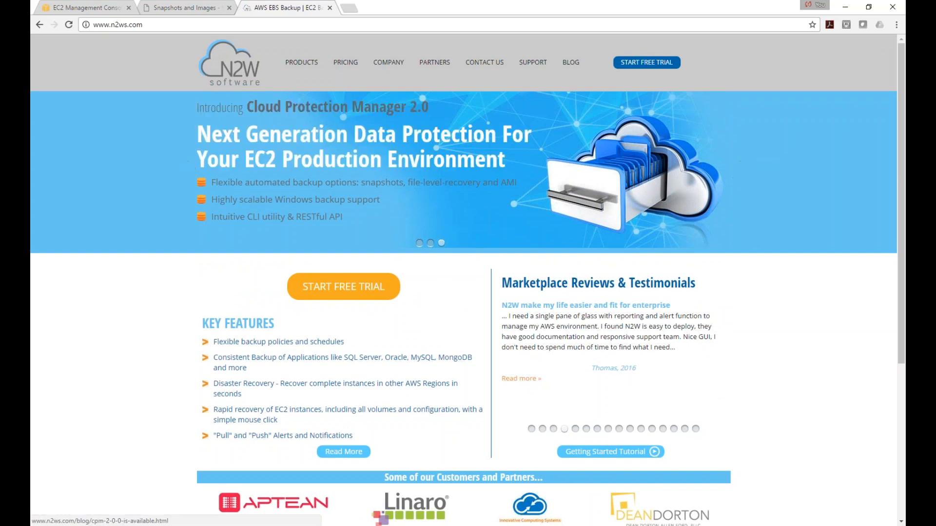
pyautogui.moveTo(302, 62)
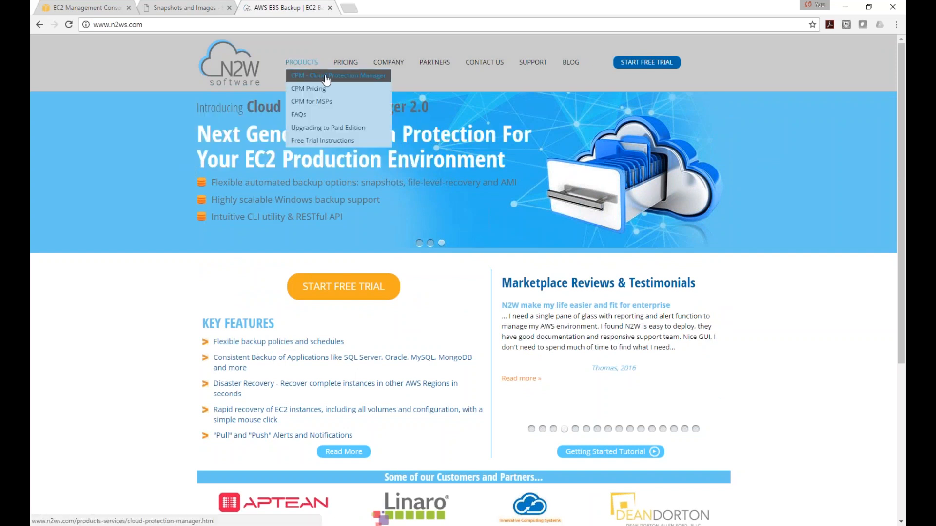
# Open and skim the CPM - Cloud Protection Manager product page
pyautogui.click(326, 79)
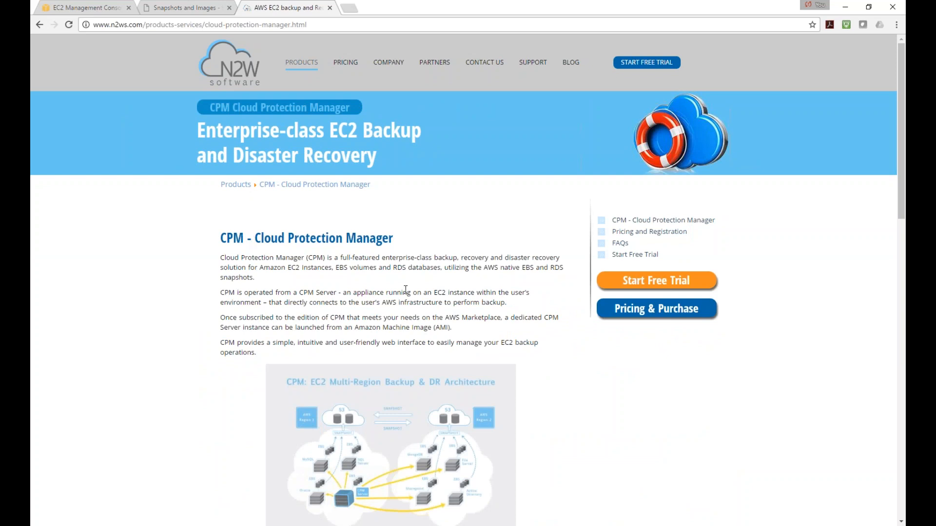
pyautogui.scroll(-2, 405, 290)
pyautogui.scroll(1, 397, 300)
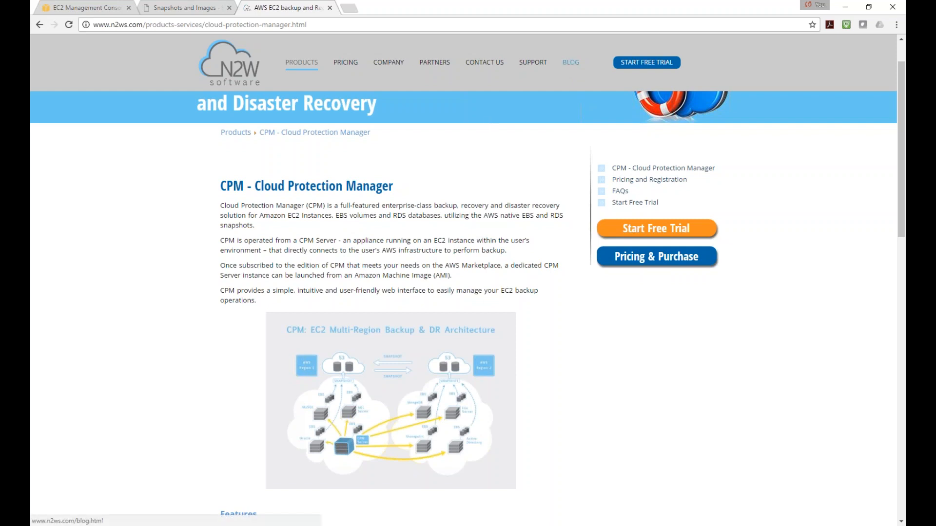
# Browse the N2WS blog listing and return to its top
pyautogui.click(566, 65)
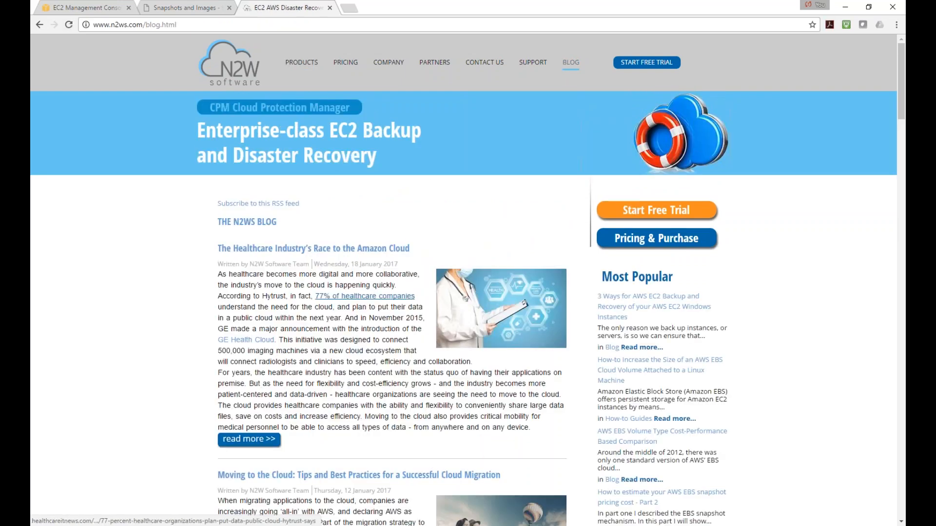
pyautogui.scroll(-13, 351, 295)
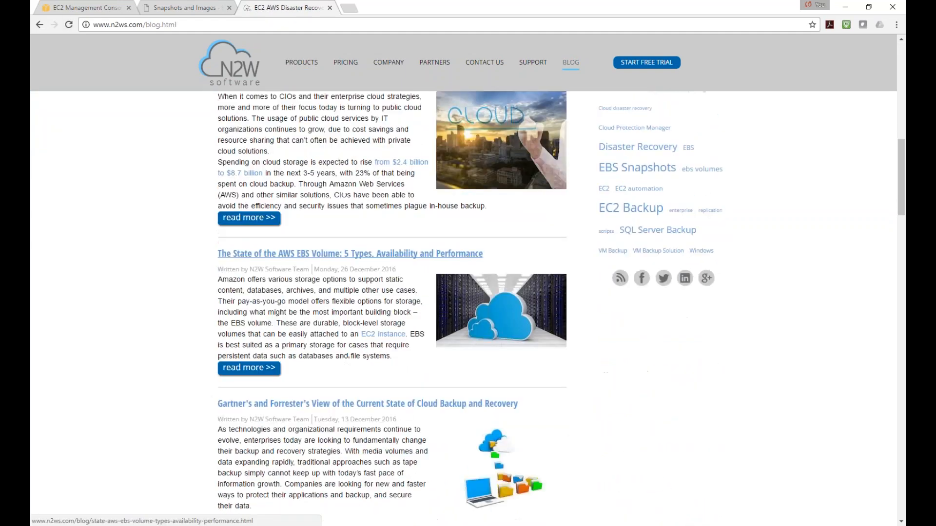
pyautogui.scroll(-6, 360, 302)
pyautogui.scroll(-11, 360, 302)
pyautogui.press('Home')
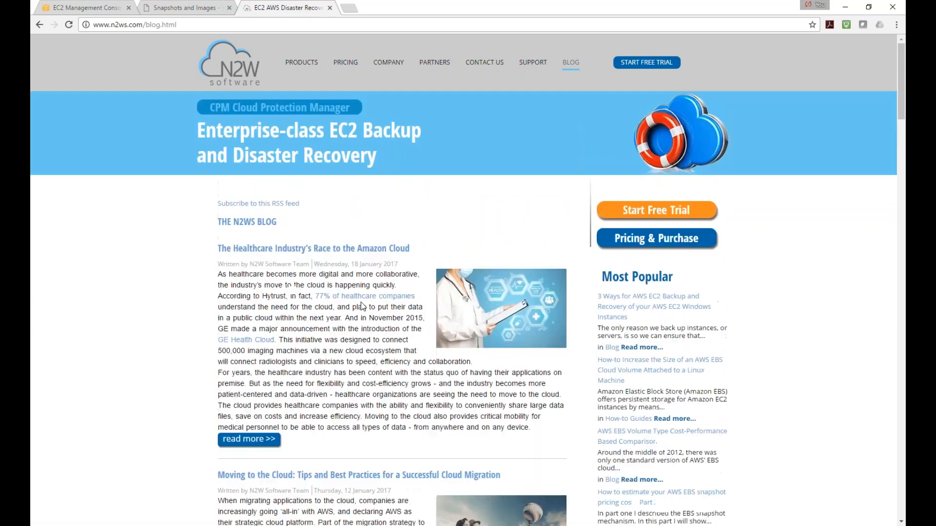
pyautogui.moveTo(527, 68)
# Open the '3 Ways For AWS EC2 Backup' article and copy its web address
pyautogui.click(632, 307)
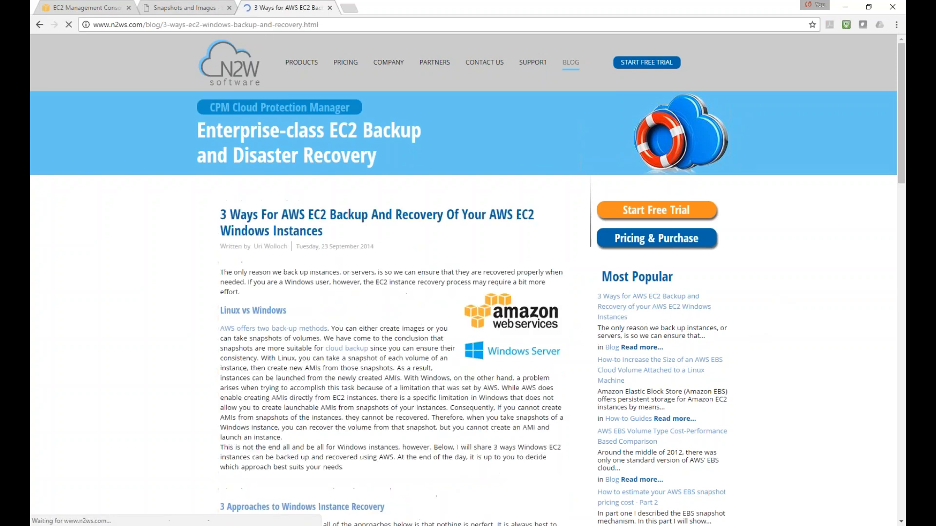
pyautogui.click(338, 25)
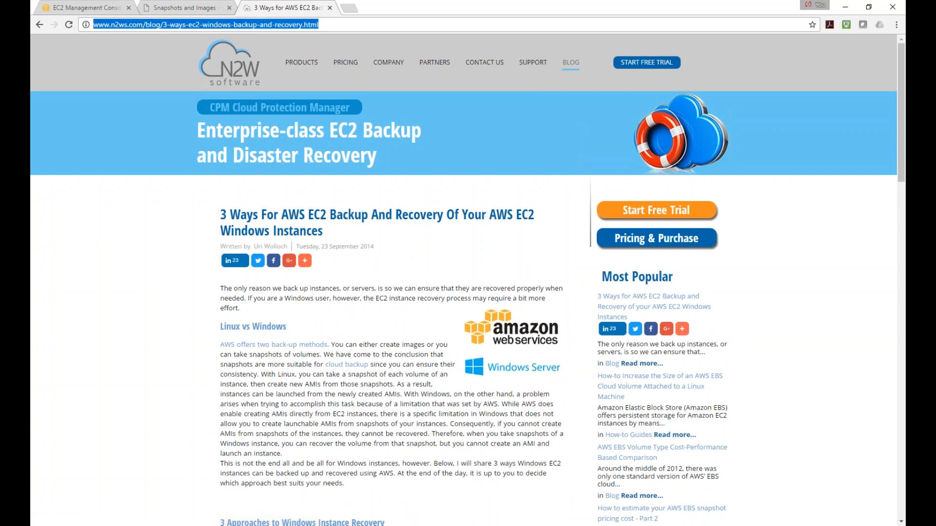
pyautogui.hotkey('alt', 'Tab')
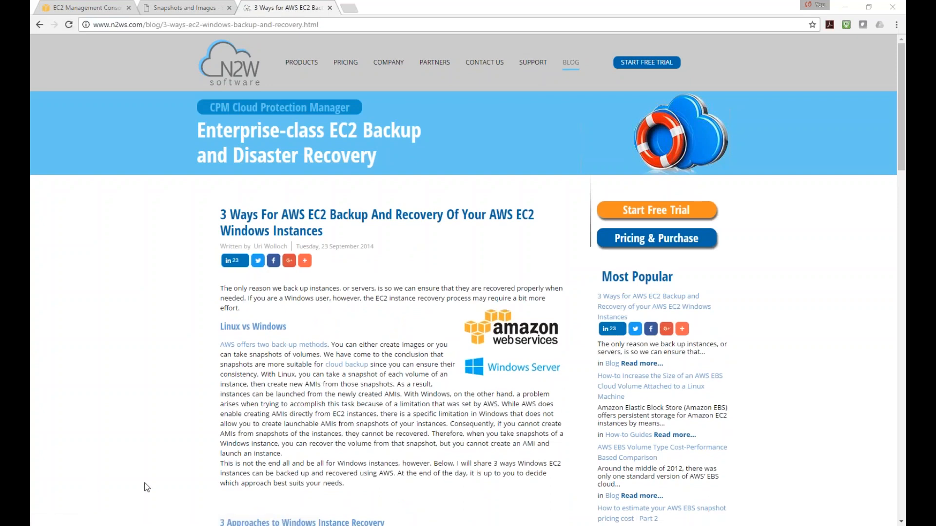
# Read through the article, then return to the EC2 console's Snapshots list
pyautogui.scroll(-2, 291, 206)
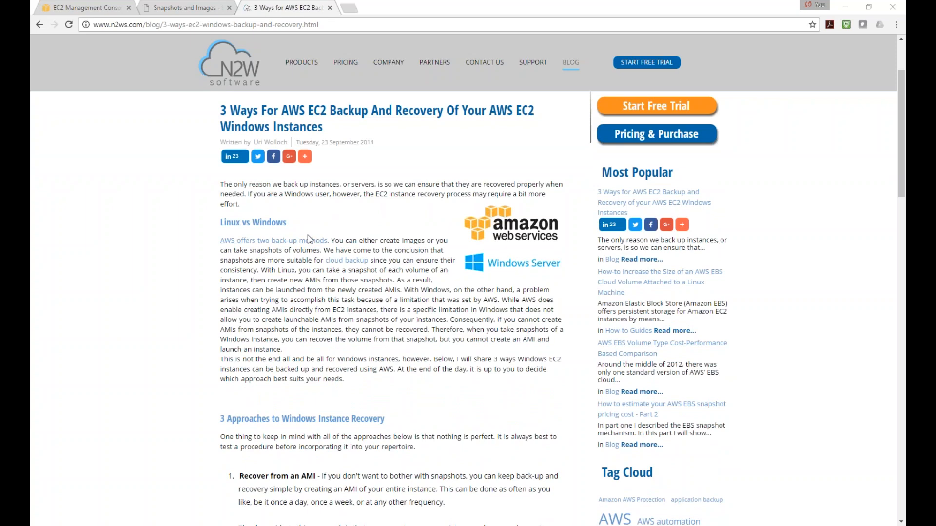
pyautogui.scroll(-3, 308, 235)
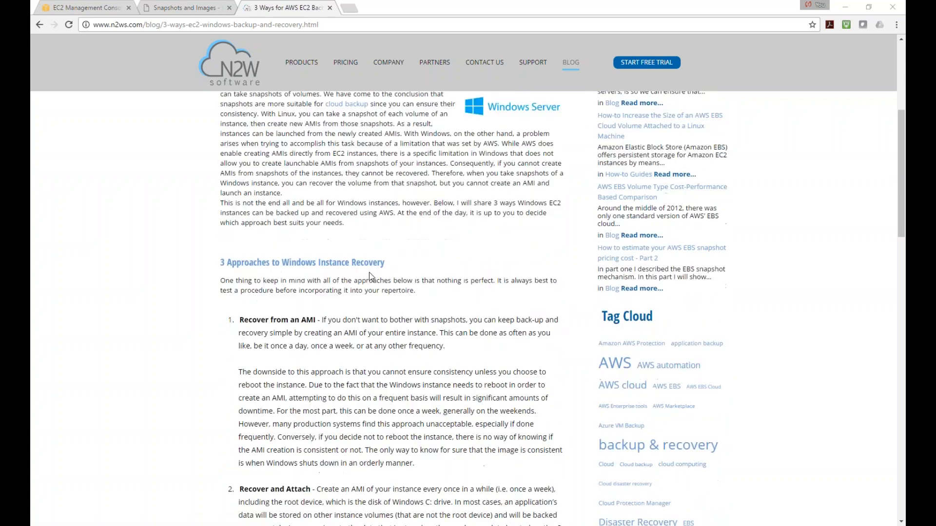
pyautogui.scroll(-2, 373, 277)
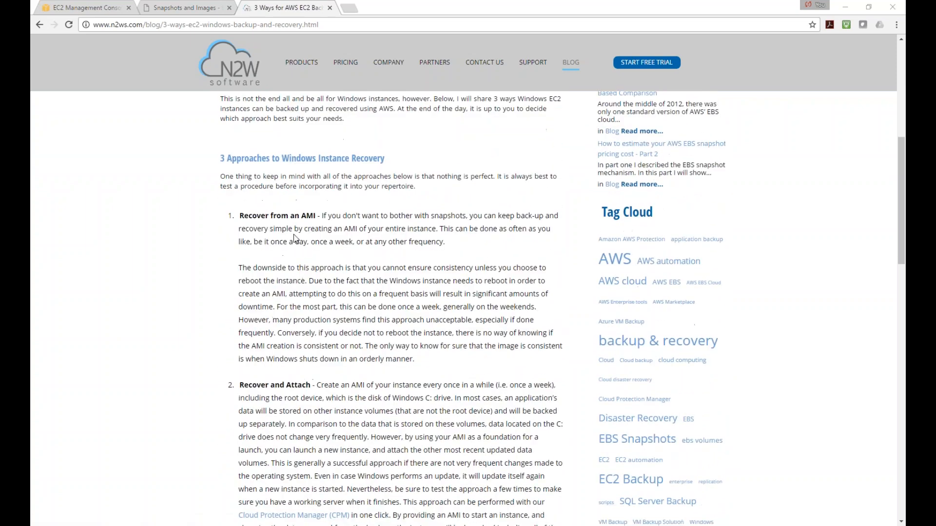
pyautogui.scroll(-3, 296, 238)
pyautogui.scroll(-10, 285, 244)
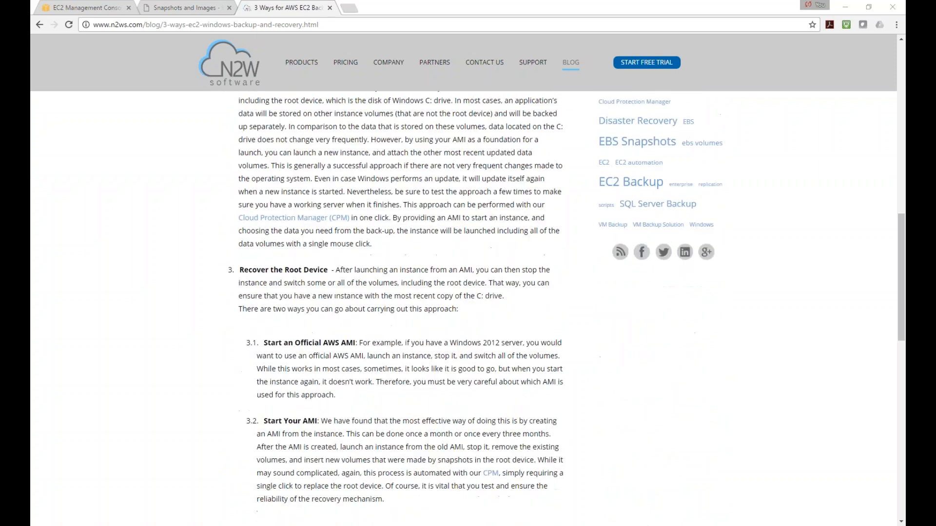
pyautogui.scroll(-5, 297, 320)
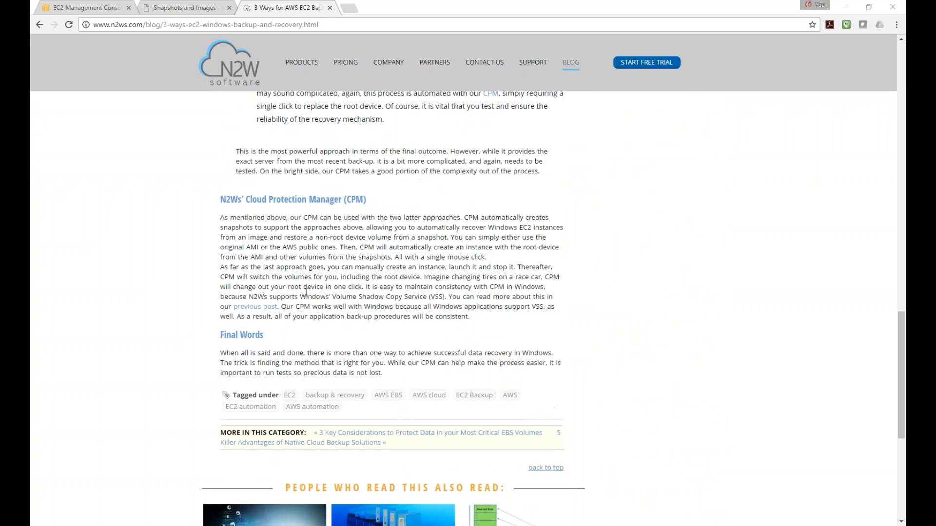
pyautogui.scroll(10, 298, 320)
pyautogui.scroll(1, 459, 197)
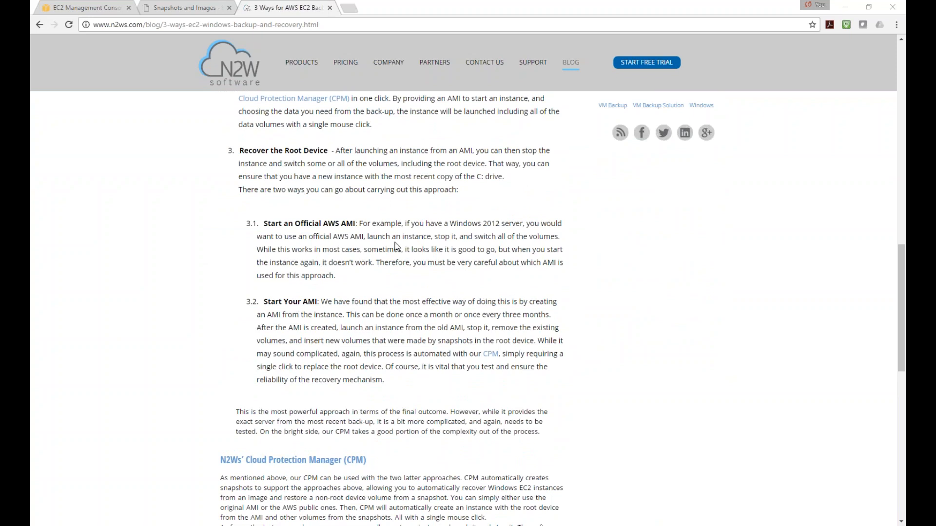
pyautogui.scroll(1, 397, 247)
pyautogui.moveTo(487, 215); pyautogui.dragTo(235, 232)
pyautogui.scroll(2, 273, 232)
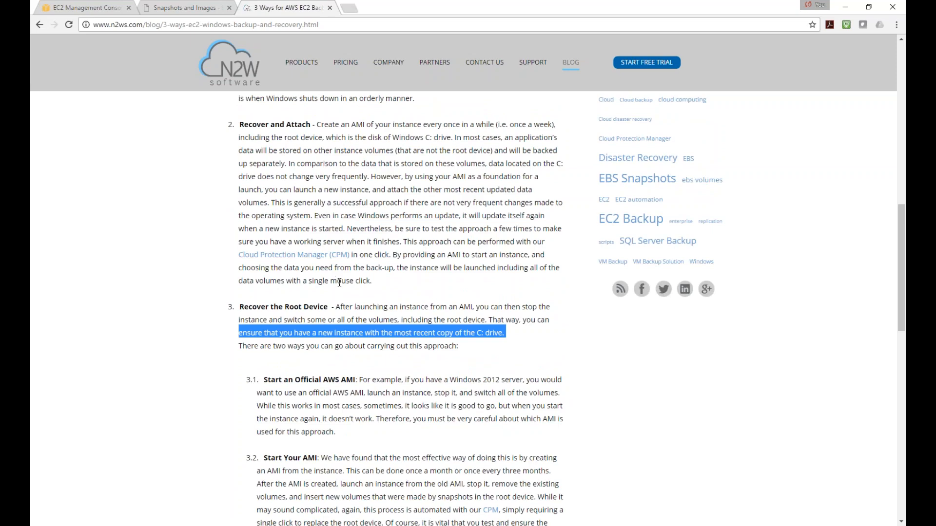
pyautogui.scroll(4, 339, 282)
pyautogui.click(110, 8)
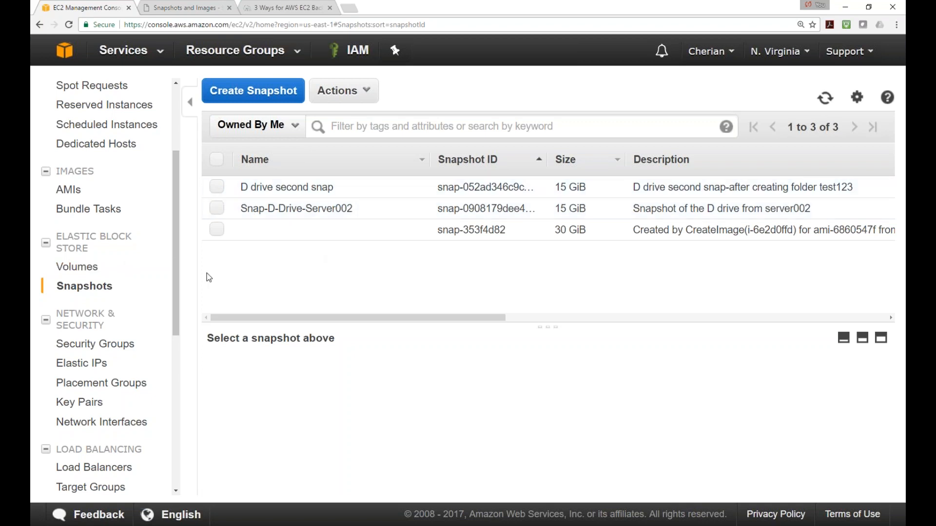
# Detach the Server002-D-Drive volume from its server and refresh the Volumes list
pyautogui.moveTo(174, 246)
pyautogui.mouseDown()
pyautogui.moveTo(180, 241)
pyautogui.moveTo(179, 258)
pyautogui.mouseUp()
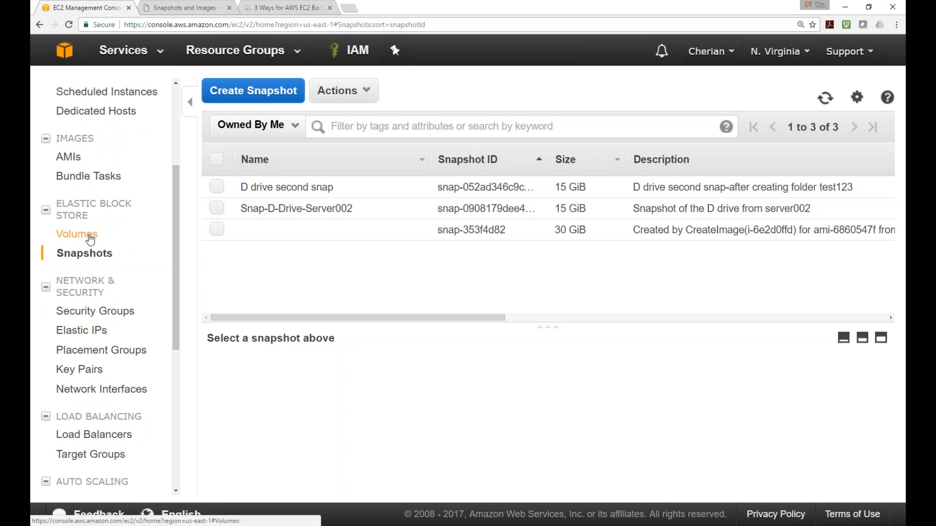
pyautogui.click(90, 237)
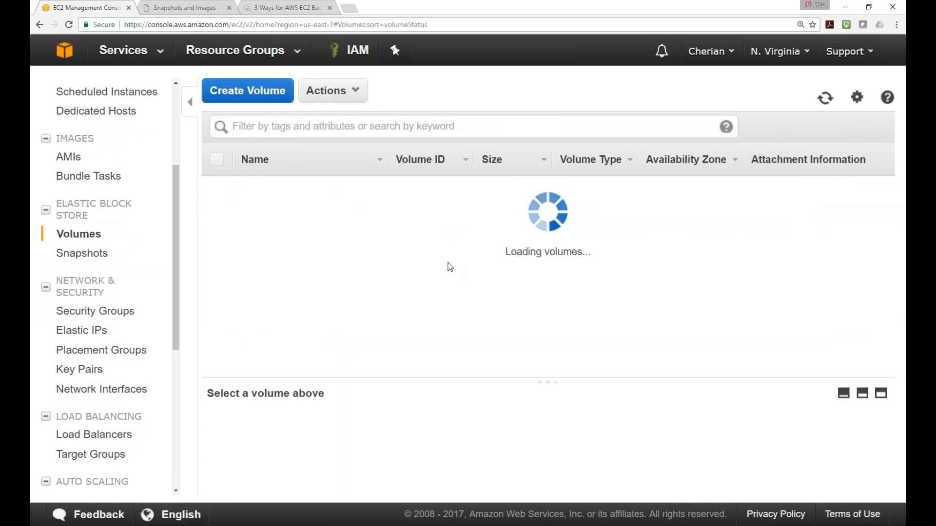
pyautogui.click(216, 188)
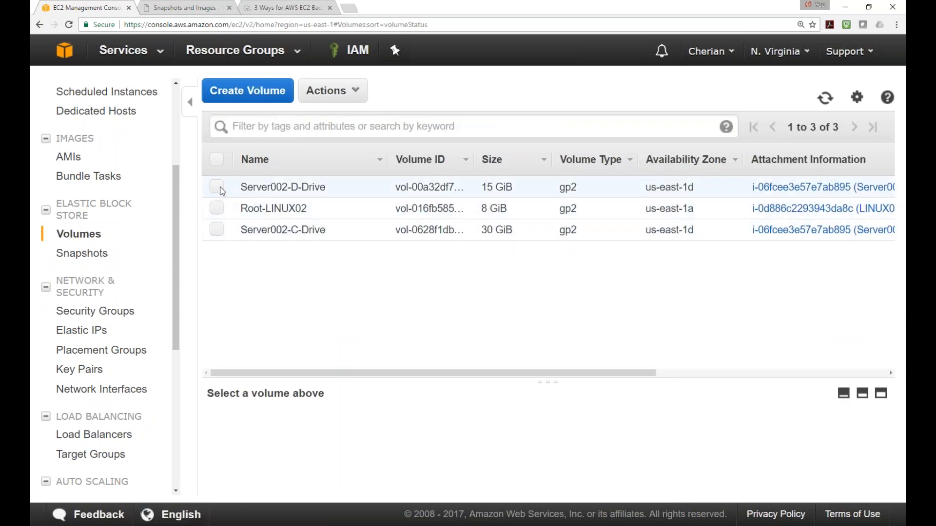
pyautogui.rightClick(220, 190)
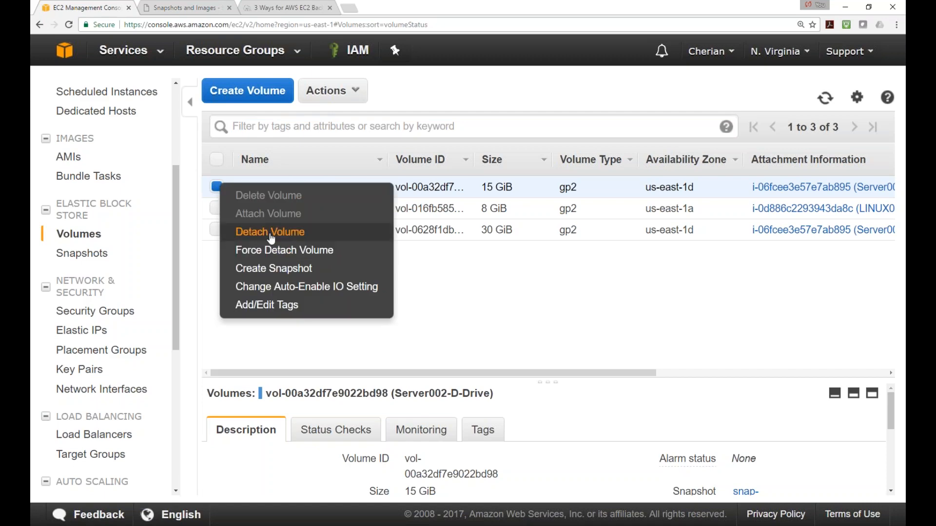
pyautogui.click(251, 232)
pyautogui.click(596, 336)
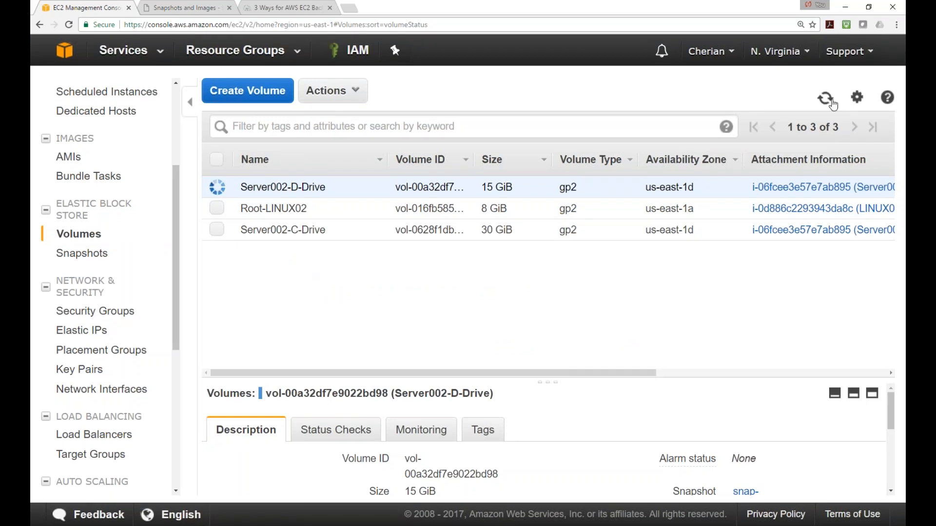
pyautogui.click(826, 98)
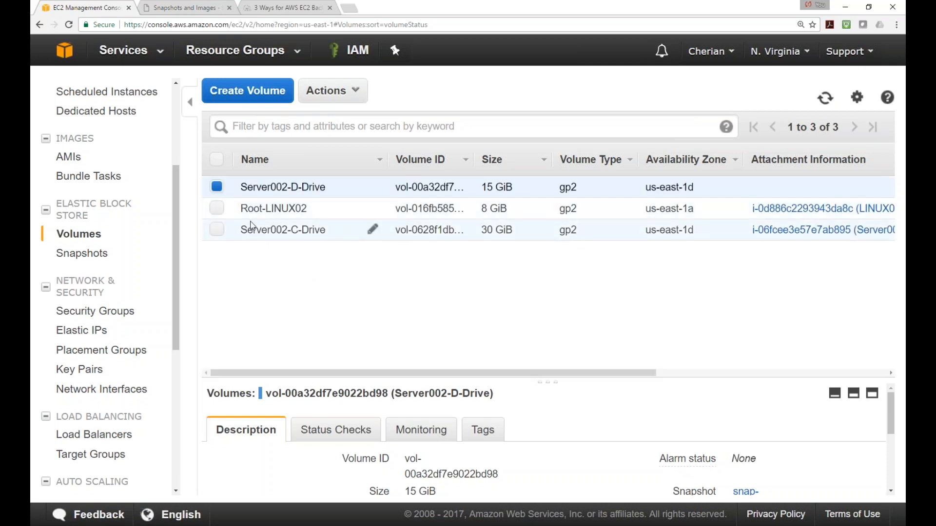
# Delete the detached Server002-D-Drive volume
pyautogui.rightClick(222, 190)
pyautogui.click(270, 195)
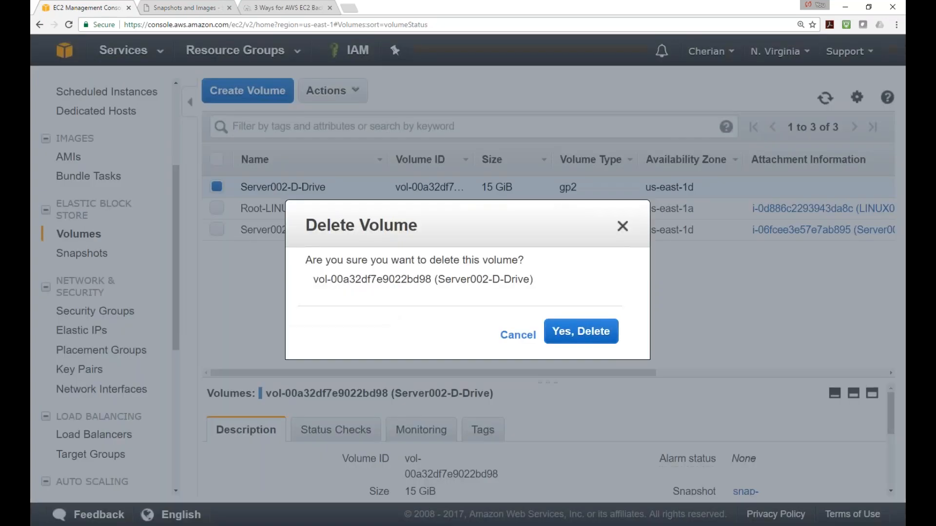
pyautogui.click(592, 334)
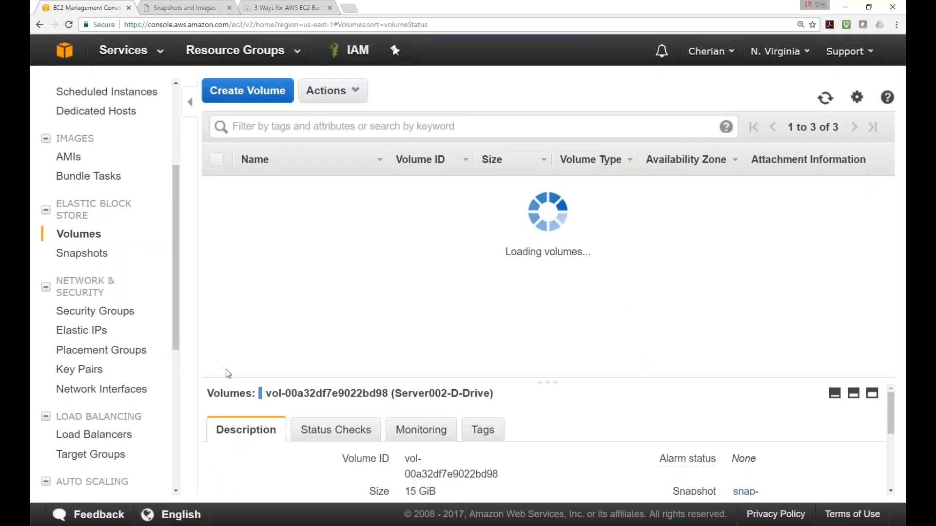
# Delete the Snap-D-Drive-Server002 snapshot
pyautogui.click(84, 253)
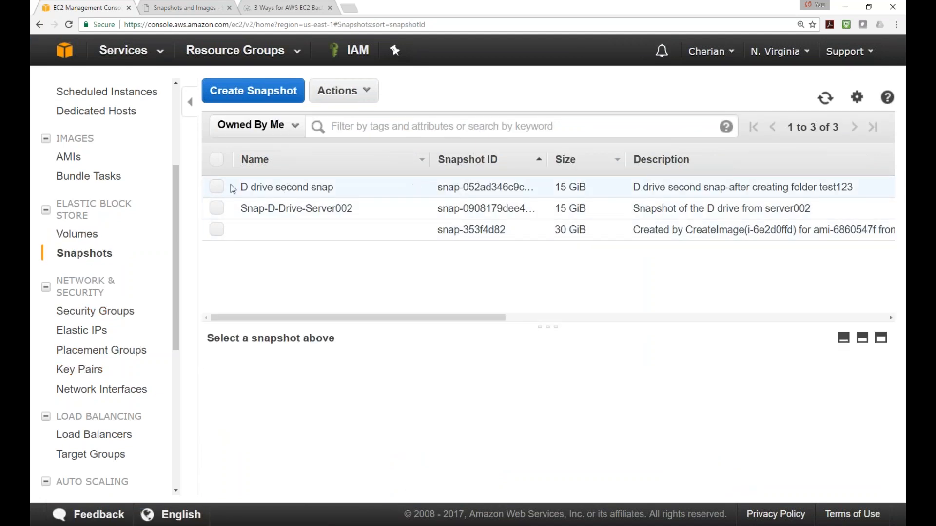
pyautogui.click(218, 210)
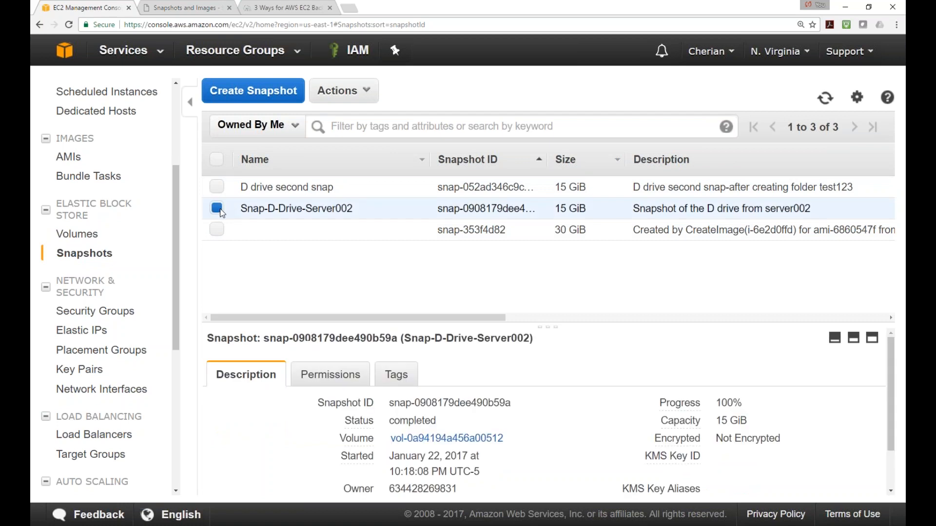
pyautogui.rightClick(221, 212)
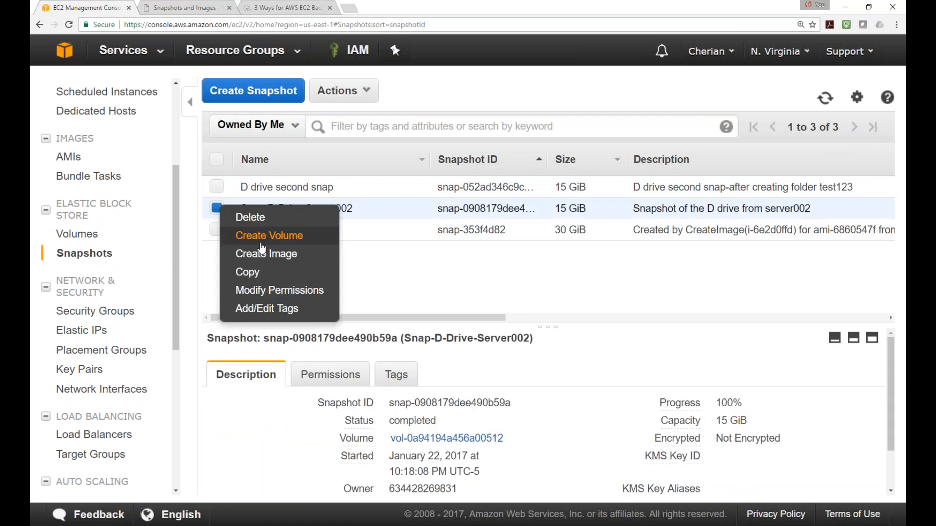
pyautogui.click(267, 225)
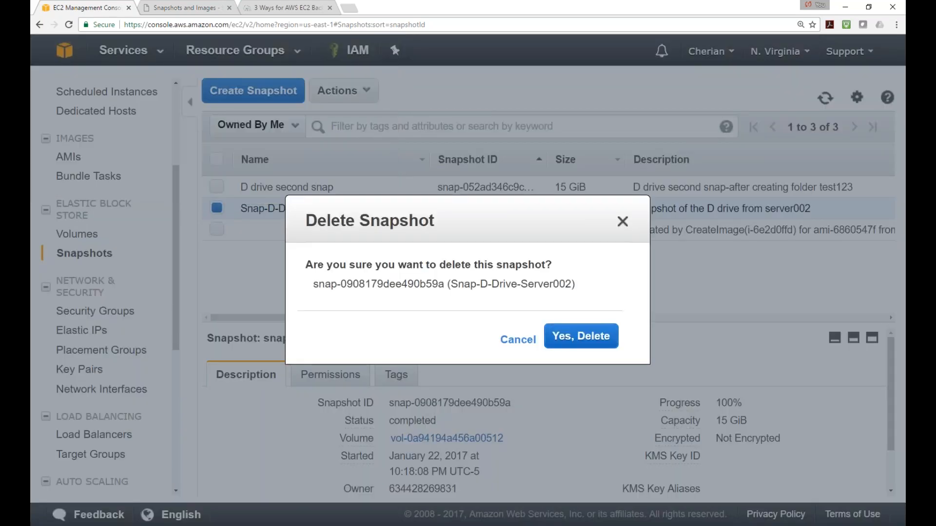
pyautogui.click(581, 344)
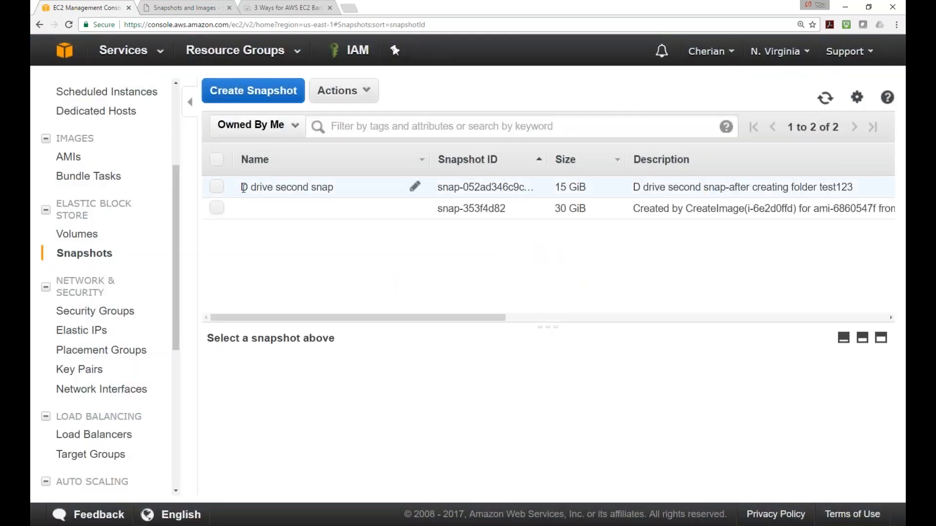
# Create a volume in us-east-1d from the D drive second snap snapshot
pyautogui.click(218, 189)
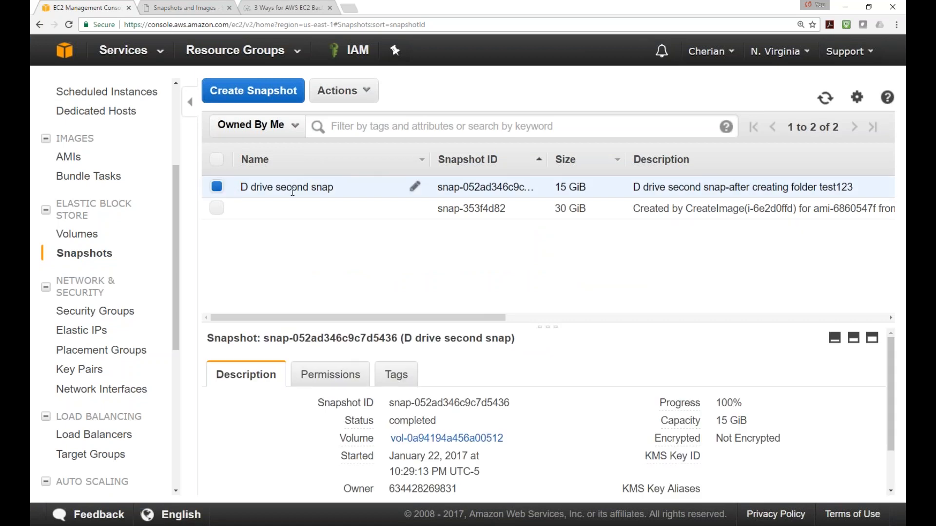
pyautogui.rightClick(218, 185)
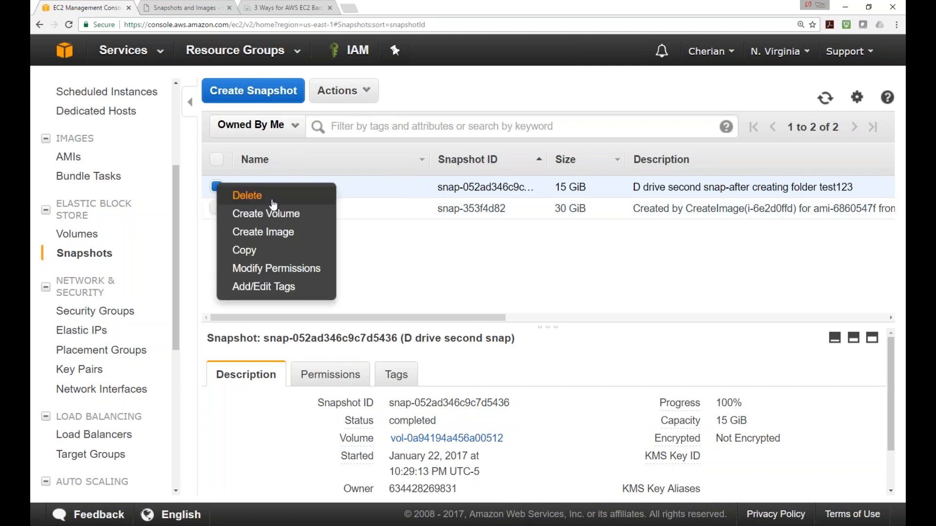
pyautogui.click(272, 214)
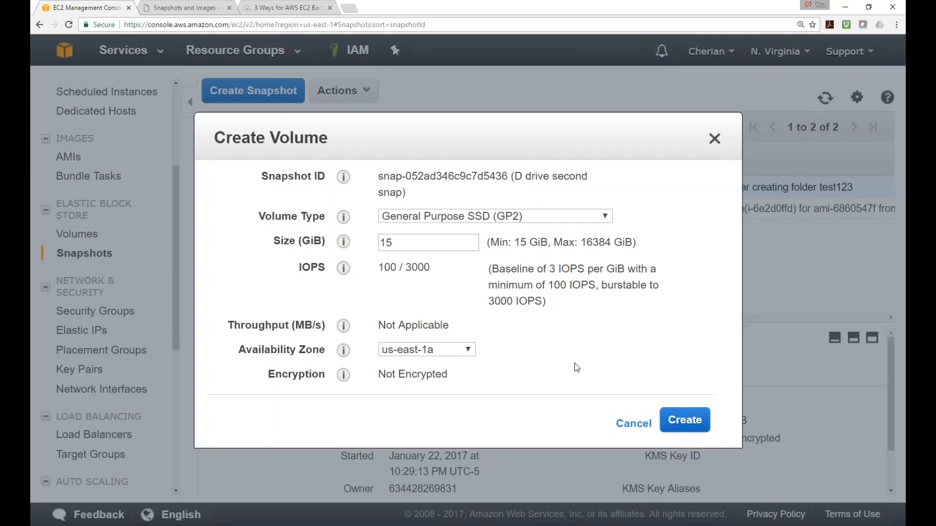
pyautogui.click(468, 351)
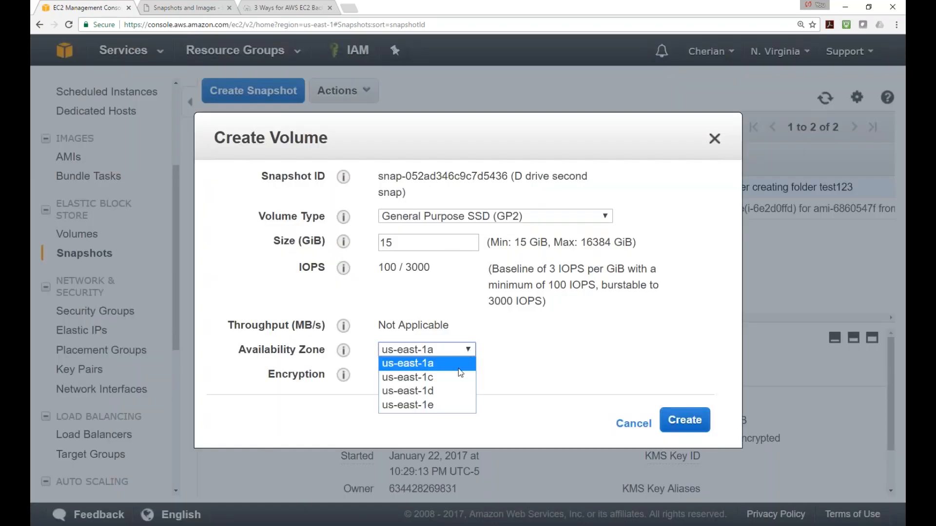
pyautogui.click(437, 391)
pyautogui.click(687, 420)
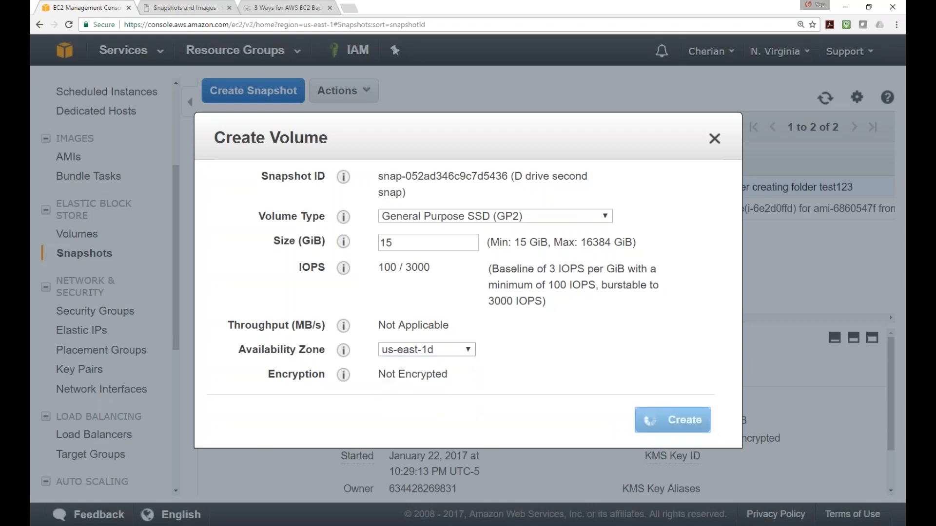
pyautogui.click(569, 351)
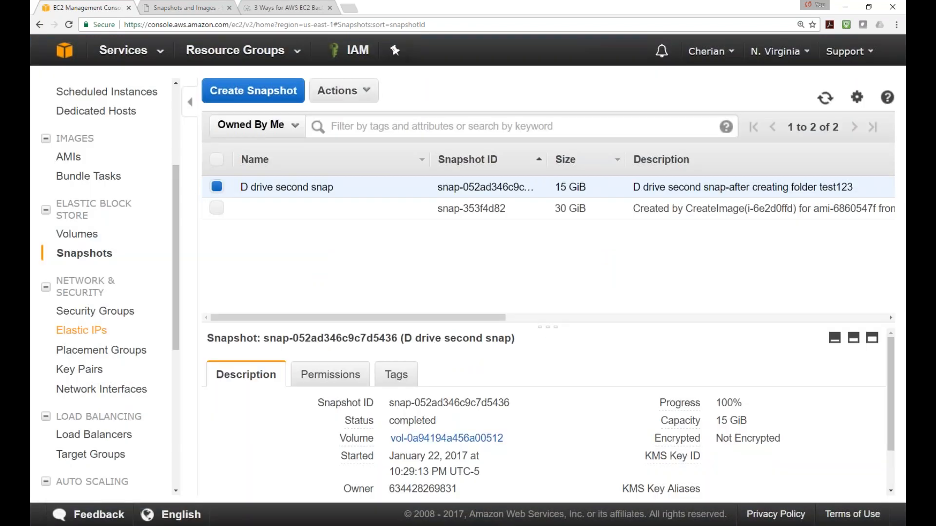
# Rename the new 15 GiB volume to 'Server002-D -Drive'
pyautogui.click(77, 234)
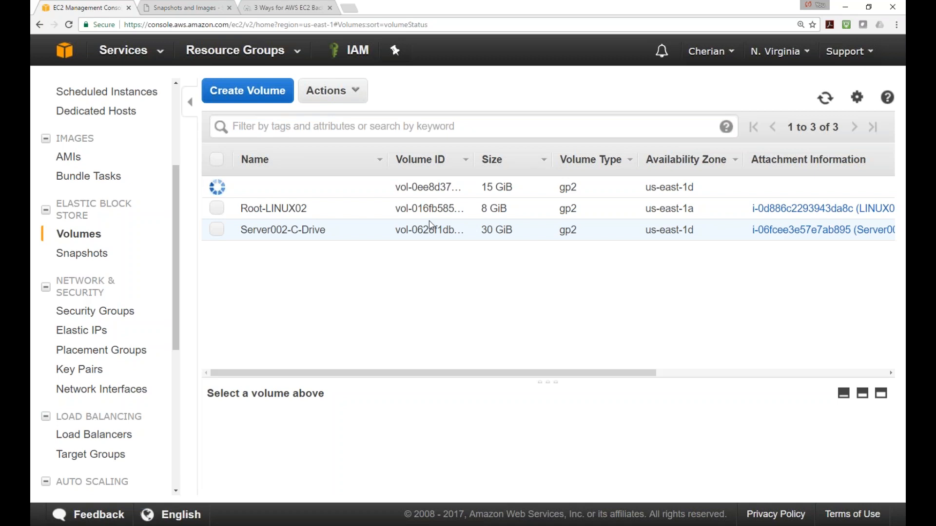
pyautogui.click(825, 98)
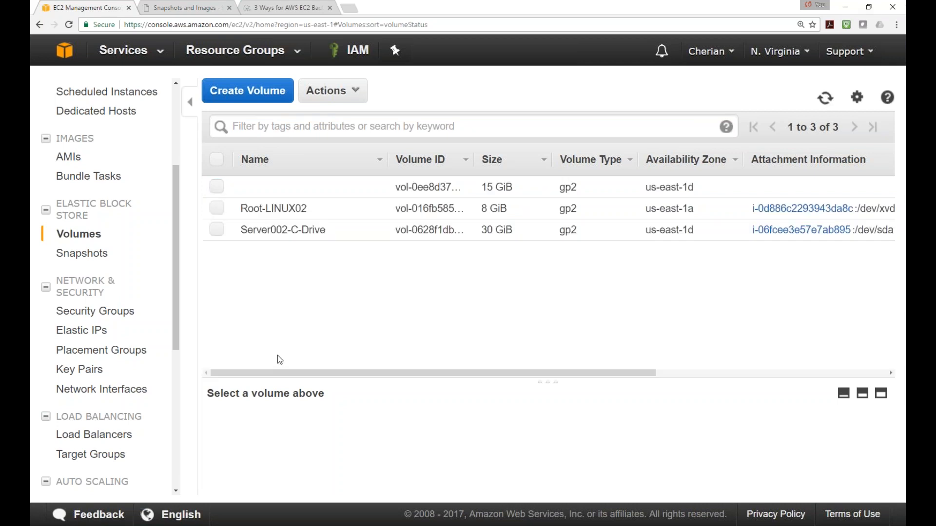
pyautogui.click(370, 190)
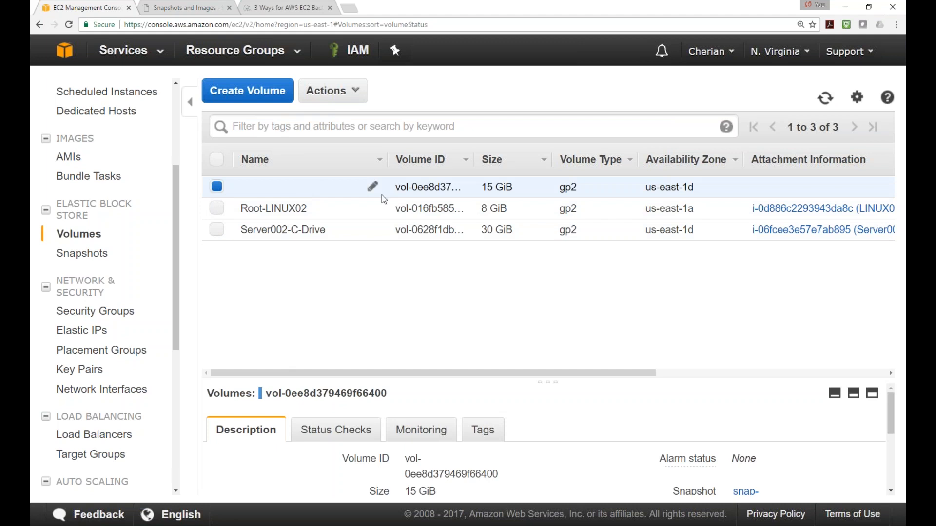
pyautogui.click(373, 186)
pyautogui.write('Server002')
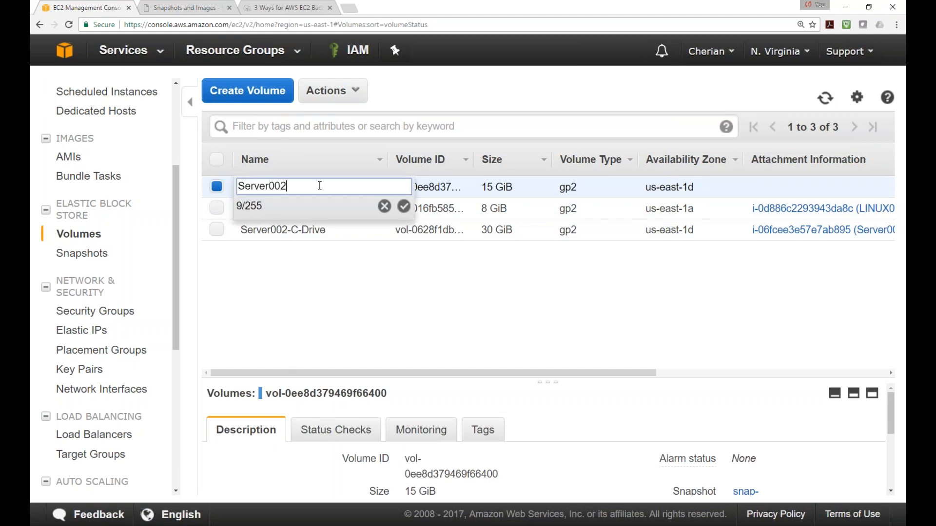
pyautogui.write('-D -Drive')
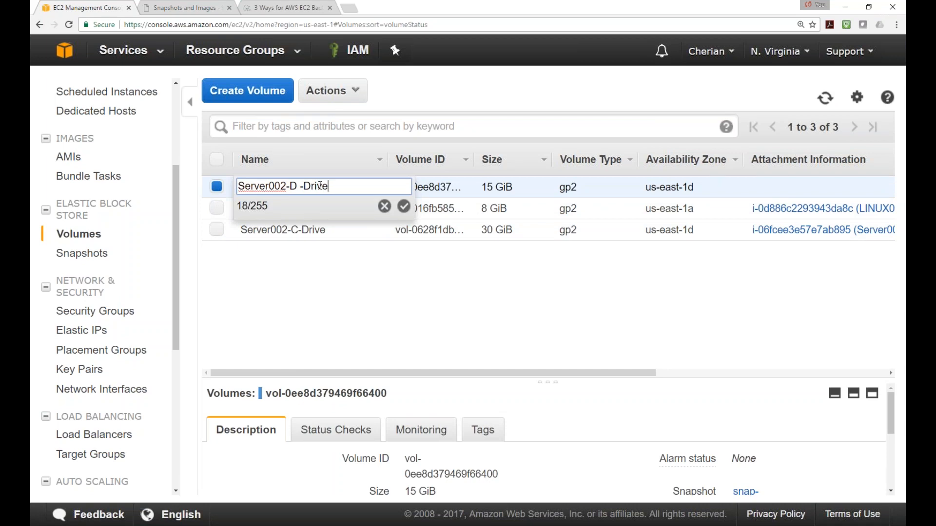
pyautogui.click(403, 206)
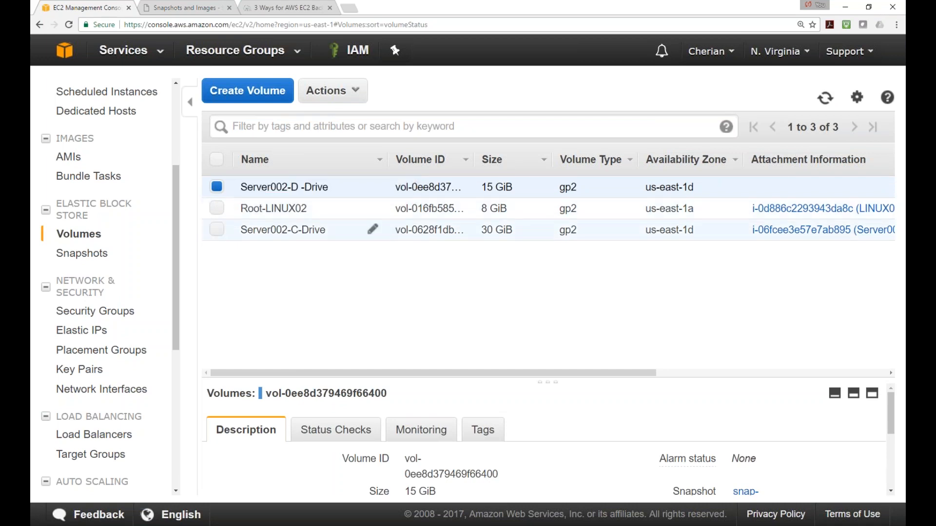
# Attach the volume to the Server002 instance and refresh until attached
pyautogui.rightClick(218, 193)
pyautogui.click(268, 211)
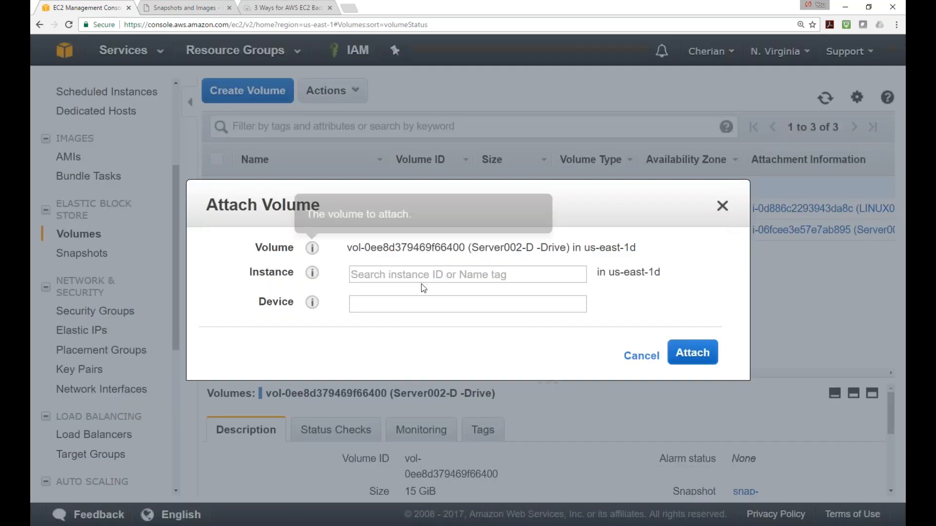
pyautogui.click(506, 305)
pyautogui.click(669, 362)
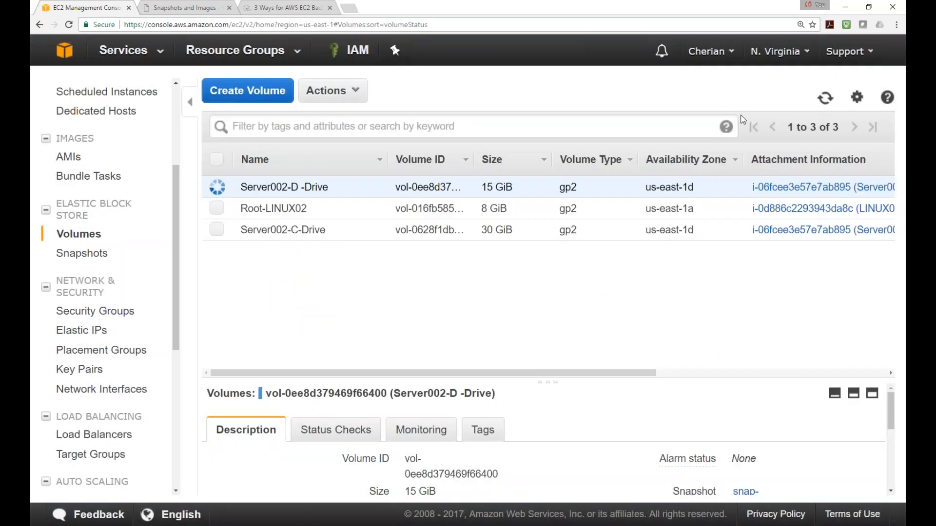
pyautogui.click(824, 103)
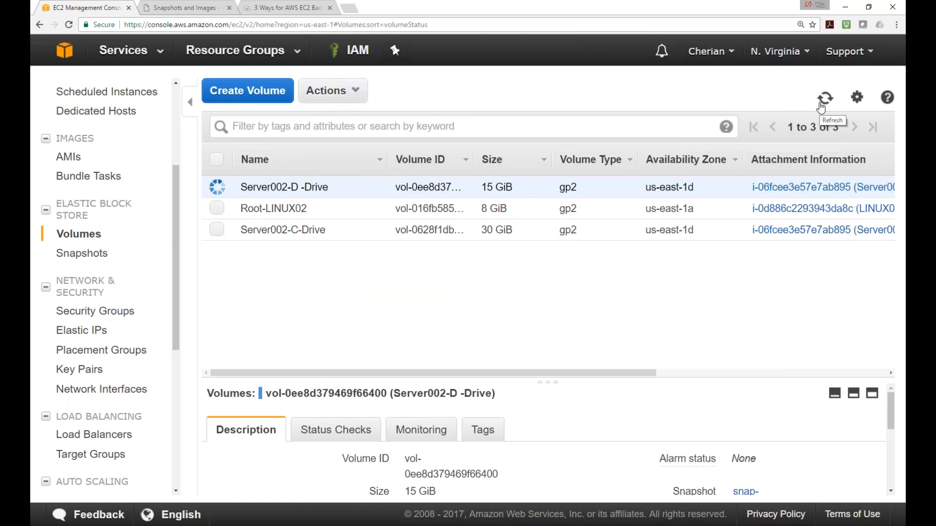
pyautogui.click(823, 100)
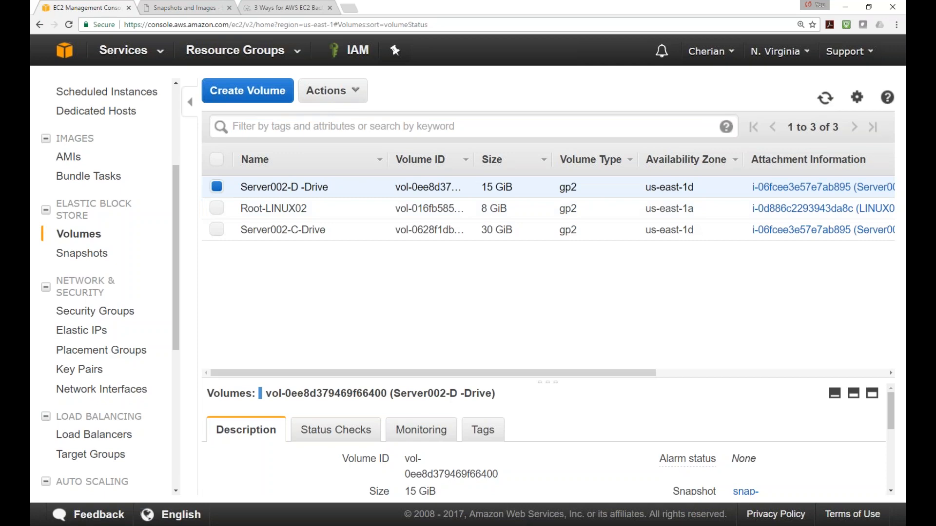
pyautogui.hotkey('alt', 'Tab')
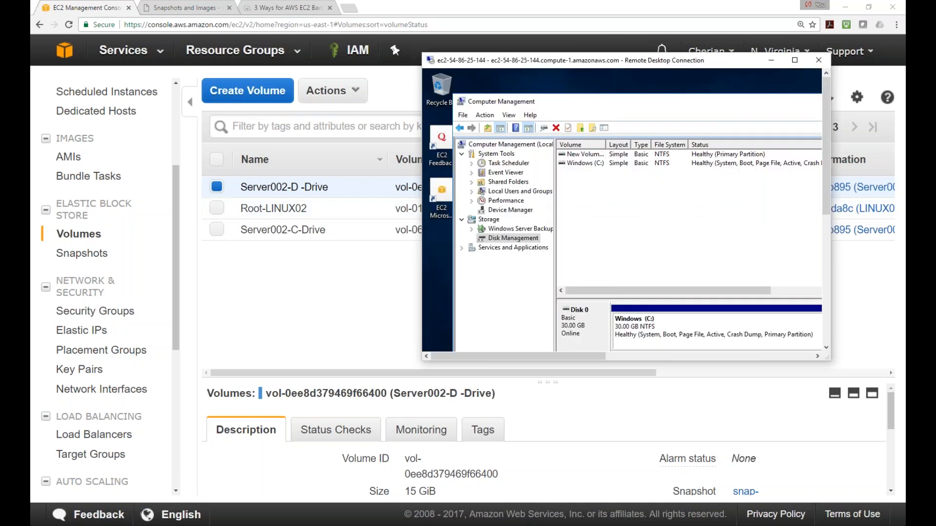
# Rescan disks in Disk Management, then explore the New Volume (D:) partition
pyautogui.doubleClick(685, 67)
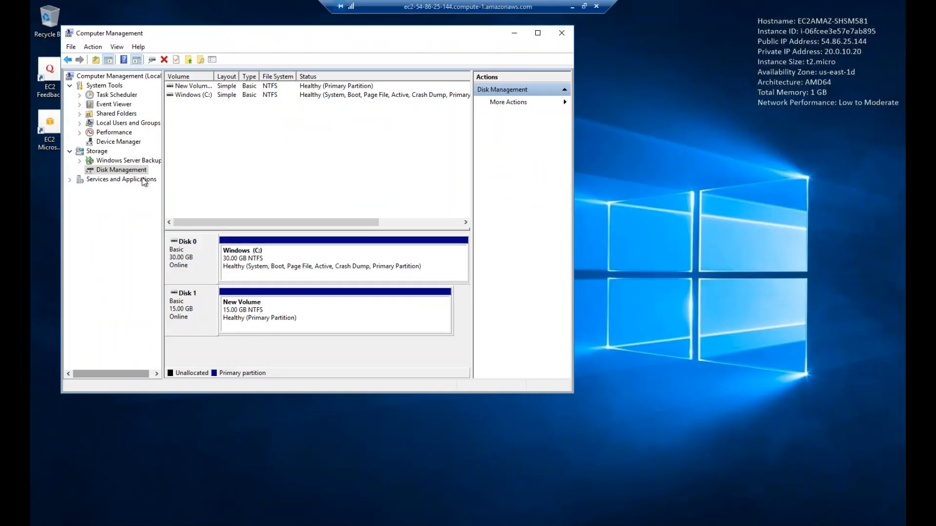
pyautogui.rightClick(133, 168)
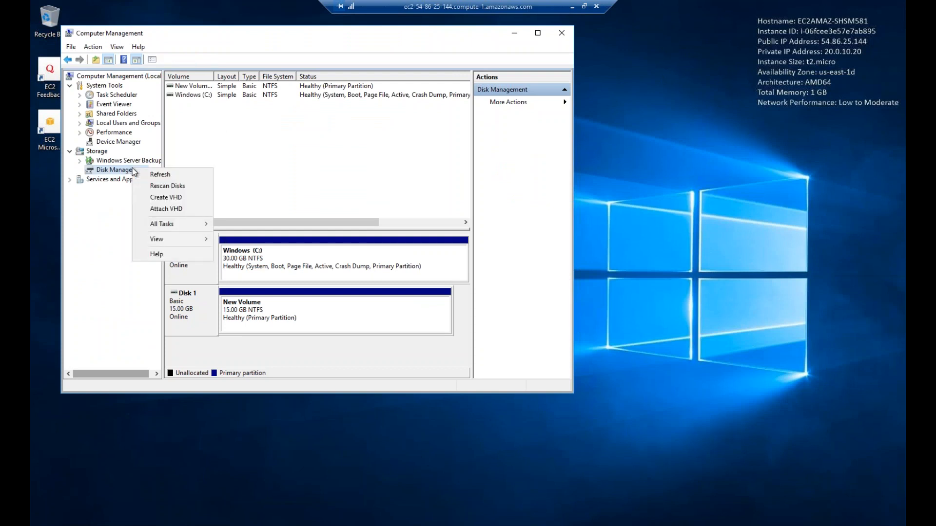
pyautogui.click(173, 190)
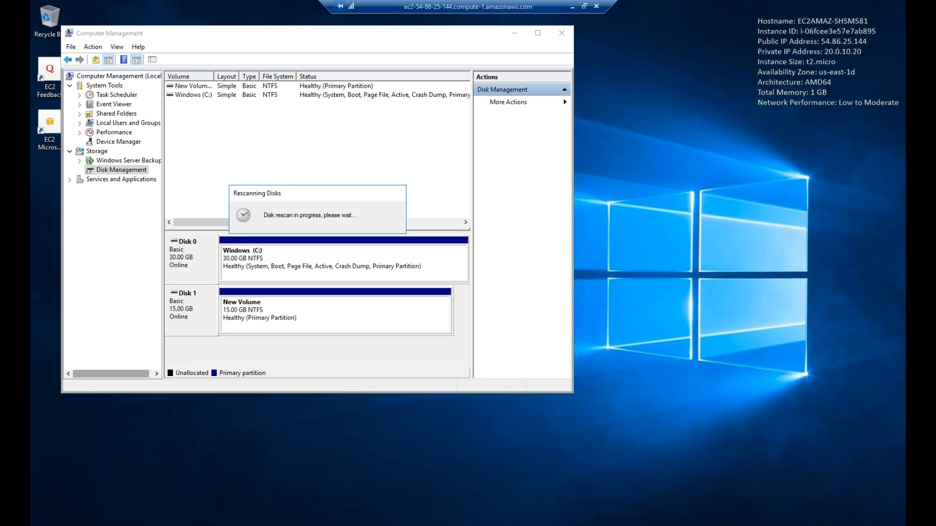
pyautogui.rightClick(255, 311)
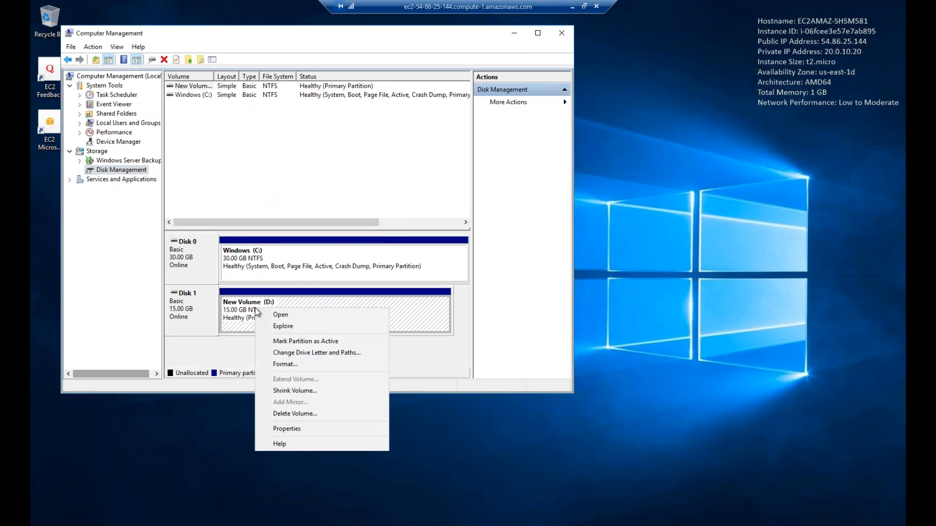
pyautogui.click(293, 326)
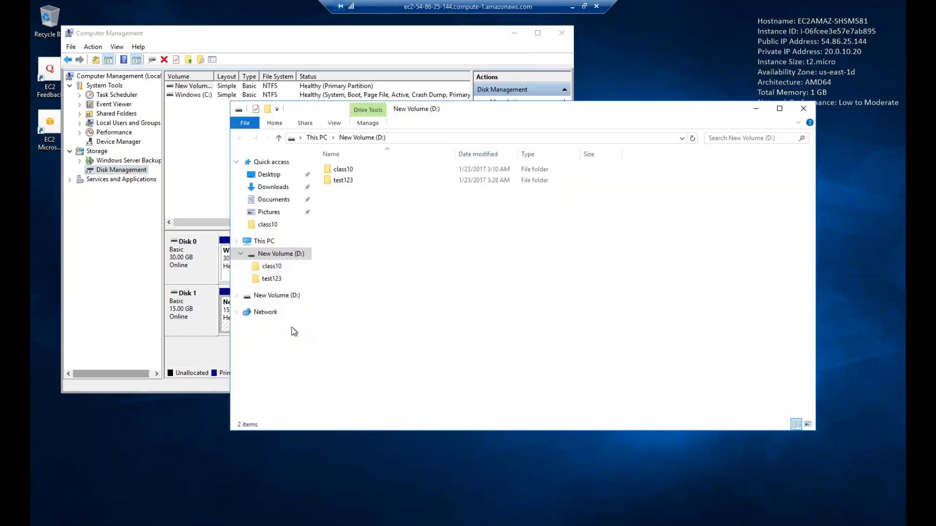
# Check the test123 and class10 folders, read Class10.txt, then close Notepad and Explorer
pyautogui.click(342, 180)
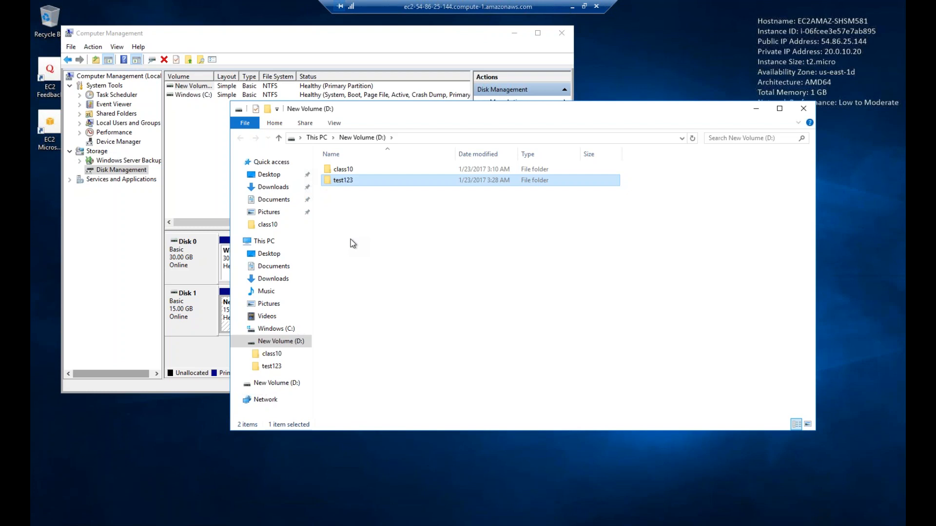
pyautogui.doubleClick(354, 171)
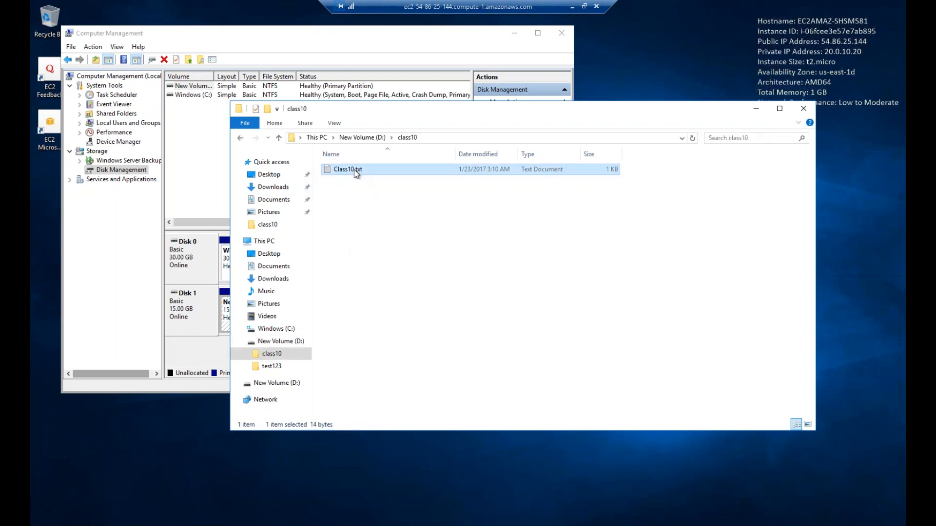
pyautogui.doubleClick(354, 169)
pyautogui.click(730, 77)
pyautogui.click(803, 108)
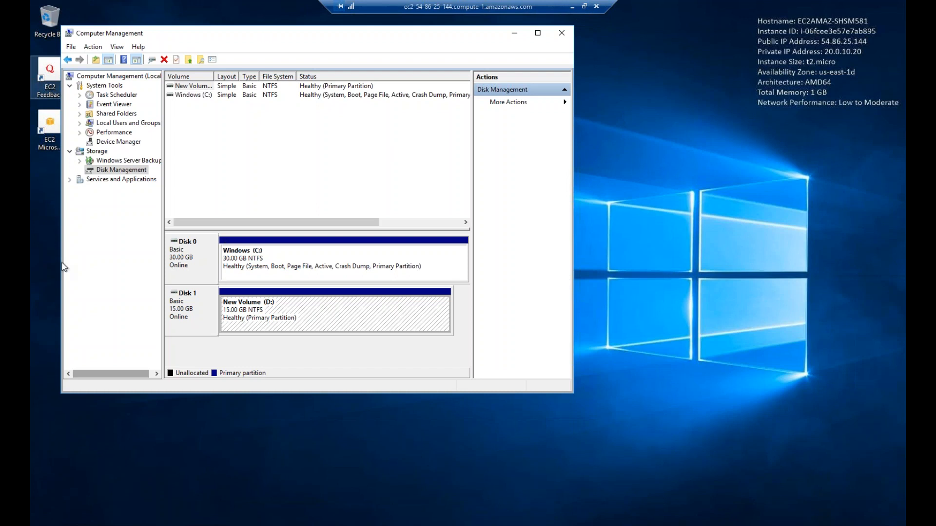
# Deselect the Server002-D -Drive volume and switch to Skeddly's Snapshots and Images page
pyautogui.click(575, 7)
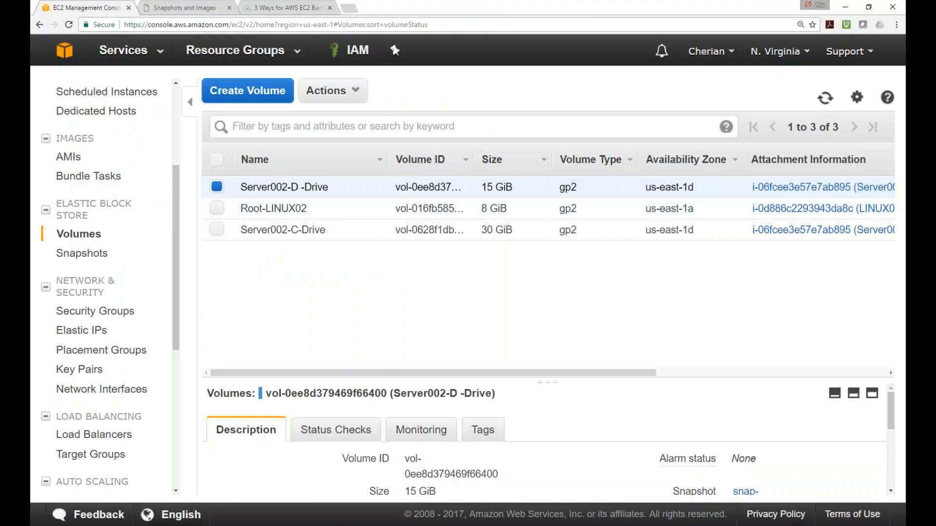
pyautogui.click(217, 188)
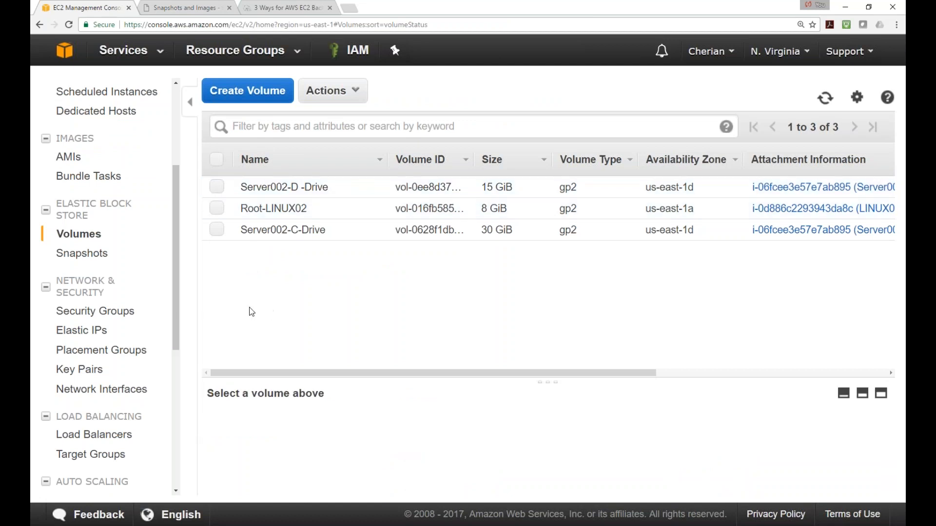
pyautogui.moveTo(178, 234); pyautogui.dragTo(189, 200)
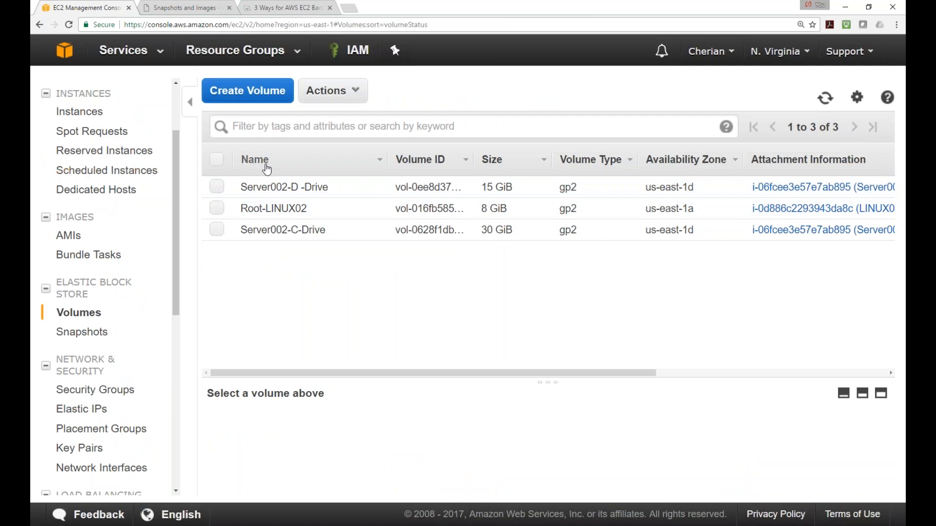
pyautogui.moveTo(181, 276); pyautogui.dragTo(183, 302)
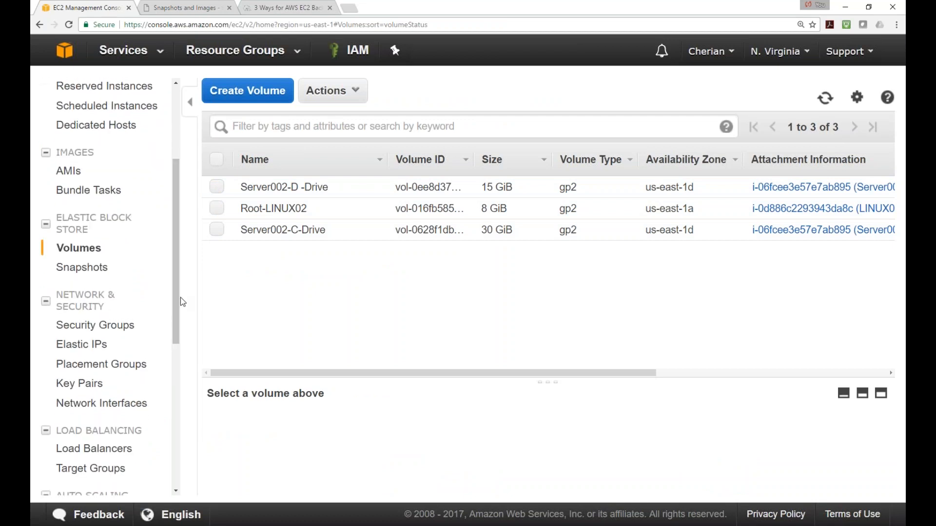
pyautogui.moveTo(179, 222); pyautogui.dragTo(152, 120)
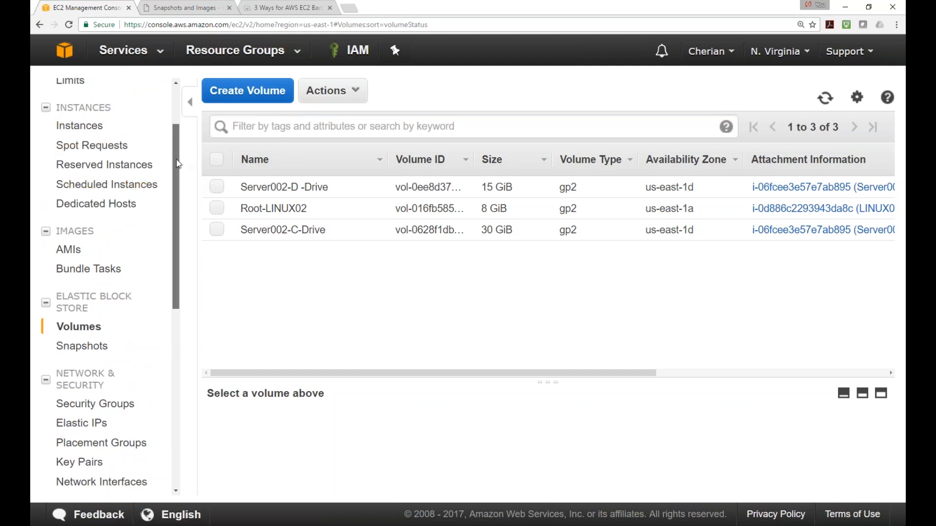
pyautogui.moveTo(176, 161); pyautogui.dragTo(181, 172)
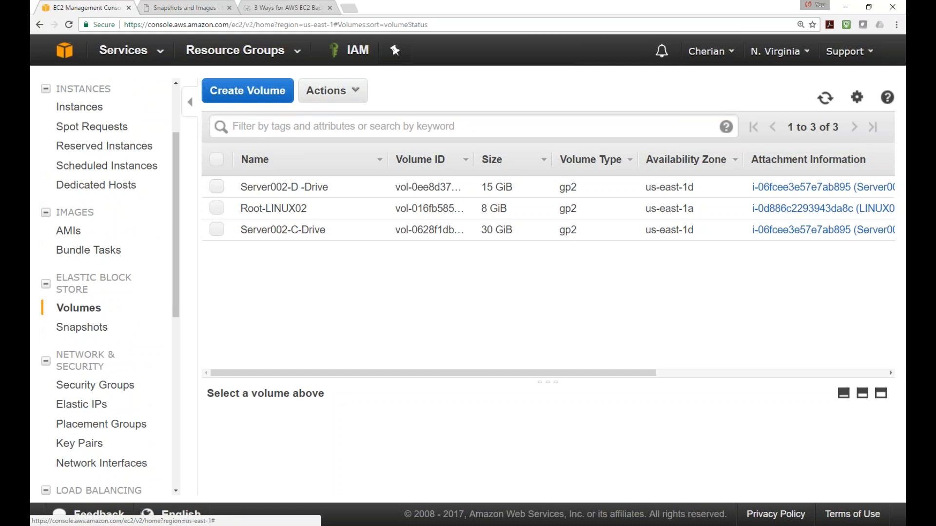
pyautogui.click(197, 9)
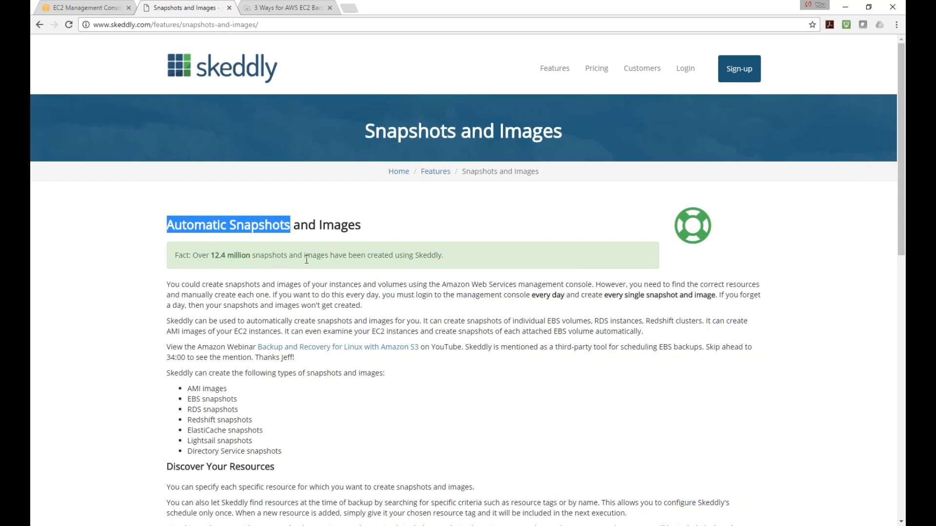
# Browse the N2W AWS EBS Backup product page, then return to the EC2 Management Console tab
pyautogui.click(288, 12)
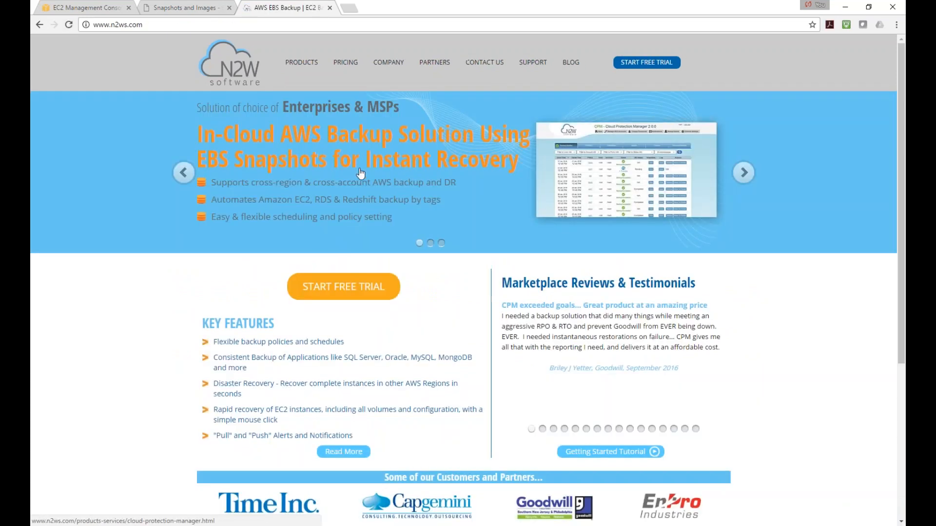
pyautogui.scroll(-2, 361, 172)
pyautogui.scroll(2, 353, 95)
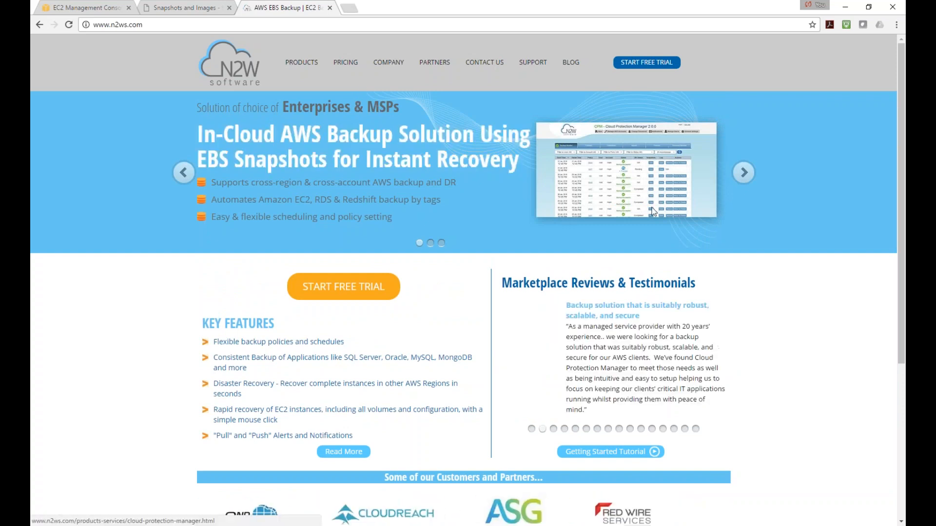
pyautogui.scroll(-3, 635, 187)
pyautogui.scroll(3, 318, 230)
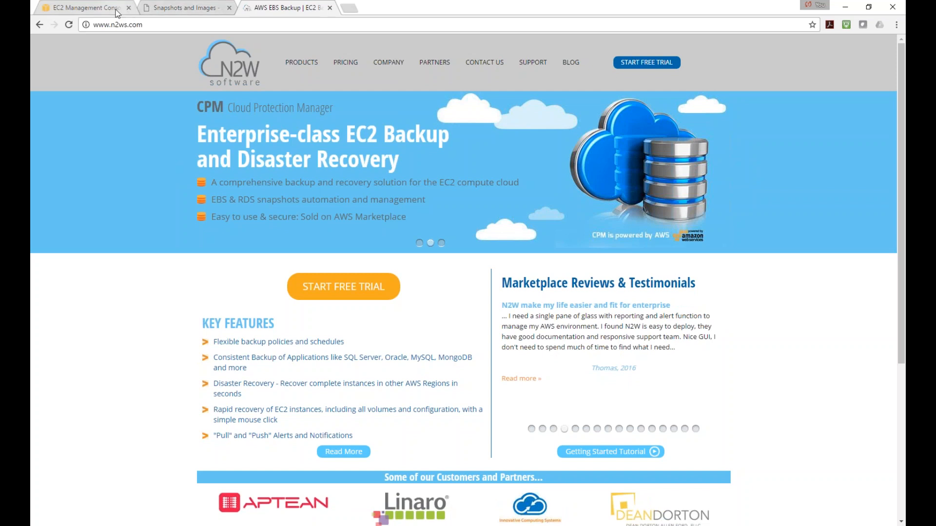
pyautogui.click(131, 13)
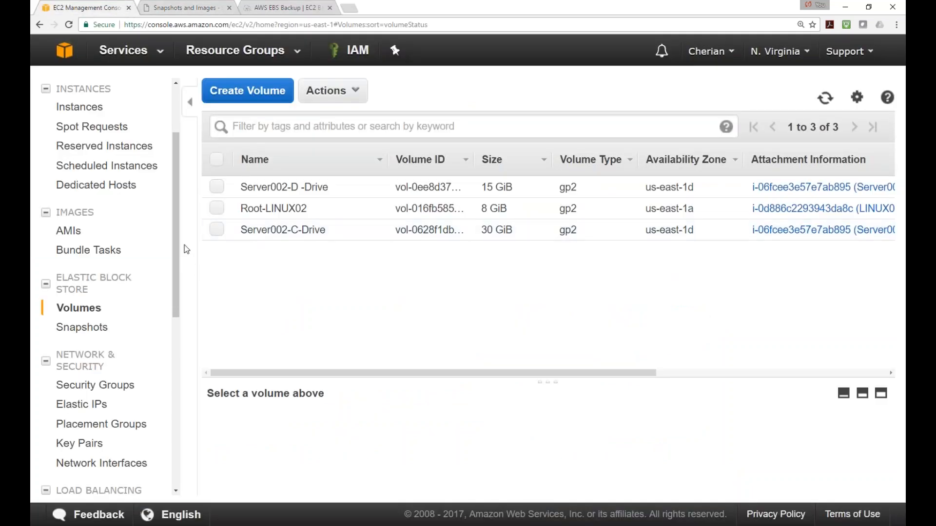
# Review the AMIs list, then the Instances list with a taller table pane
pyautogui.scroll(-2, 184, 251)
pyautogui.scroll(2, 188, 268)
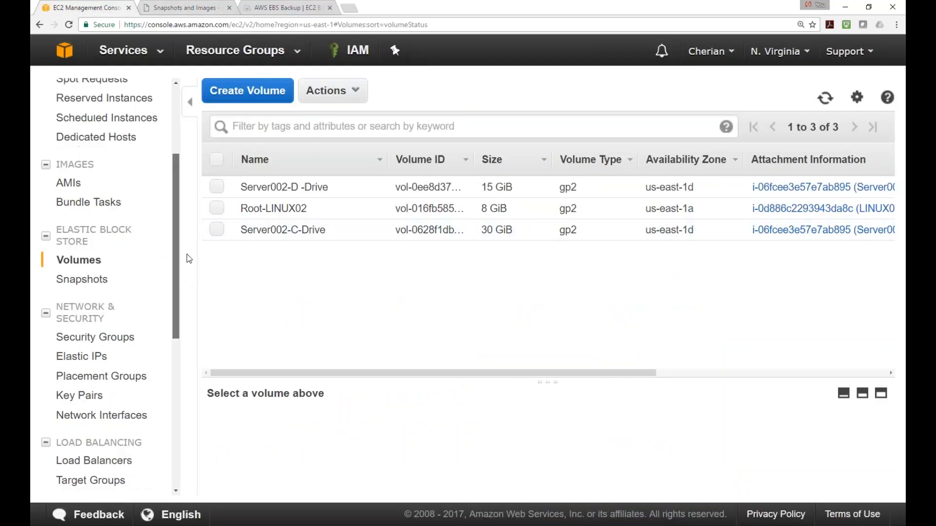
pyautogui.click(75, 208)
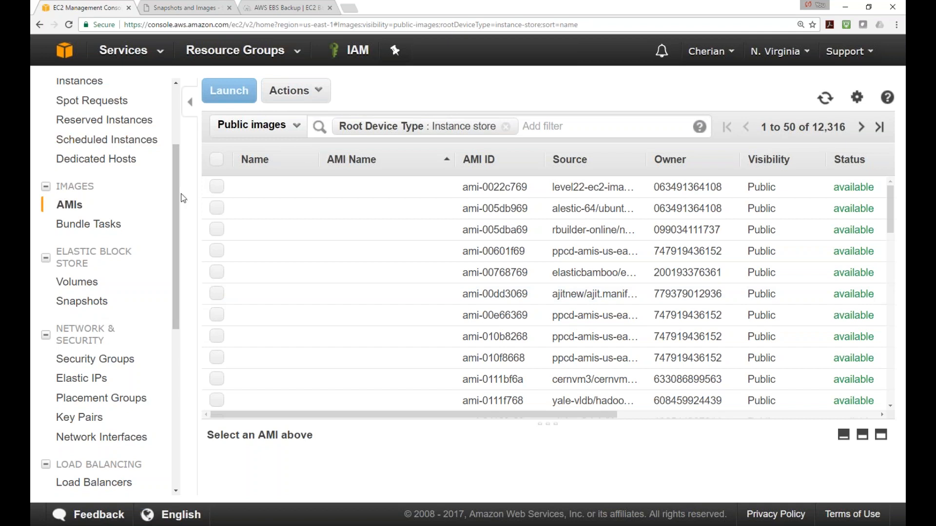
pyautogui.scroll(3, 185, 170)
pyautogui.click(78, 191)
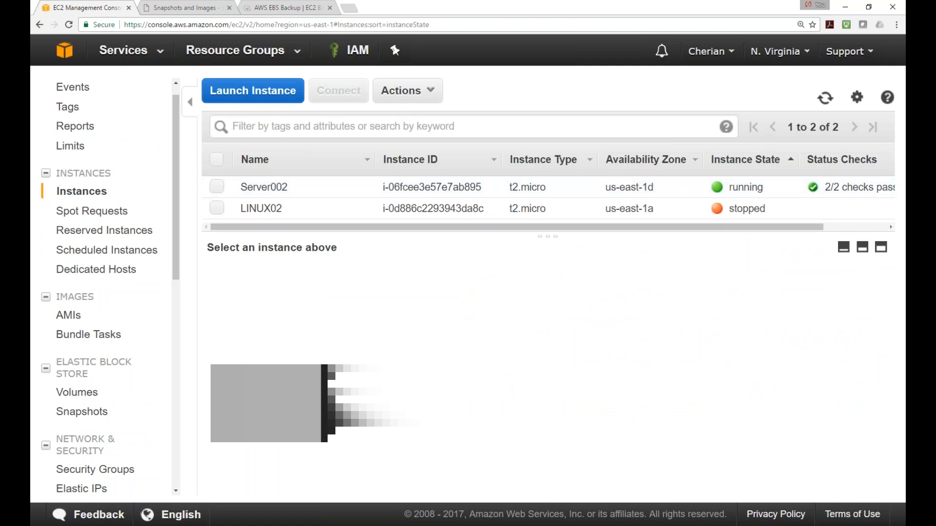
pyautogui.moveTo(320, 236); pyautogui.dragTo(326, 272)
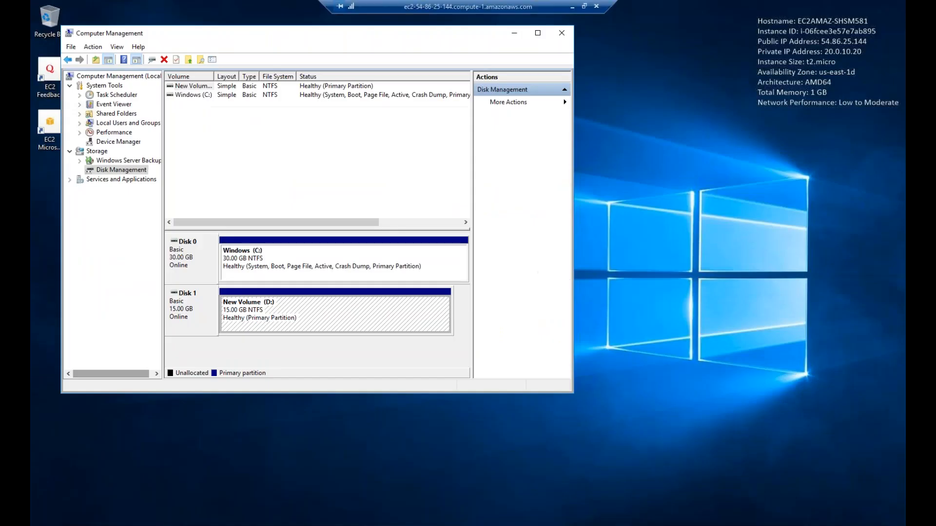
# Maximize the Computer Management window and start the Launch Instance wizard at the AMI step
pyautogui.moveTo(409, 41); pyautogui.dragTo(524, 71)
pyautogui.doubleClick(523, 72)
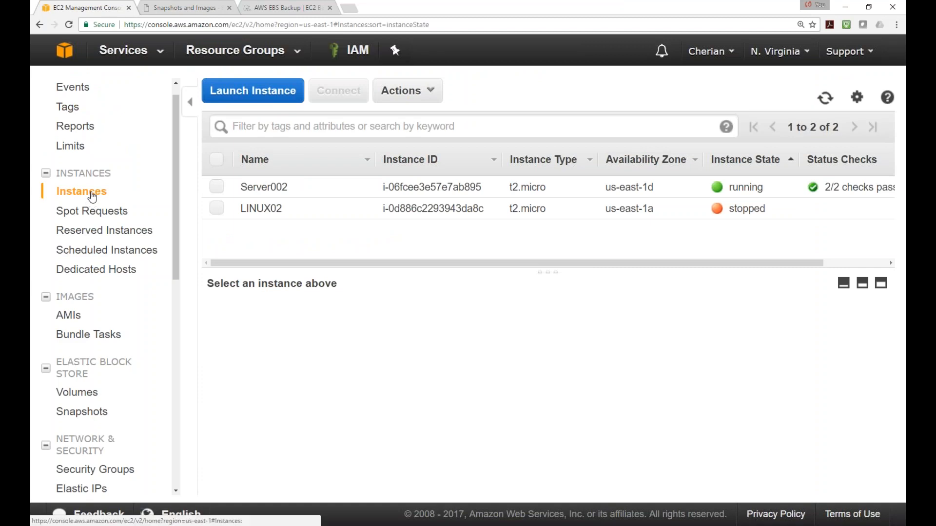
pyautogui.click(264, 95)
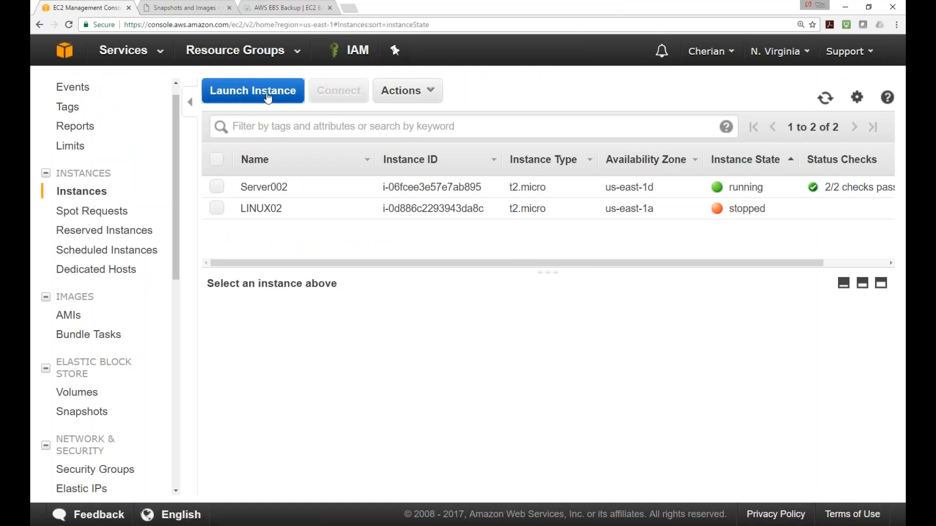
pyautogui.scroll(-6, 532, 298)
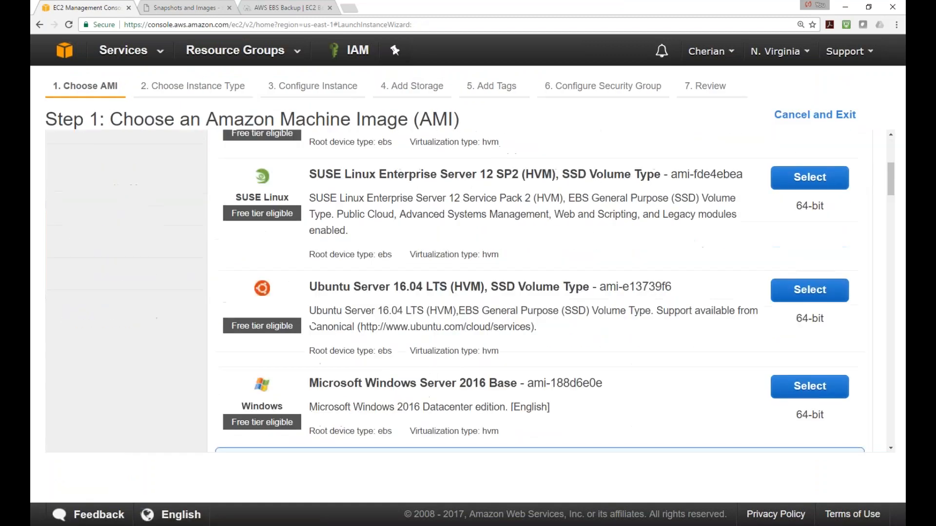
# Highlight the Microsoft Windows Server 2016 Base (ami-188d6e0e) title in the AMI list
pyautogui.moveTo(377, 310); pyautogui.dragTo(586, 309)
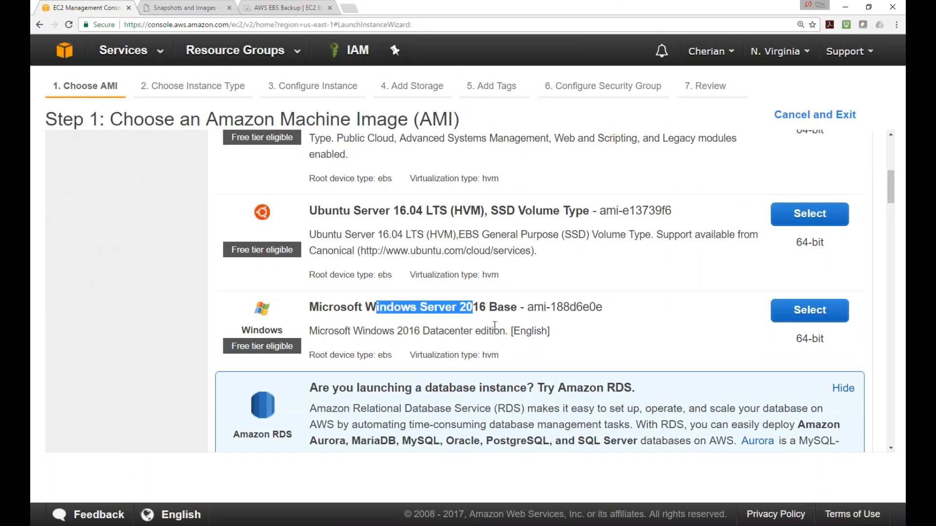
pyautogui.click(545, 326)
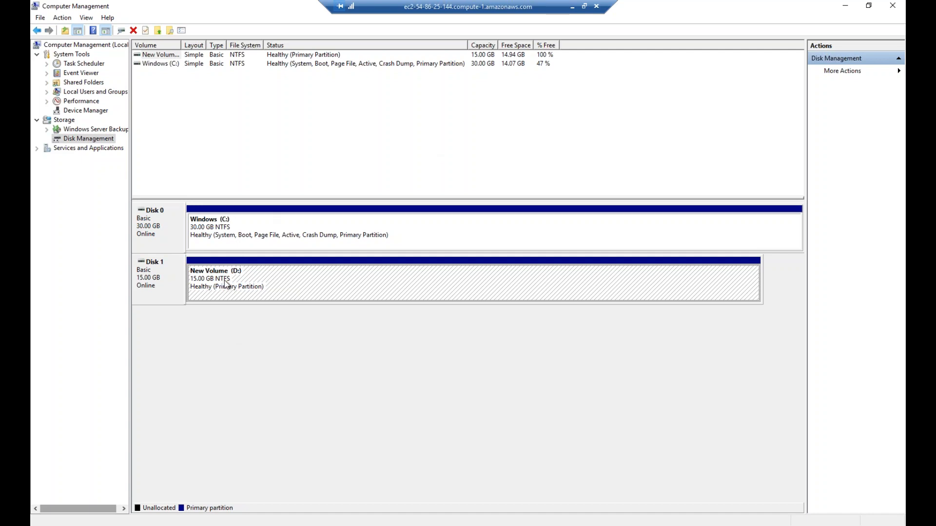
# Open the Windows (C:) volume from Disk Management in File Explorer
pyautogui.moveTo(133, 163); pyautogui.dragTo(181, 172)
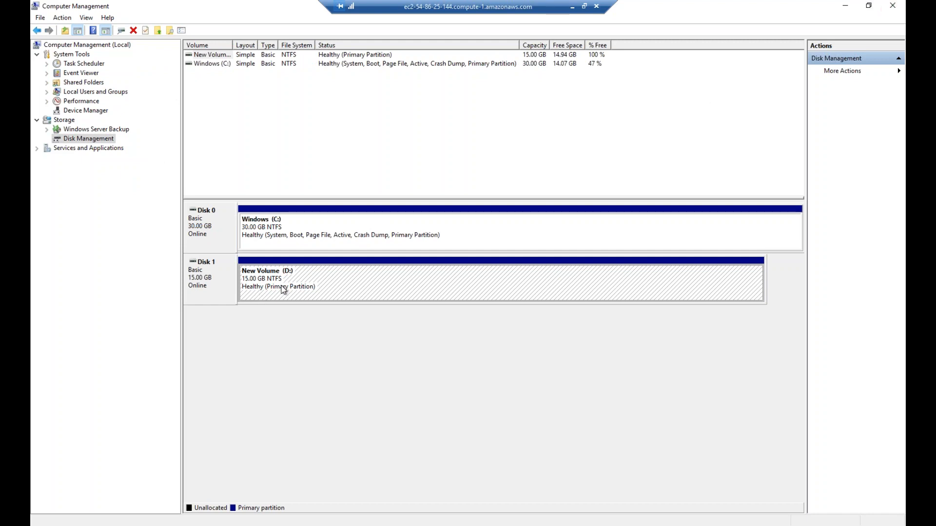
pyautogui.click(303, 229)
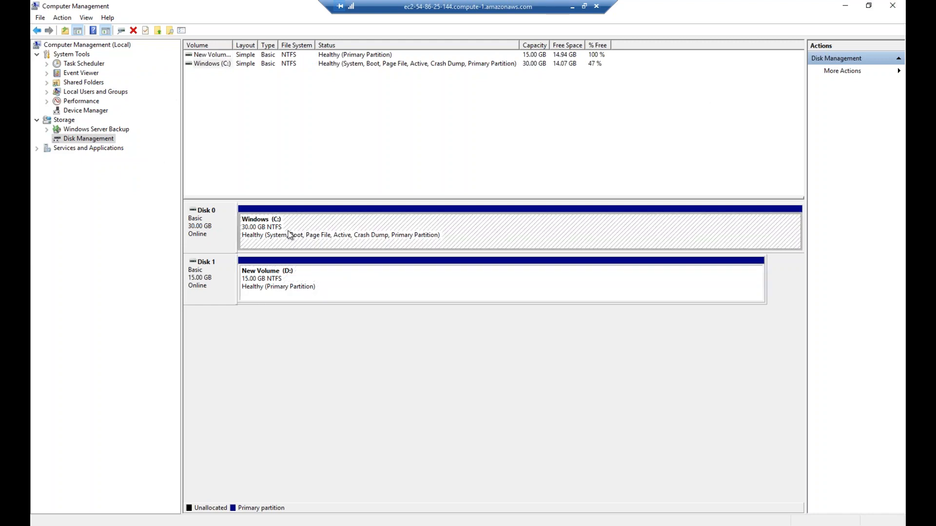
pyautogui.rightClick(277, 229)
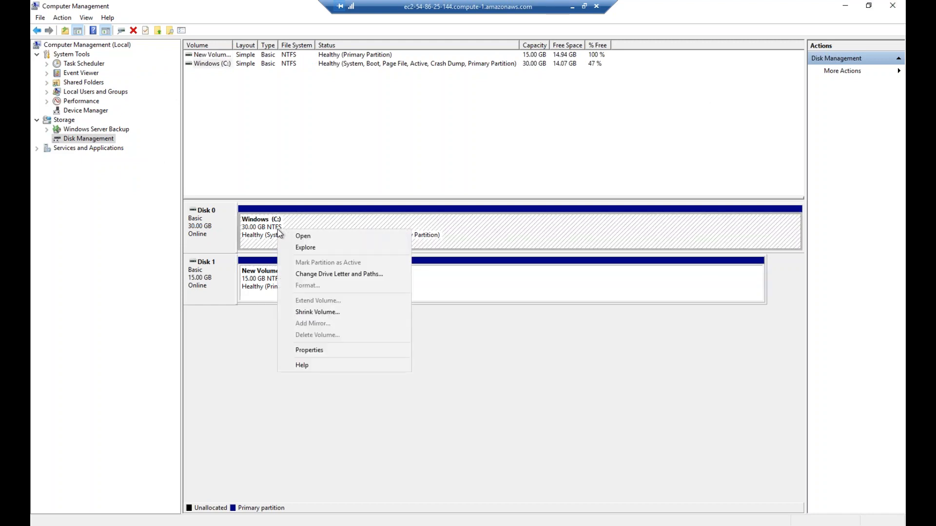
pyautogui.click(307, 247)
# Create a new folder named Software at the root of C:
pyautogui.rightClick(317, 251)
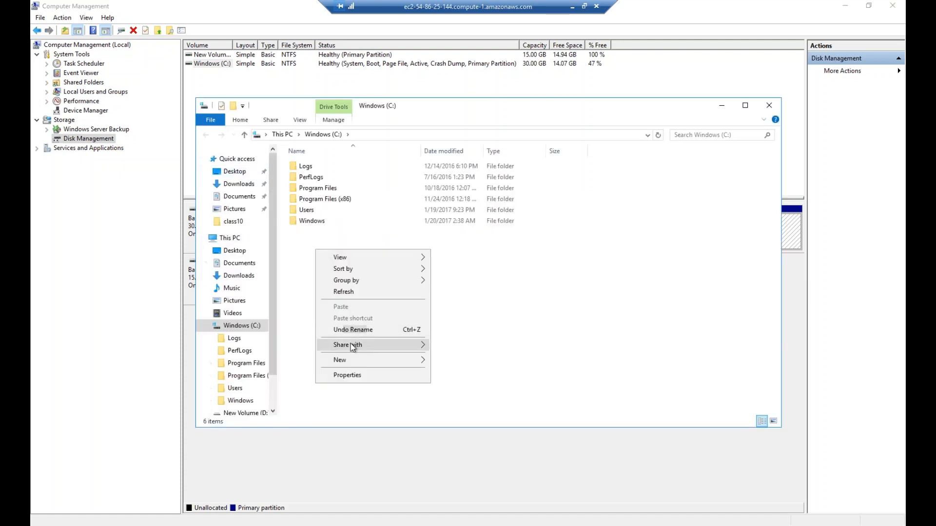
pyautogui.moveTo(352, 360)
pyautogui.click(460, 361)
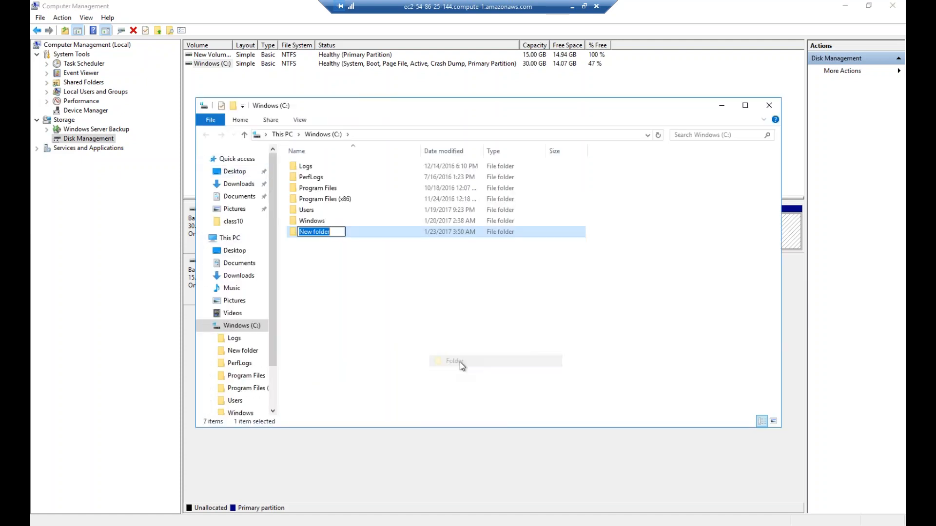
pyautogui.write('Software')
pyautogui.press('Return')
# Add a second folder and name it BOFA-Logs, avoiding the existing Logs folder
pyautogui.rightClick(326, 262)
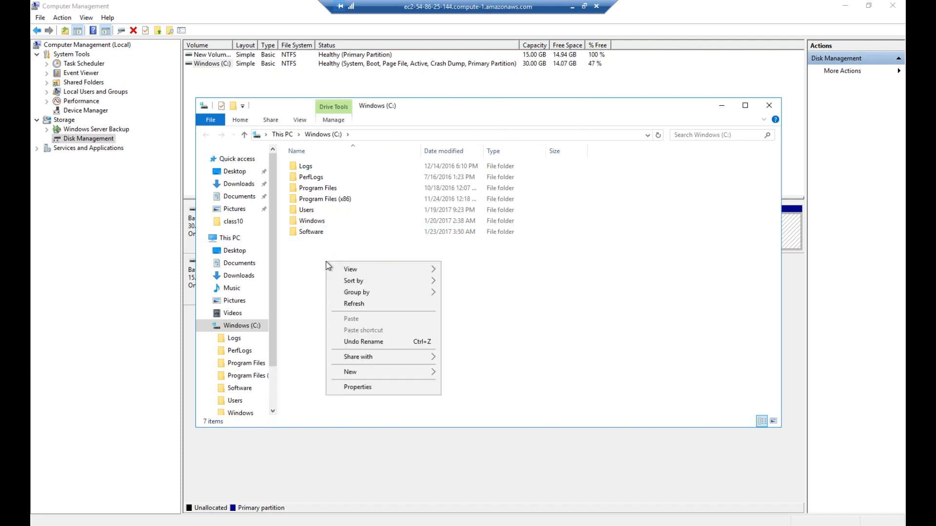
pyautogui.moveTo(359, 373)
pyautogui.click(458, 373)
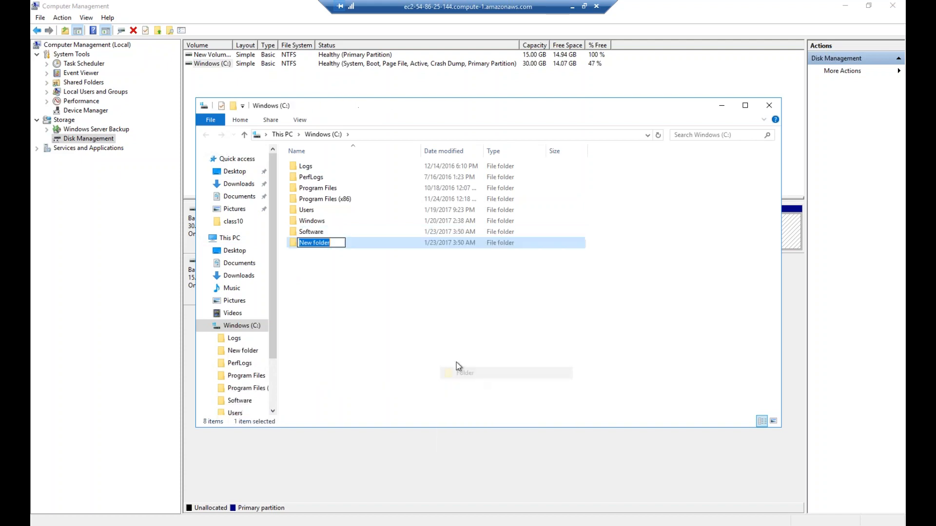
pyautogui.write('Logs')
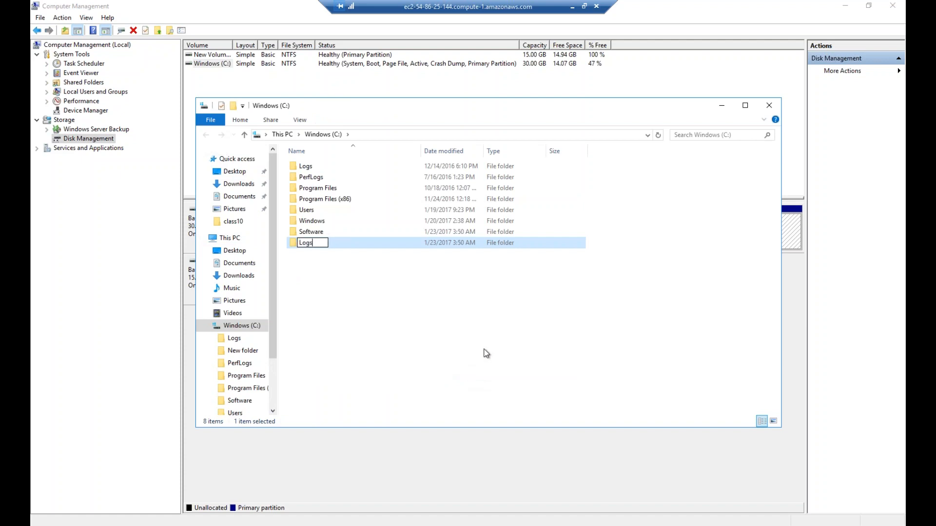
pyautogui.press('Return')
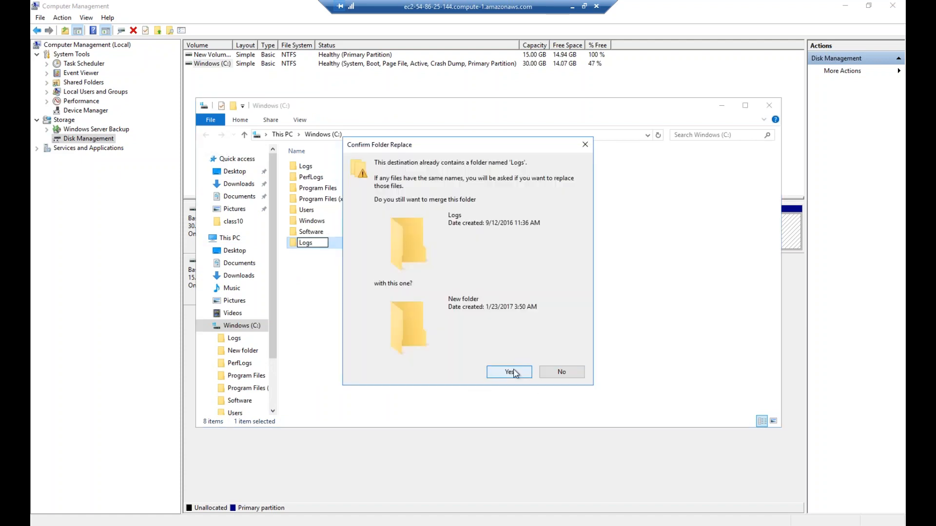
pyautogui.click(561, 373)
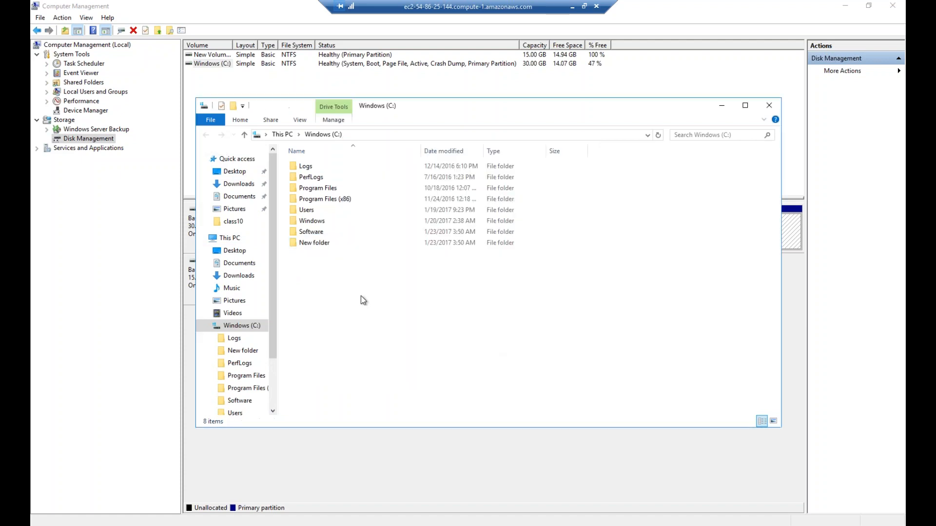
pyautogui.click(319, 248)
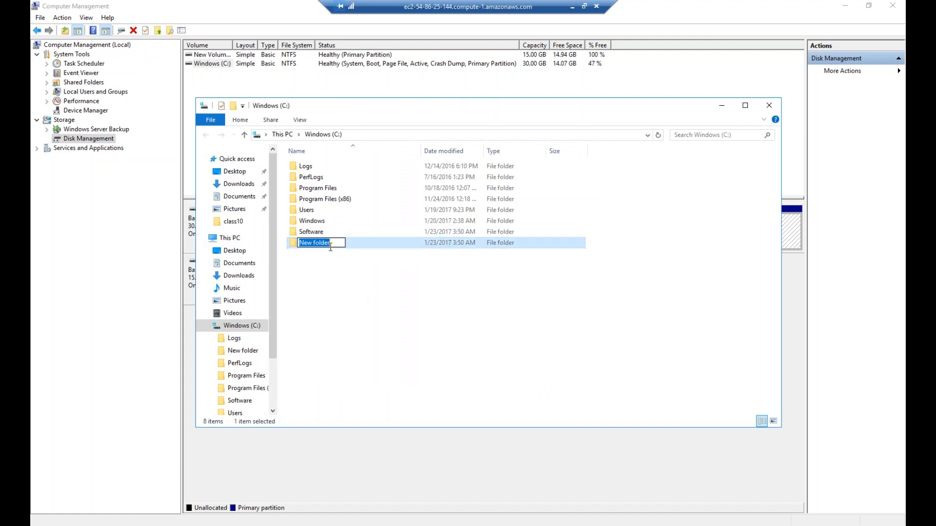
pyautogui.write('BOFA-Logs')
pyautogui.click(361, 282)
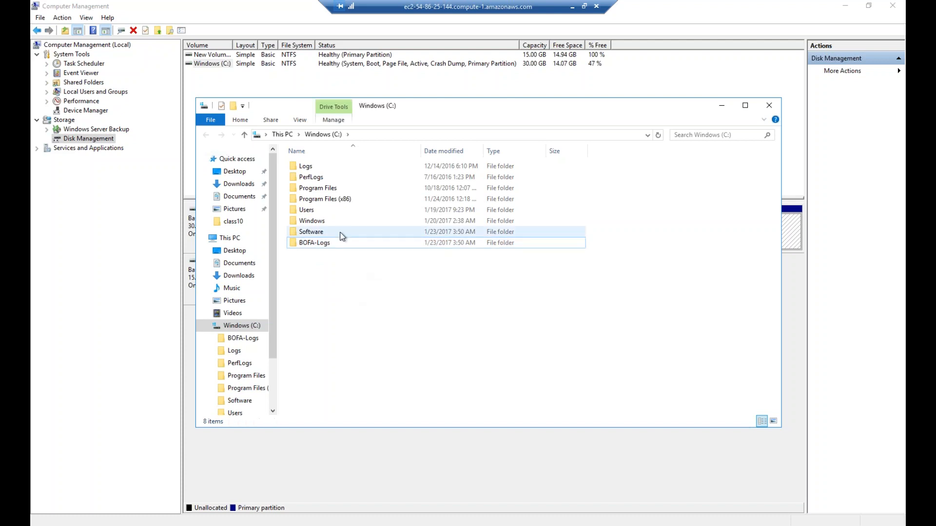
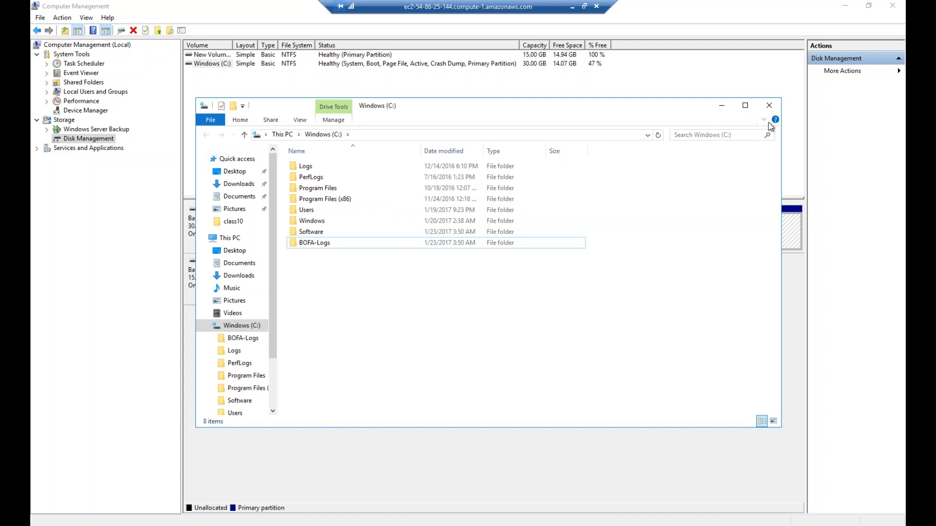
# Close the Windows (C:) File Explorer window to reveal Disk Management's C: and D: volumes
pyautogui.click(769, 105)
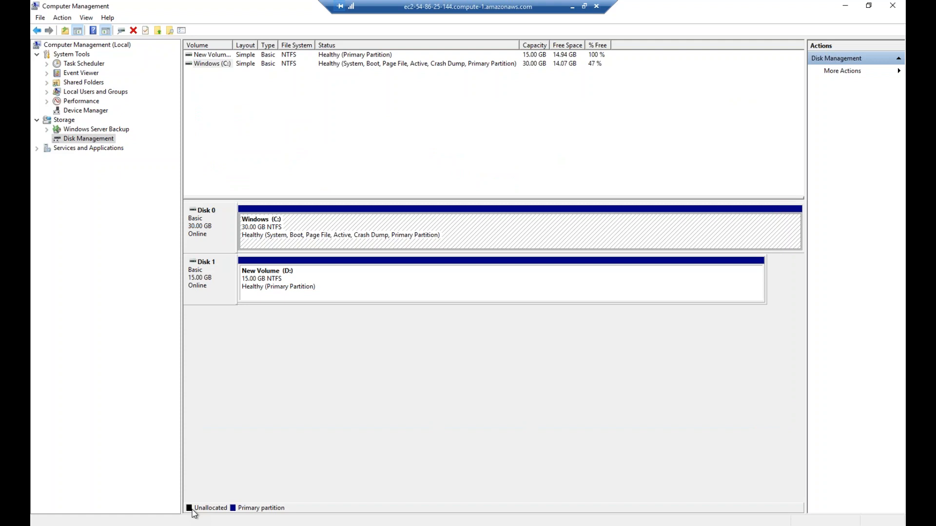
# Start the Add Roles and Features wizard via Programs and Features and Server Manager's Manage menu
pyautogui.rightClick(35, 522)
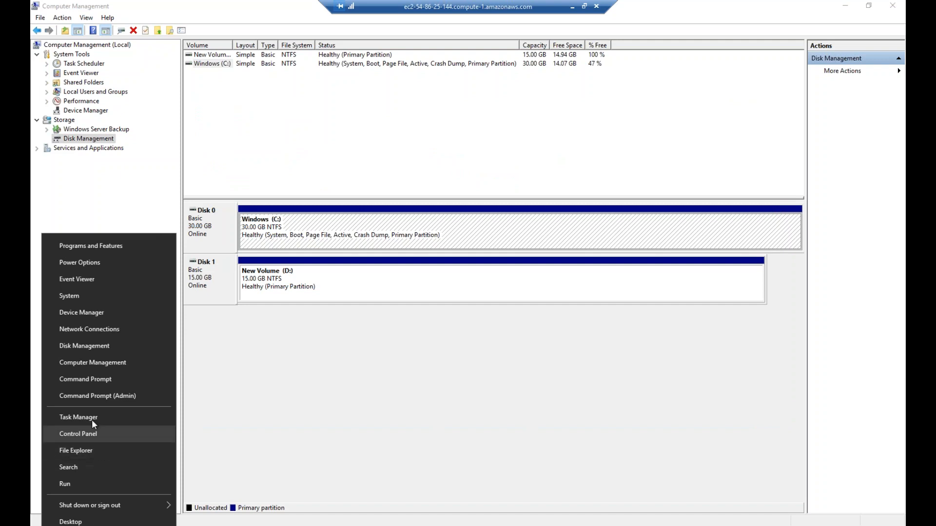
pyautogui.click(119, 247)
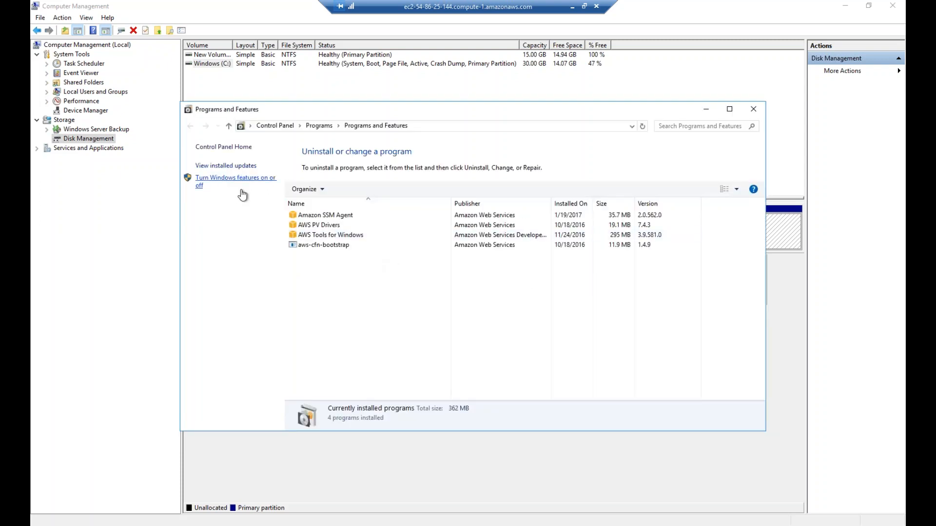
pyautogui.click(268, 180)
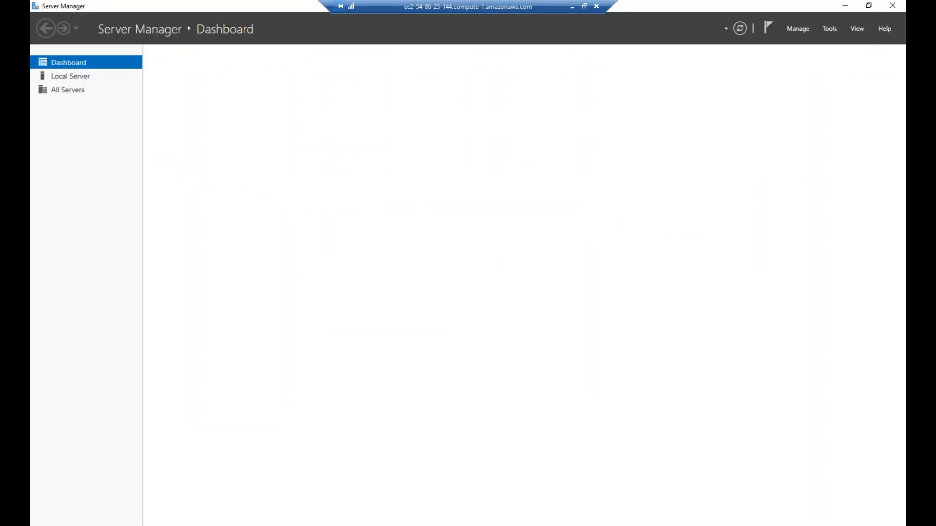
pyautogui.click(830, 29)
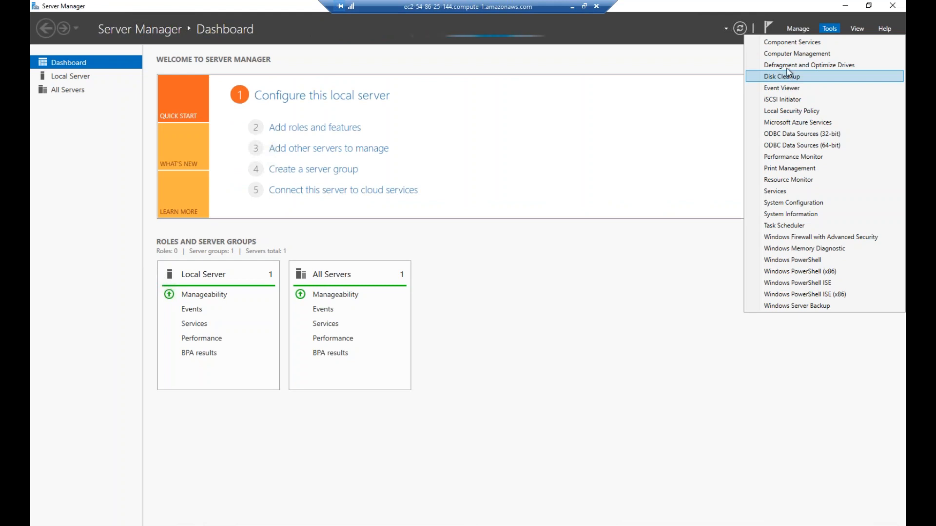
pyautogui.click(804, 30)
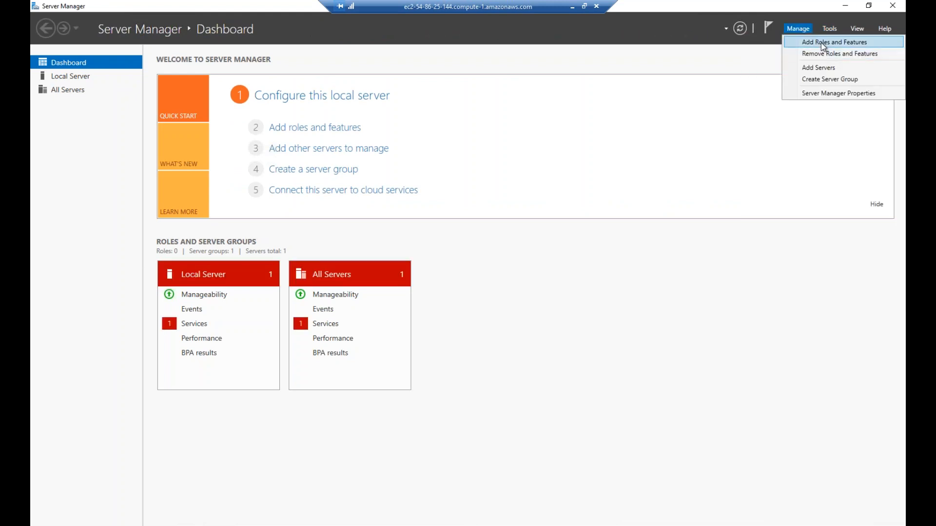
pyautogui.click(821, 43)
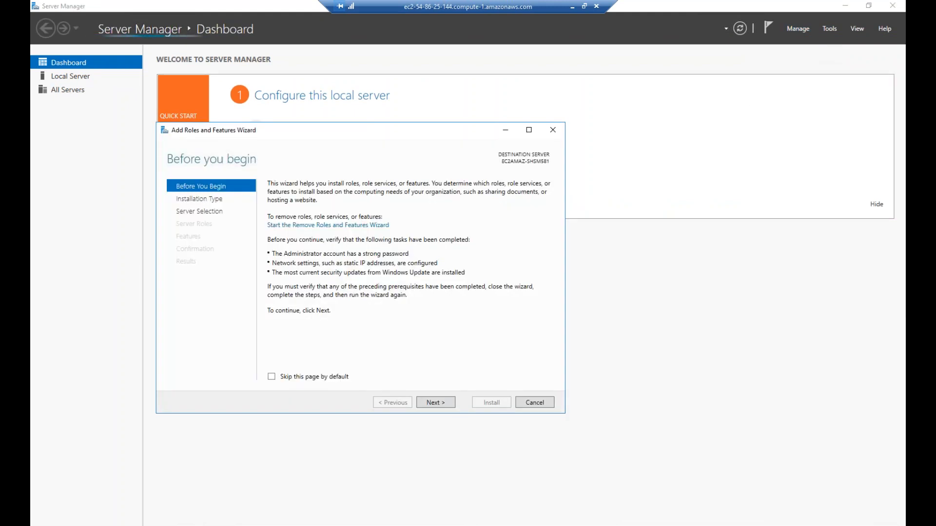
# Advance the wizard to the Features page, cancelling a duplicate wizard that opened
pyautogui.click(435, 403)
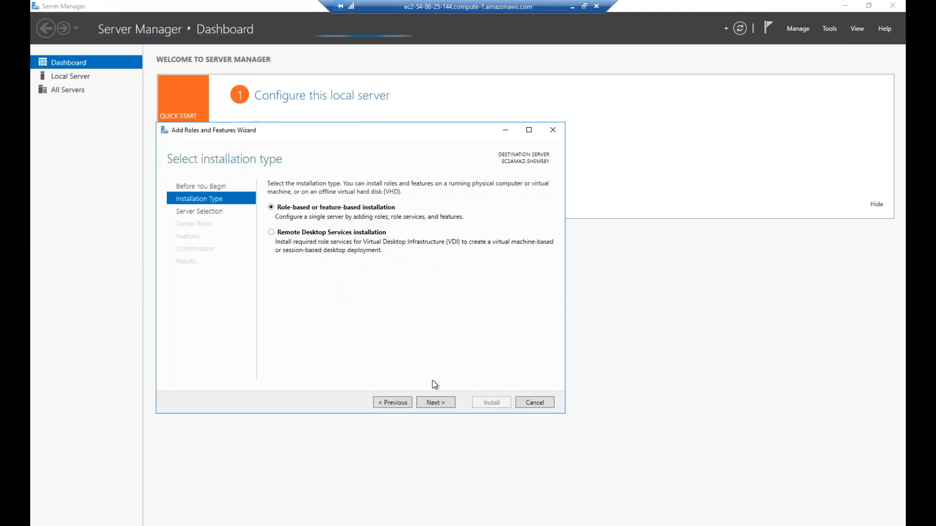
pyautogui.click(435, 402)
pyautogui.click(436, 403)
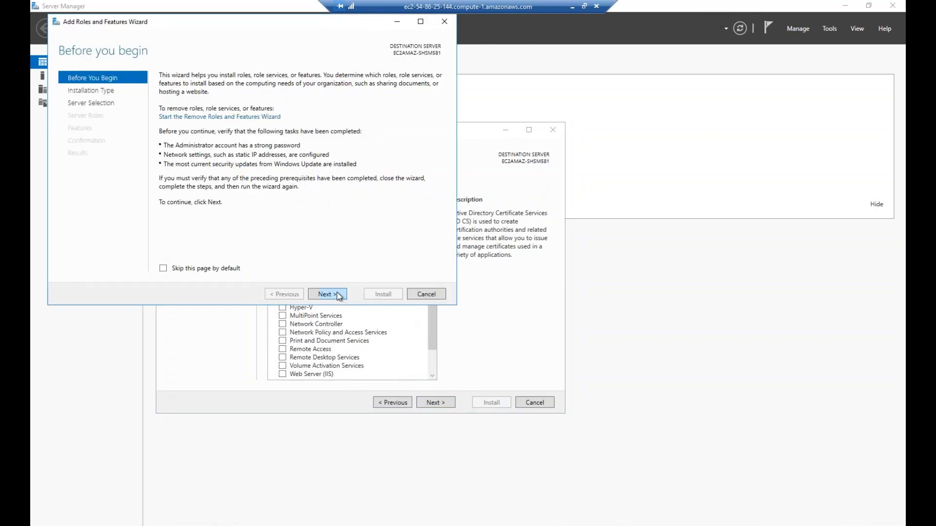
pyautogui.click(337, 294)
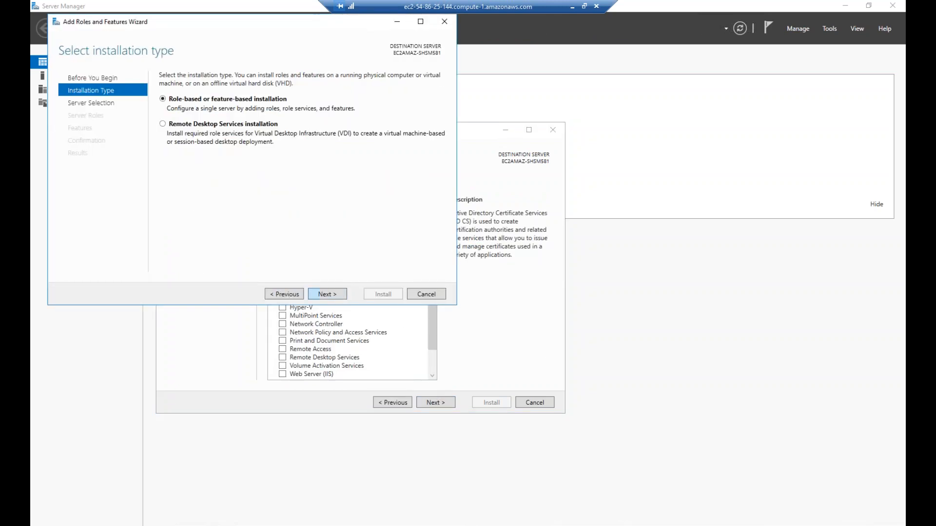
pyautogui.click(427, 294)
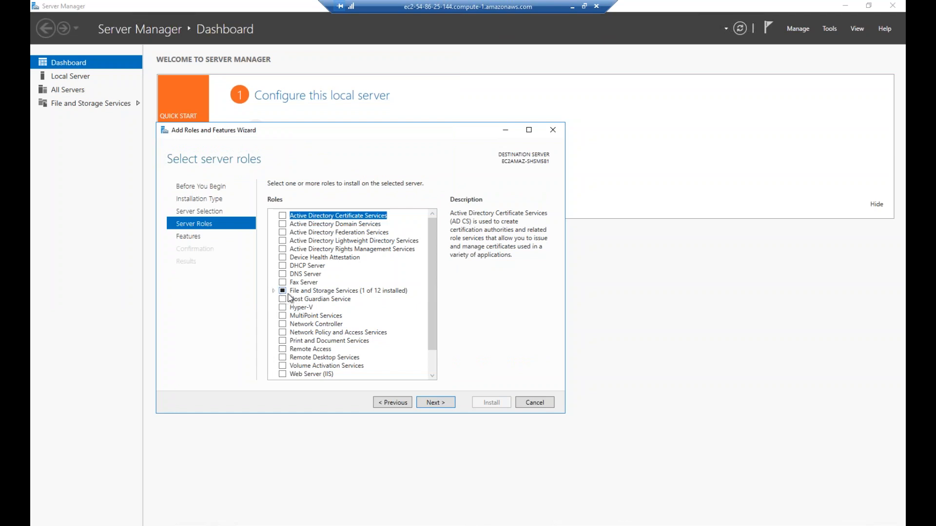
pyautogui.click(444, 403)
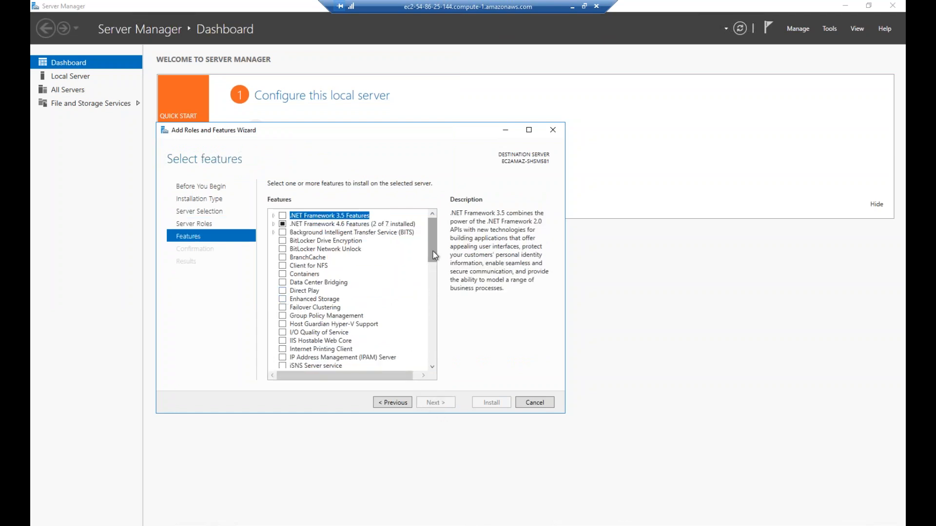
# Select only Telnet Client, leaving TFTP Client unchecked, and install it
pyautogui.scroll(-3, 434, 279)
pyautogui.moveTo(437, 274); pyautogui.dragTo(441, 316)
pyautogui.click(282, 352)
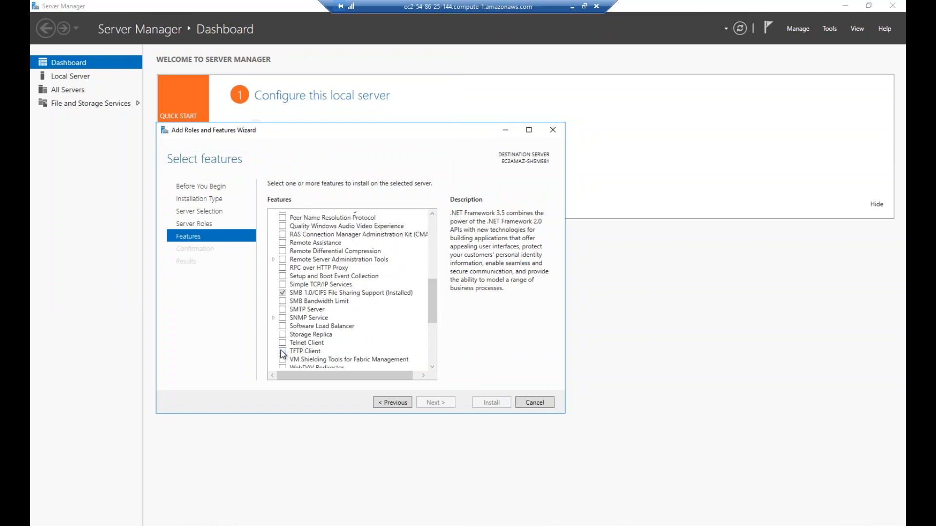
pyautogui.click(282, 343)
pyautogui.click(282, 351)
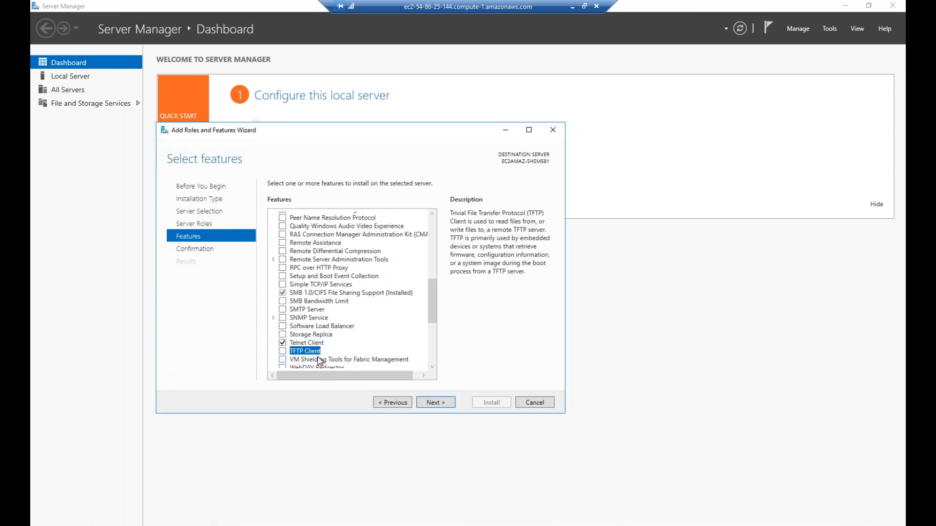
pyautogui.click(441, 405)
pyautogui.click(489, 403)
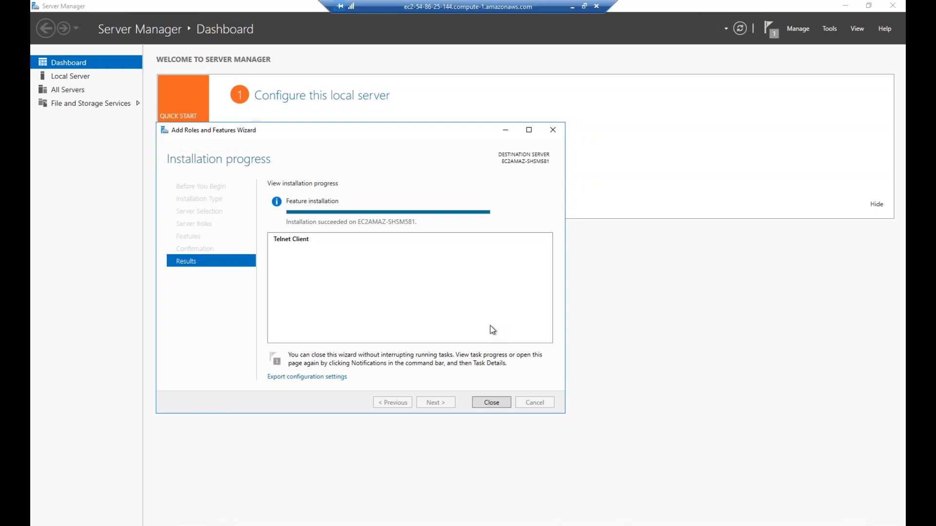
# Close the finished wizard and Programs window, then launch Computer Management
pyautogui.click(492, 402)
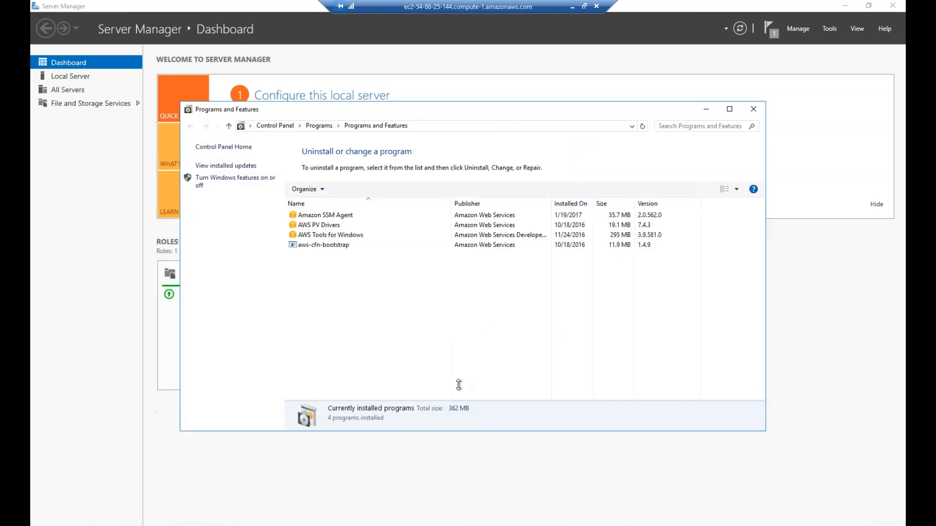
pyautogui.click(753, 109)
pyautogui.click(829, 28)
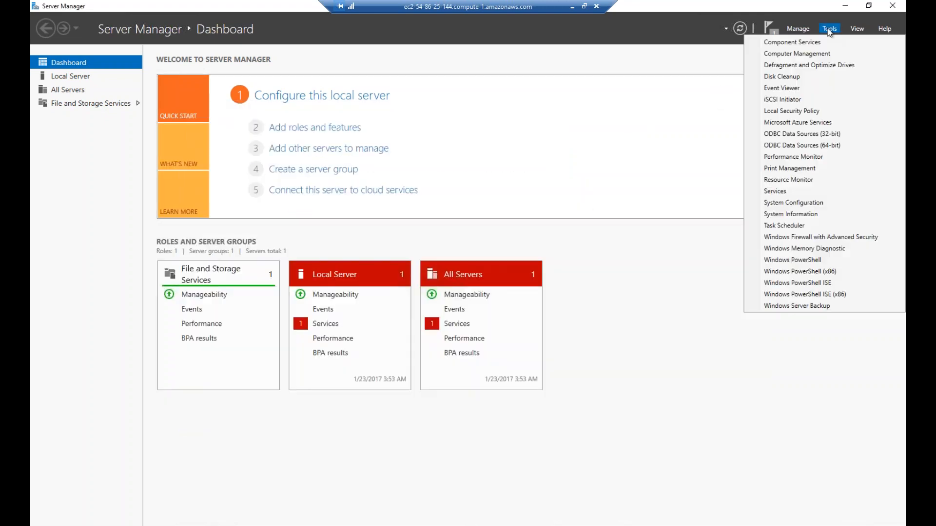
pyautogui.click(807, 55)
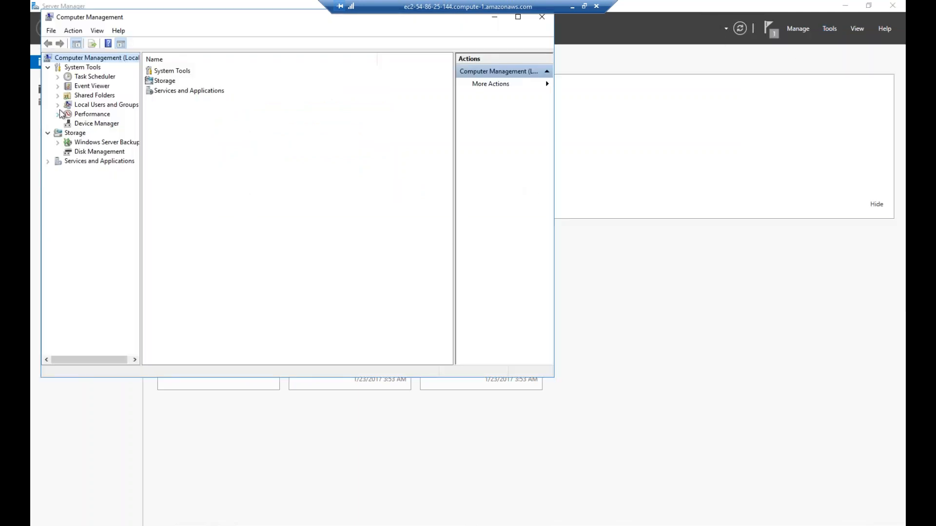
# Create a local user named Admin with a password, not forced to change it at next logon
pyautogui.click(58, 105)
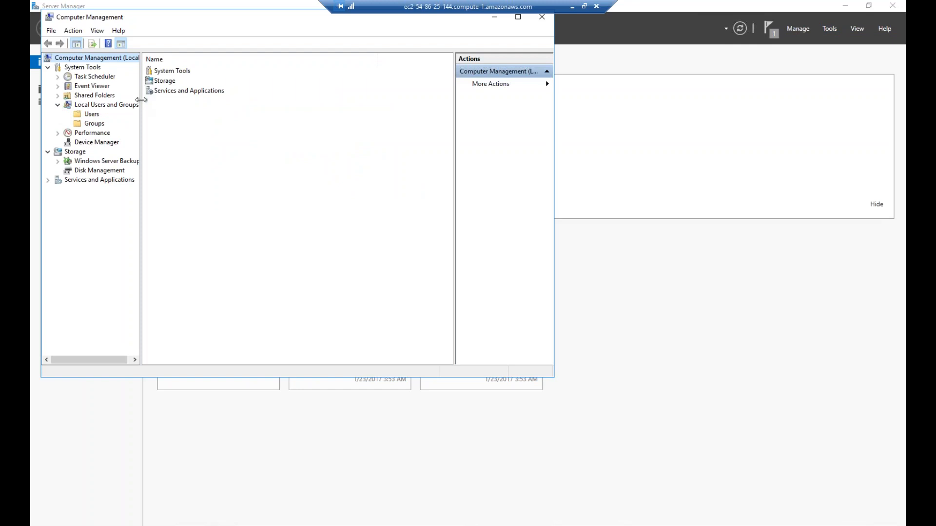
pyautogui.moveTo(141, 104); pyautogui.dragTo(189, 103)
pyautogui.click(92, 115)
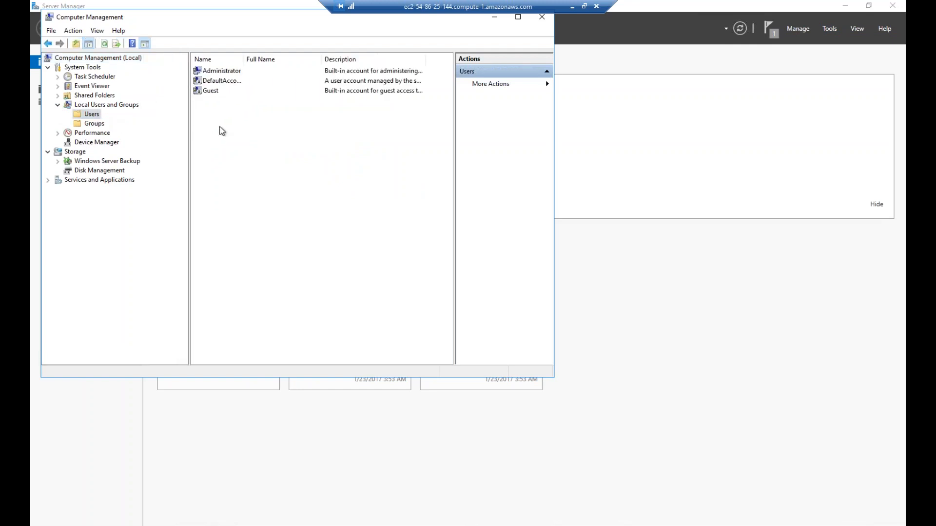
pyautogui.rightClick(220, 128)
pyautogui.click(248, 136)
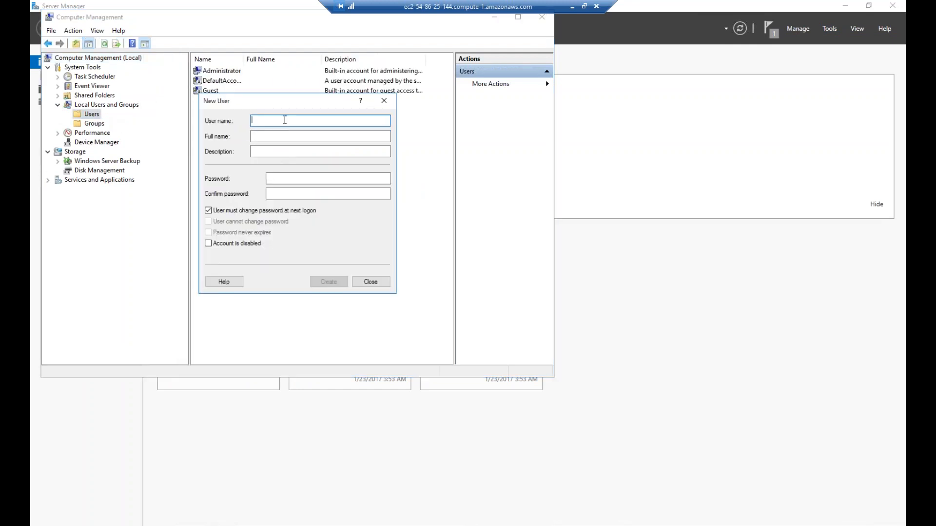
pyautogui.write('Admin')
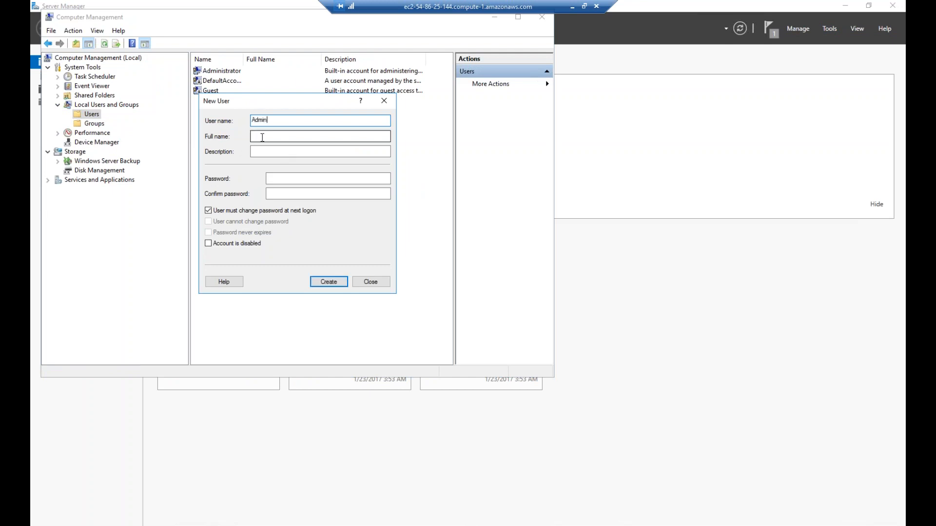
pyautogui.click(281, 181)
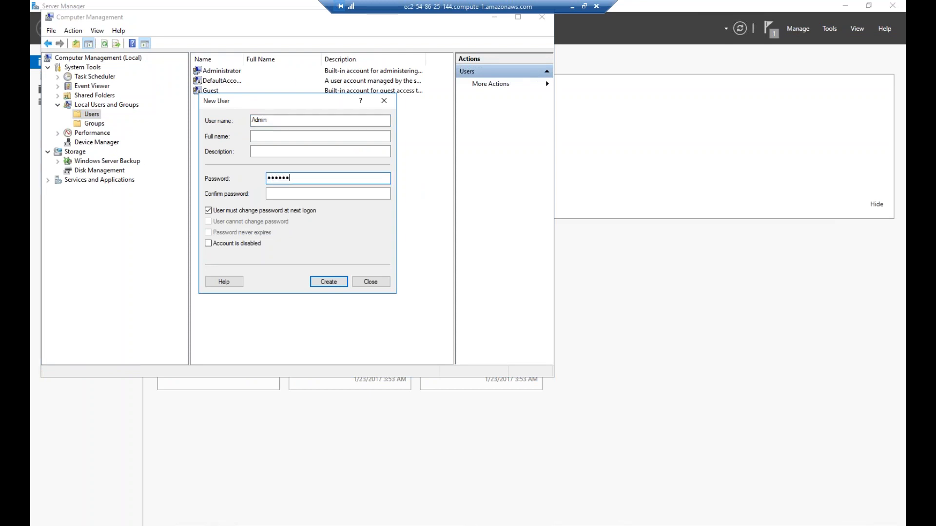
pyautogui.press('Tab')
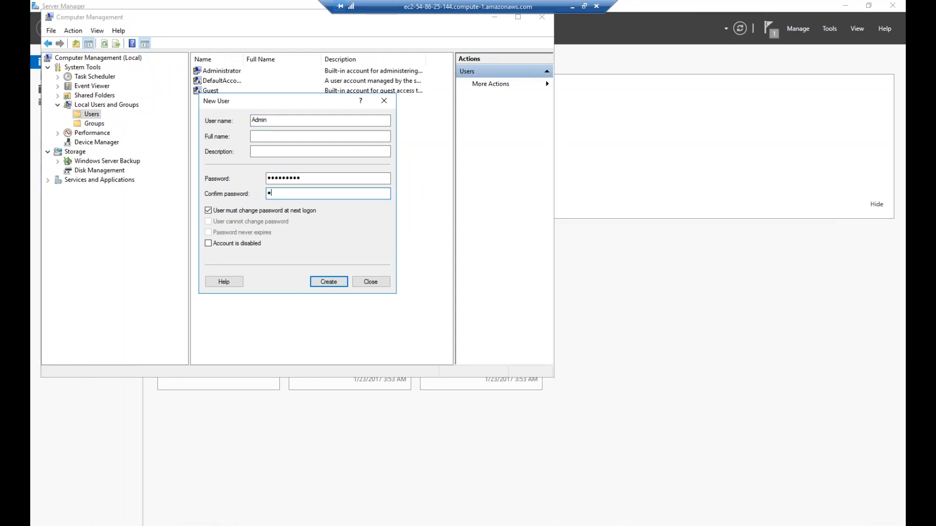
pyautogui.write('•••••••••')
pyautogui.click(210, 211)
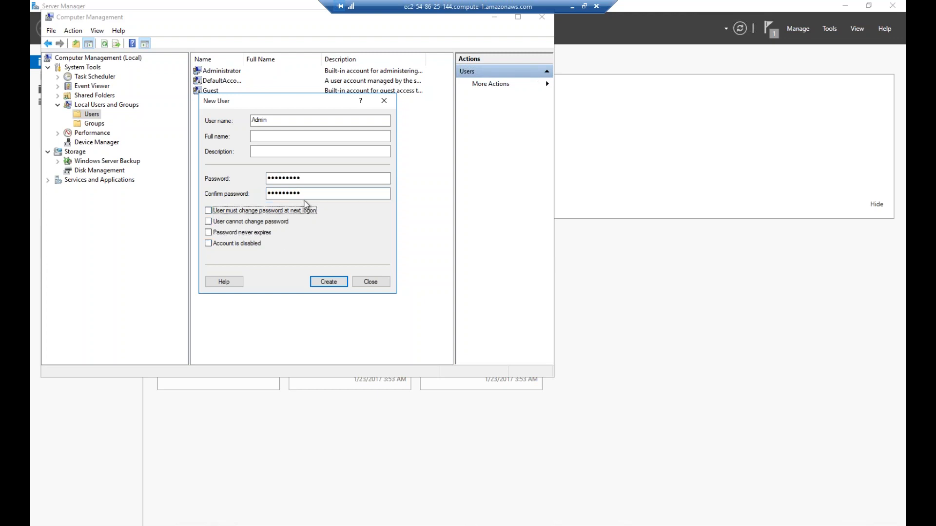
pyautogui.click(328, 282)
pyautogui.click(370, 283)
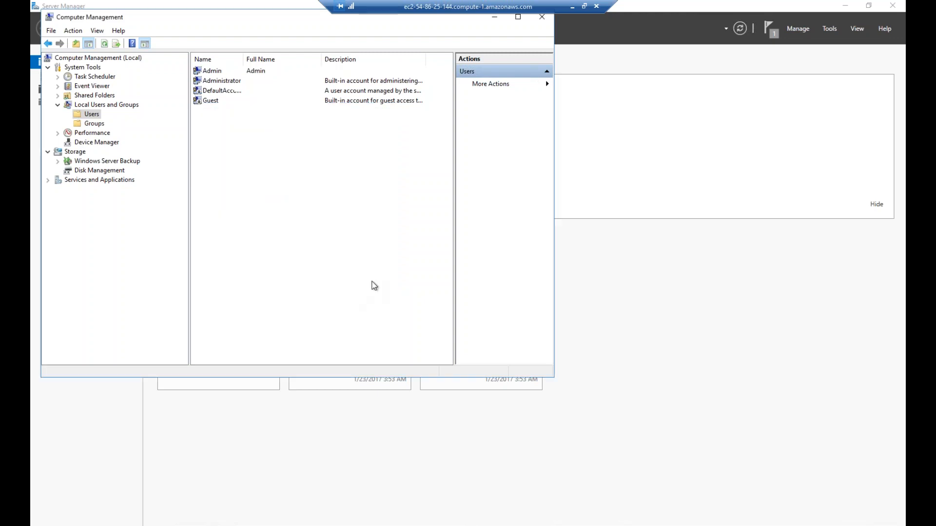
# Add the Admin user to the Administrators group
pyautogui.doubleClick(213, 71)
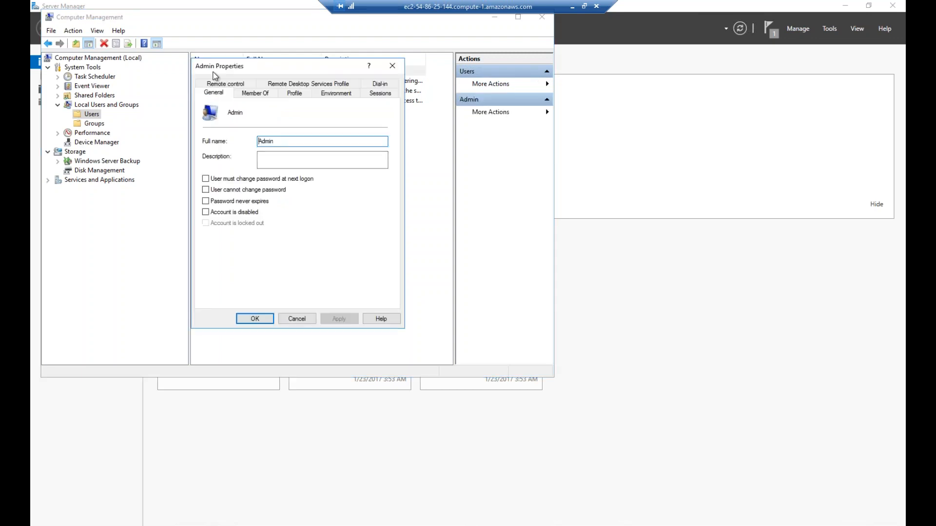
pyautogui.click(249, 94)
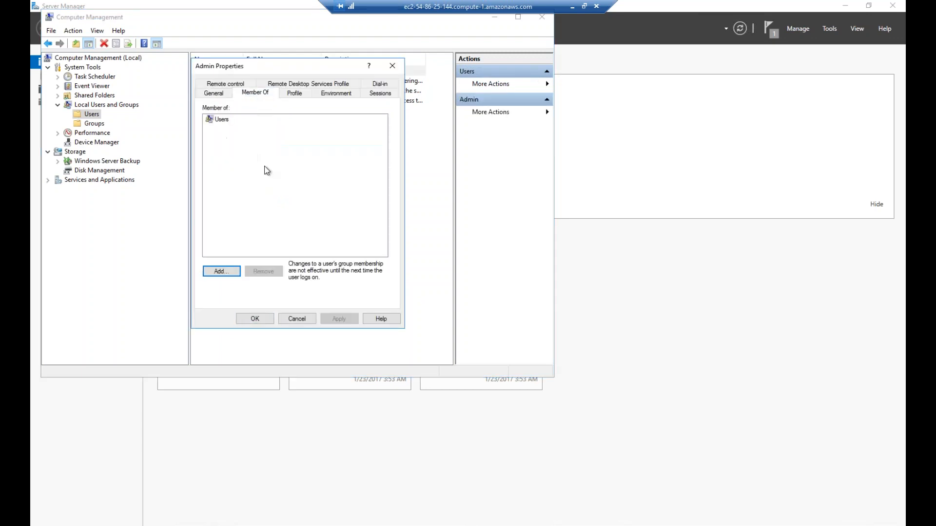
pyautogui.click(220, 271)
pyautogui.write('Administrator')
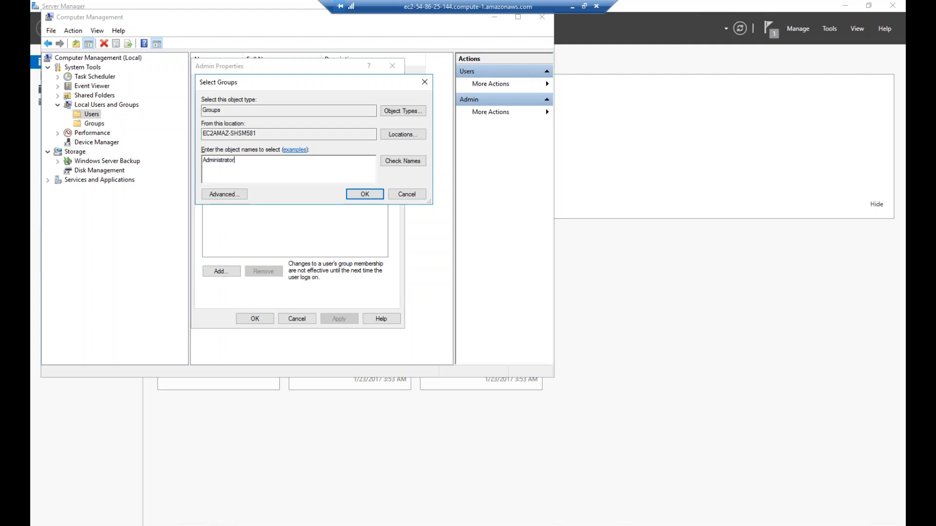
pyautogui.press('Return')
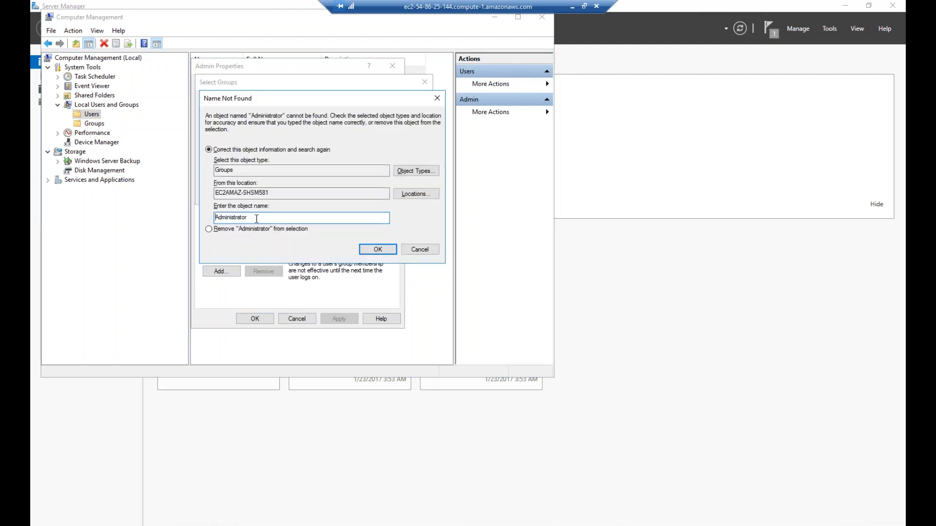
pyautogui.write('s')
pyautogui.click(367, 250)
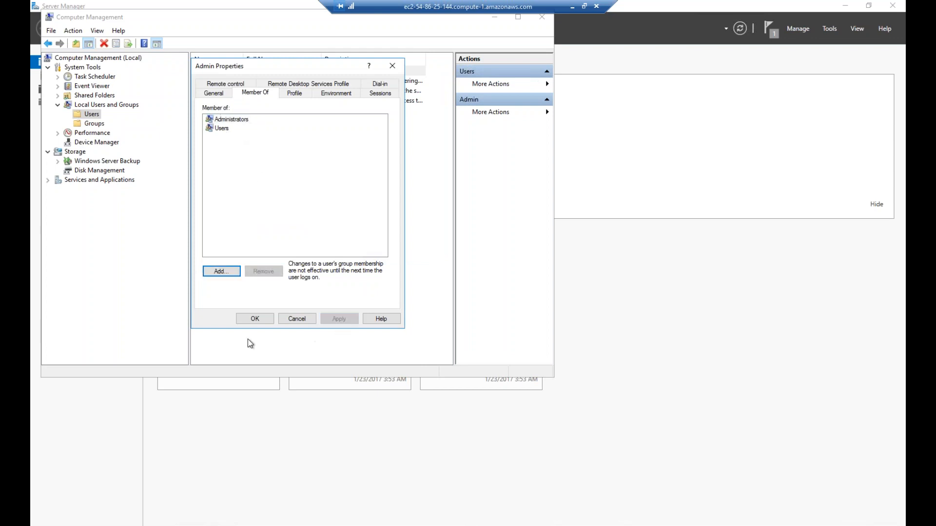
pyautogui.click(252, 318)
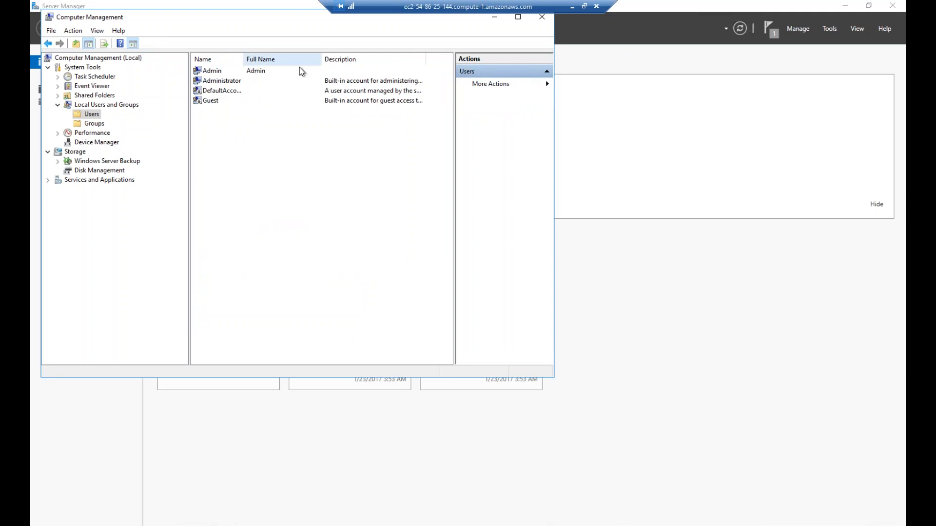
# Compare the Administrator and Admin accounts, then move aside and close the window
pyautogui.click(219, 81)
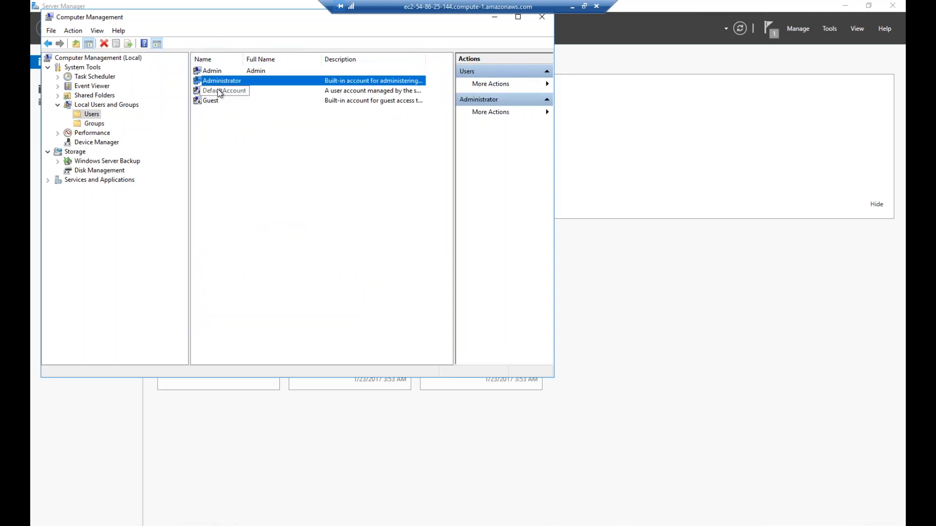
pyautogui.click(218, 71)
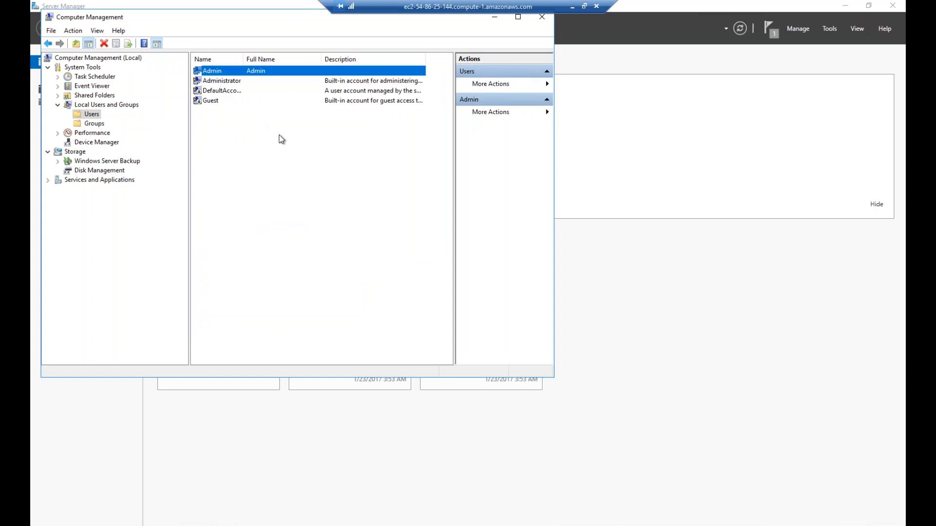
pyautogui.click(222, 82)
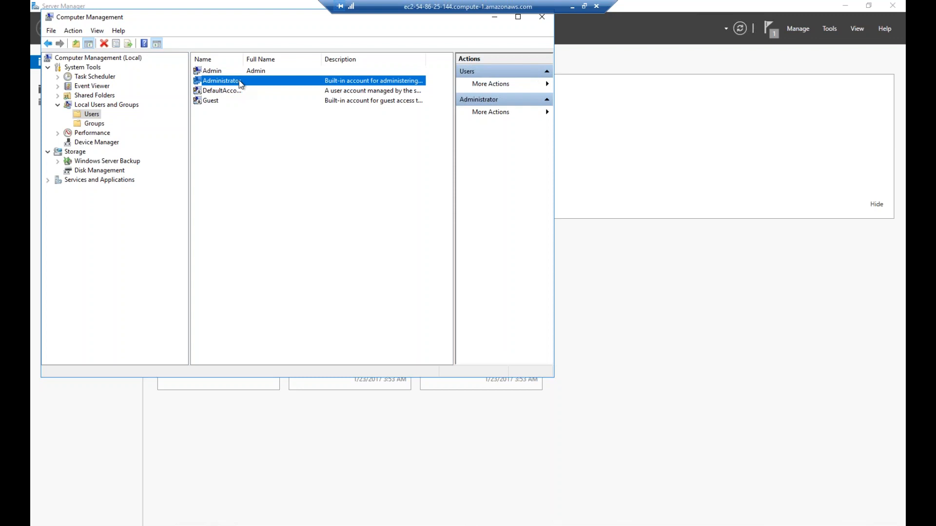
pyautogui.click(214, 72)
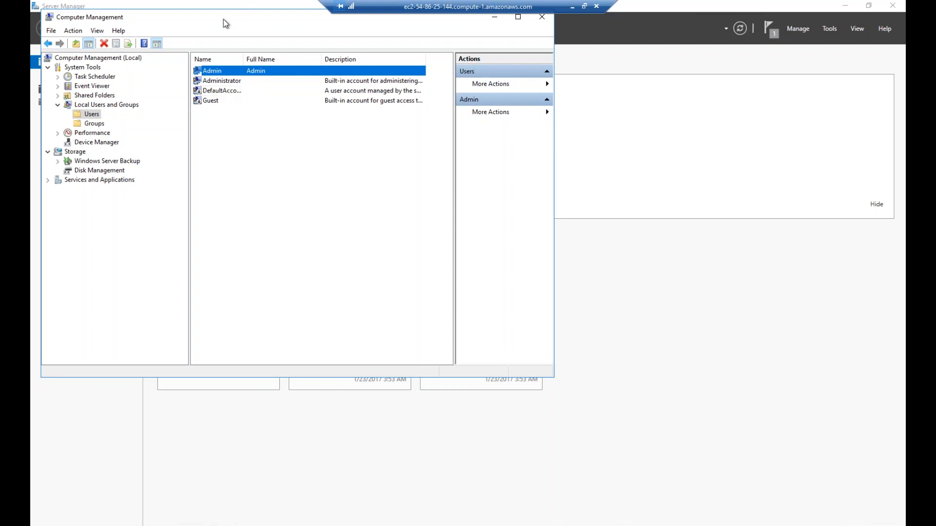
pyautogui.moveTo(224, 19); pyautogui.dragTo(327, 88)
pyautogui.click(646, 85)
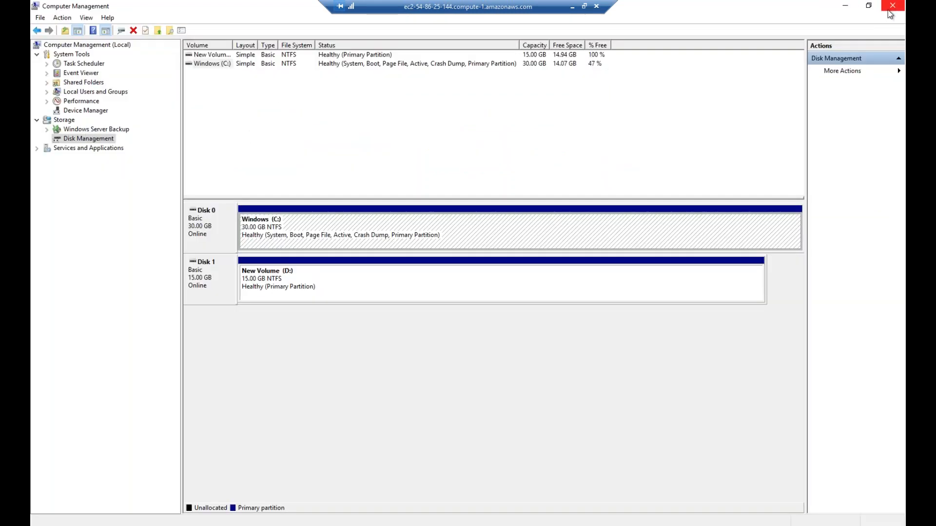
# Explore Windows (C:) and browse Program Files > Amazon > SSM > Plugins, then back
pyautogui.click(275, 235)
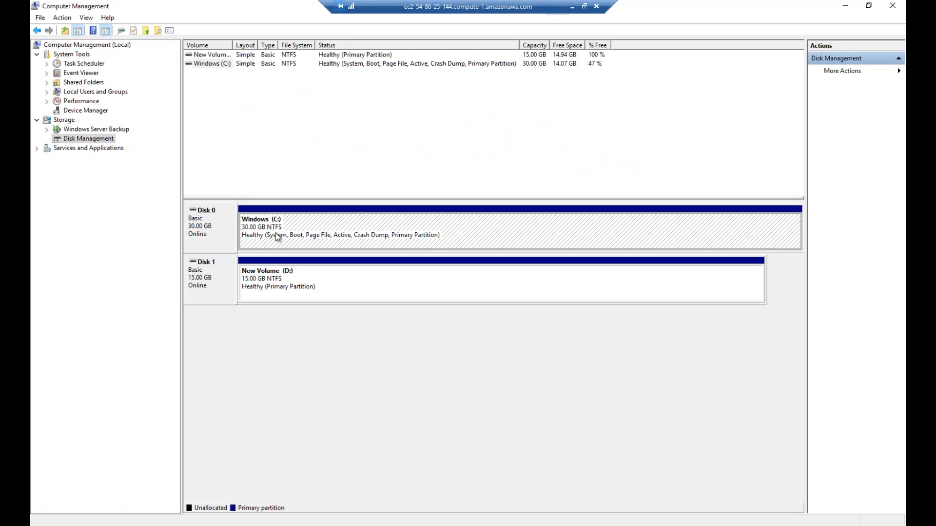
pyautogui.rightClick(276, 238)
pyautogui.click(307, 248)
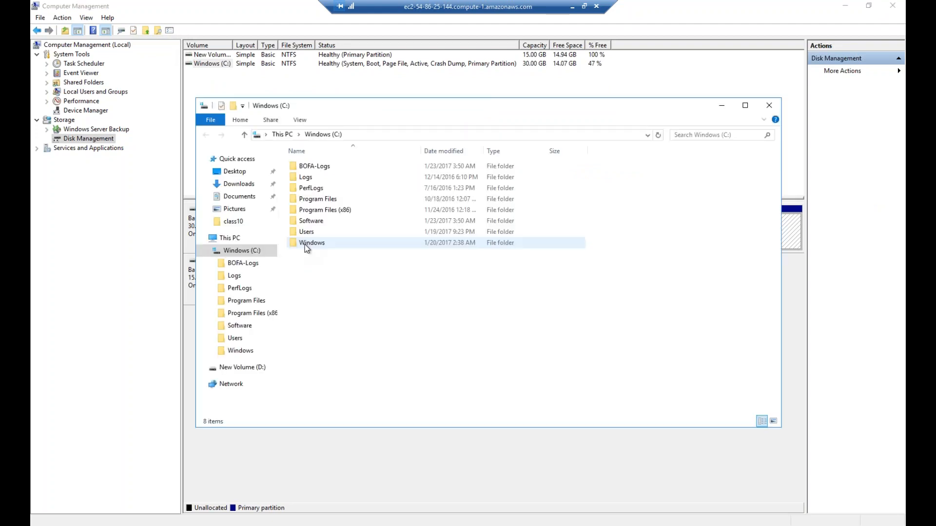
pyautogui.click(323, 199)
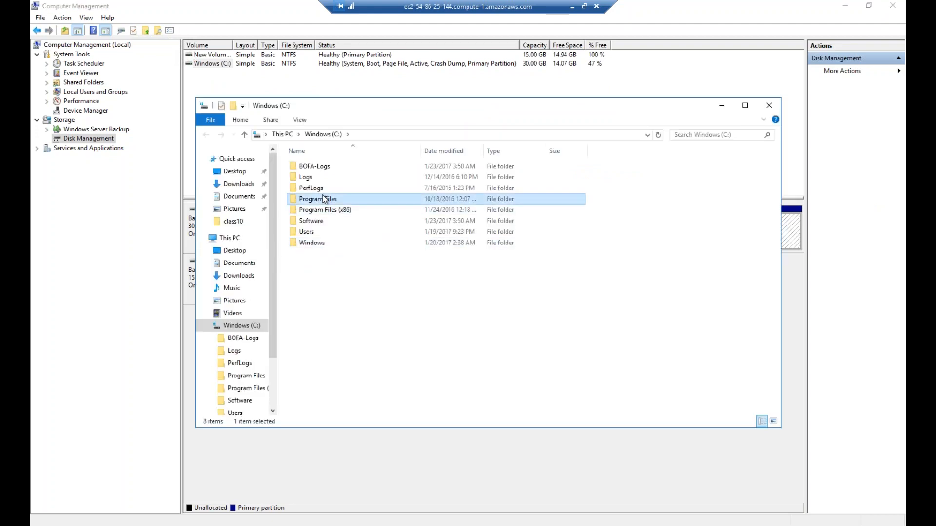
pyautogui.doubleClick(318, 199)
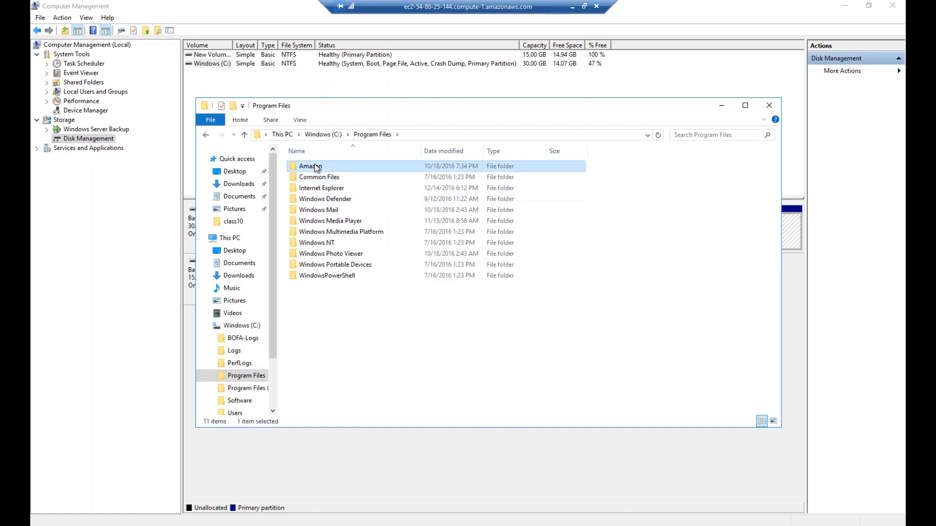
pyautogui.doubleClick(309, 166)
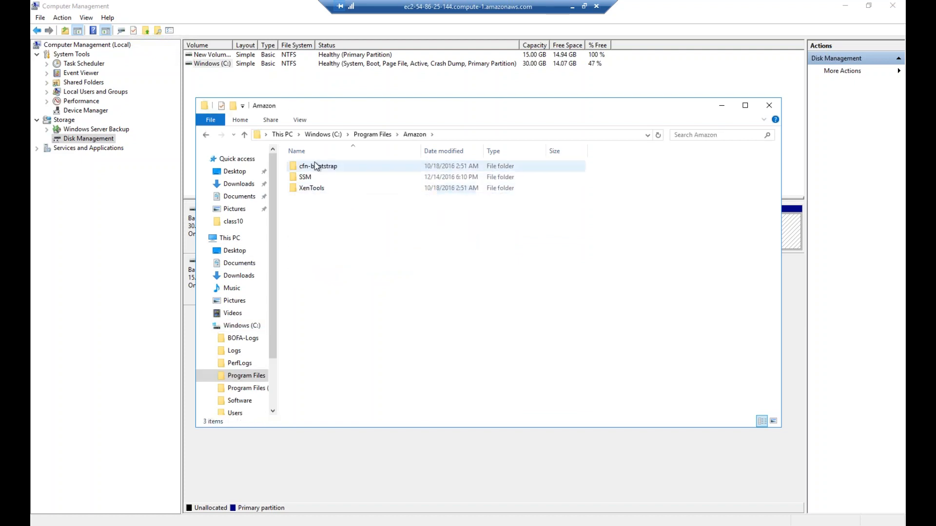
pyautogui.doubleClick(307, 177)
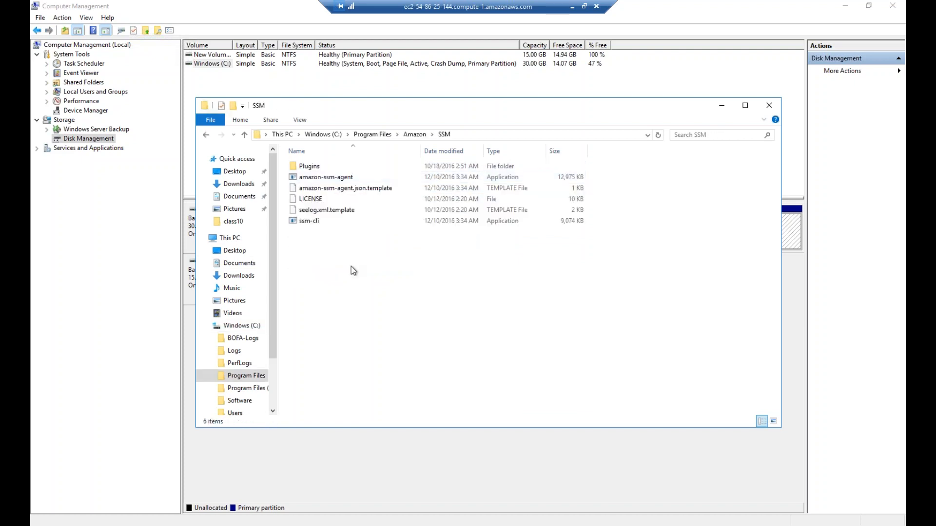
pyautogui.doubleClick(307, 166)
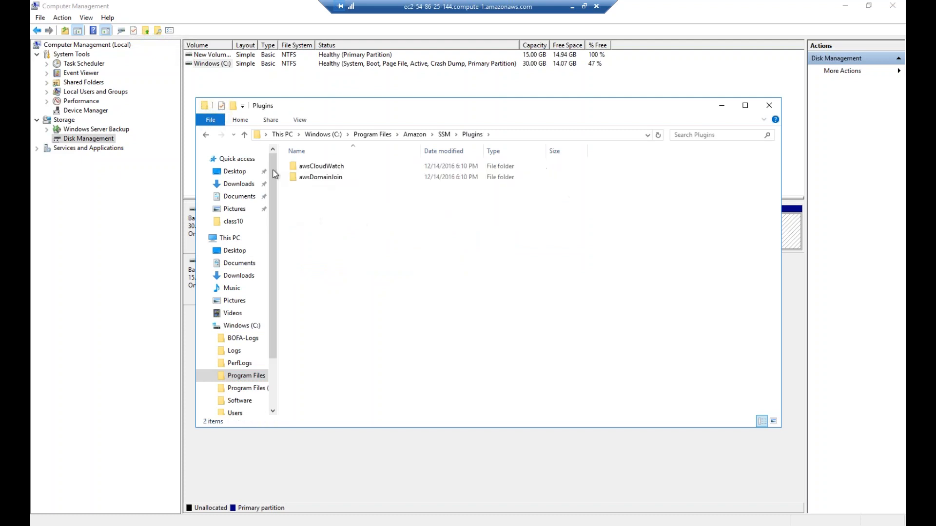
pyautogui.click(207, 135)
pyautogui.click(206, 135)
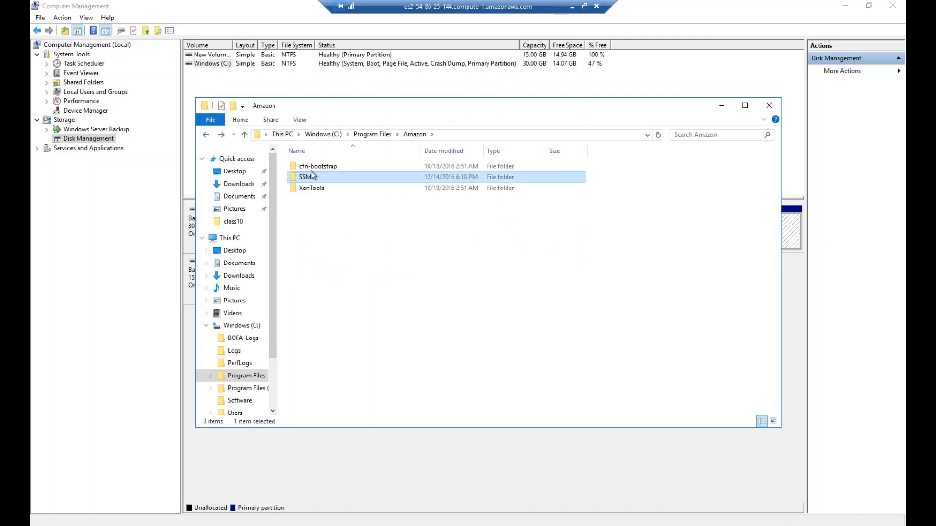
# Look into cfn-bootstrap, XenTools and Common Files\Services, ending in Program Files\Amazon\SSM
pyautogui.doubleClick(319, 166)
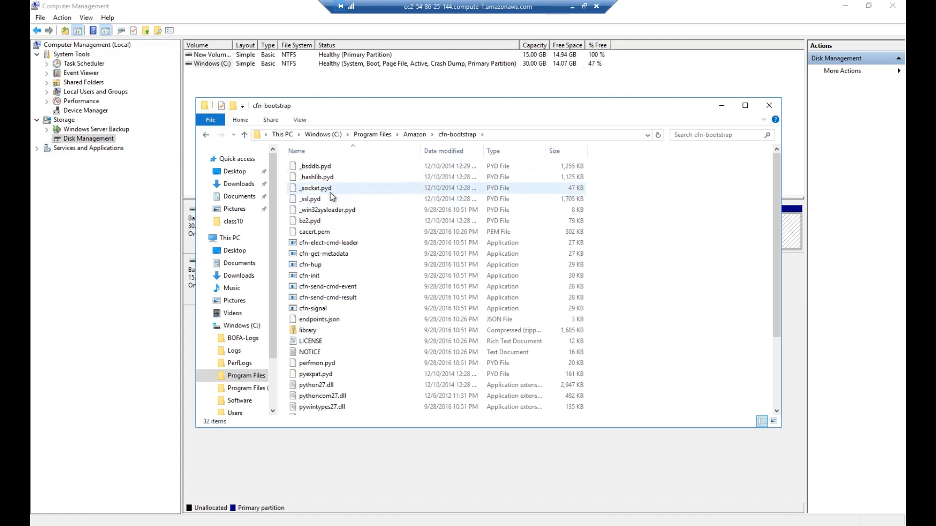
pyautogui.click(207, 135)
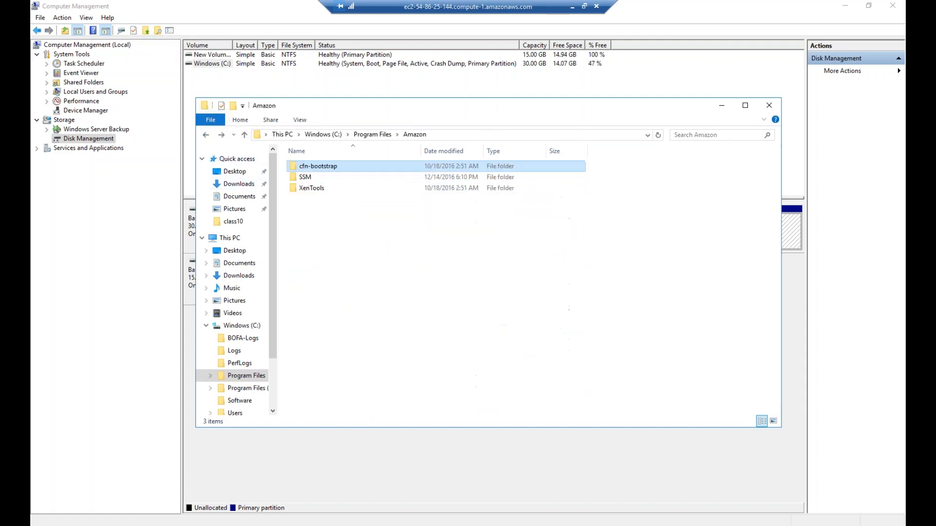
pyautogui.doubleClick(306, 189)
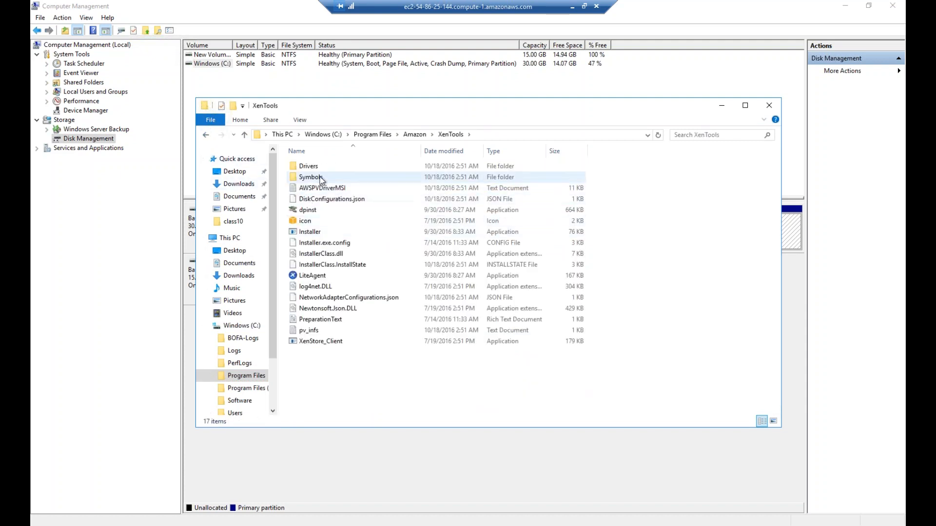
pyautogui.click(206, 134)
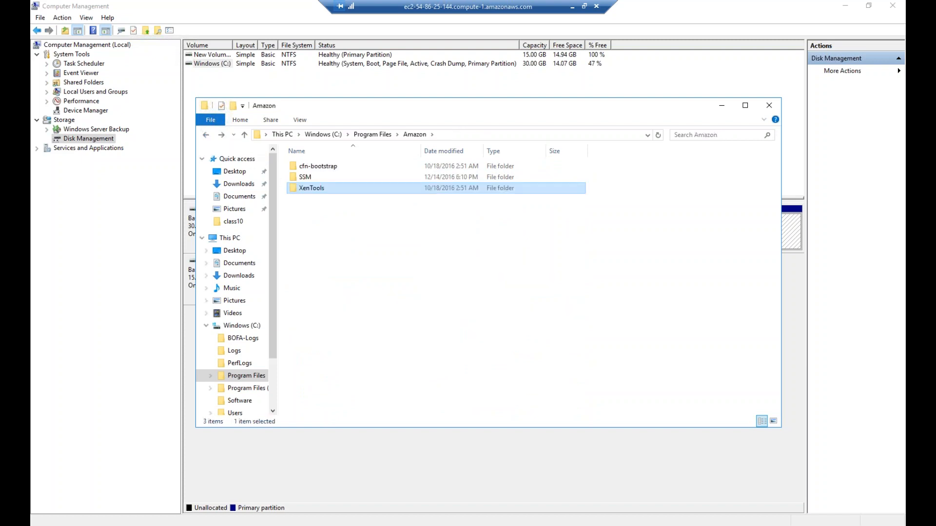
pyautogui.click(205, 134)
pyautogui.doubleClick(317, 178)
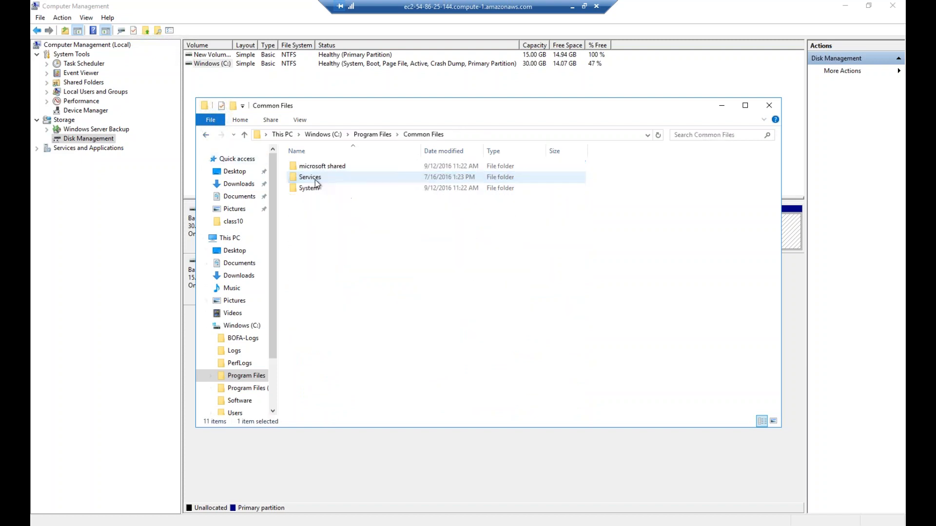
pyautogui.doubleClick(310, 177)
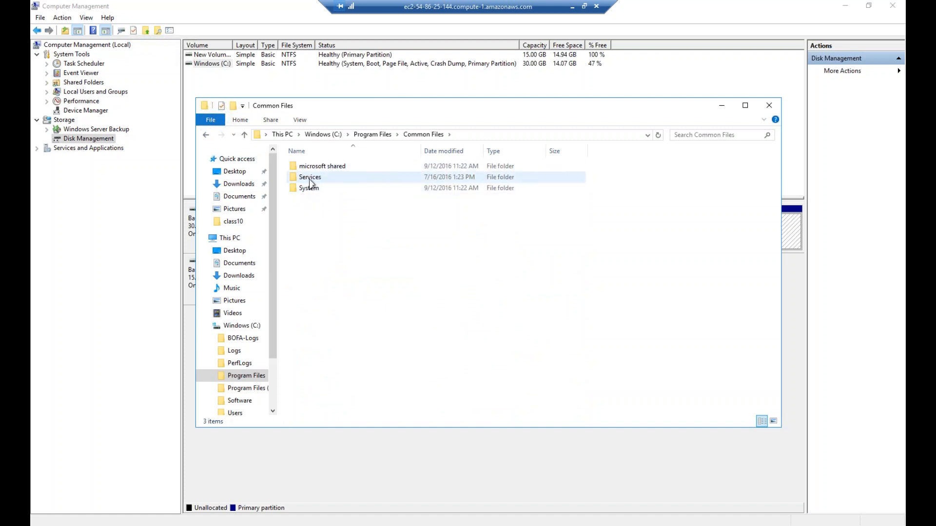
pyautogui.click(206, 136)
pyautogui.click(207, 136)
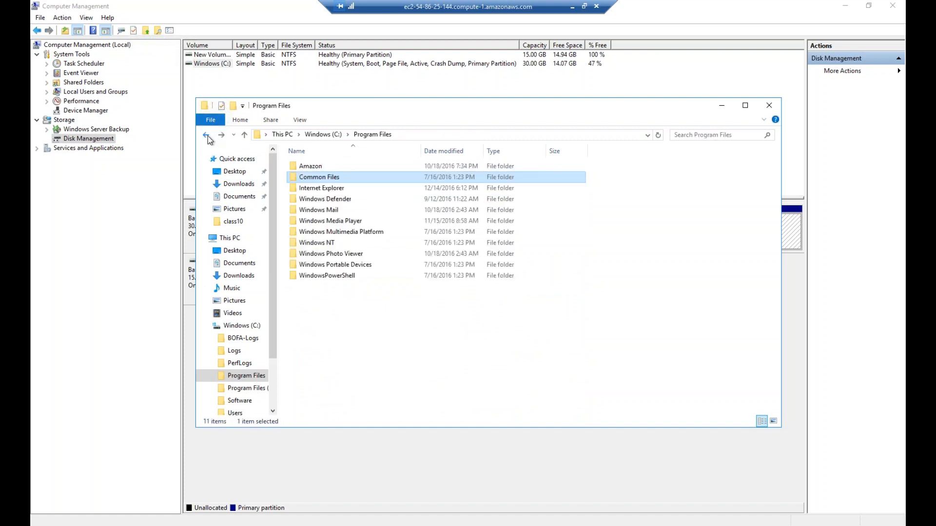
pyautogui.doubleClick(315, 166)
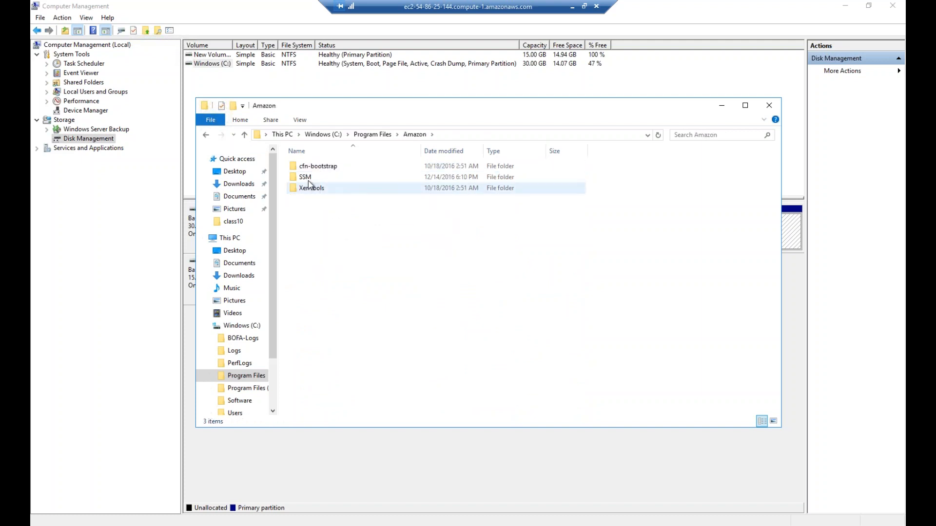
pyautogui.doubleClick(307, 178)
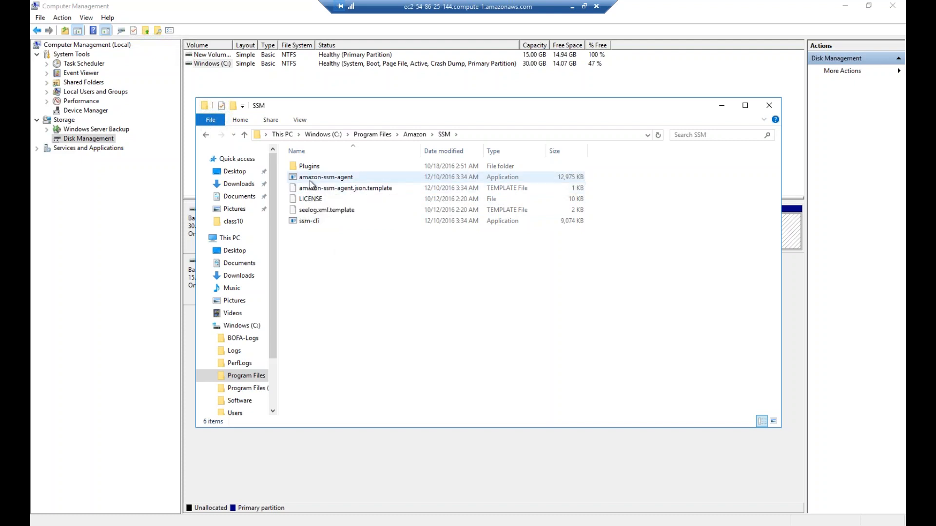
# Run amazon-ssm-agent briefly, then inspect the awsDomainJoin and awsCloudWatch plugin folders
pyautogui.doubleClick(310, 180)
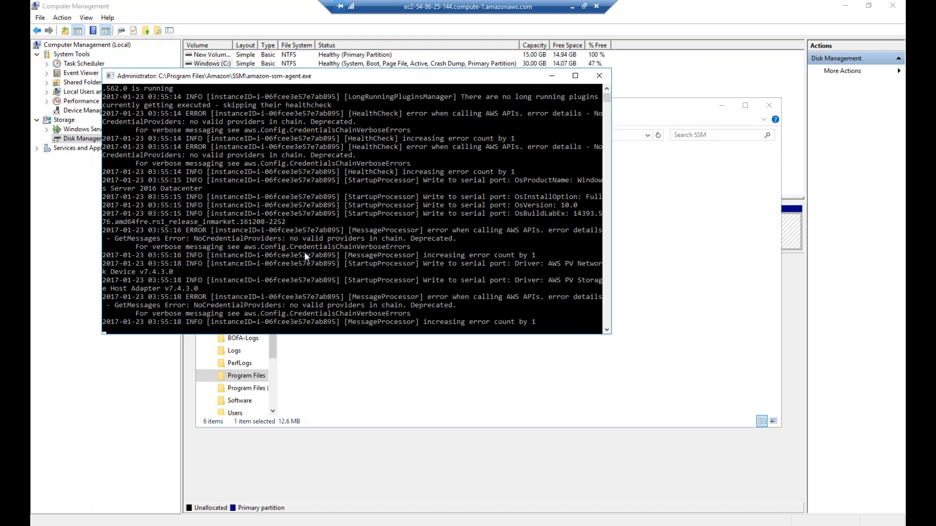
pyautogui.click(599, 76)
pyautogui.doubleClick(308, 168)
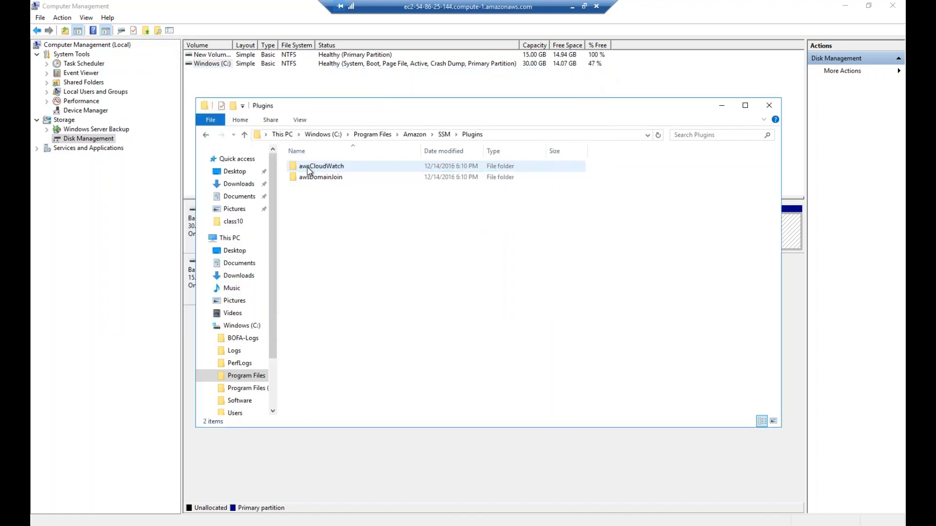
pyautogui.click(321, 179)
pyautogui.doubleClick(321, 177)
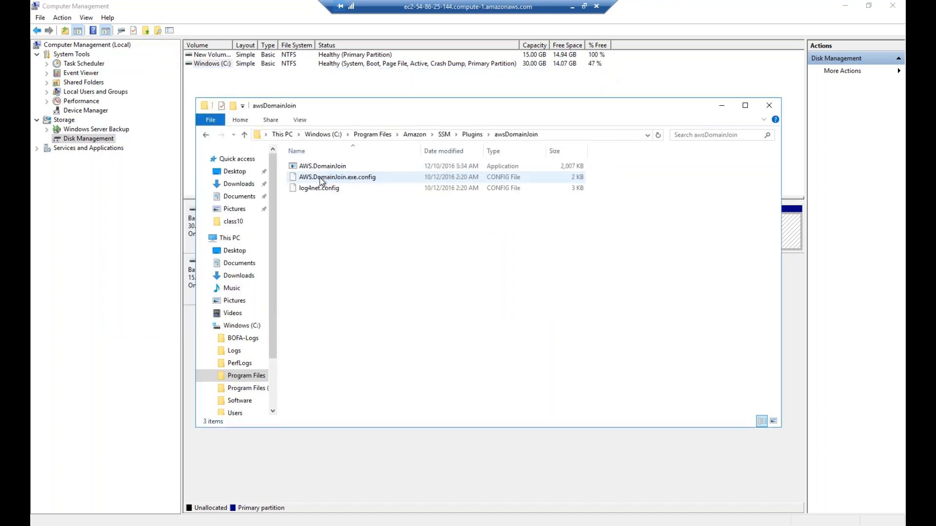
pyautogui.click(206, 134)
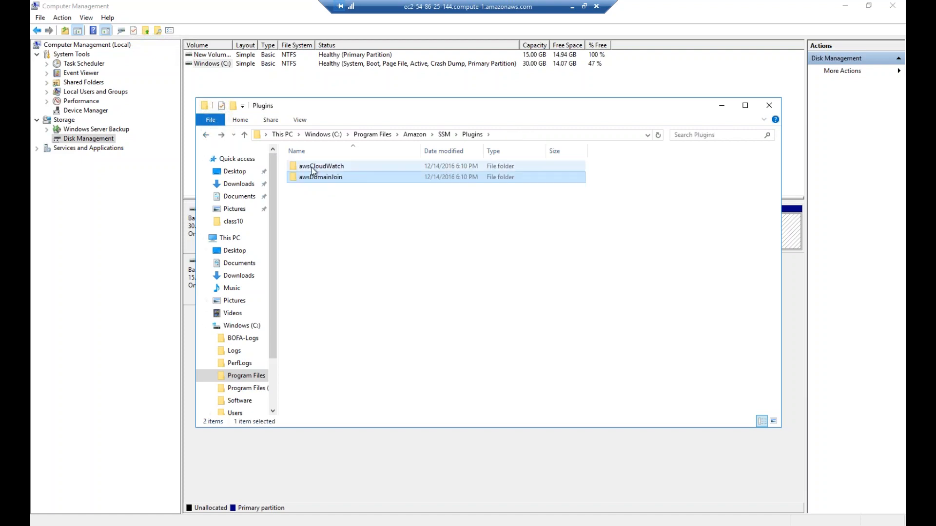
pyautogui.doubleClick(312, 168)
pyautogui.click(206, 135)
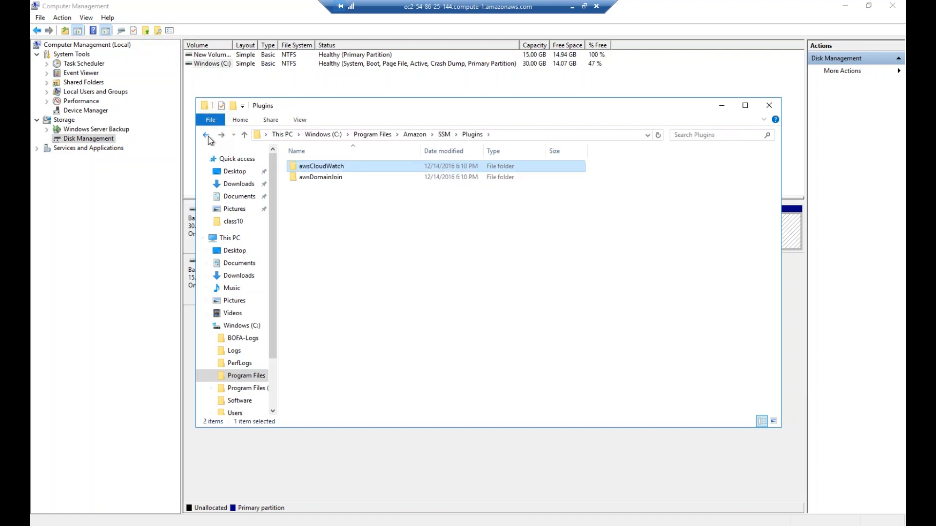
pyautogui.click(206, 135)
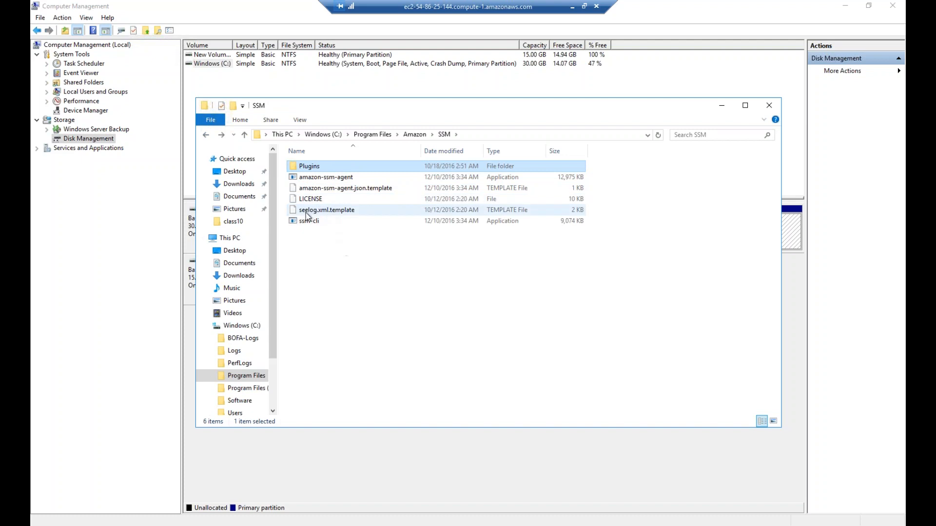
pyautogui.click(206, 136)
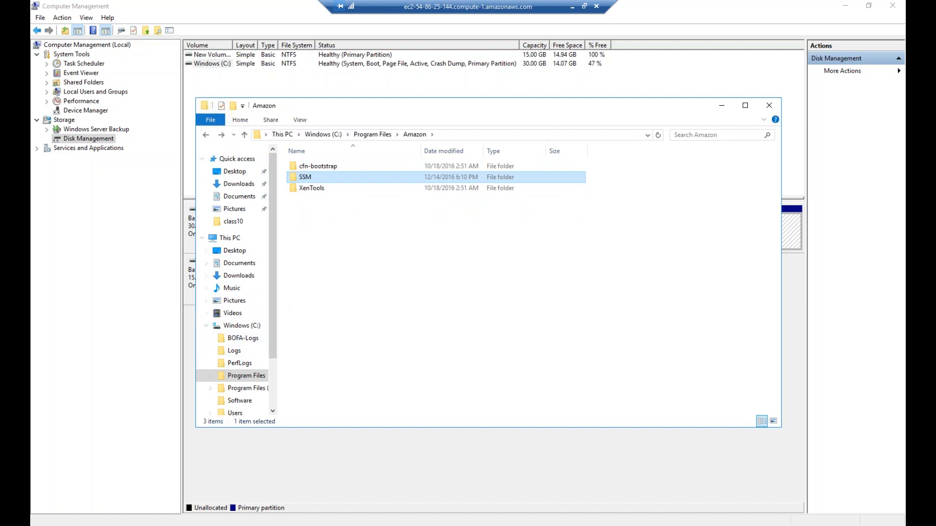
# Widen the folder tree, view Common Files\System, and return to the C: root
pyautogui.moveTo(283, 263); pyautogui.dragTo(345, 269)
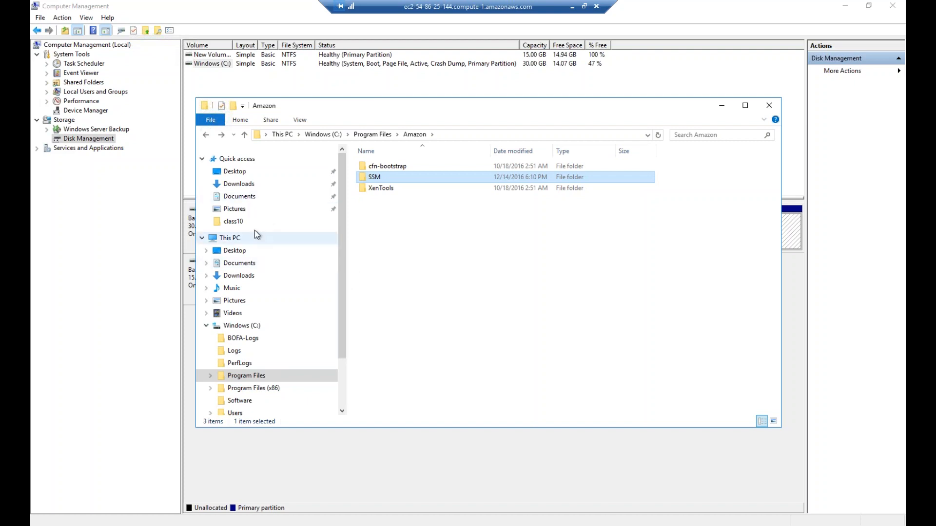
pyautogui.click(206, 135)
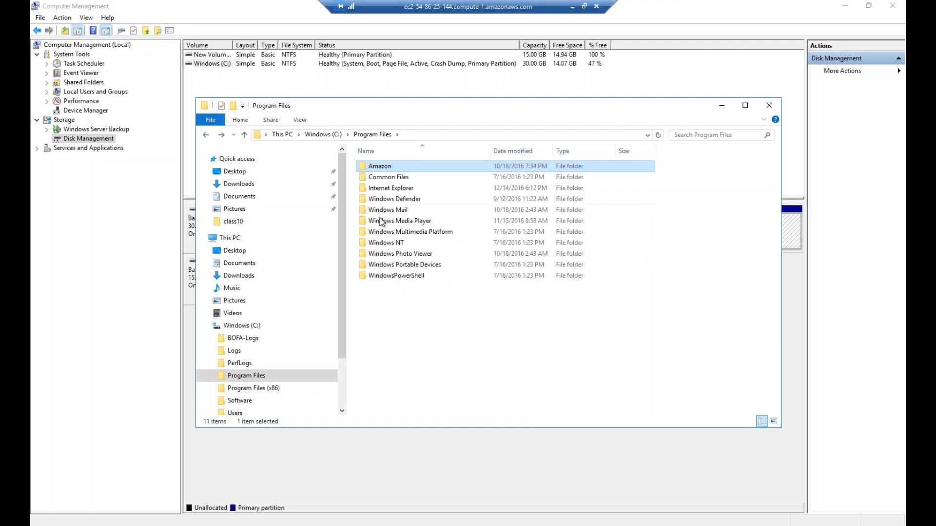
pyautogui.doubleClick(378, 179)
pyautogui.doubleClick(378, 188)
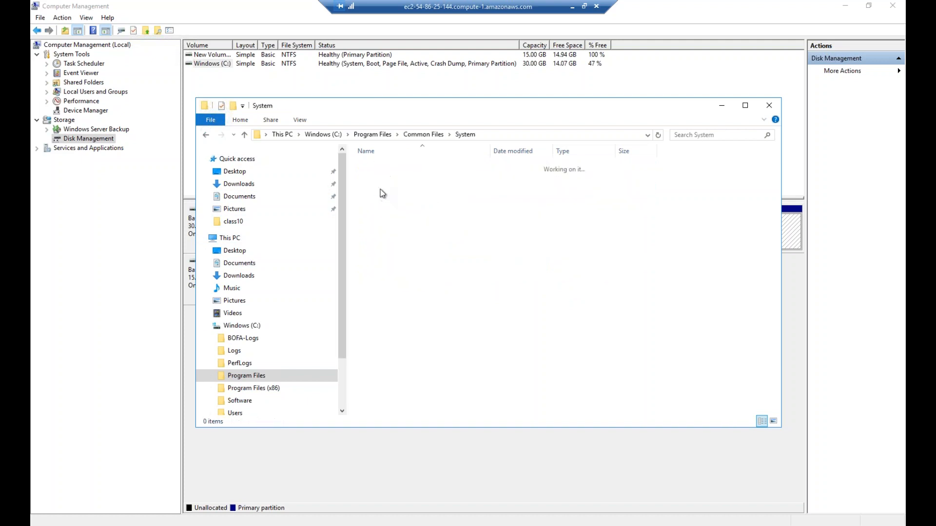
pyautogui.click(206, 135)
pyautogui.click(207, 135)
pyautogui.click(206, 134)
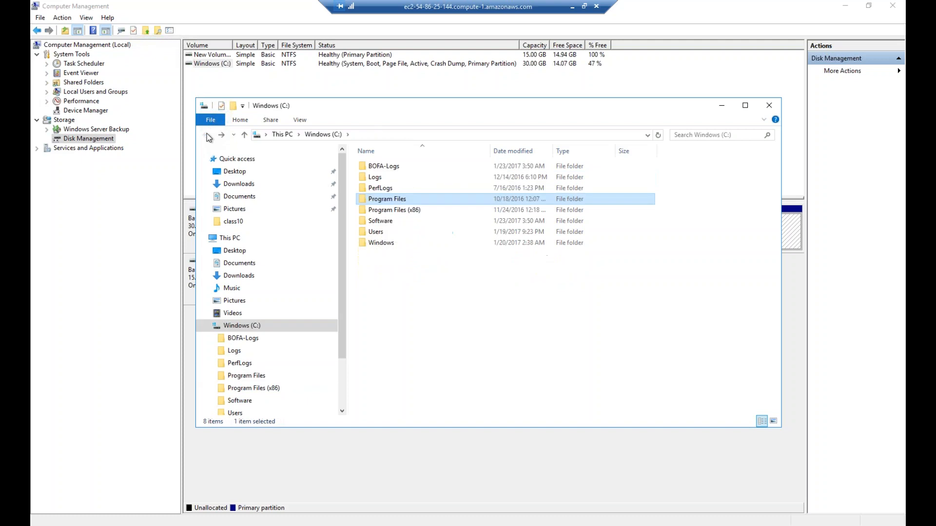
# Search drive C: for ec2* and close the search results window
pyautogui.click(729, 136)
pyautogui.write('ec2')
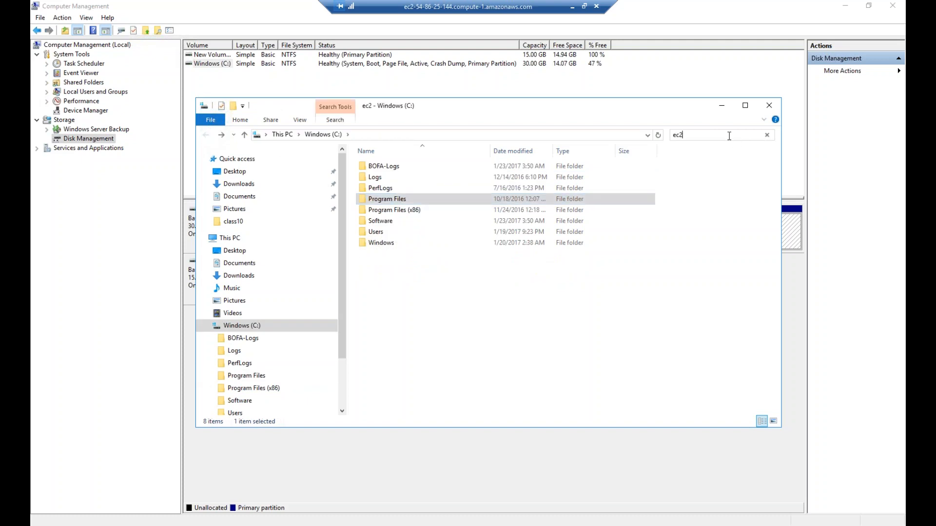
pyautogui.write('*')
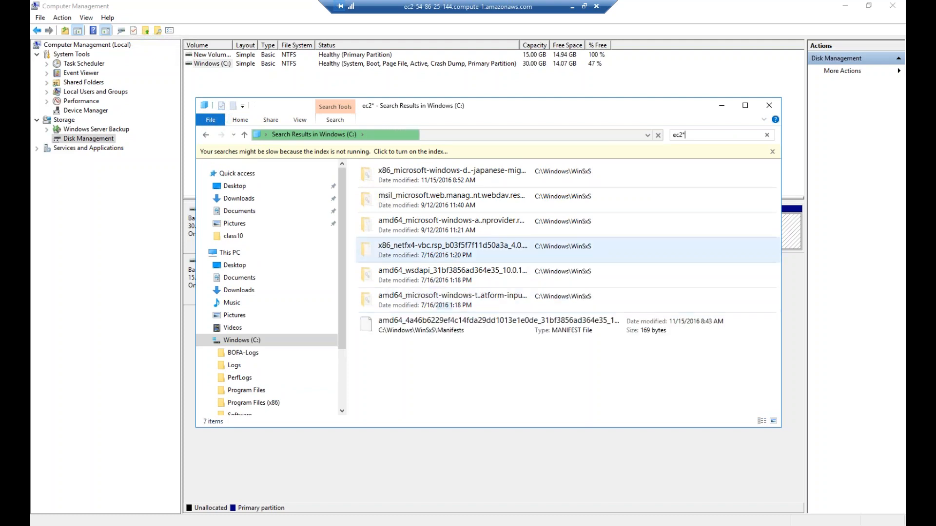
pyautogui.click(768, 105)
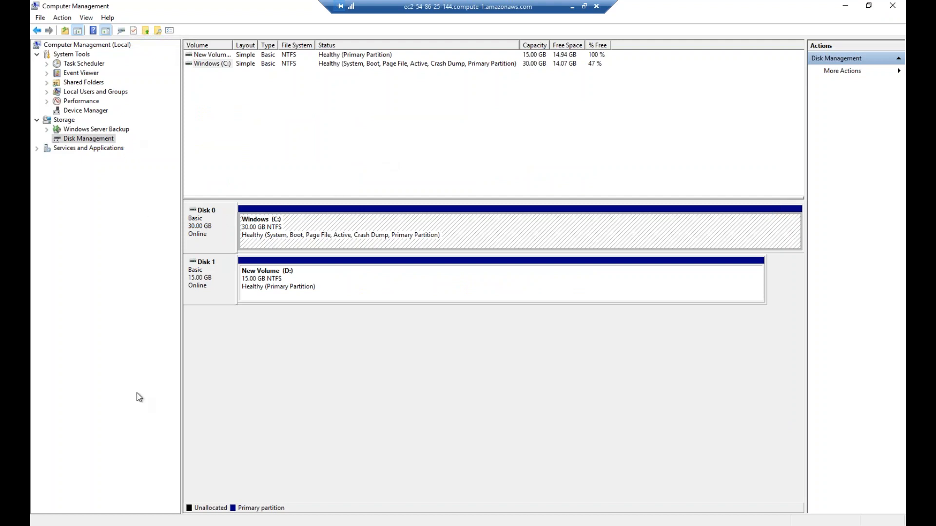
# Close Computer Management and shut down the server with reason Other (Unplanned)
pyautogui.click(899, 7)
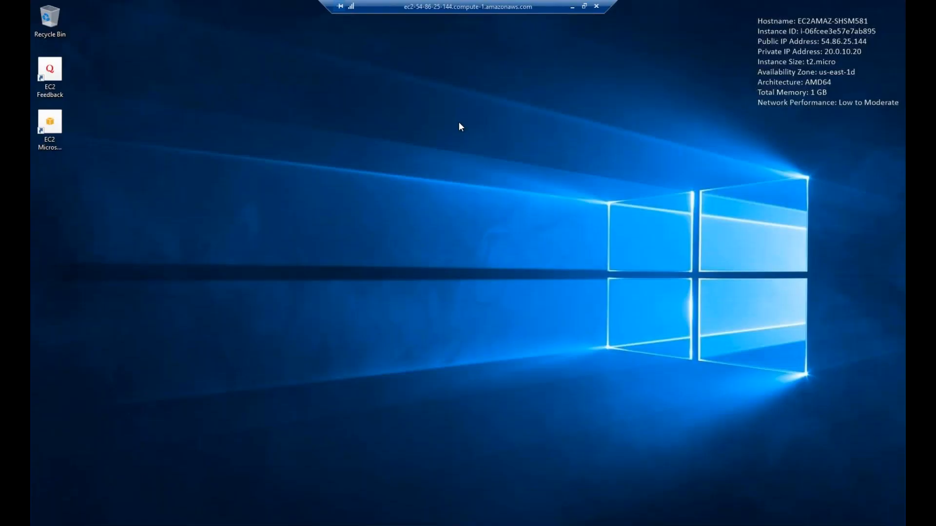
pyautogui.press('super+x')
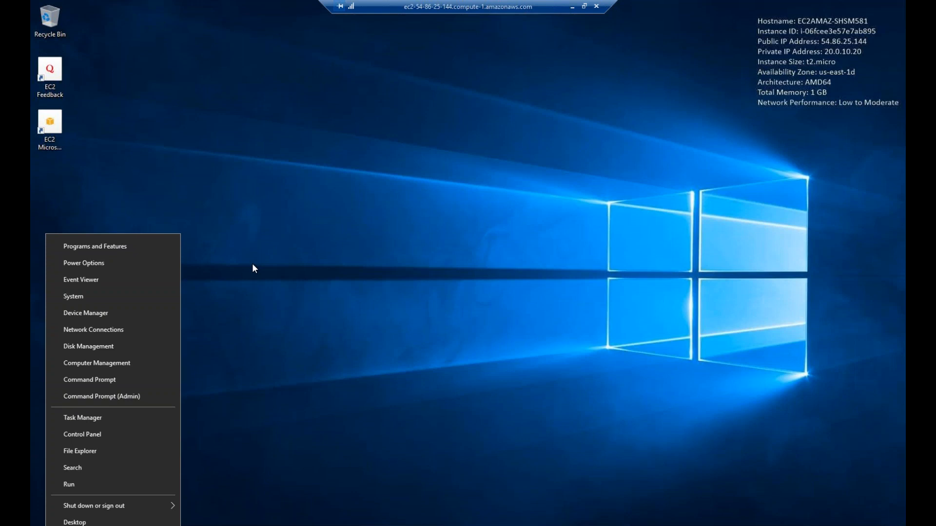
pyautogui.moveTo(92, 507)
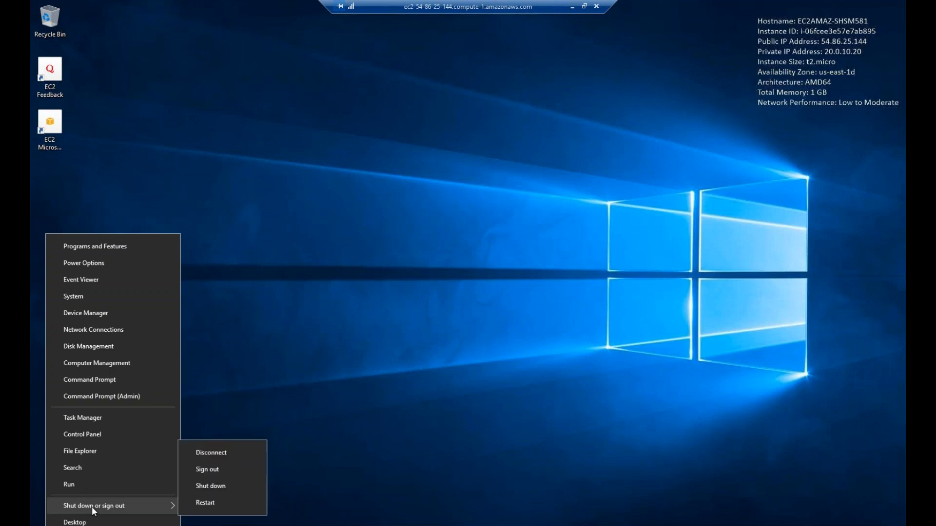
pyautogui.click(213, 484)
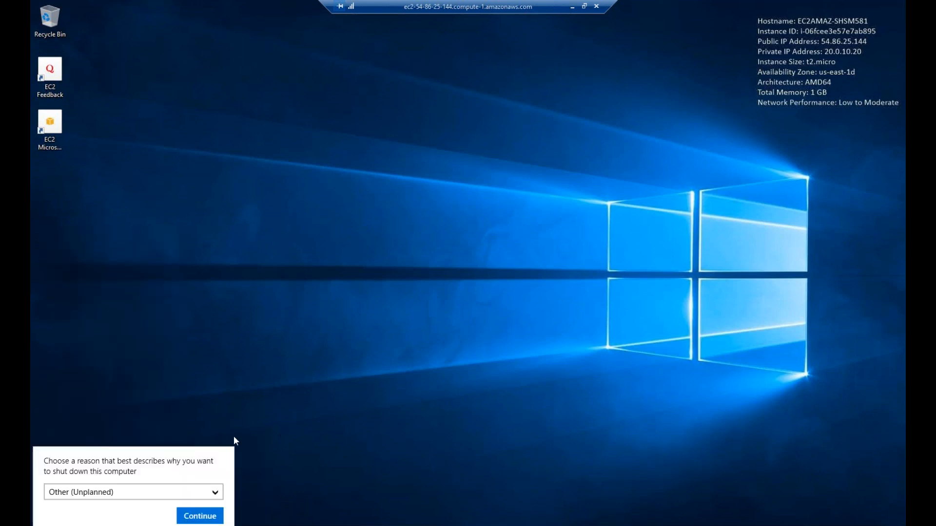
pyautogui.click(200, 516)
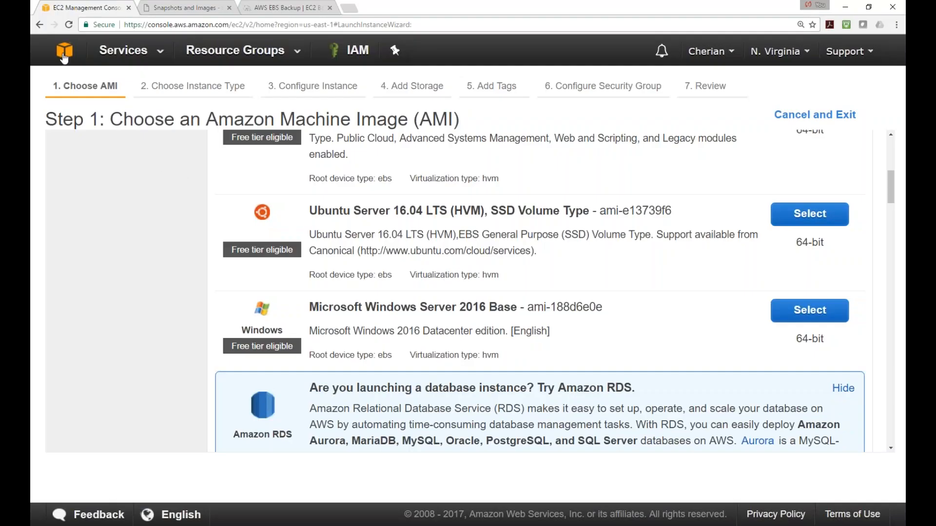
# Go from the launch wizard to EC2 Instances, refresh until Server002 is stopped, and select it
pyautogui.click(68, 62)
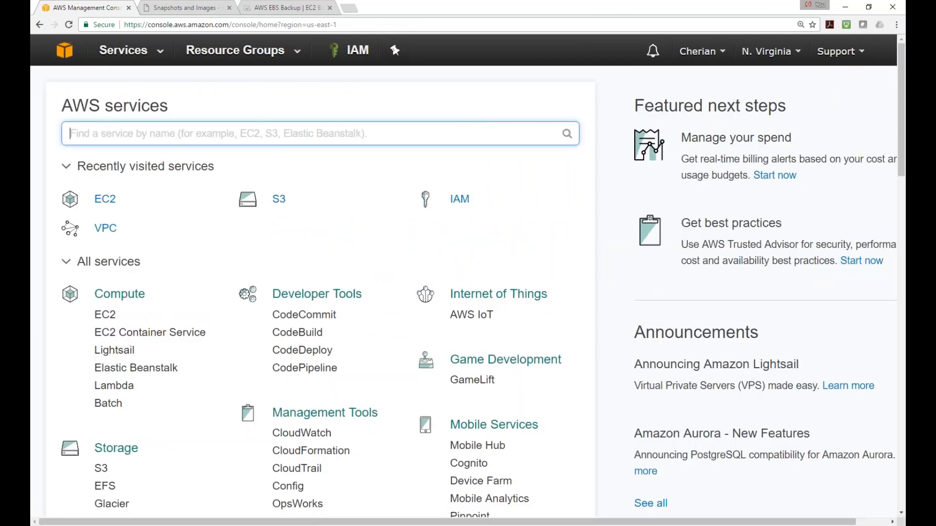
pyautogui.click(104, 315)
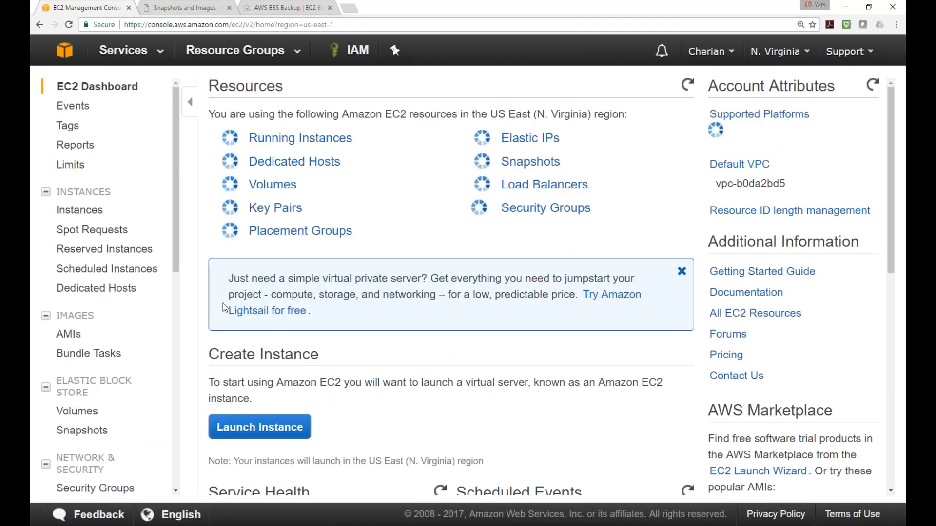
pyautogui.click(271, 140)
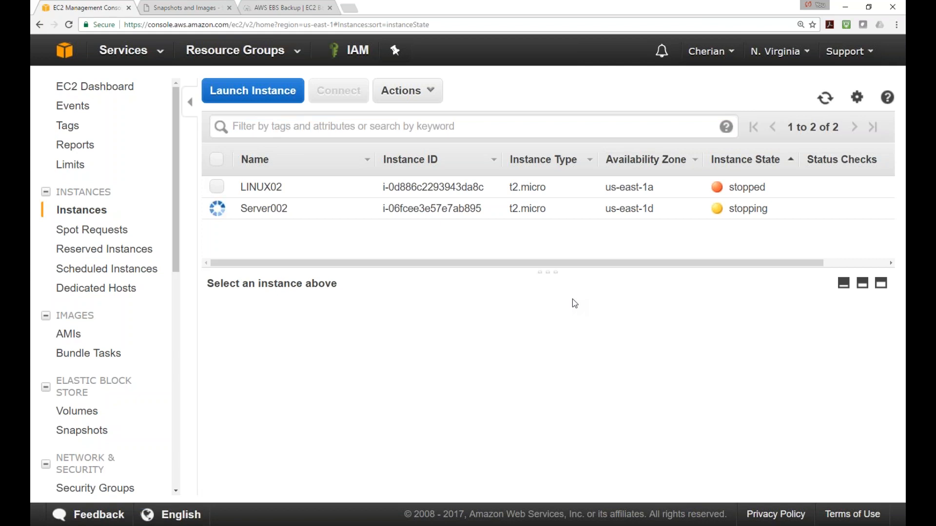
pyautogui.click(825, 98)
pyautogui.click(825, 101)
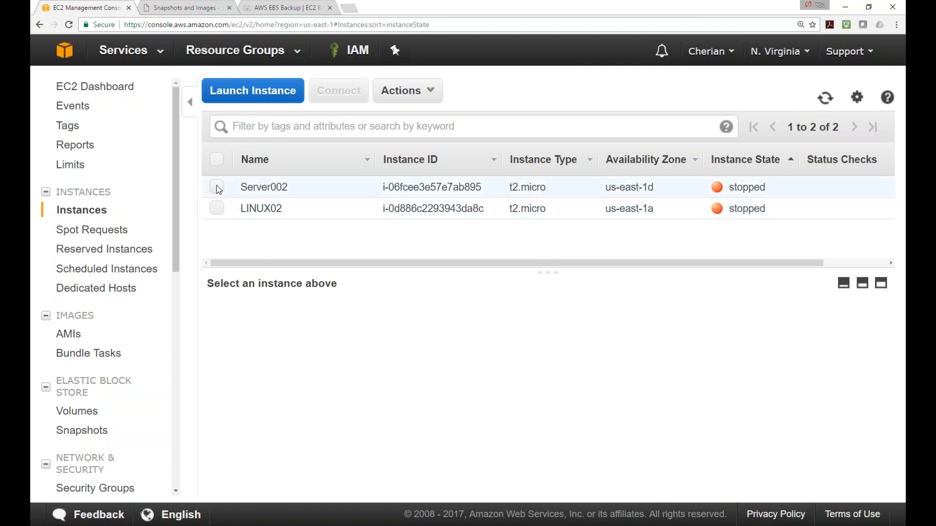
pyautogui.click(217, 187)
# Start Create Image for Server002, naming and describing it Class10-Win2016-BaseImage
pyautogui.rightClick(219, 189)
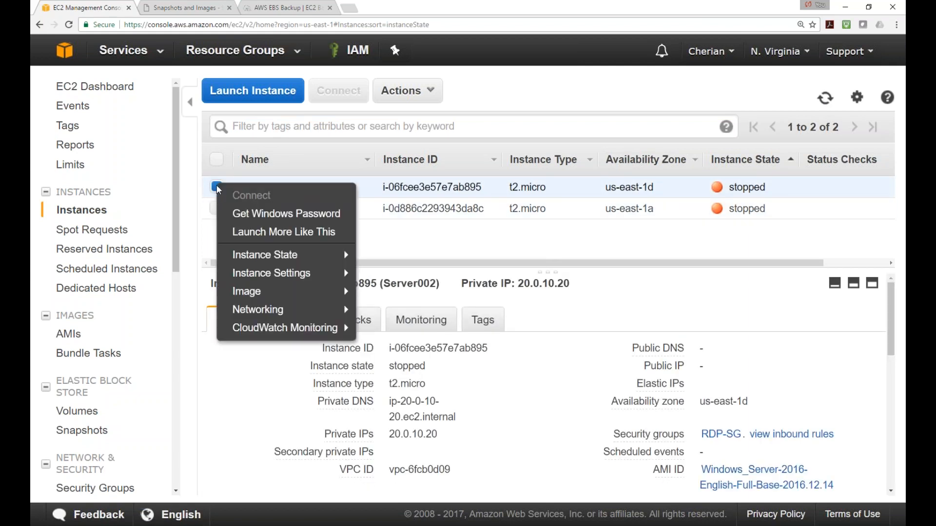
pyautogui.moveTo(269, 292)
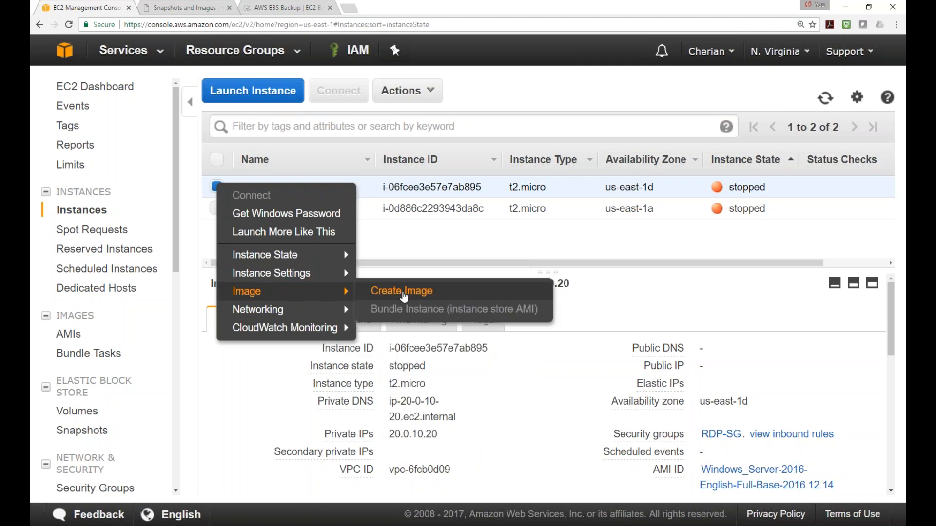
pyautogui.click(410, 294)
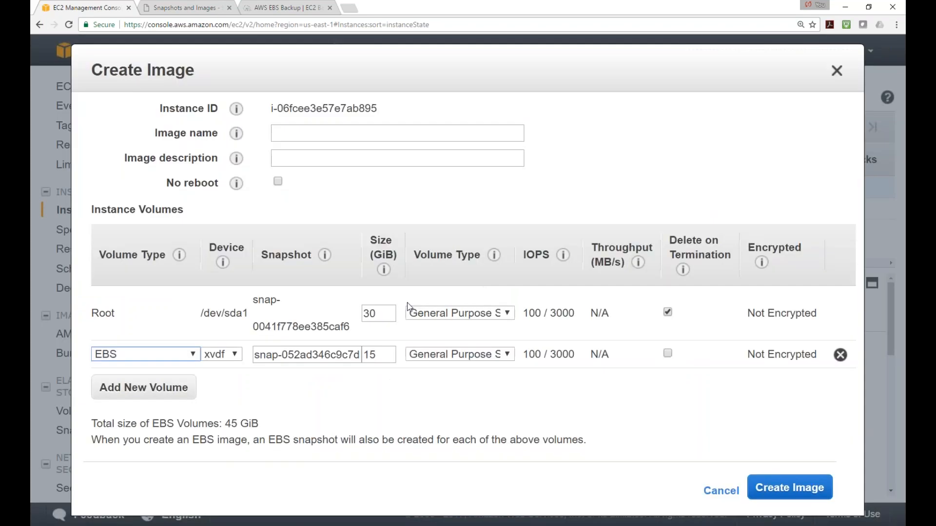
pyautogui.click(299, 132)
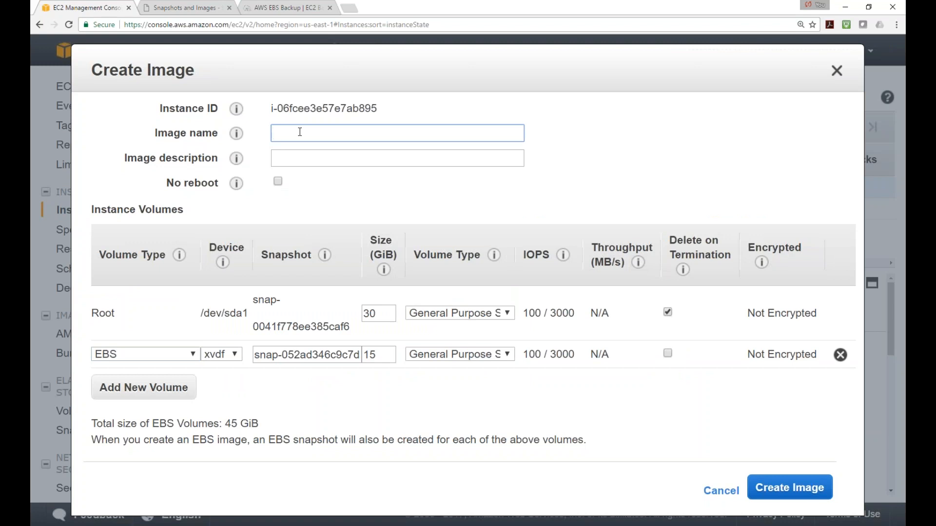
pyautogui.write('Class10-Win20')
pyautogui.write('BaseImage')
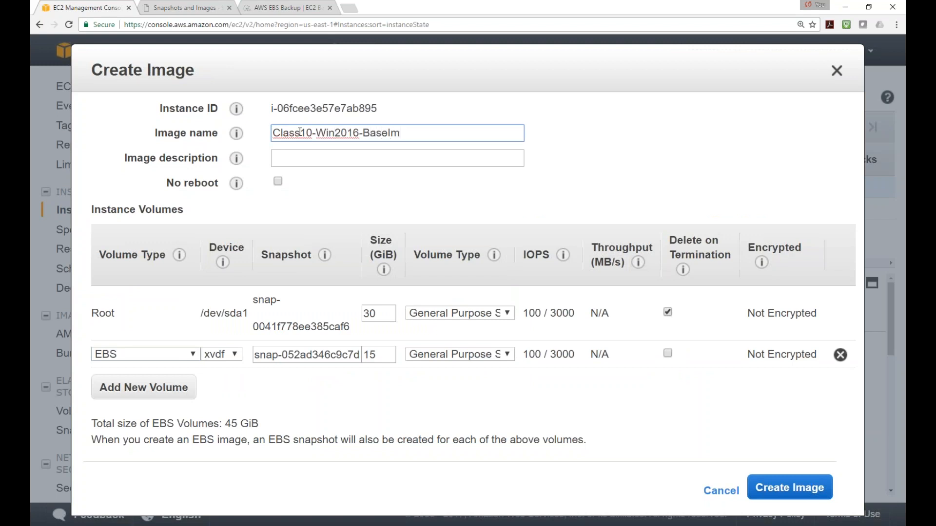
pyautogui.moveTo(433, 135); pyautogui.dragTo(216, 137)
pyautogui.hotkey('ctrl', 'c')
pyautogui.click(326, 164)
pyautogui.hotkey('ctrl', 'v')
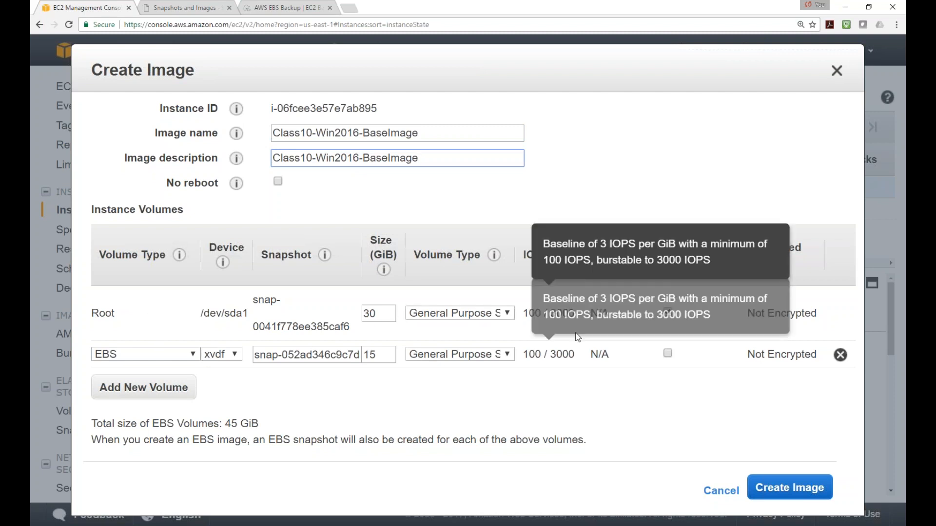
# Set the second volume to 15 GiB, deleted on termination, and create the image
pyautogui.click(668, 354)
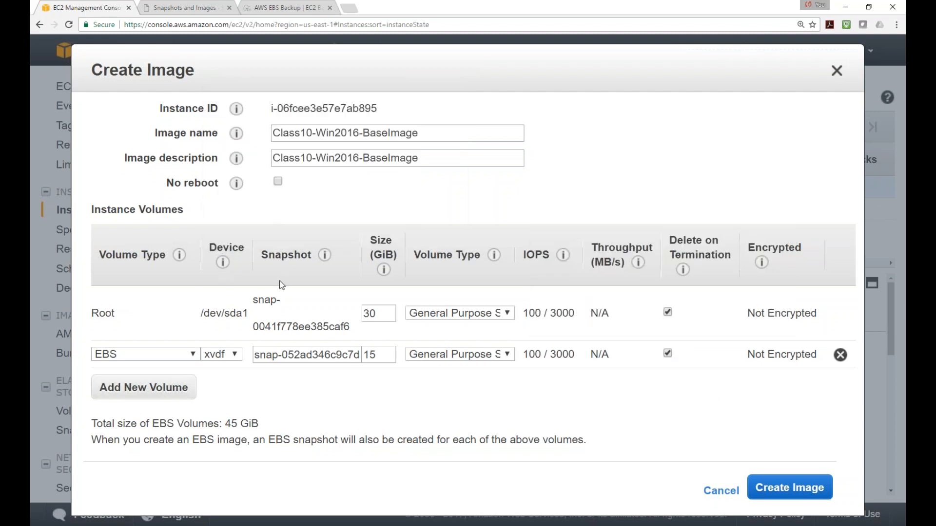
pyautogui.doubleClick(386, 355)
pyautogui.moveTo(372, 355); pyautogui.dragTo(342, 352)
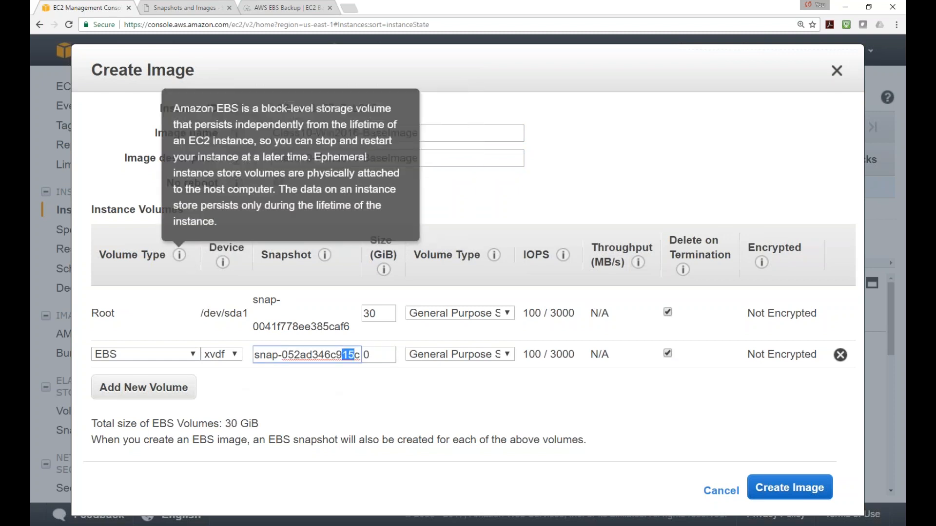
pyautogui.click(796, 490)
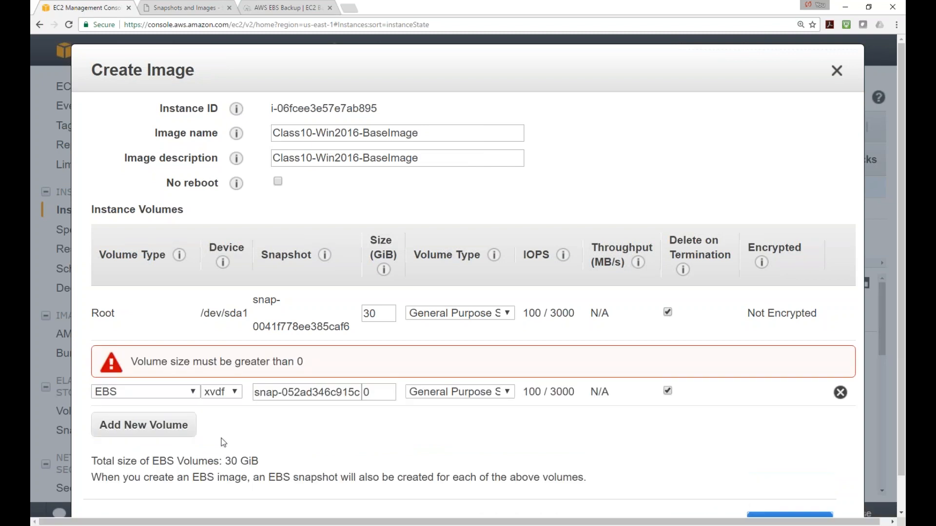
pyautogui.doubleClick(375, 394)
pyautogui.write('15')
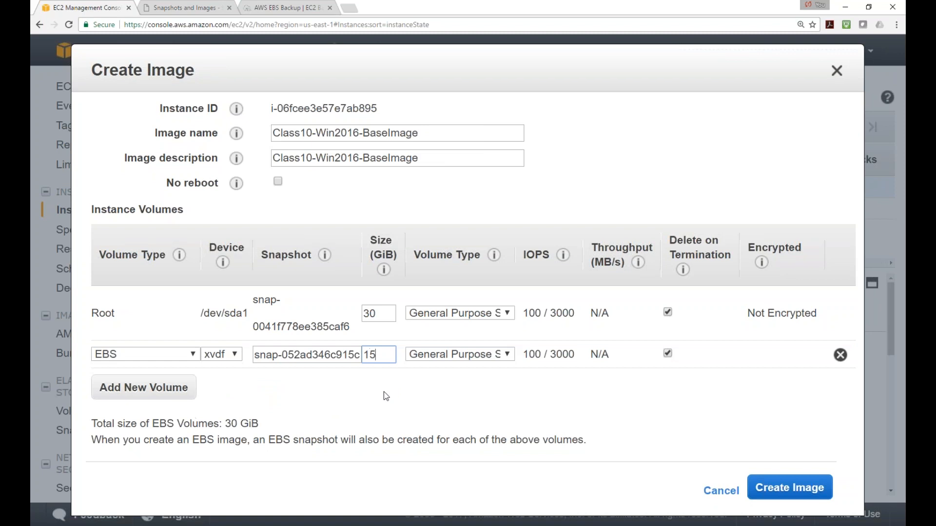
pyautogui.click(788, 489)
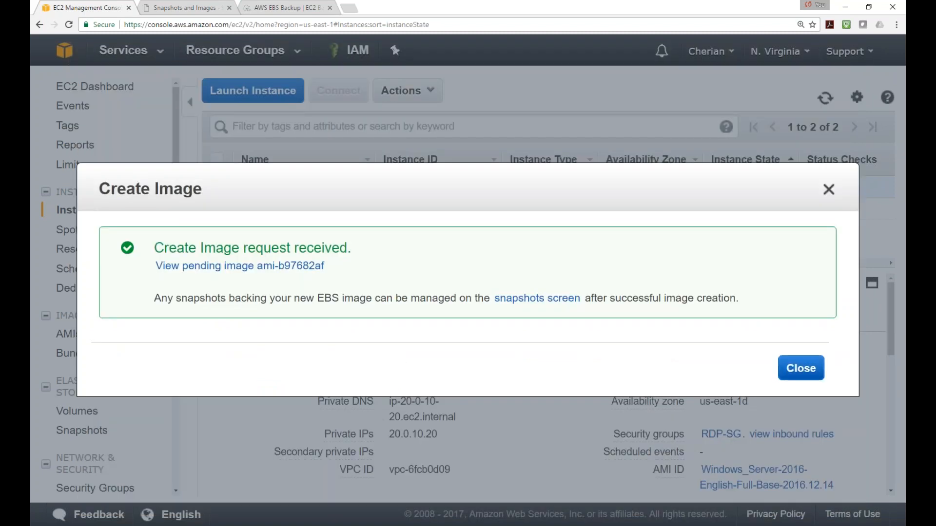
pyautogui.click(801, 368)
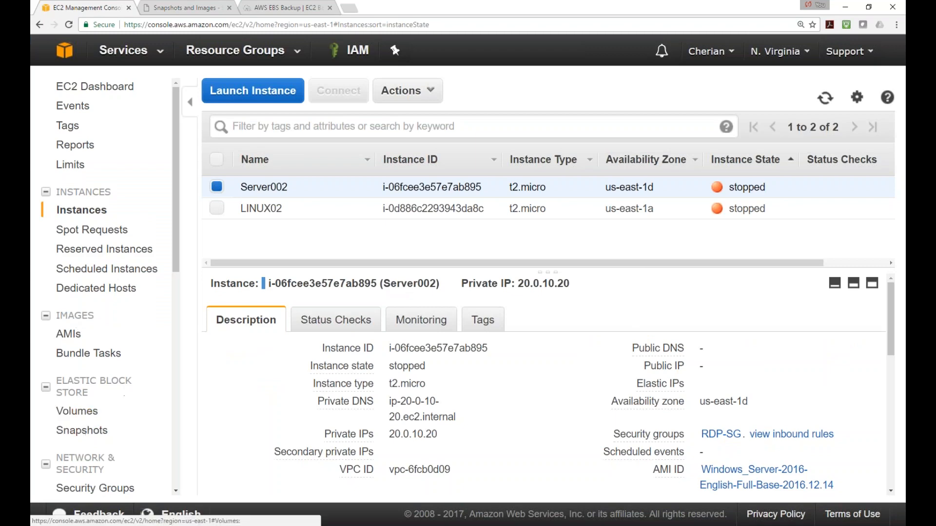
# List AMIs owned by me, removing the instance-store root device filter
pyautogui.click(69, 333)
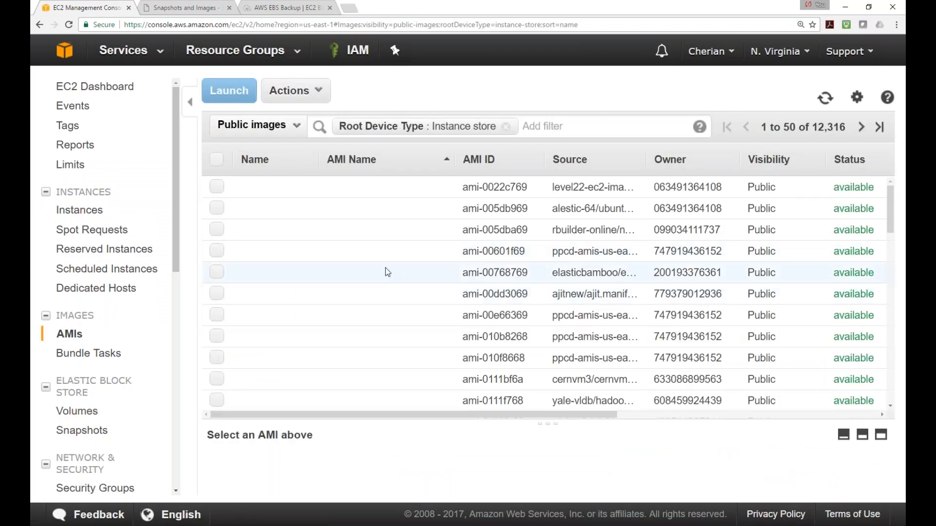
pyautogui.click(506, 126)
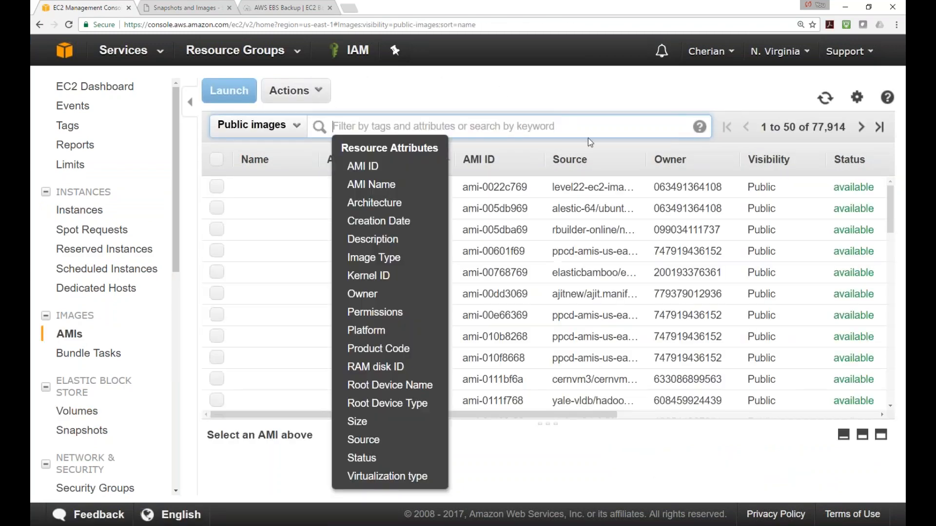
pyautogui.click(304, 186)
pyautogui.click(296, 125)
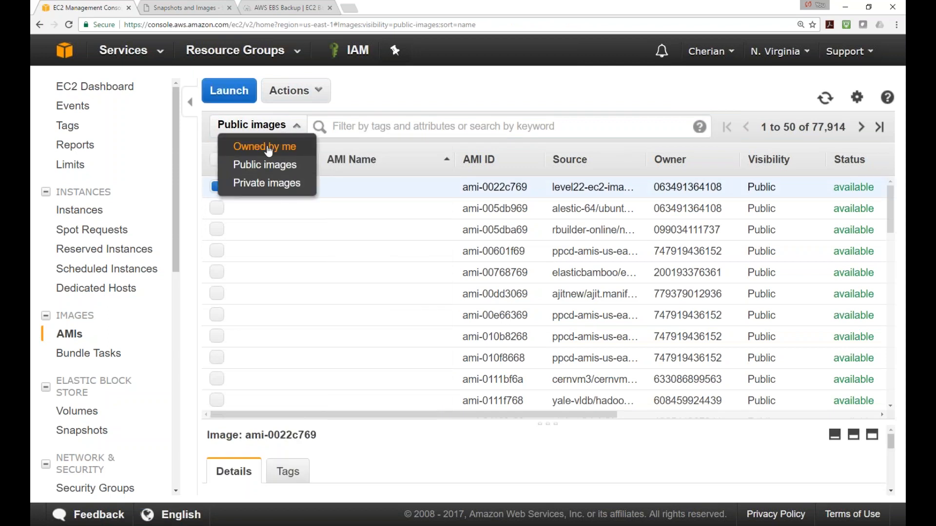
pyautogui.click(269, 146)
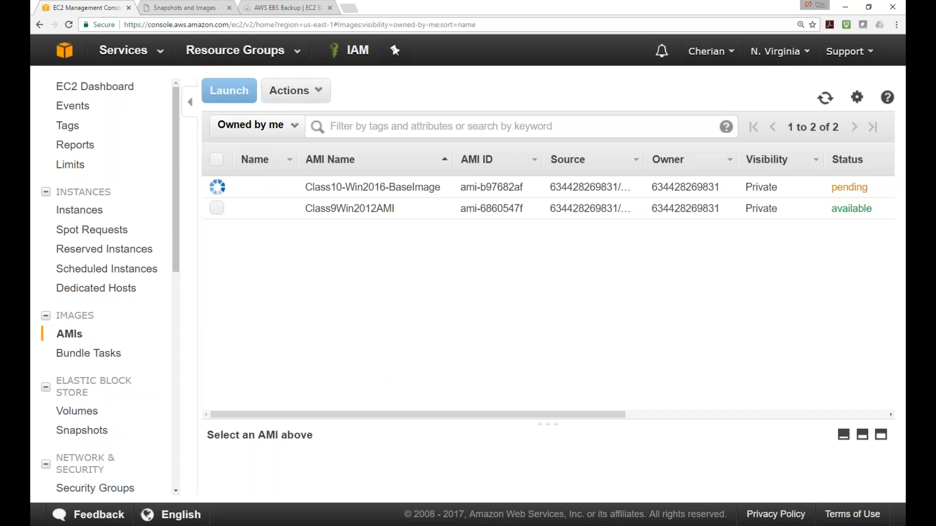
# Review the new snapshots, then return to the AMIs list
pyautogui.click(100, 430)
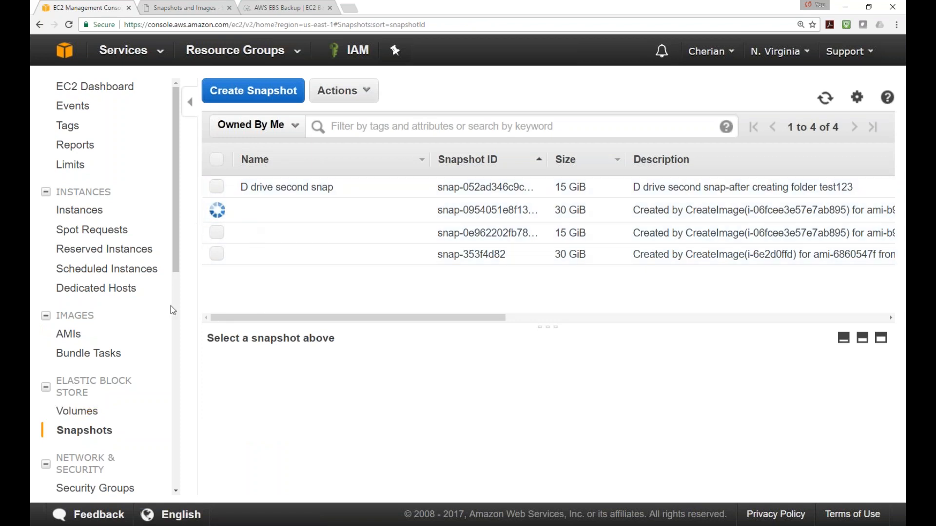
pyautogui.scroll(-1, 117, 380)
pyautogui.scroll(1, 107, 395)
pyautogui.click(69, 333)
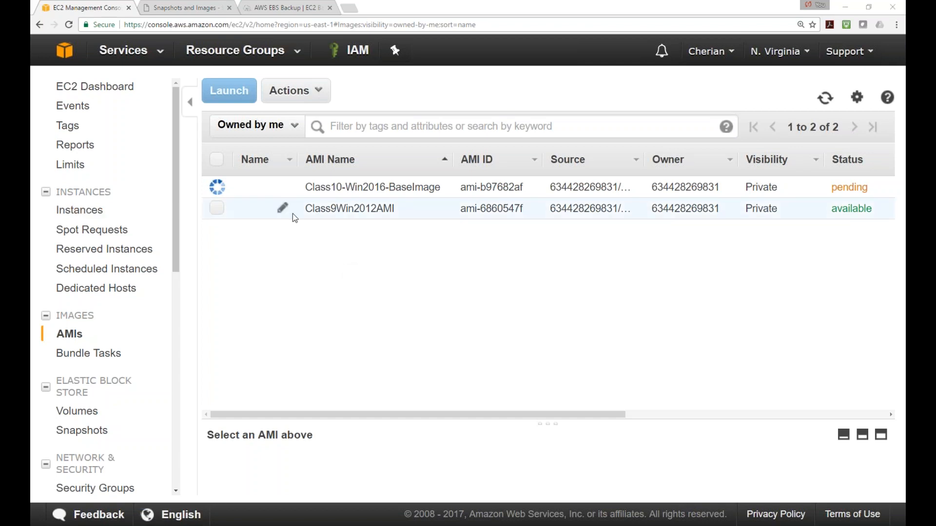
pyautogui.click(828, 102)
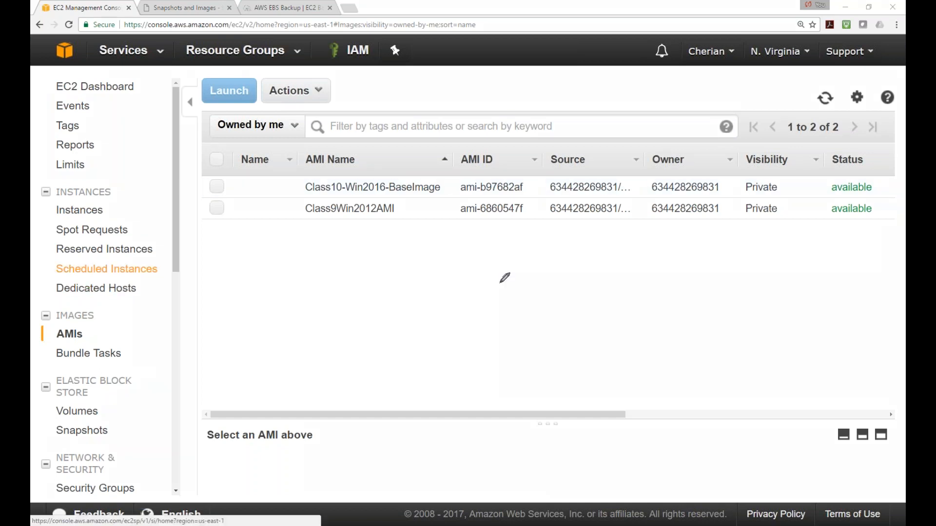
# Annotate the AMIs page with 'SID', a wavy line, a box labelled 1234, and a curve to a third box
pyautogui.moveTo(518, 261)
pyautogui.mouseDown()
pyautogui.moveTo(508, 276)
pyautogui.moveTo(556, 264)
pyautogui.mouseUp()
pyautogui.moveTo(664, 318)
pyautogui.mouseDown()
pyautogui.moveTo(676, 331)
pyautogui.moveTo(667, 332)
pyautogui.mouseUp()
pyautogui.moveTo(679, 324)
pyautogui.mouseDown()
pyautogui.moveTo(824, 323)
pyautogui.moveTo(811, 332)
pyautogui.mouseUp()
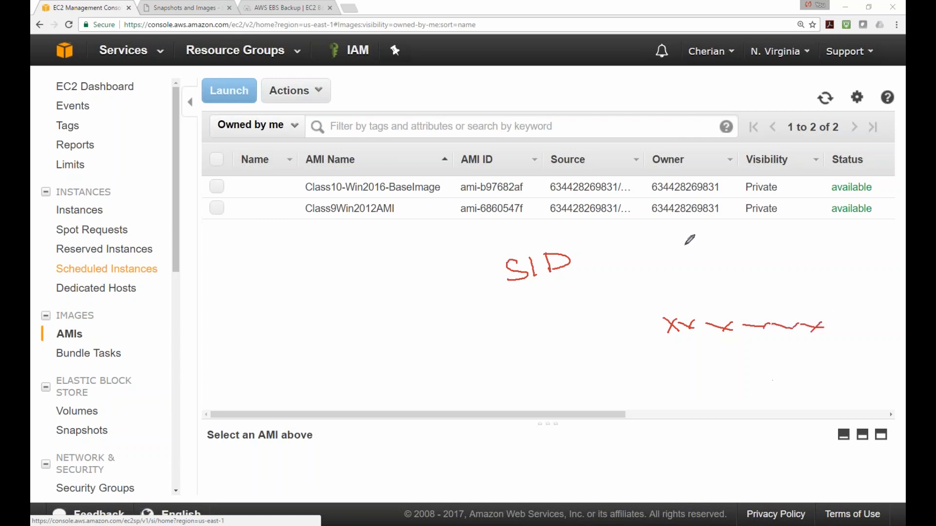
pyautogui.moveTo(263, 274)
pyautogui.mouseDown()
pyautogui.moveTo(263, 309)
pyautogui.moveTo(334, 312)
pyautogui.moveTo(336, 264)
pyautogui.moveTo(265, 268)
pyautogui.moveTo(278, 294)
pyautogui.moveTo(398, 245)
pyautogui.moveTo(435, 305)
pyautogui.moveTo(447, 281)
pyautogui.moveTo(427, 253)
pyautogui.moveTo(387, 262)
pyautogui.mouseUp()
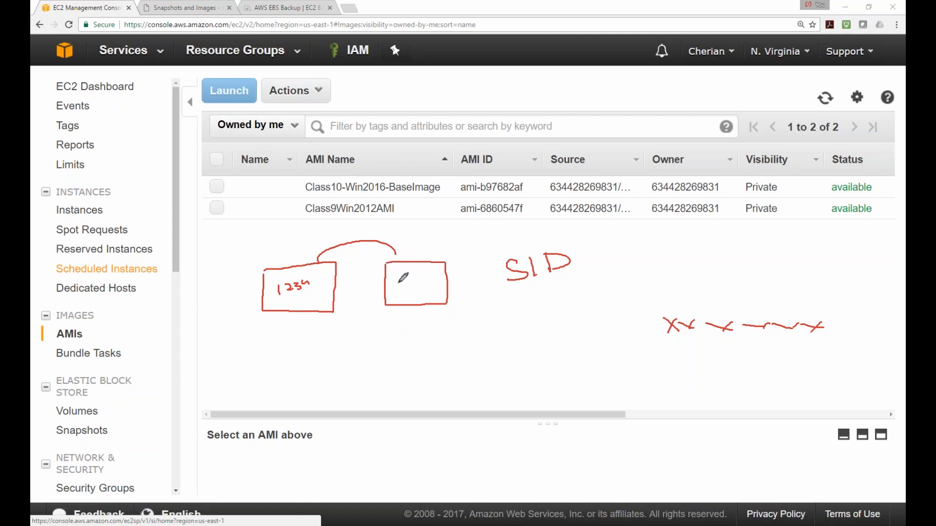
pyautogui.moveTo(398, 282)
pyautogui.mouseDown()
pyautogui.moveTo(427, 274)
pyautogui.moveTo(429, 282)
pyautogui.mouseUp()
pyautogui.moveTo(429, 304)
pyautogui.mouseDown()
pyautogui.moveTo(409, 316)
pyautogui.moveTo(421, 347)
pyautogui.moveTo(512, 359)
pyautogui.moveTo(523, 375)
pyautogui.moveTo(599, 377)
pyautogui.moveTo(598, 332)
pyautogui.moveTo(520, 336)
pyautogui.mouseUp()
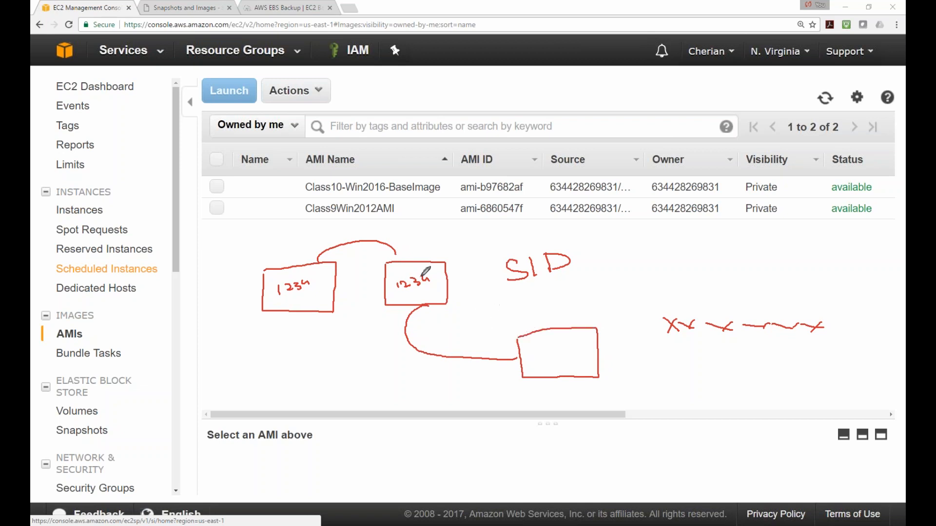
# Label the copied boxes ABC and 1234, and draw a curve to a fourth box labelled ABC
pyautogui.moveTo(409, 252); pyautogui.dragTo(424, 253)
pyautogui.moveTo(542, 341); pyautogui.dragTo(566, 340)
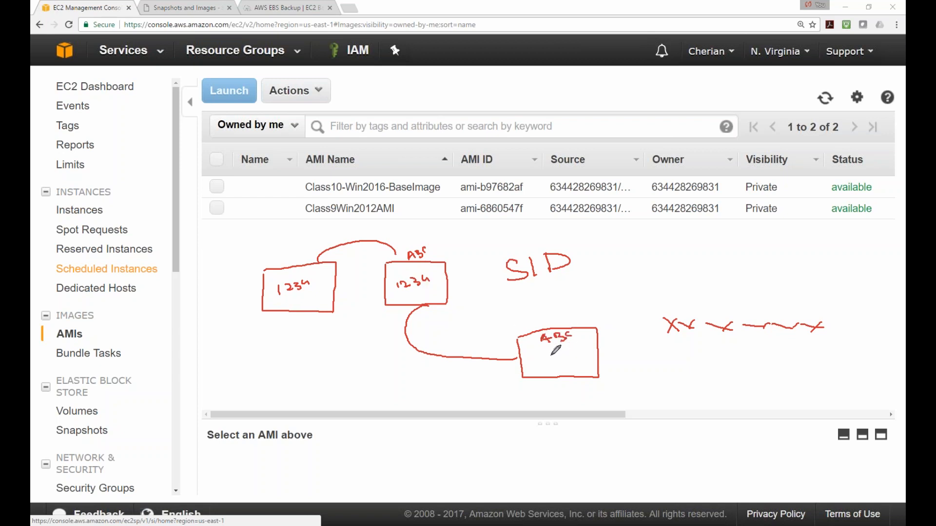
pyautogui.moveTo(538, 354)
pyautogui.mouseDown()
pyautogui.moveTo(575, 350)
pyautogui.moveTo(574, 360)
pyautogui.mouseUp()
pyautogui.moveTo(422, 306)
pyautogui.mouseDown()
pyautogui.moveTo(378, 335)
pyautogui.moveTo(532, 413)
pyautogui.moveTo(534, 431)
pyautogui.moveTo(603, 429)
pyautogui.moveTo(602, 392)
pyautogui.moveTo(533, 401)
pyautogui.mouseUp()
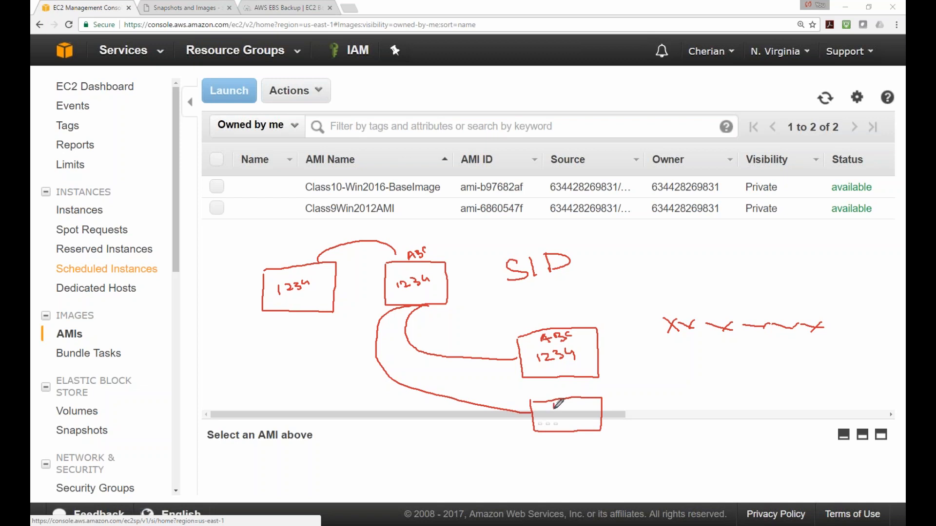
pyautogui.moveTo(563, 405)
pyautogui.mouseDown()
pyautogui.moveTo(576, 405)
pyautogui.moveTo(554, 425)
pyautogui.moveTo(587, 418)
pyautogui.mouseUp()
# Tick both copied boxes and add a dash and a circled 'Conflt' note after SID
pyautogui.moveTo(583, 358); pyautogui.dragTo(611, 342)
pyautogui.moveTo(596, 408); pyautogui.dragTo(615, 399)
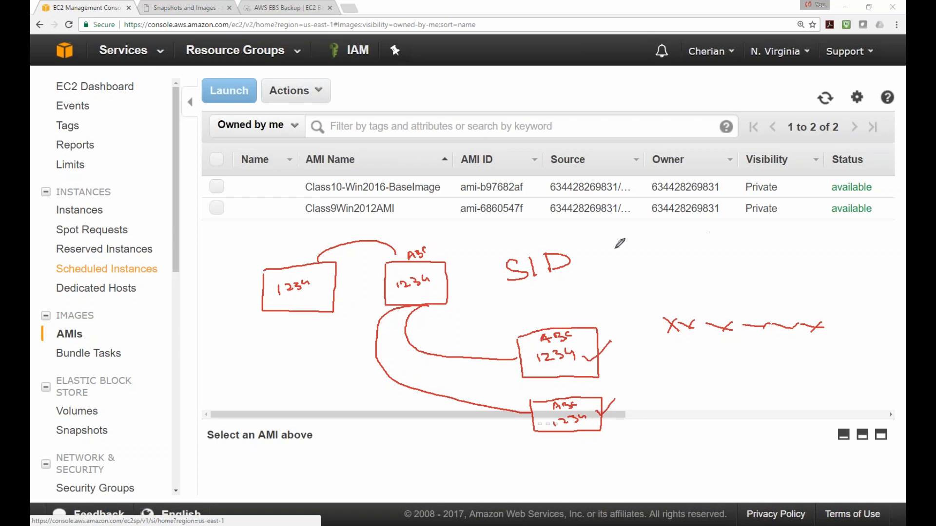
pyautogui.moveTo(580, 256)
pyautogui.mouseDown()
pyautogui.moveTo(632, 260)
pyautogui.moveTo(678, 228)
pyautogui.moveTo(676, 247)
pyautogui.moveTo(704, 233)
pyautogui.mouseUp()
pyautogui.moveTo(634, 274)
pyautogui.mouseDown()
pyautogui.moveTo(643, 224)
pyautogui.moveTo(629, 265)
pyautogui.mouseUp()
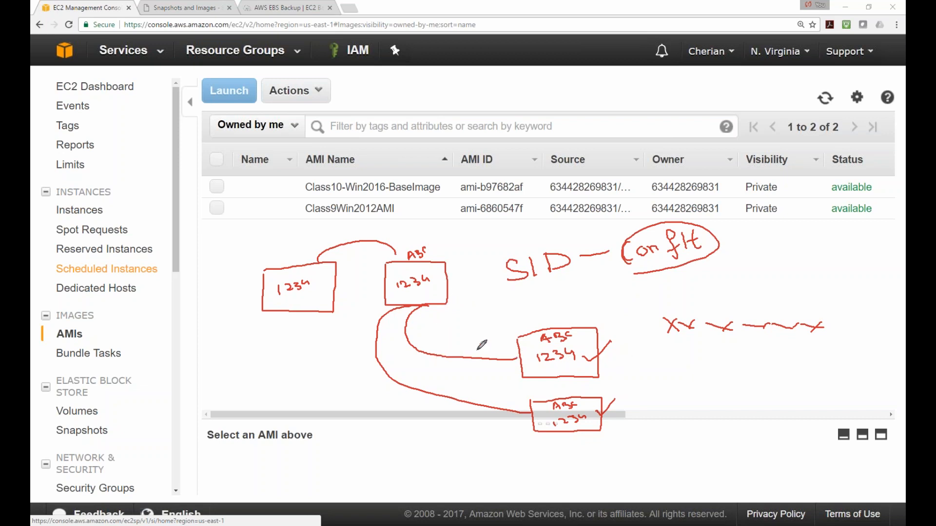
# Point an arrow at the second box, underline 1234, and strike out the third box's tick
pyautogui.moveTo(461, 223)
pyautogui.mouseDown()
pyautogui.moveTo(454, 250)
pyautogui.moveTo(464, 248)
pyautogui.mouseUp()
pyautogui.moveTo(565, 336); pyautogui.dragTo(573, 335)
pyautogui.moveTo(538, 364)
pyautogui.mouseDown()
pyautogui.moveTo(584, 352)
pyautogui.moveTo(588, 341)
pyautogui.moveTo(587, 369)
pyautogui.moveTo(613, 355)
pyautogui.mouseUp()
pyautogui.moveTo(554, 427); pyautogui.dragTo(614, 422)
# Write a different number under the lower box and 'Sysprep' beside the note, then erase all annotations
pyautogui.moveTo(563, 454)
pyautogui.mouseDown()
pyautogui.moveTo(569, 446)
pyautogui.moveTo(605, 453)
pyautogui.mouseUp()
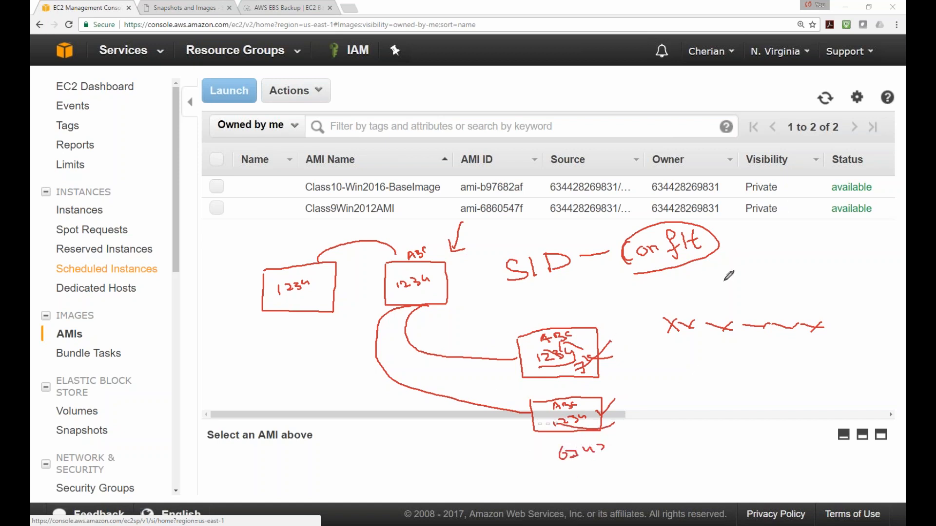
pyautogui.moveTo(770, 246)
pyautogui.mouseDown()
pyautogui.moveTo(766, 254)
pyautogui.moveTo(790, 253)
pyautogui.moveTo(792, 272)
pyautogui.moveTo(803, 234)
pyautogui.moveTo(809, 243)
pyautogui.moveTo(835, 235)
pyautogui.mouseUp()
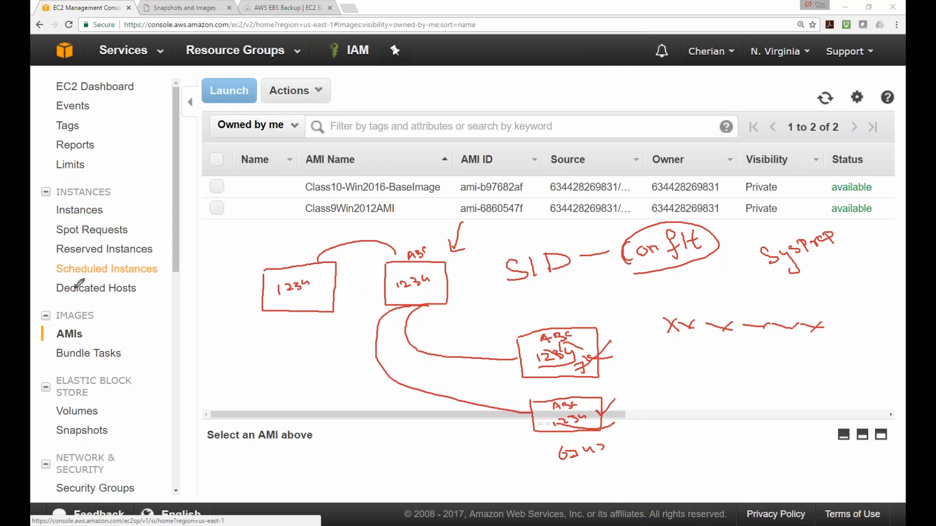
pyautogui.press('Escape')
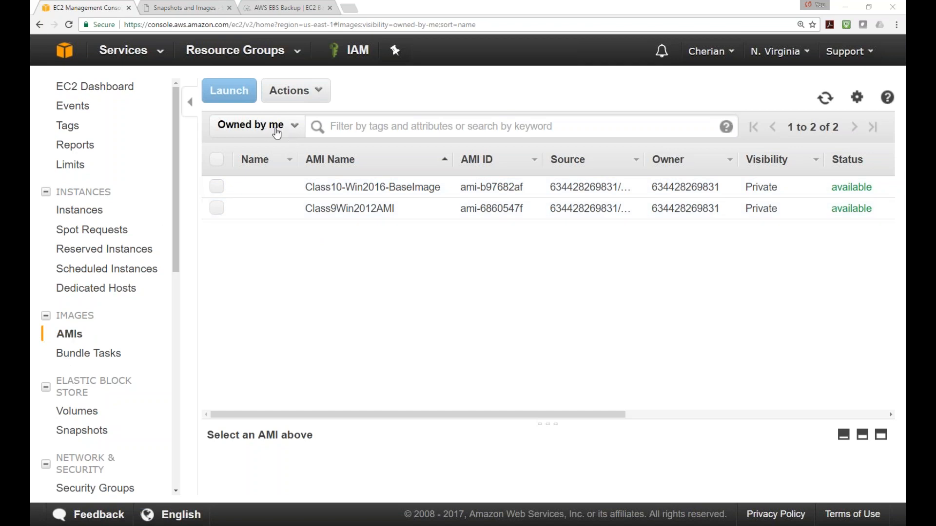
# Switch the AMI ownership filter to Public images, then to Private images
pyautogui.click(296, 129)
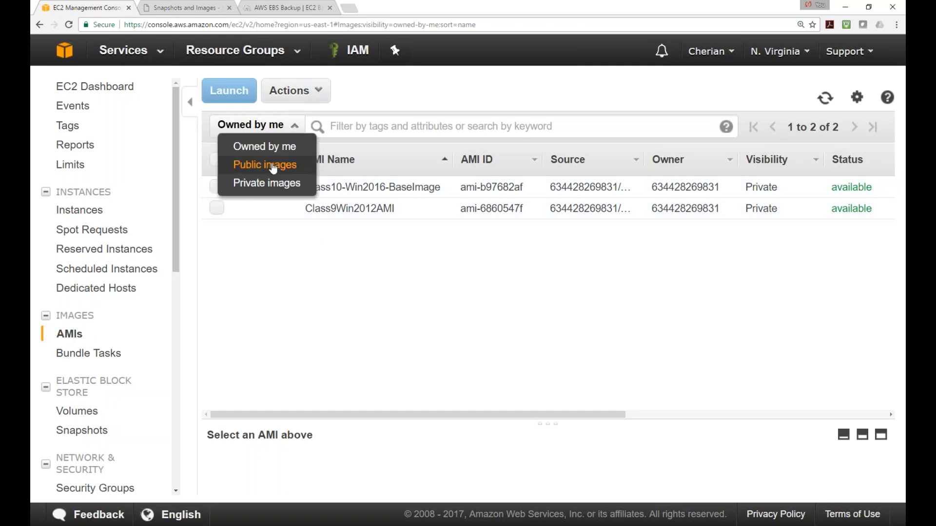
pyautogui.click(269, 164)
pyautogui.click(296, 128)
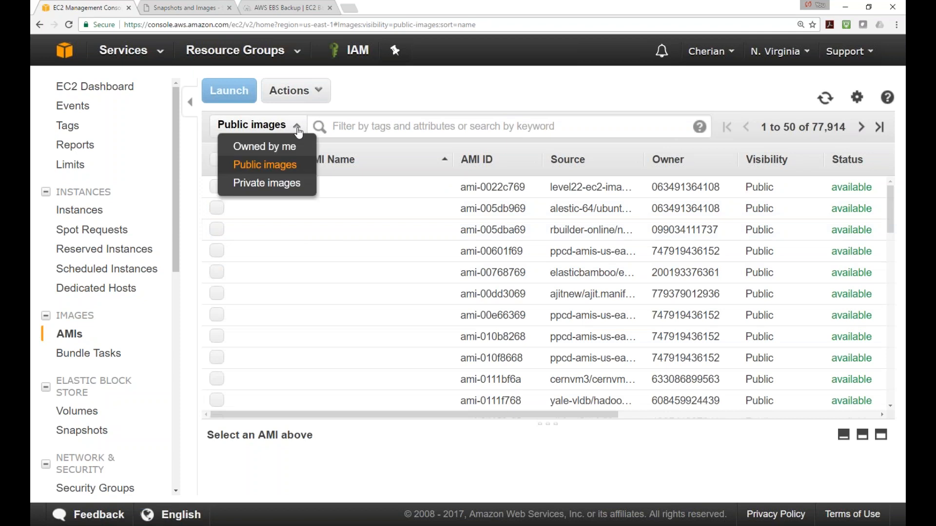
pyautogui.click(269, 202)
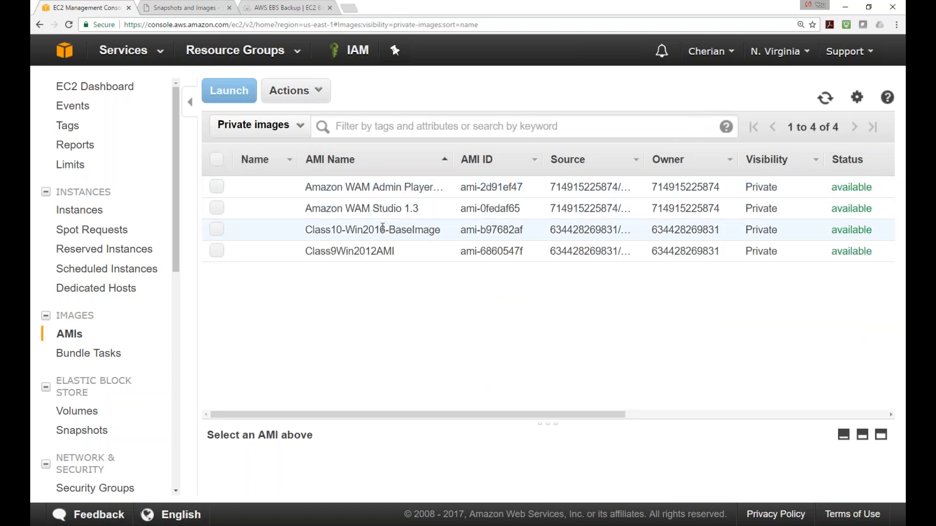
# Widen the AMI Name column, select then deselect Class10-Win2016-BaseImage, and go to Instances
pyautogui.moveTo(451, 164); pyautogui.dragTo(490, 165)
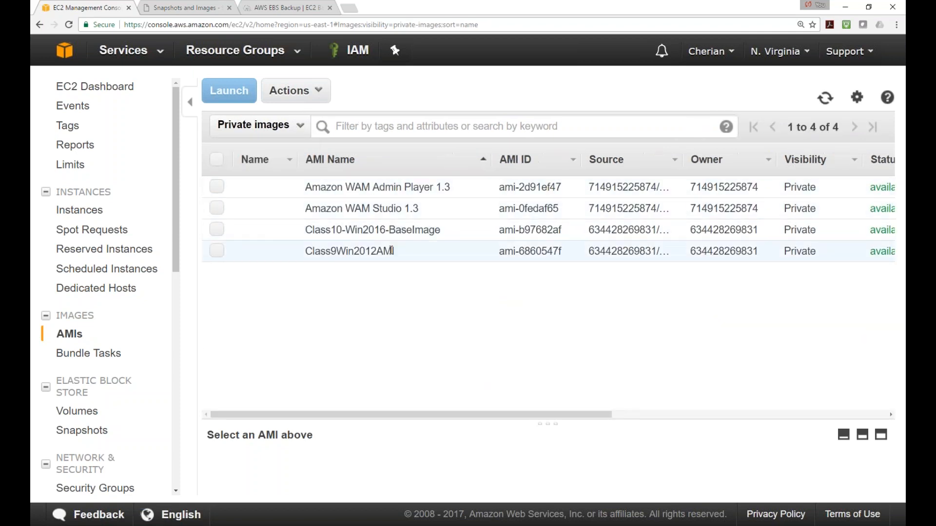
pyautogui.click(217, 230)
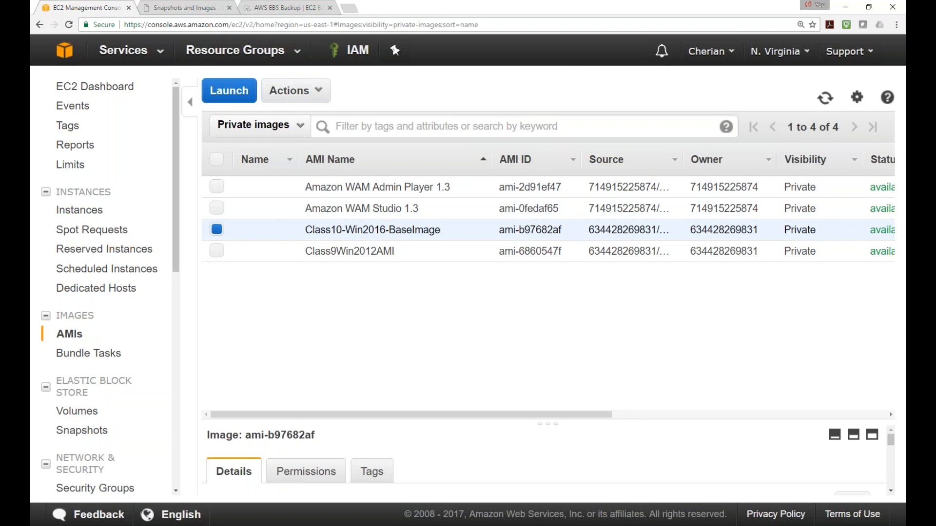
pyautogui.click(217, 230)
pyautogui.click(93, 214)
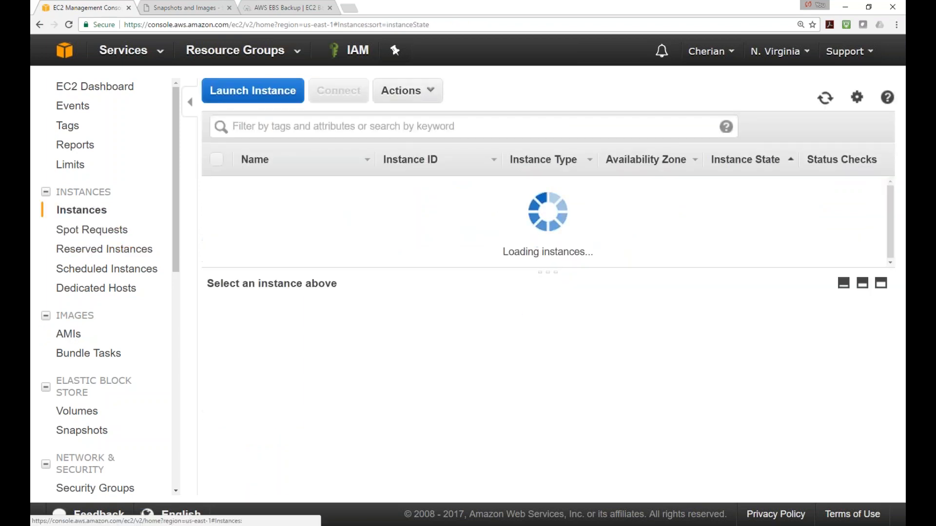
# Start a new instance launch and pick Class10-Win2016-BaseImage from My AMIs
pyautogui.click(245, 98)
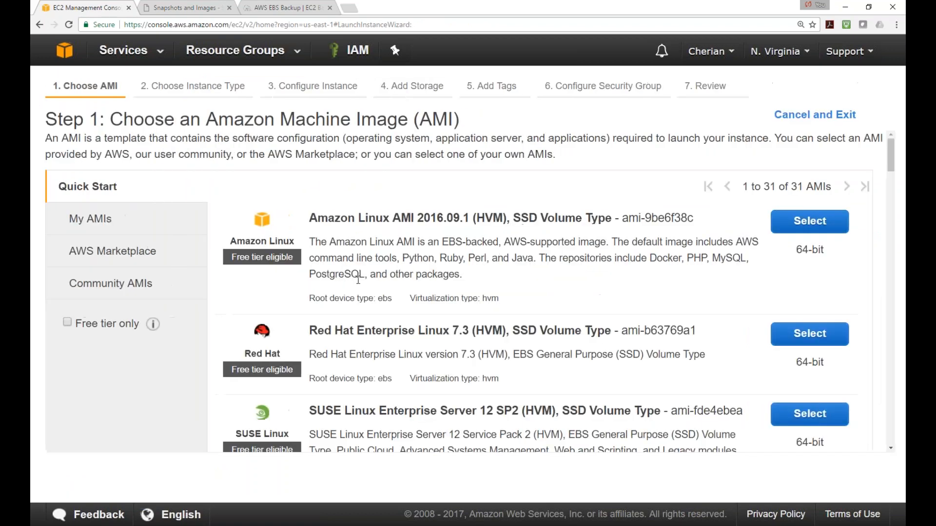
pyautogui.scroll(-3, 345, 271)
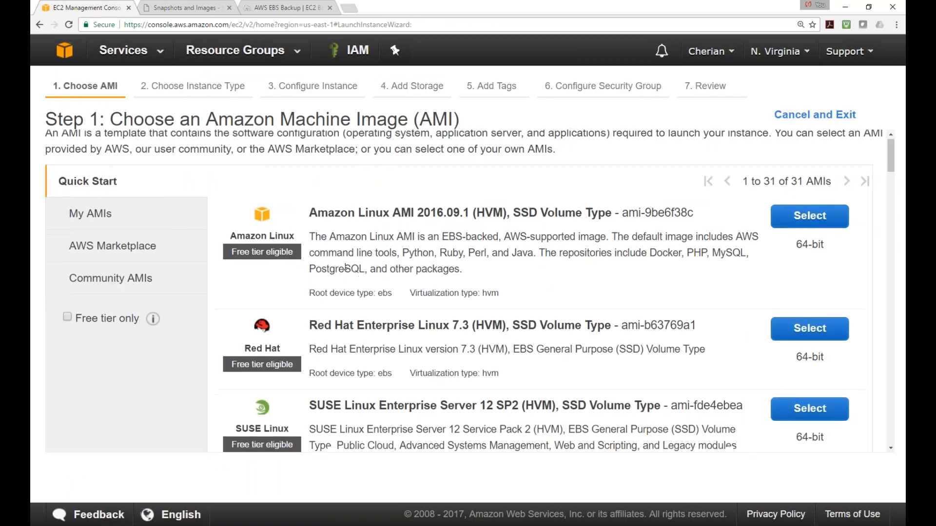
pyautogui.scroll(3, 195, 253)
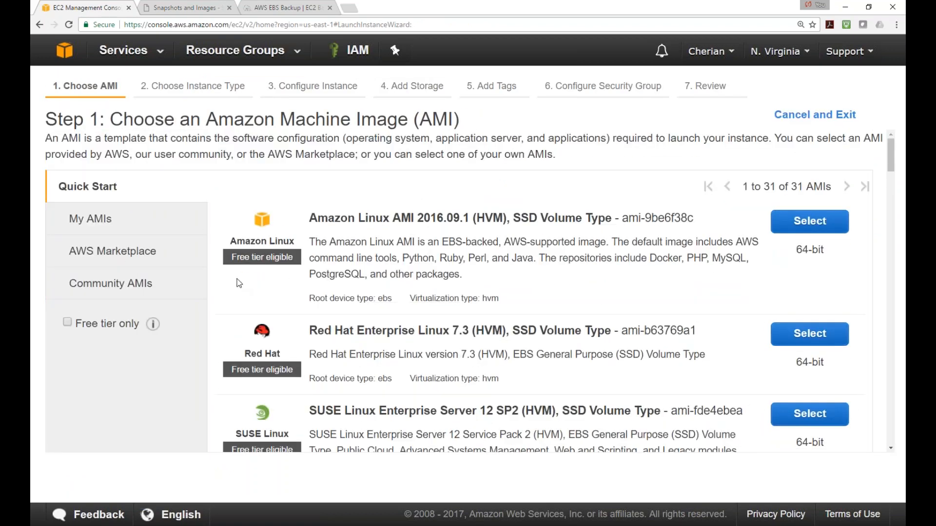
pyautogui.click(102, 225)
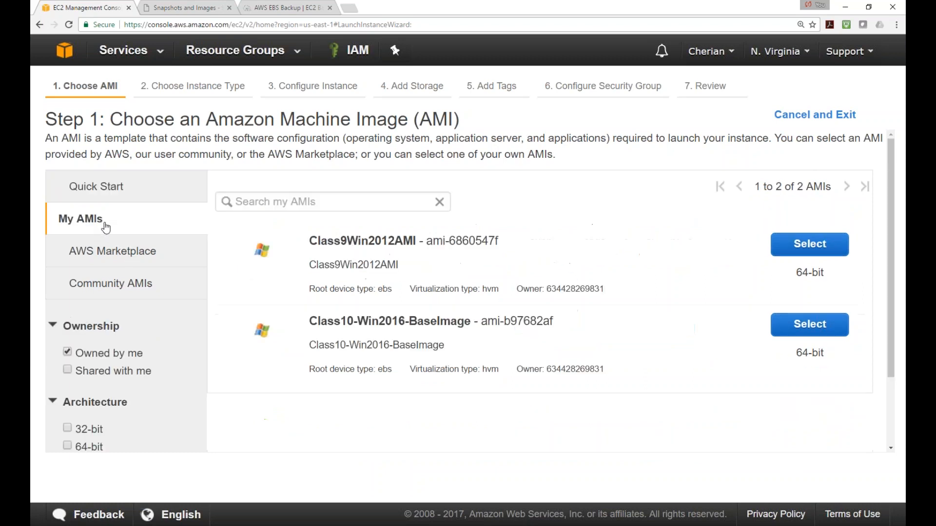
pyautogui.moveTo(323, 323); pyautogui.dragTo(495, 328)
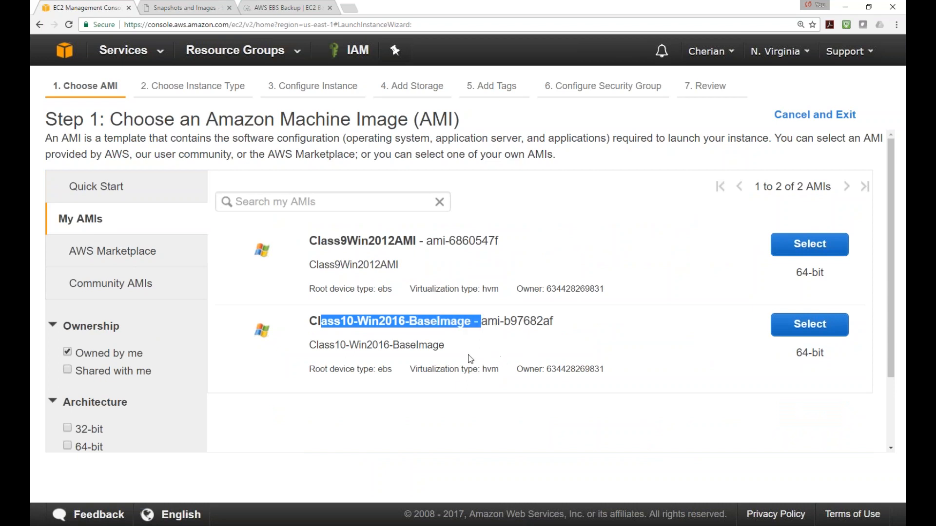
pyautogui.click(822, 335)
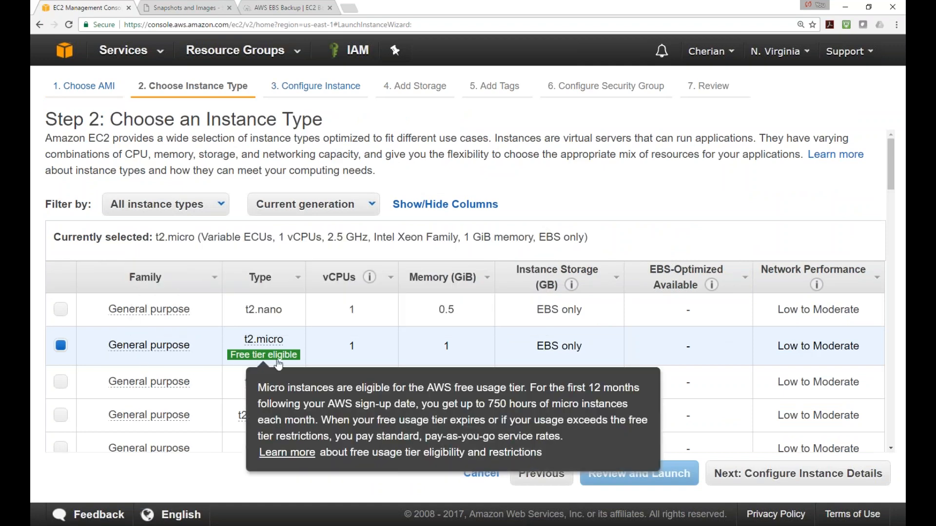
# Keep t2.micro, then use network CLASS9VPC, subnet Class9-Pub-Subnet1, and auto-assign public IP Enable
pyautogui.click(834, 479)
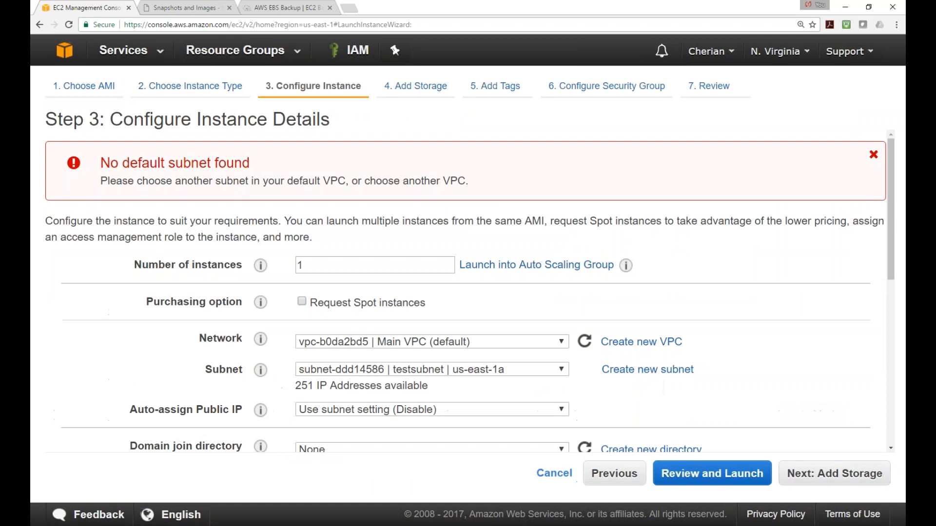
pyautogui.scroll(-2, 465, 334)
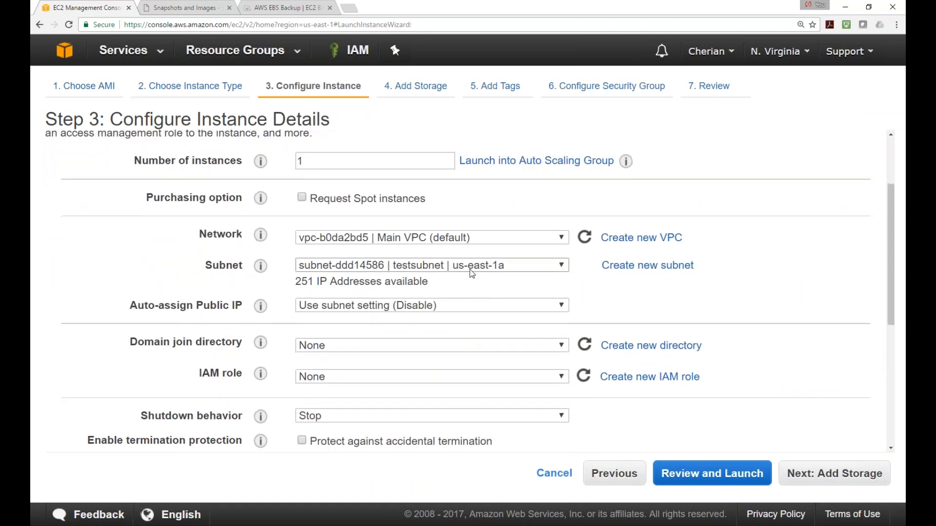
pyautogui.click(520, 239)
pyautogui.click(422, 291)
pyautogui.click(473, 267)
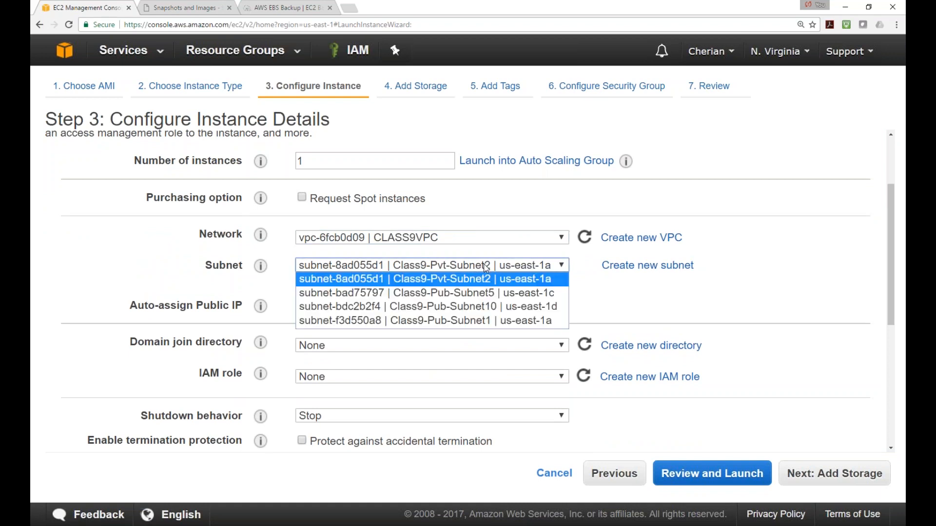
pyautogui.click(455, 320)
pyautogui.click(449, 306)
pyautogui.click(339, 334)
pyautogui.click(835, 482)
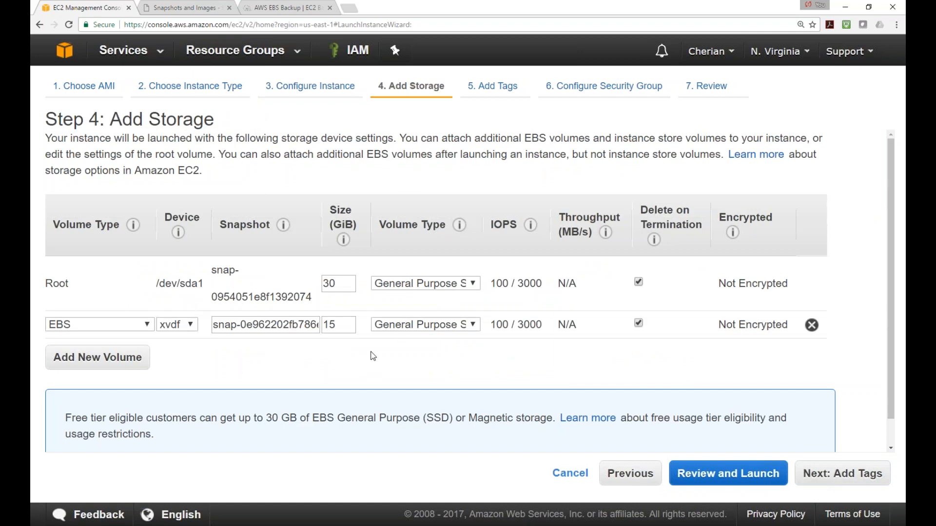
# Tag the instance Name Server003 and attach the existing RDP-SG security group
pyautogui.click(842, 483)
pyautogui.write('S')
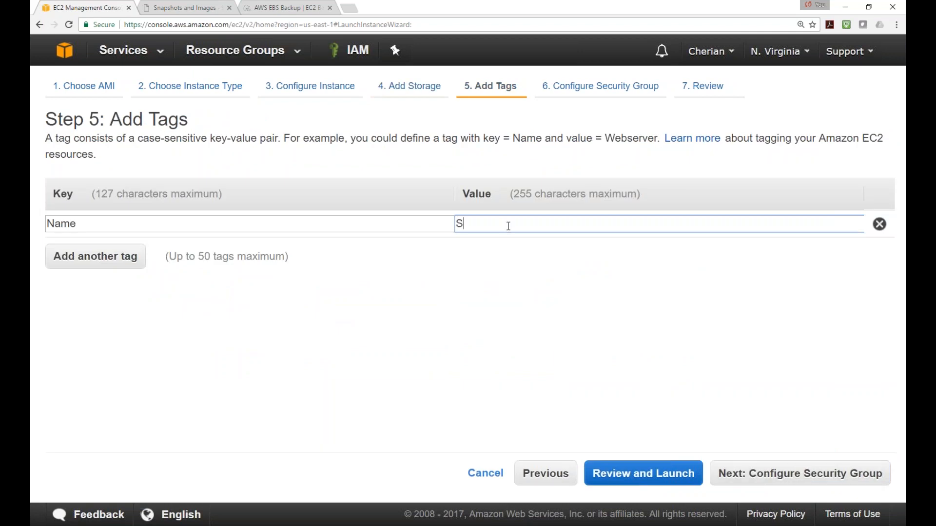
pyautogui.write('erver0')
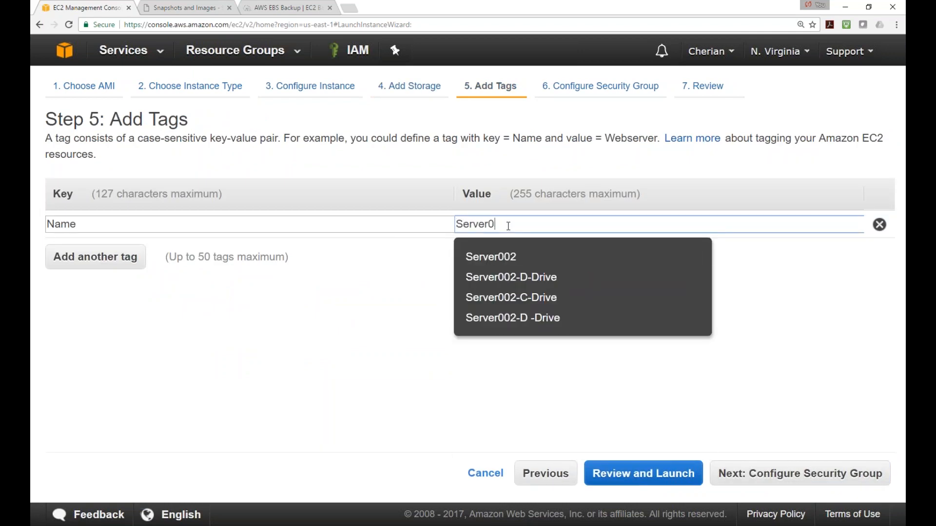
pyautogui.write('03')
pyautogui.click(795, 479)
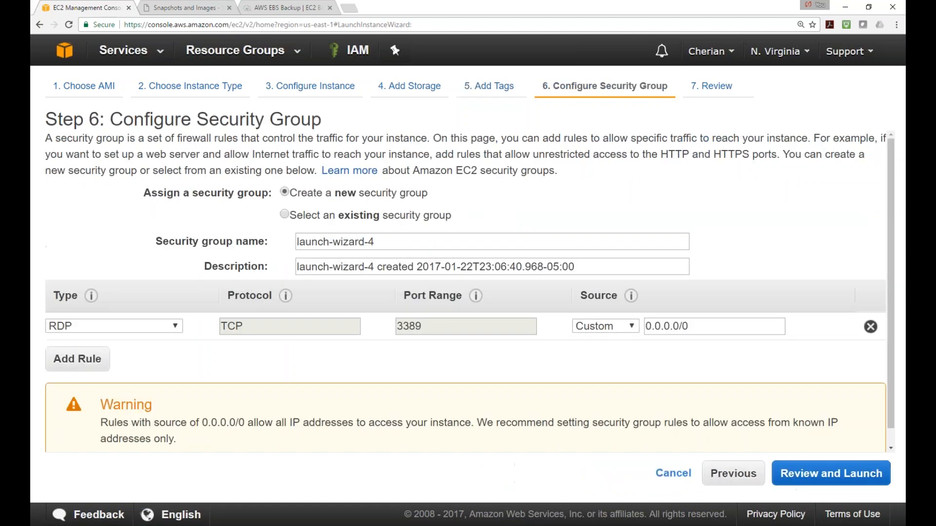
pyautogui.click(284, 215)
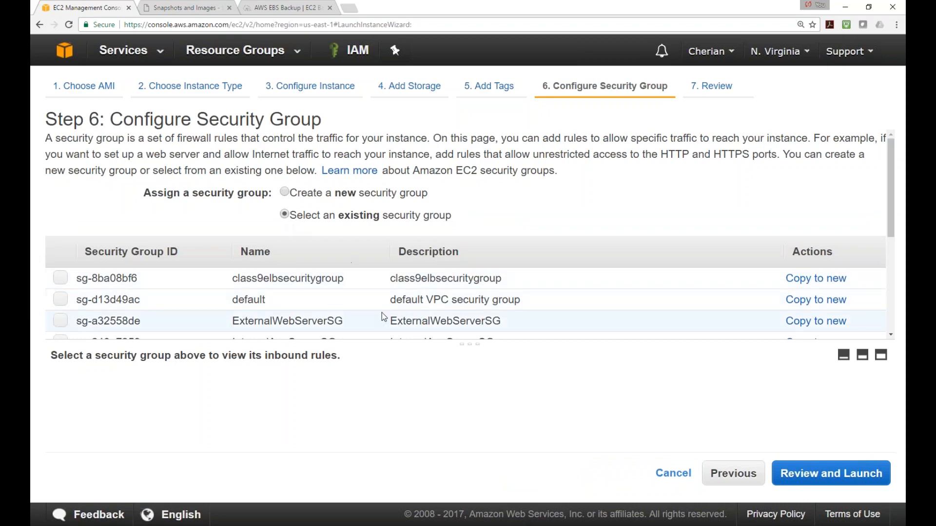
pyautogui.scroll(-5, 383, 316)
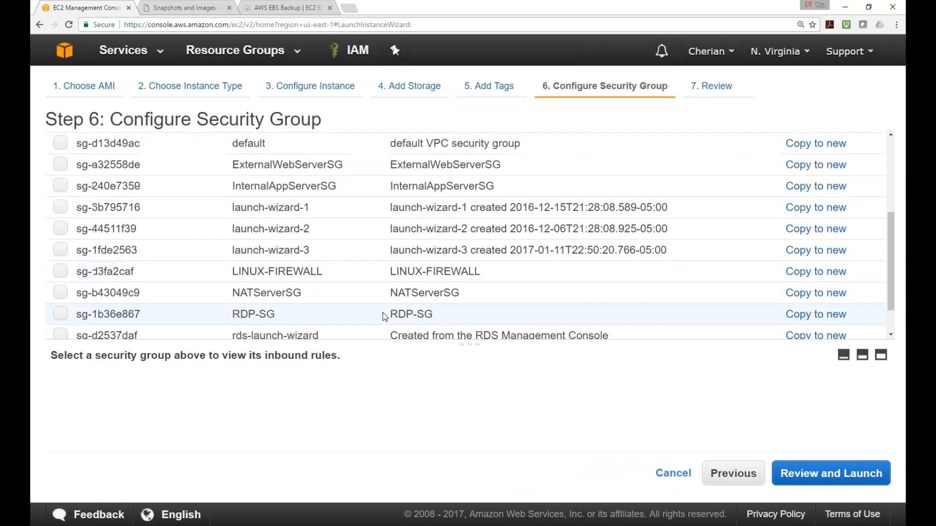
pyautogui.click(59, 273)
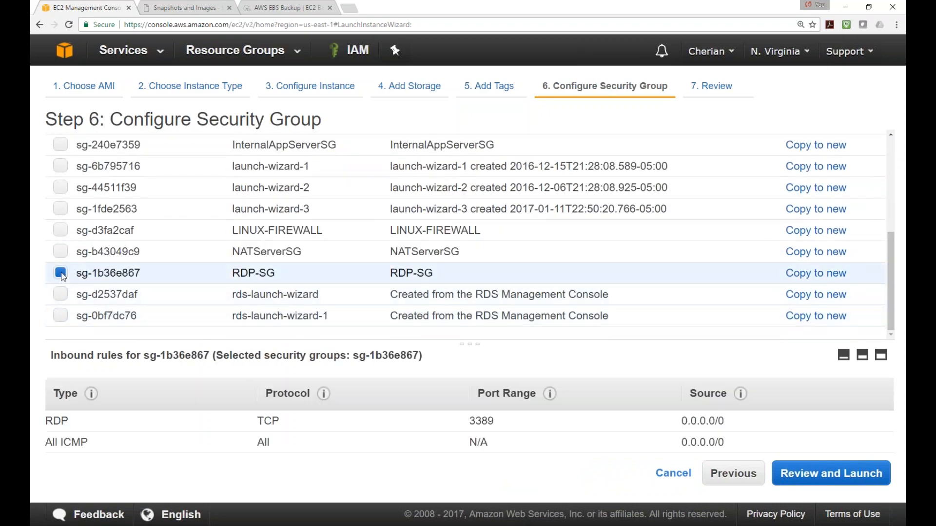
pyautogui.click(831, 475)
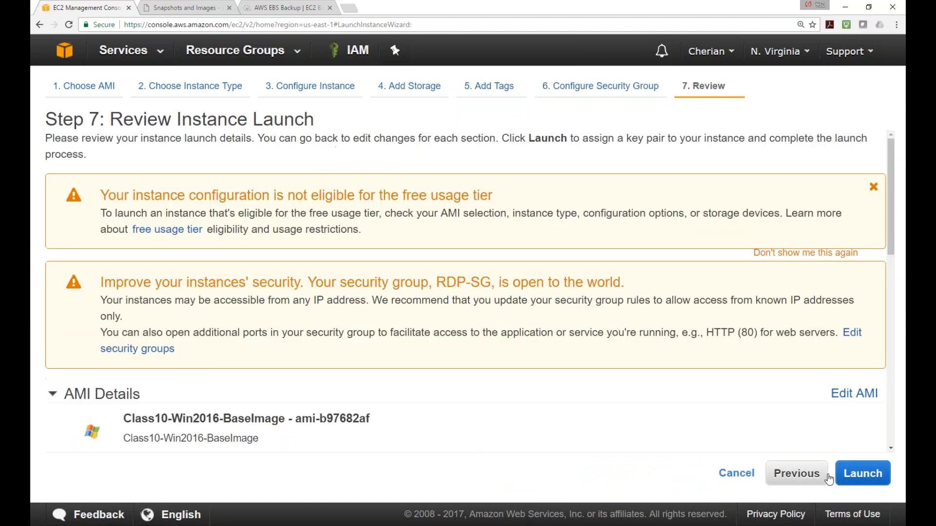
pyautogui.click(862, 473)
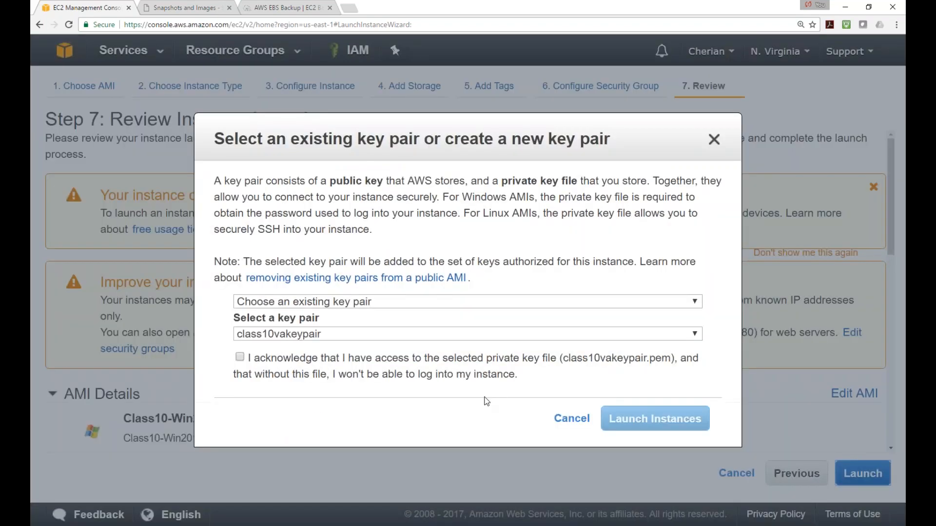
pyautogui.click(368, 303)
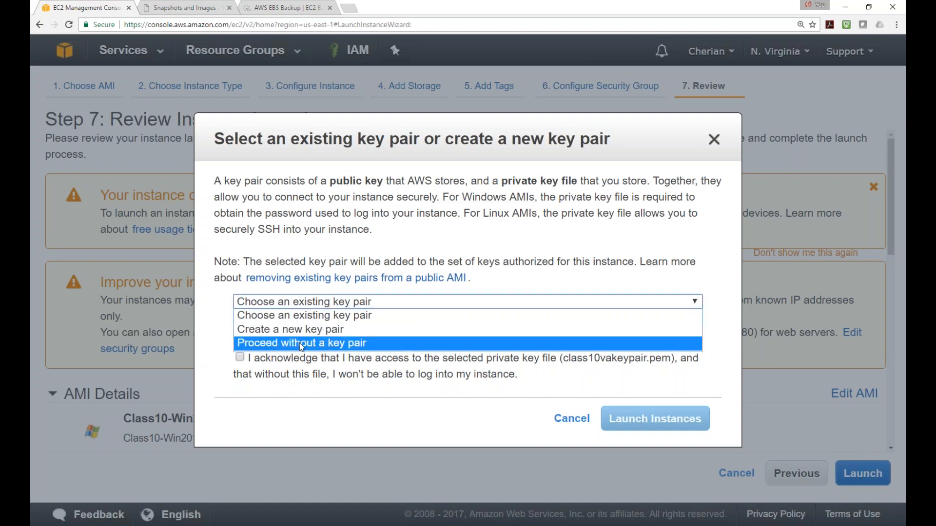
pyautogui.click(299, 343)
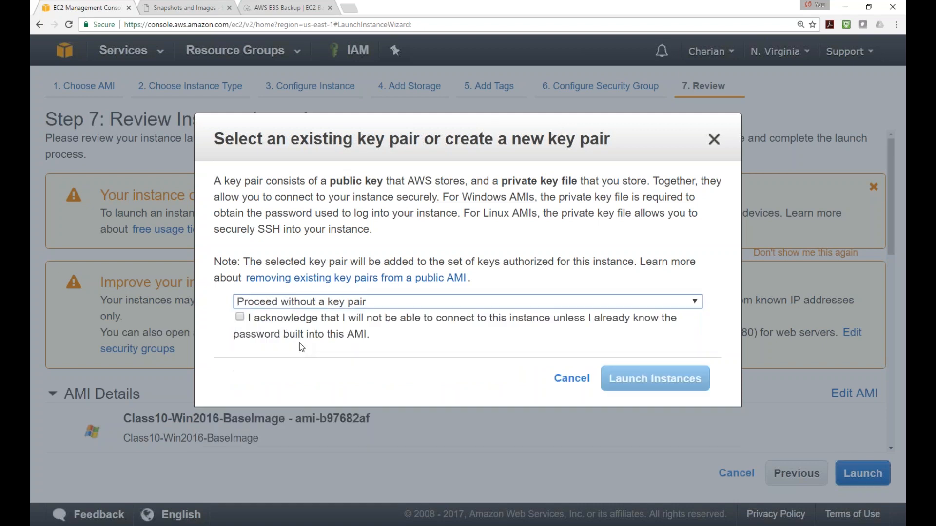
pyautogui.click(239, 317)
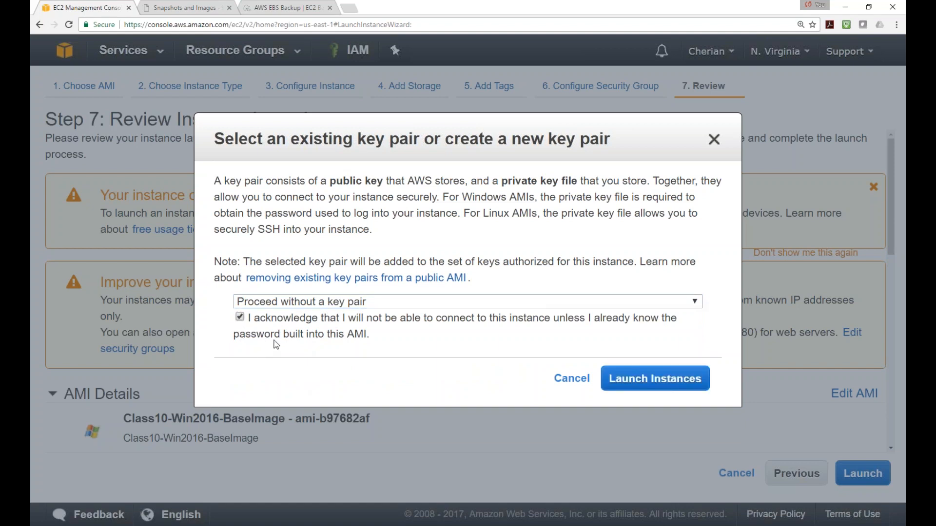
pyautogui.click(655, 383)
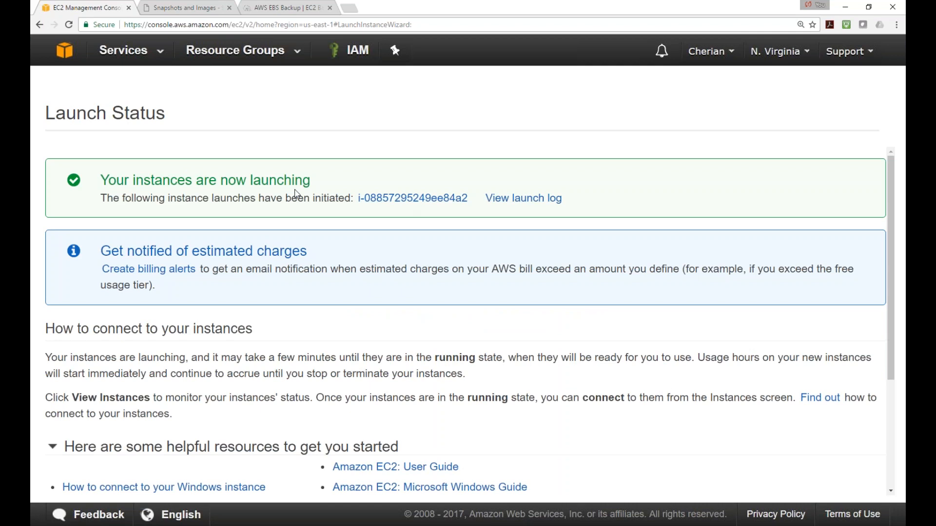
pyautogui.click(69, 59)
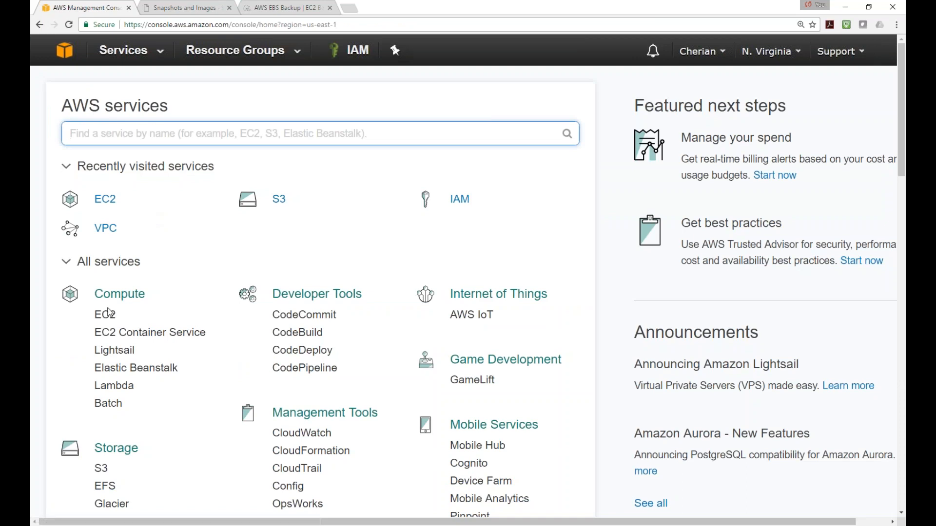
# In EC2 Running Instances, scroll Server003's description to confirm it has no key pair name
pyautogui.click(107, 314)
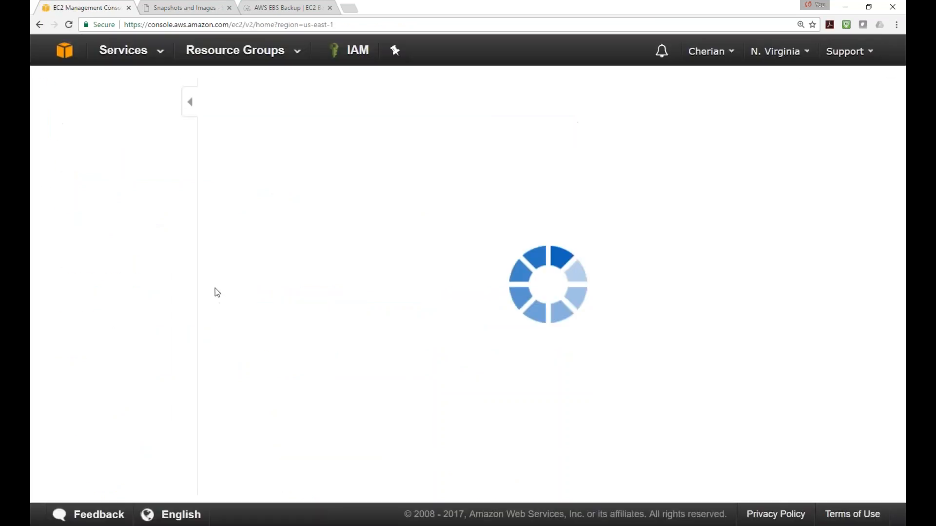
pyautogui.click(290, 142)
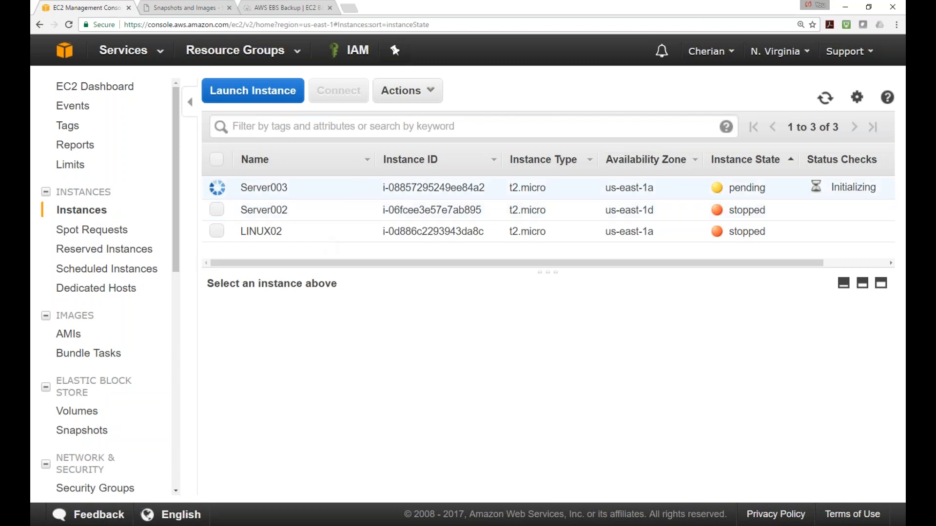
pyautogui.scroll(-3, 628, 458)
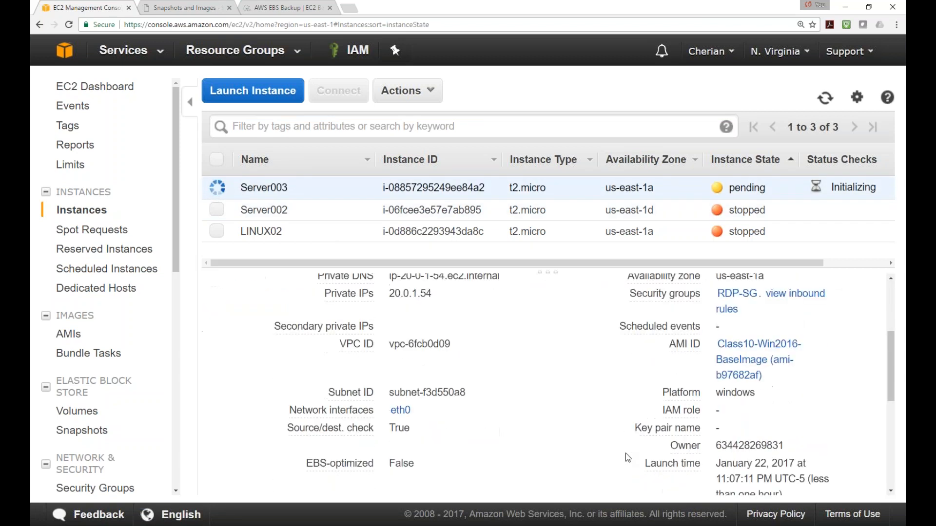
pyautogui.scroll(-1, 627, 458)
pyautogui.moveTo(715, 378); pyautogui.dragTo(762, 378)
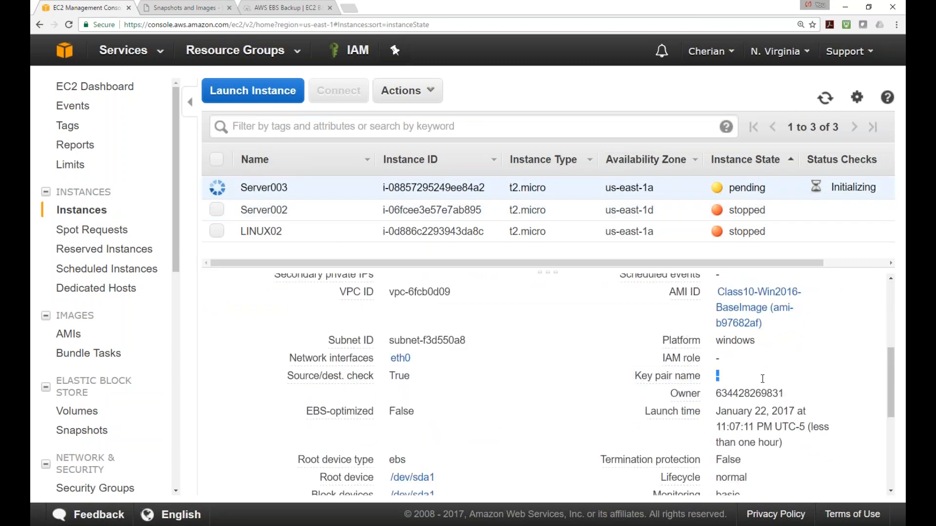
pyautogui.scroll(3, 762, 378)
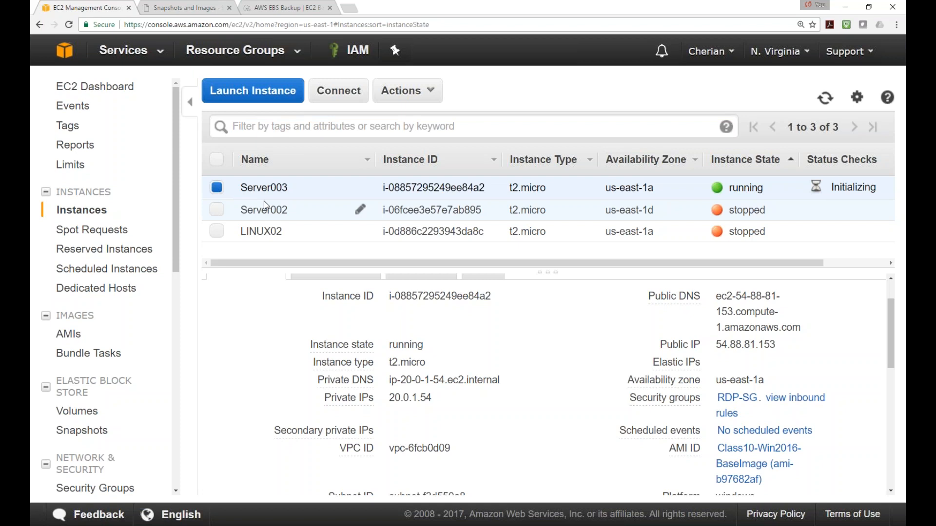
# Open Server003's instance screenshot from Instance Settings > Get Instance Screenshot
pyautogui.rightClick(218, 186)
pyautogui.moveTo(272, 330)
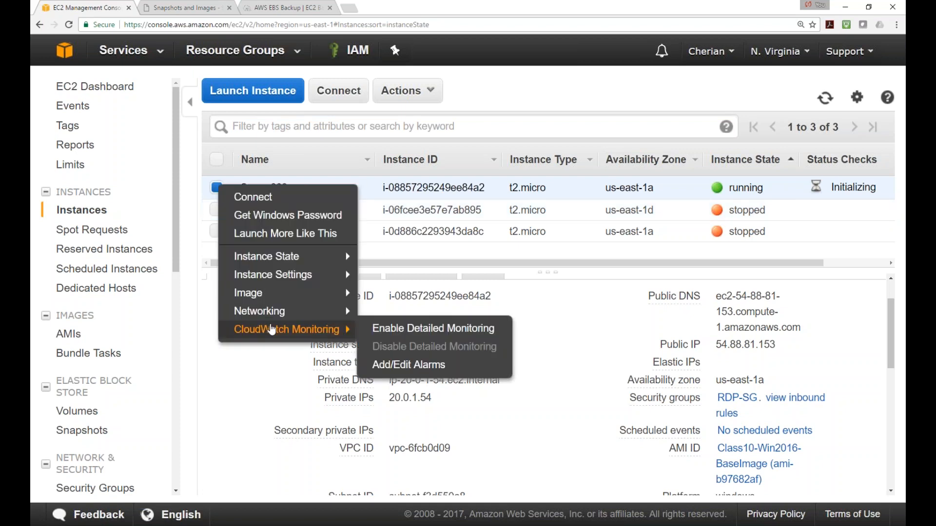
pyautogui.moveTo(298, 276)
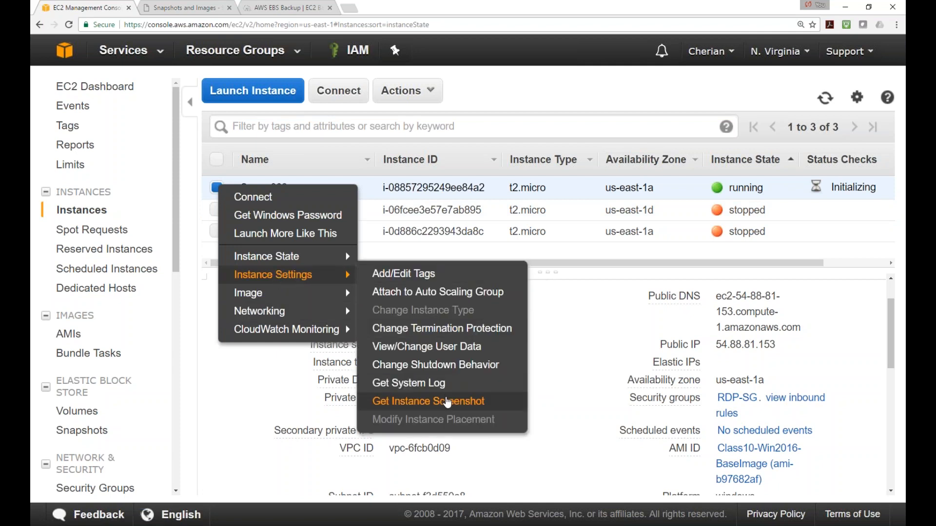
pyautogui.click(458, 401)
# Refresh Server003's screenshot repeatedly while Windows boots, then return to the AWS console home
pyautogui.scroll(-4, 531, 364)
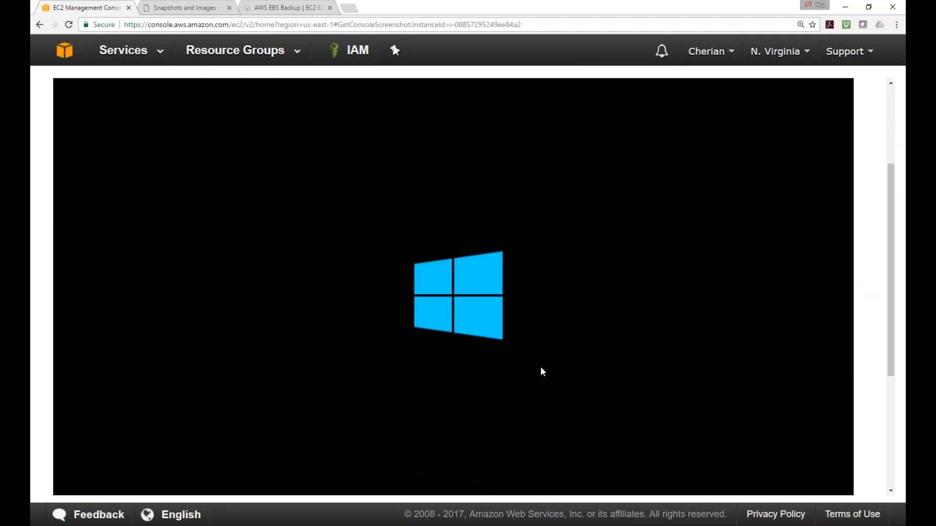
pyautogui.scroll(4, 541, 366)
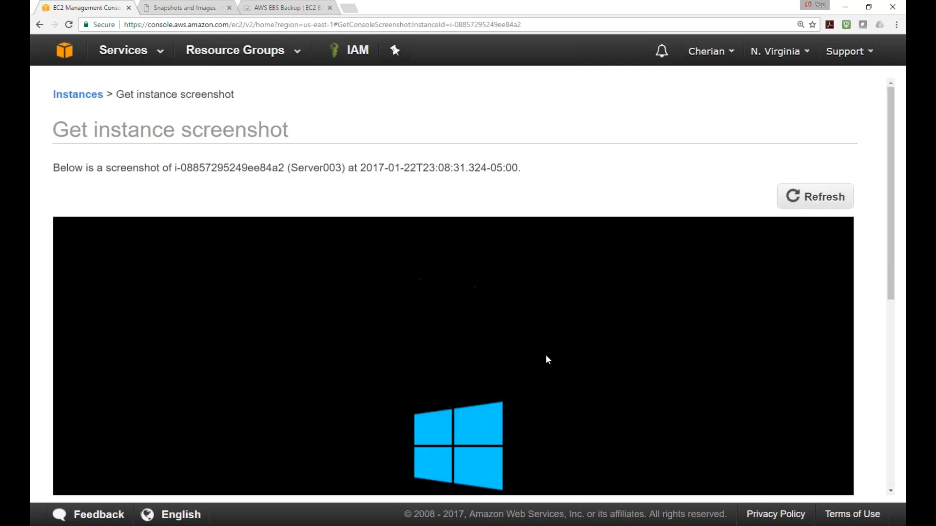
pyautogui.click(815, 196)
pyautogui.scroll(-3, 792, 136)
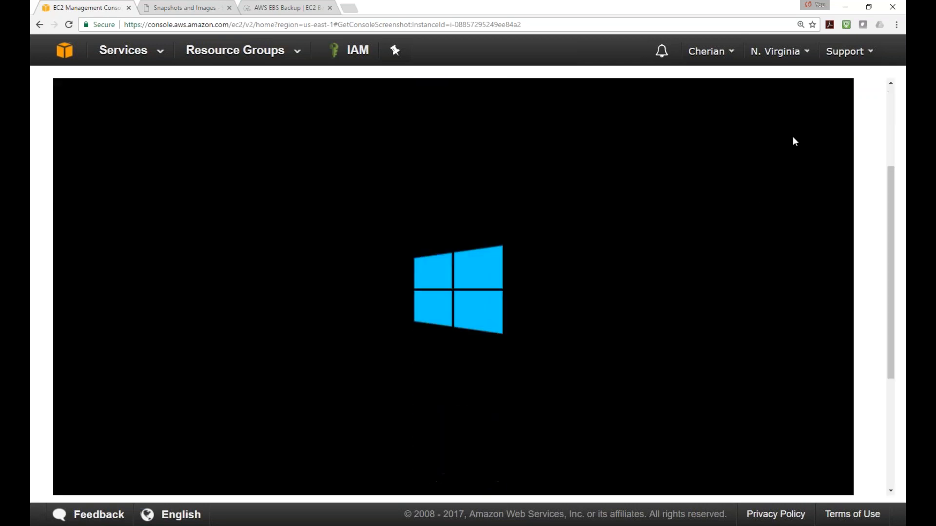
pyautogui.scroll(1, 791, 145)
pyautogui.click(790, 145)
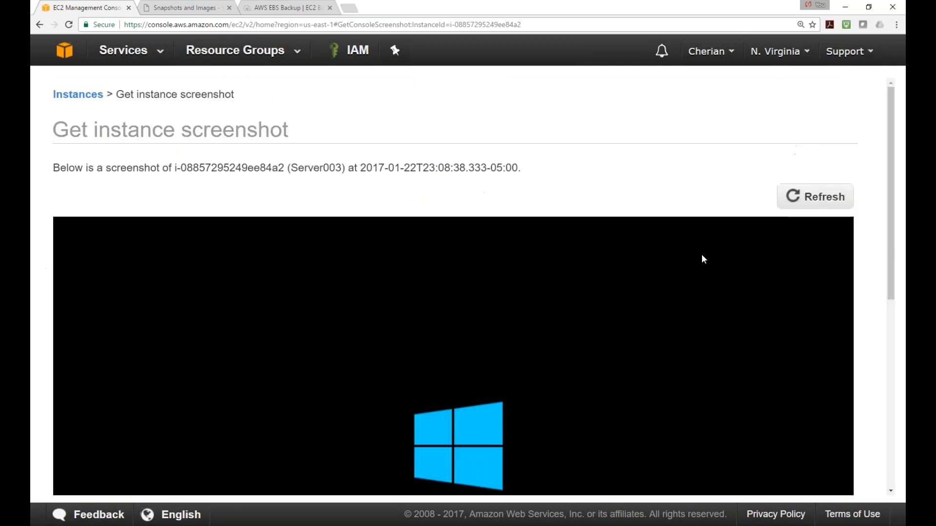
pyautogui.click(812, 197)
pyautogui.scroll(-6, 654, 272)
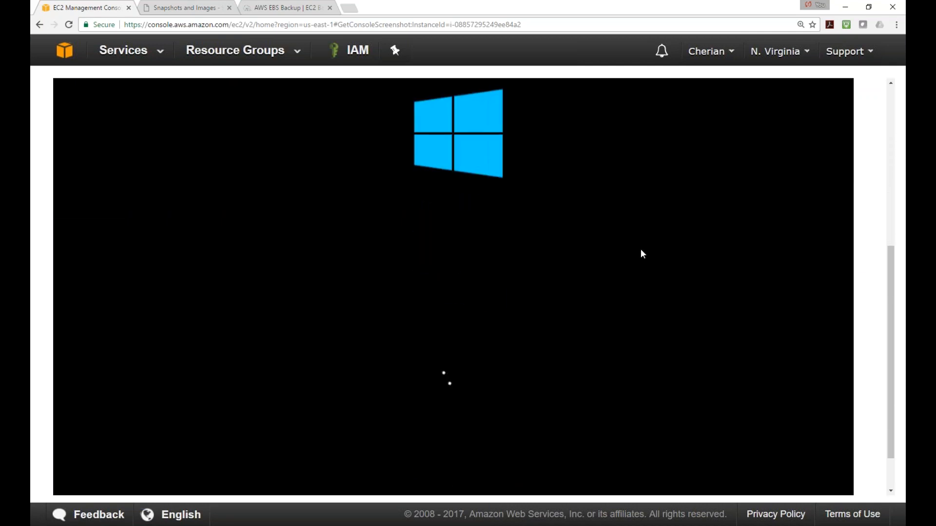
pyautogui.scroll(6, 641, 252)
pyautogui.click(797, 198)
pyautogui.scroll(-6, 600, 346)
pyautogui.scroll(6, 483, 326)
pyautogui.click(811, 196)
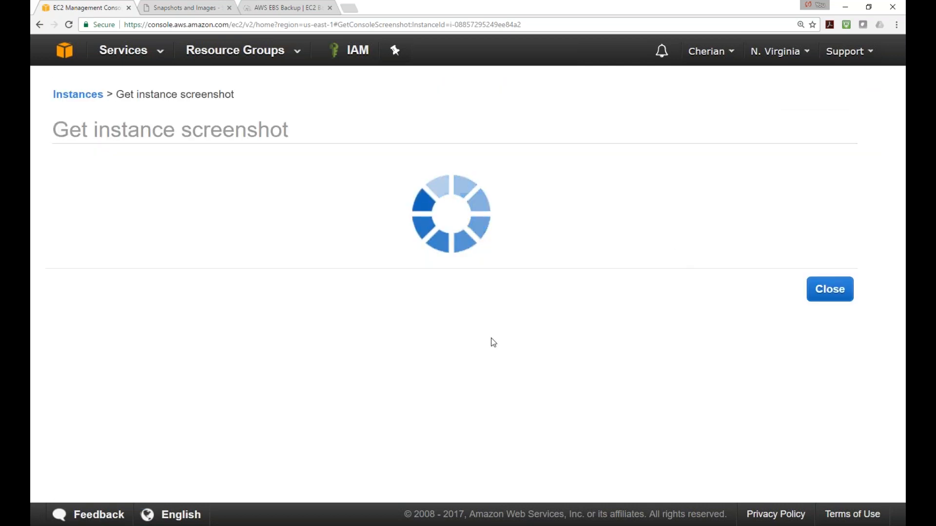
pyautogui.scroll(-6, 499, 339)
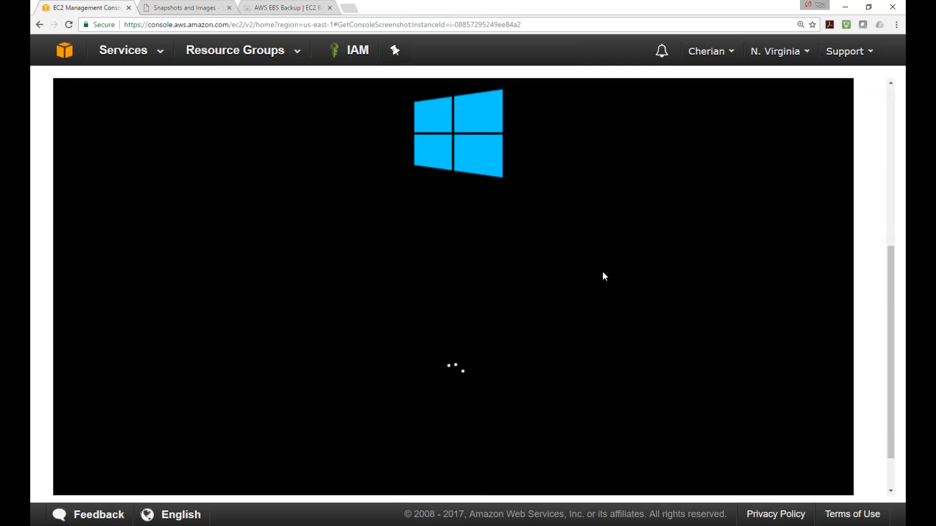
pyautogui.scroll(6, 733, 119)
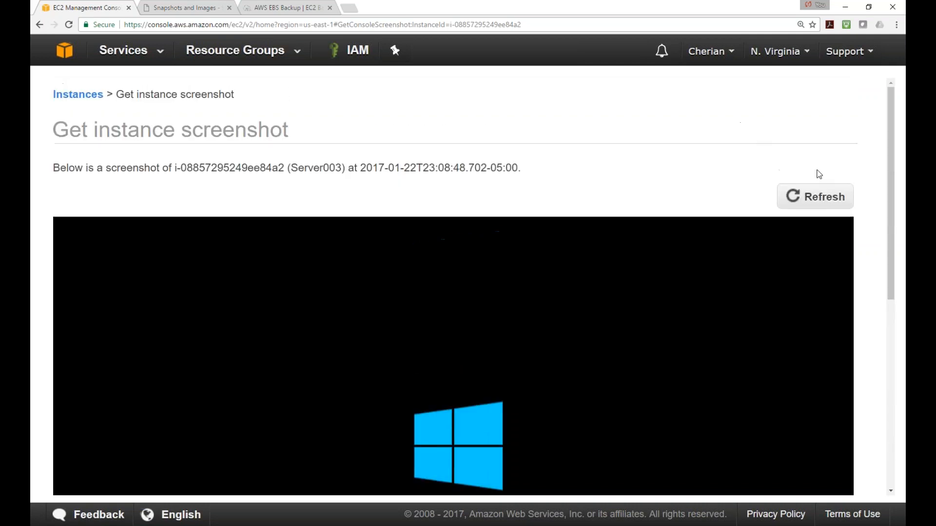
pyautogui.click(815, 198)
pyautogui.scroll(-6, 562, 273)
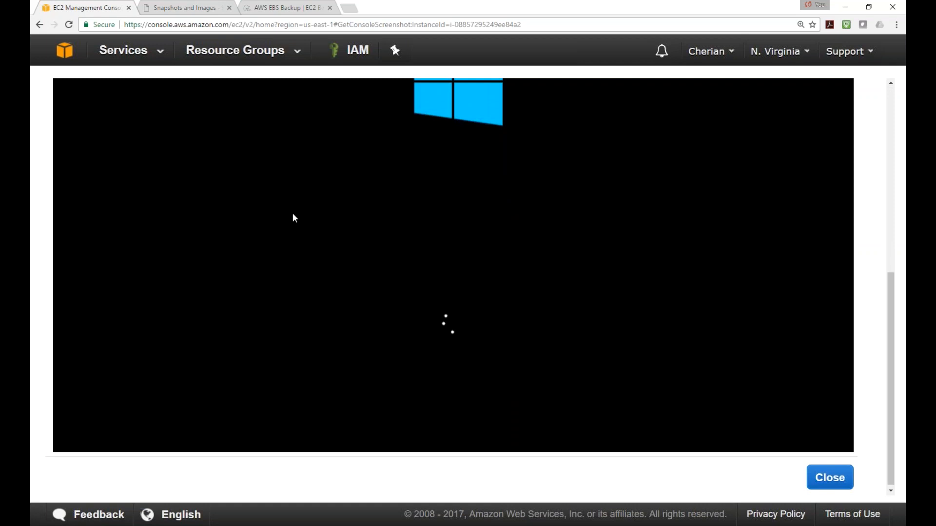
pyautogui.scroll(5, 330, 212)
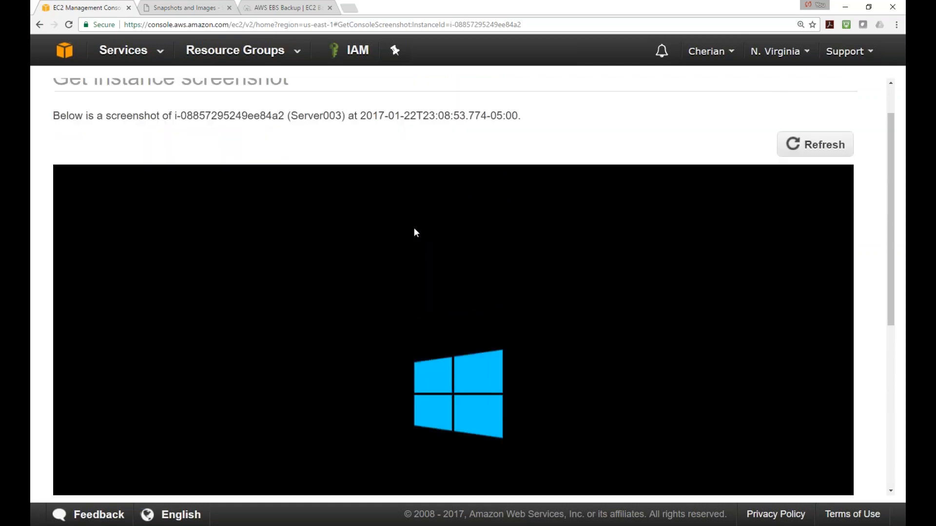
pyautogui.click(63, 51)
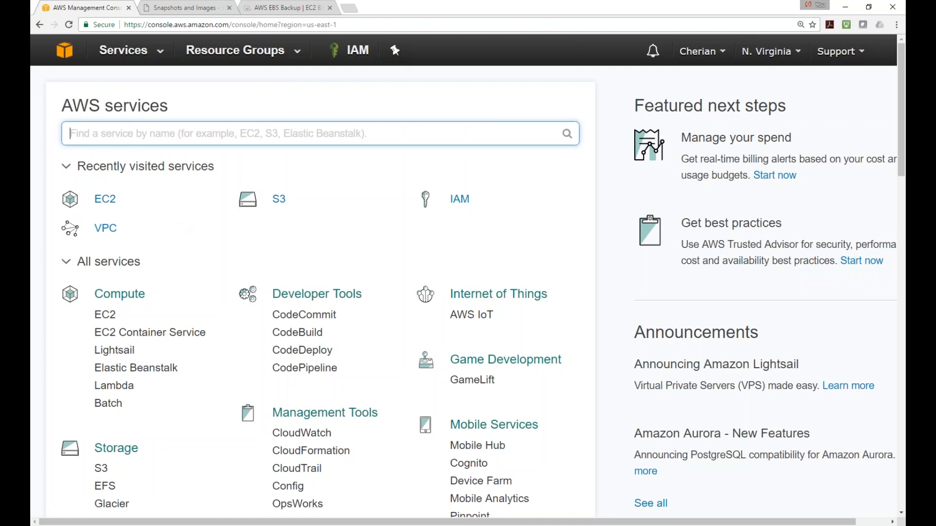
# Open EC2's running instances and select Server003 to show its Description details
pyautogui.click(106, 315)
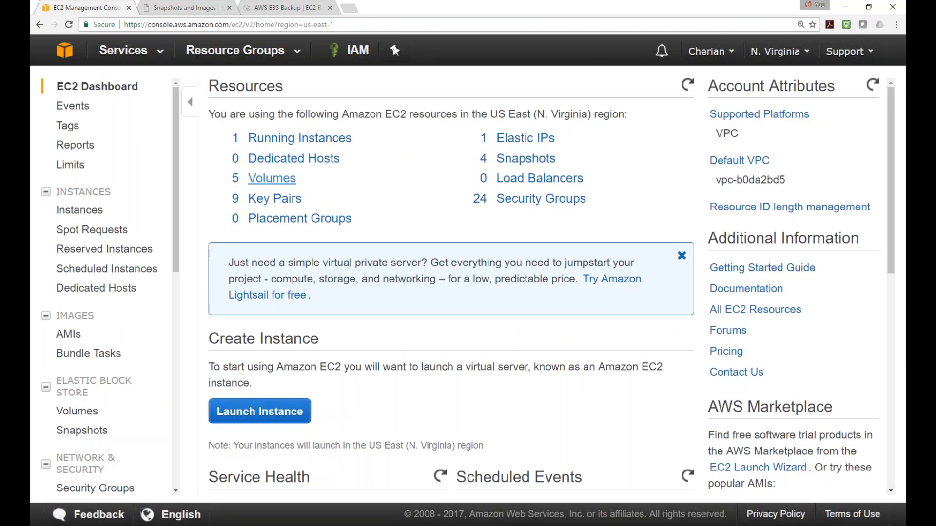
pyautogui.click(302, 140)
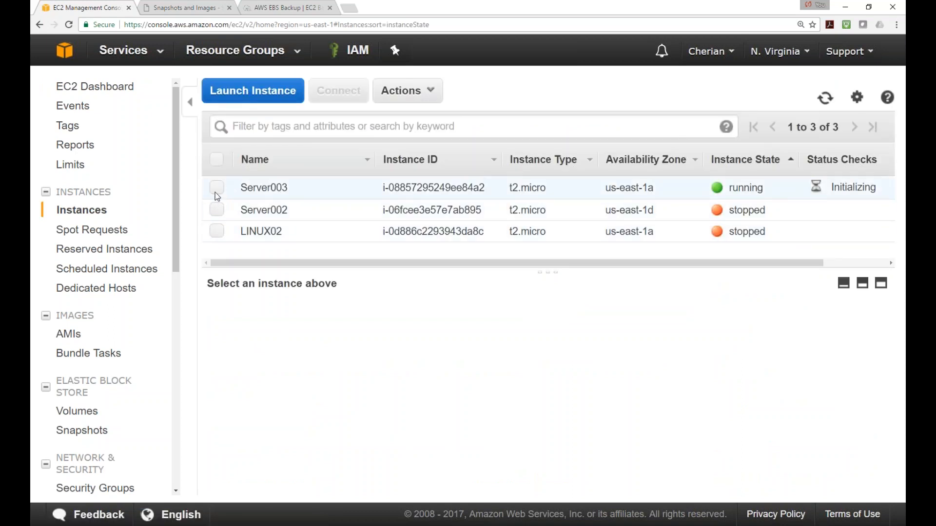
pyautogui.click(215, 190)
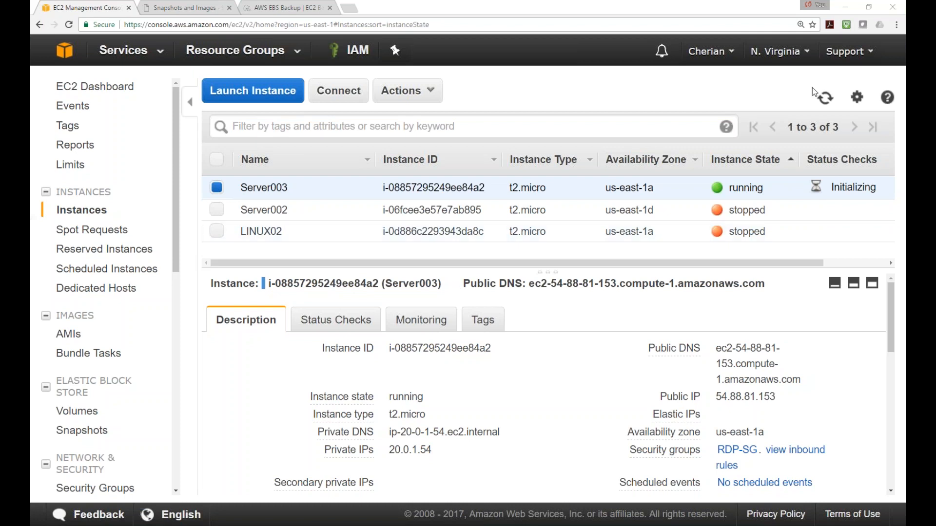
# Reload the EC2 instance list several times
pyautogui.click(835, 98)
pyautogui.click(828, 102)
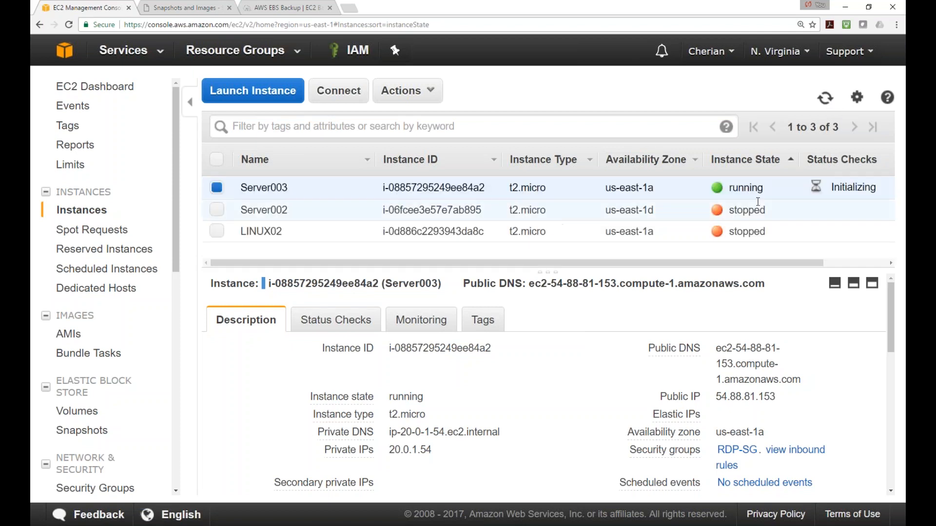
pyautogui.click(826, 100)
# Get a refreshed console screenshot of Server003, then select its public IP 54.88.81.153 in the list
pyautogui.rightClick(217, 185)
pyautogui.moveTo(259, 287)
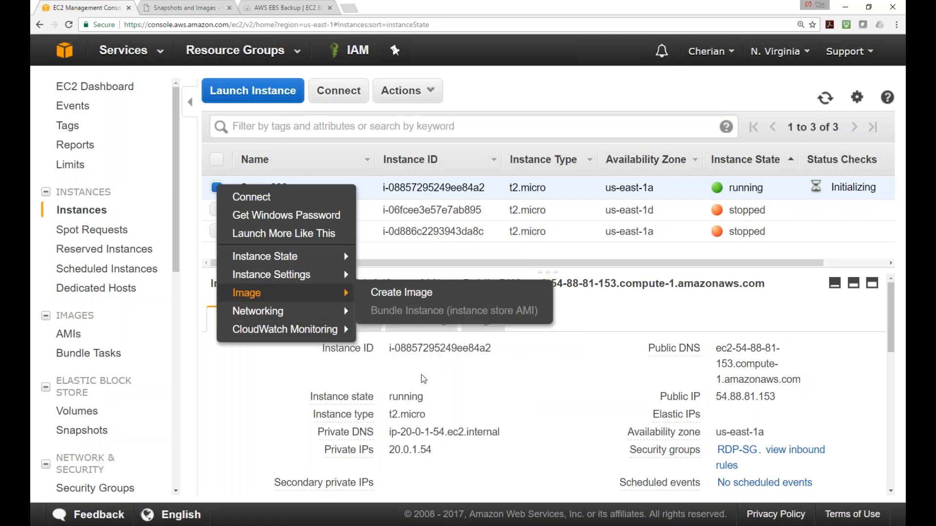
pyautogui.click(404, 409)
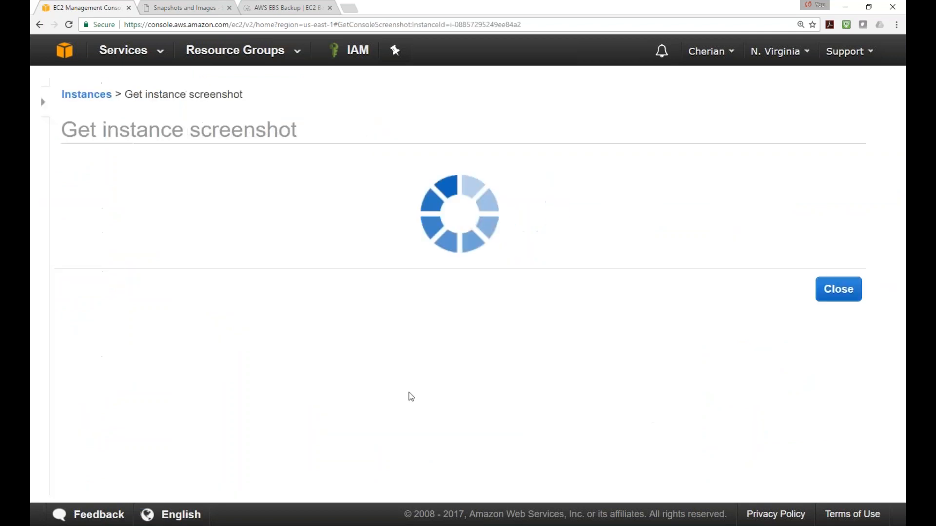
pyautogui.scroll(-3, 520, 361)
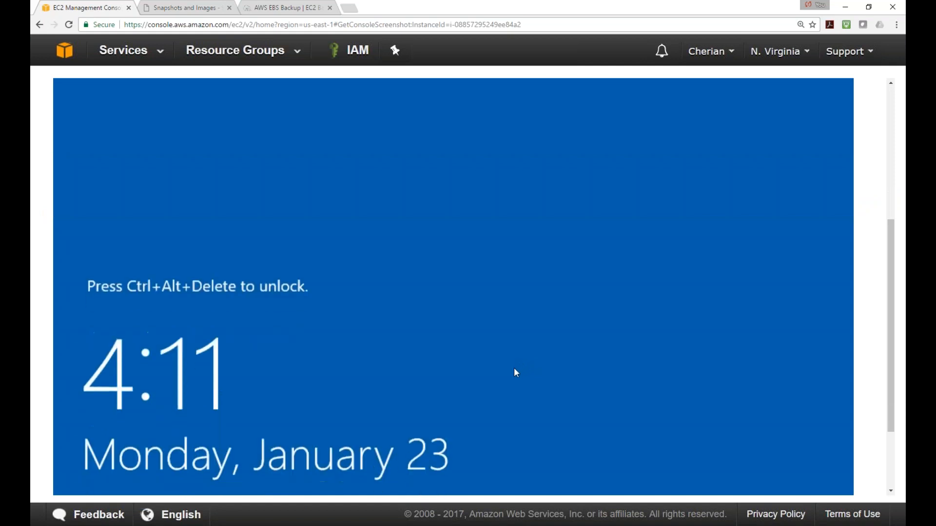
pyautogui.scroll(5, 512, 367)
pyautogui.click(802, 200)
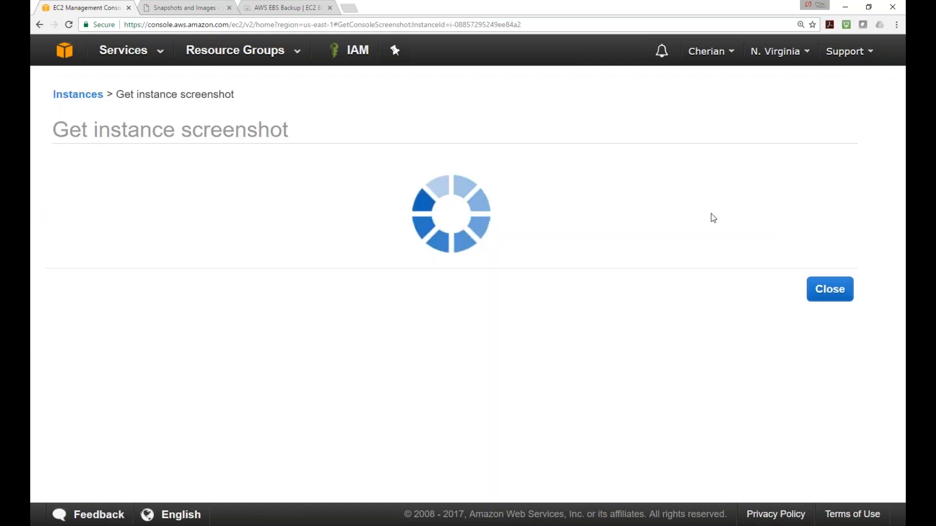
pyautogui.click(76, 94)
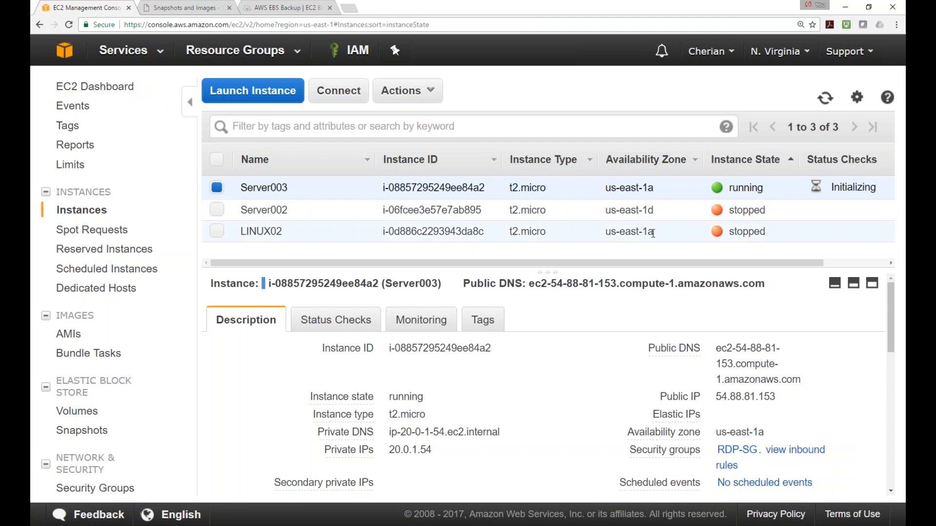
pyautogui.moveTo(780, 404); pyautogui.dragTo(714, 397)
# Copy Server003's public IP and ping 54.88.81.153 from a Command Prompt
pyautogui.rightClick(731, 398)
pyautogui.click(755, 407)
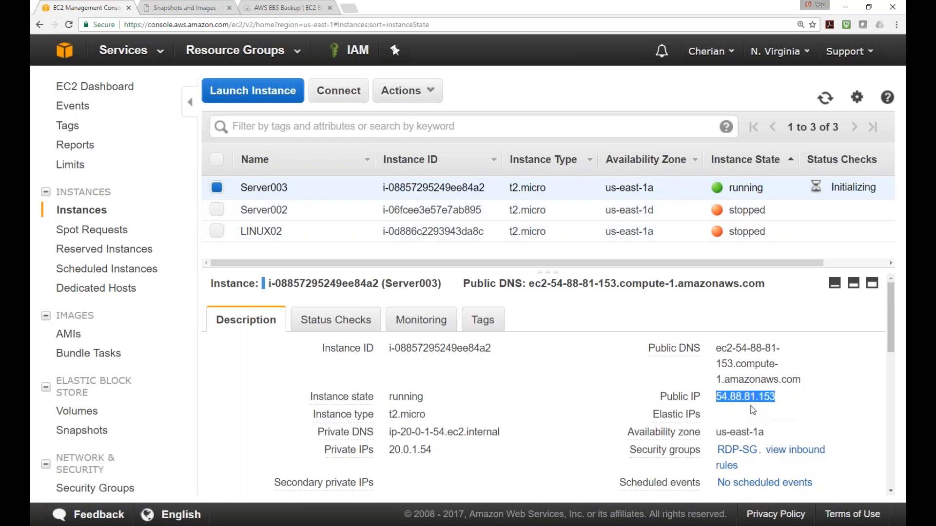
pyautogui.press('super+x')
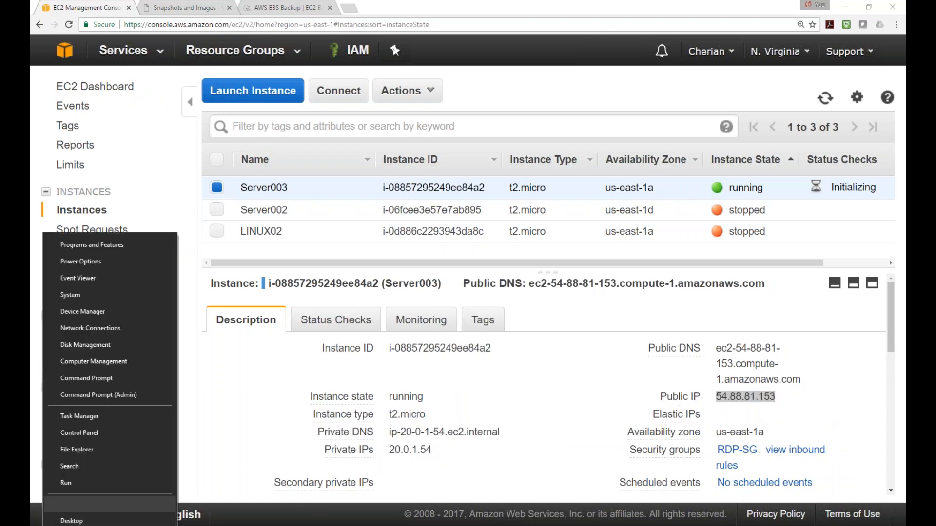
pyautogui.click(83, 482)
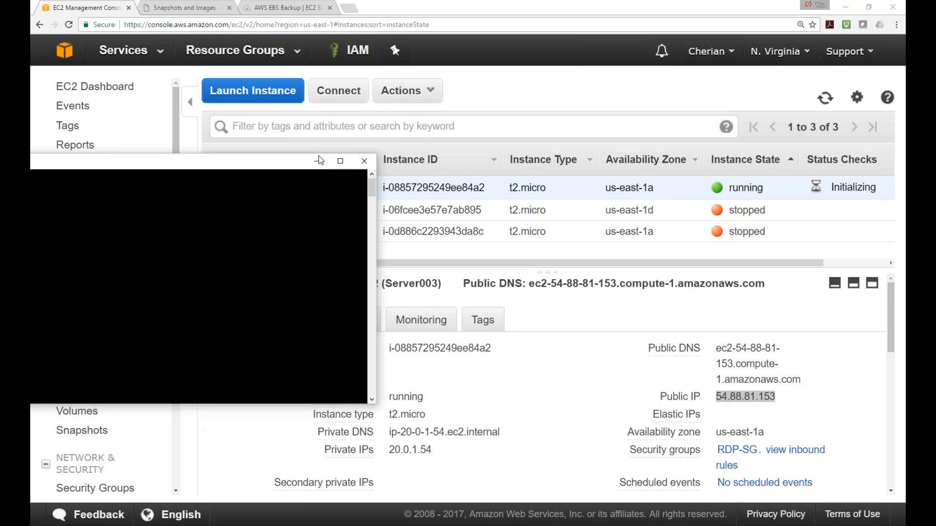
pyautogui.write('ping')
pyautogui.rightClick(367, 223)
pyautogui.click(395, 254)
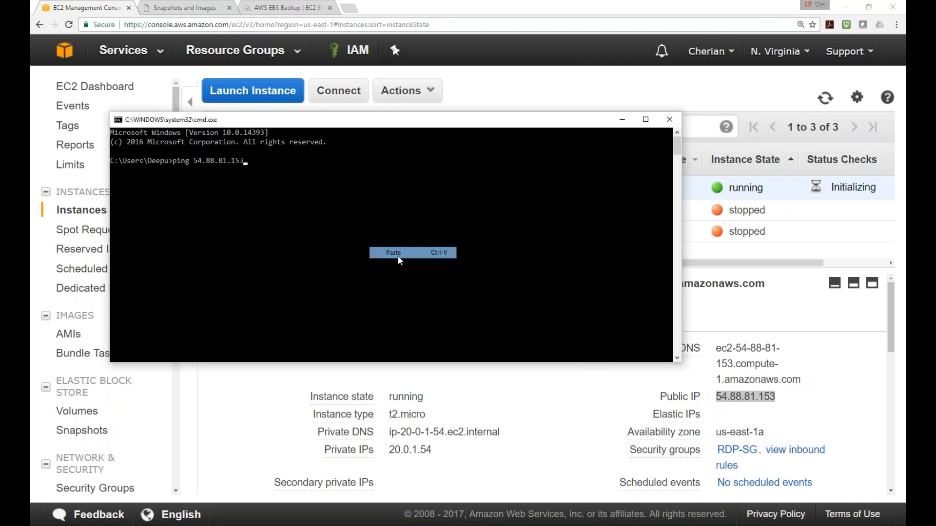
pyautogui.press('Return')
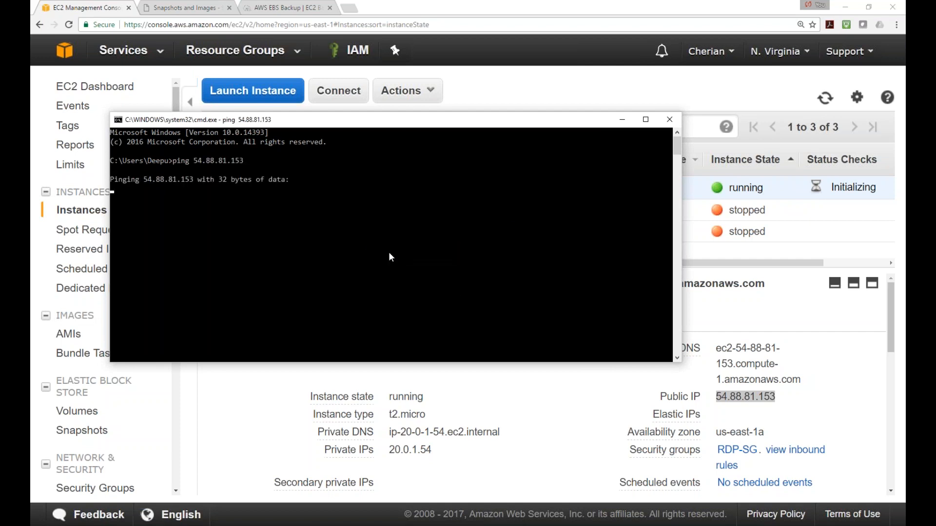
# Rerun it as a continuous ping 54.88.81.153 -t, then open the RDP-SG security group
pyautogui.hotkey('ctrl', 'c')
pyautogui.press('Up')
pyautogui.write('-')
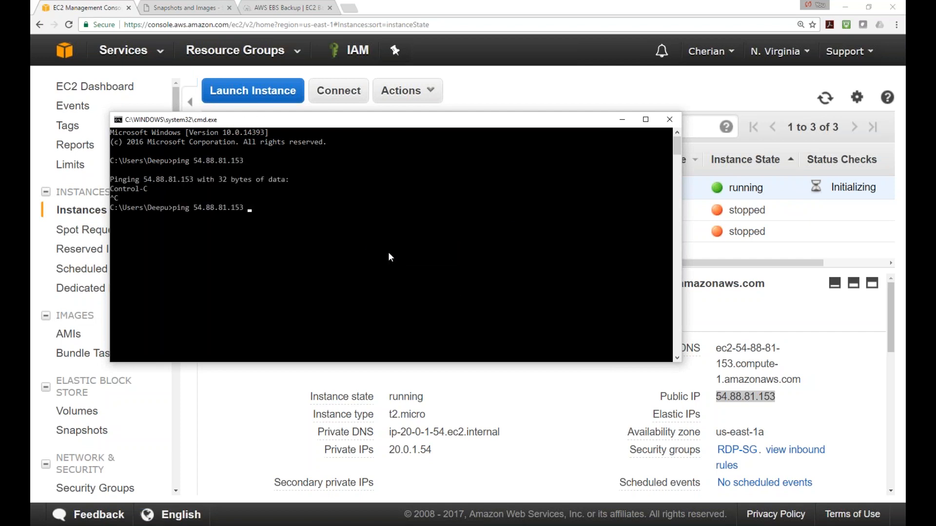
pyautogui.write('t')
pyautogui.press('Return')
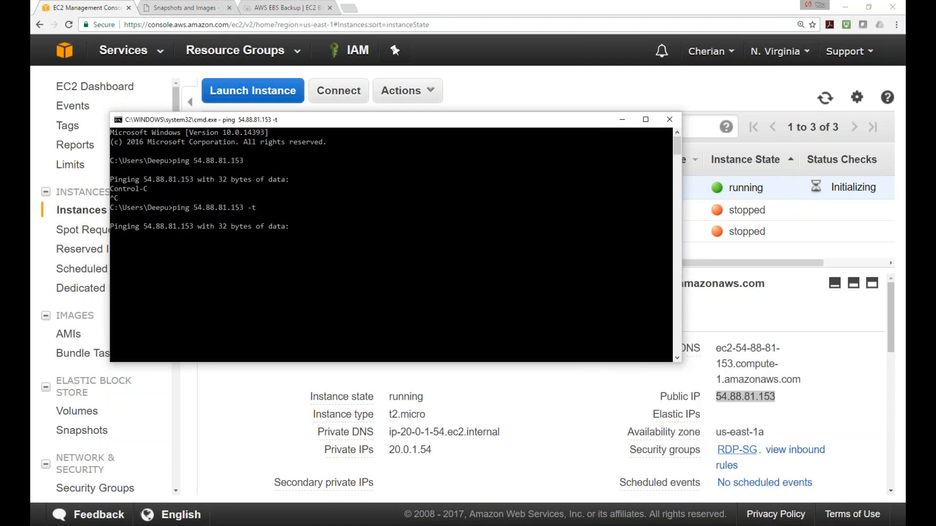
pyautogui.click(745, 456)
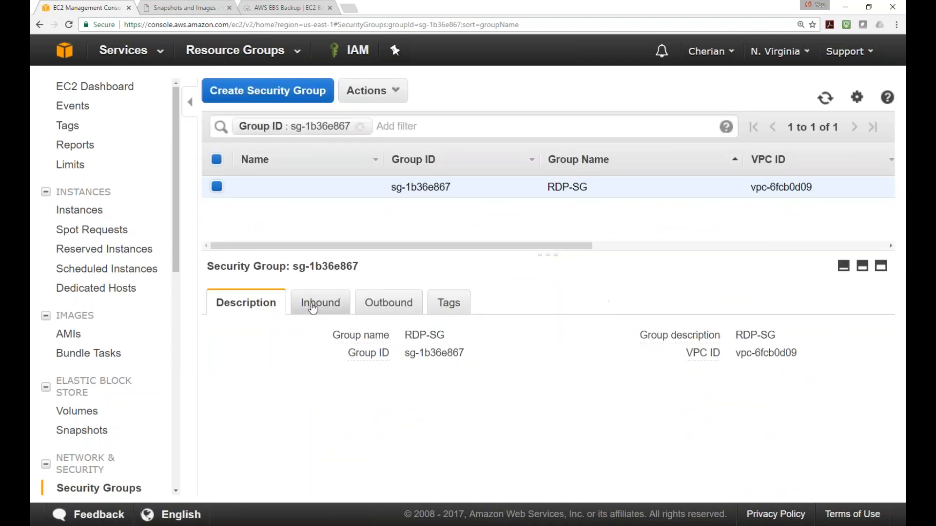
# Review RDP-SG's inbound rules for RDP 3389 and All ICMP, and check the ping window
pyautogui.click(312, 308)
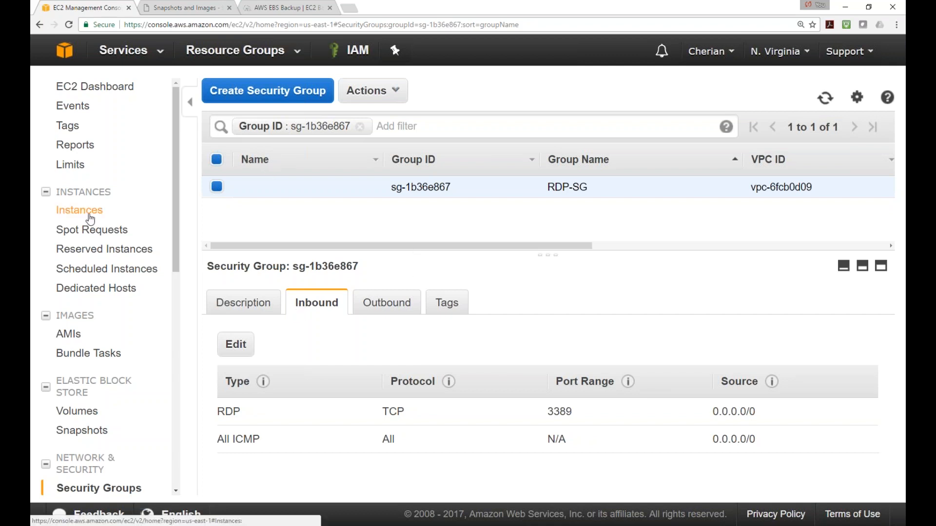
pyautogui.click(348, 525)
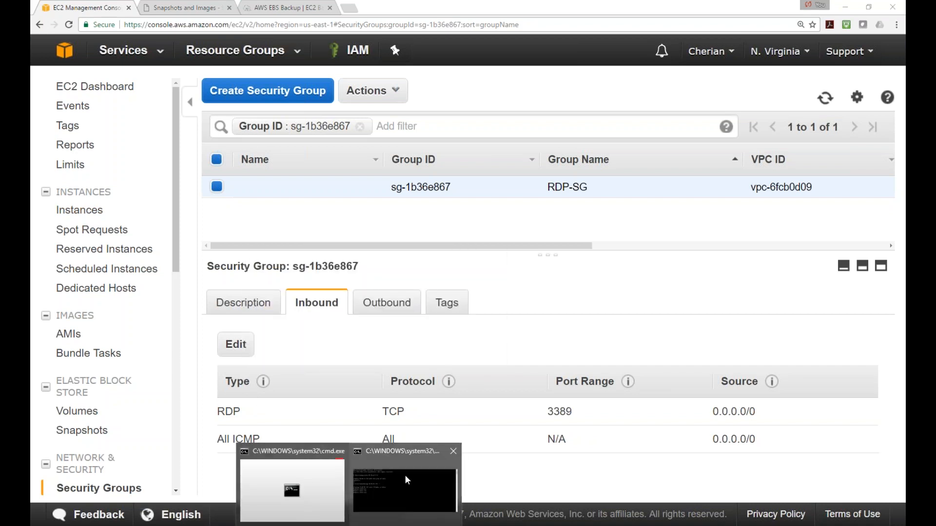
pyautogui.click(404, 490)
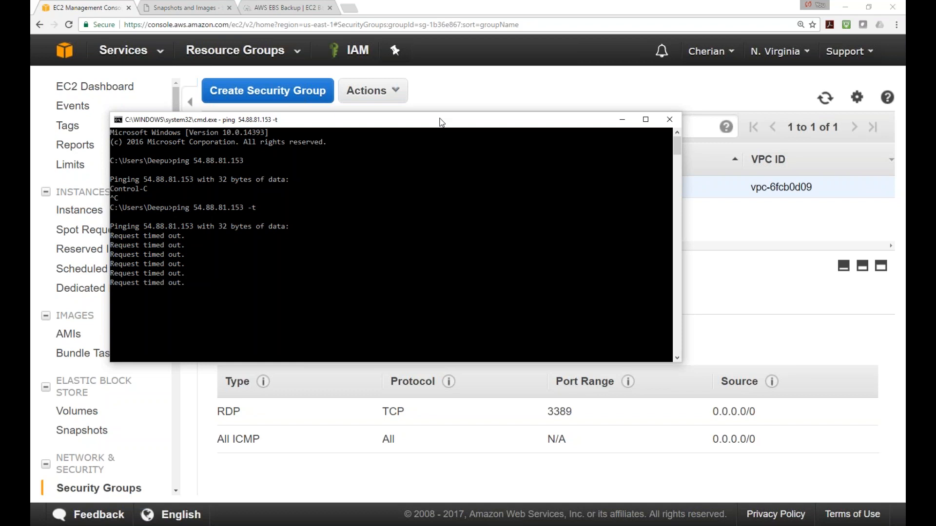
# Minimize the ping window and reload the EC2 Instances list
pyautogui.moveTo(440, 119); pyautogui.dragTo(426, 109)
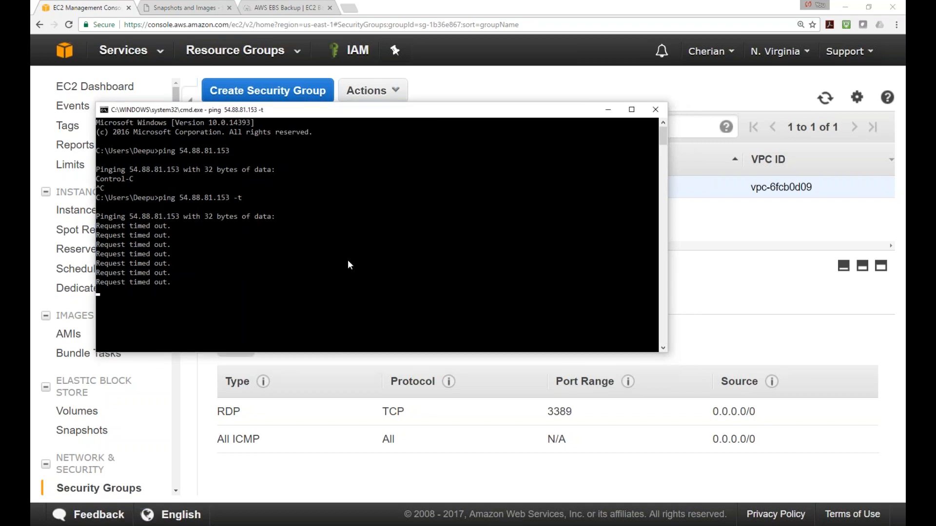
pyautogui.click(475, 93)
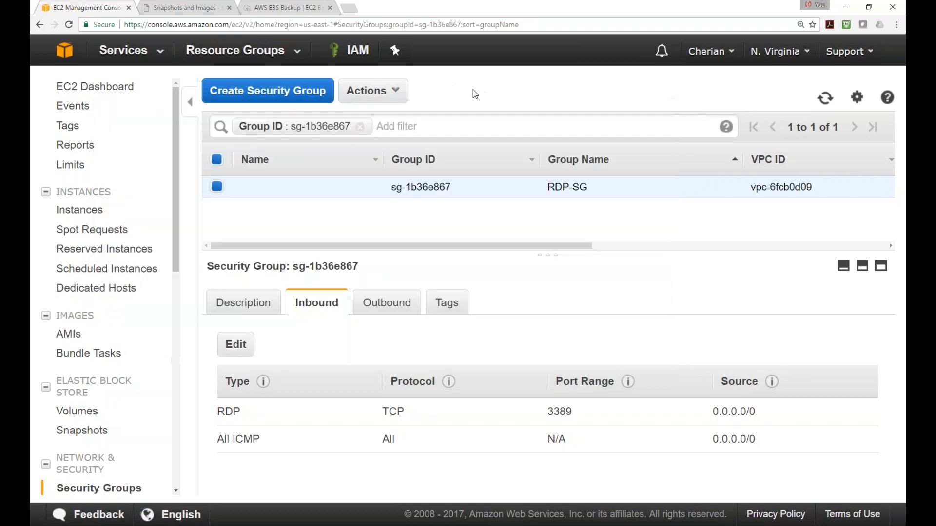
pyautogui.click(75, 210)
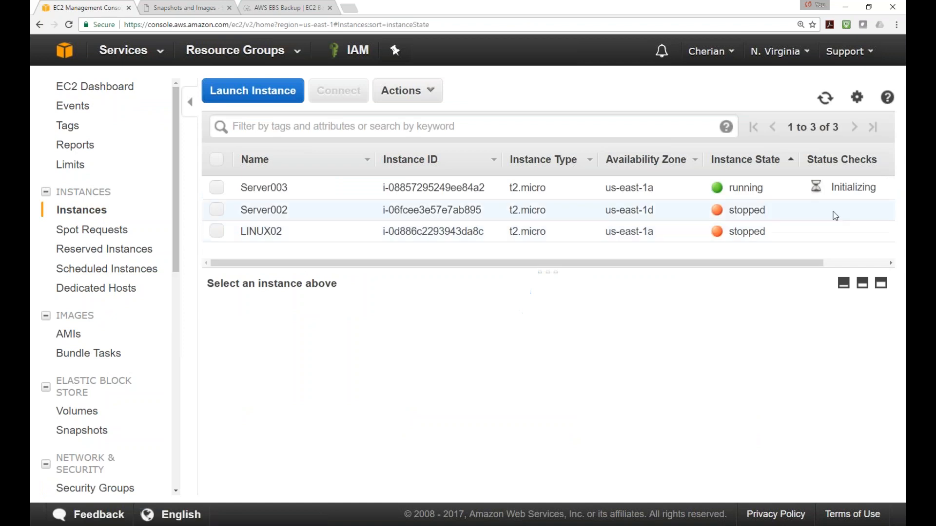
pyautogui.click(825, 98)
# Reload the instance list and select Server003
pyautogui.click(825, 98)
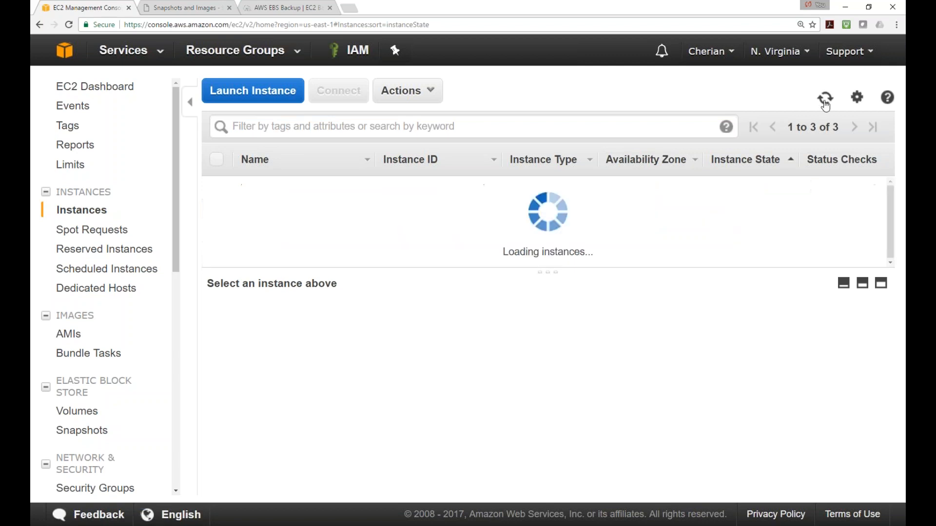
pyautogui.click(825, 99)
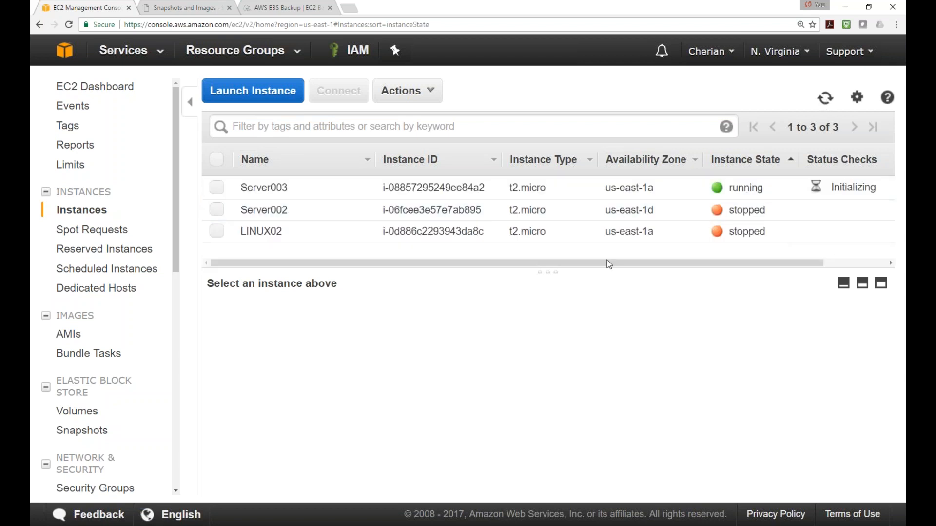
pyautogui.click(217, 188)
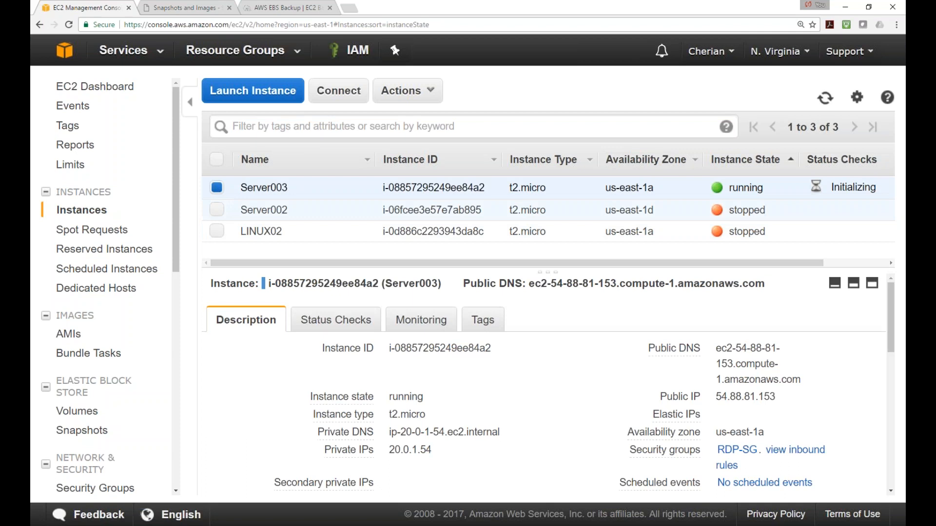
# View and refresh Server003's lock-screen screenshot, then return to the Instances list
pyautogui.rightClick(216, 186)
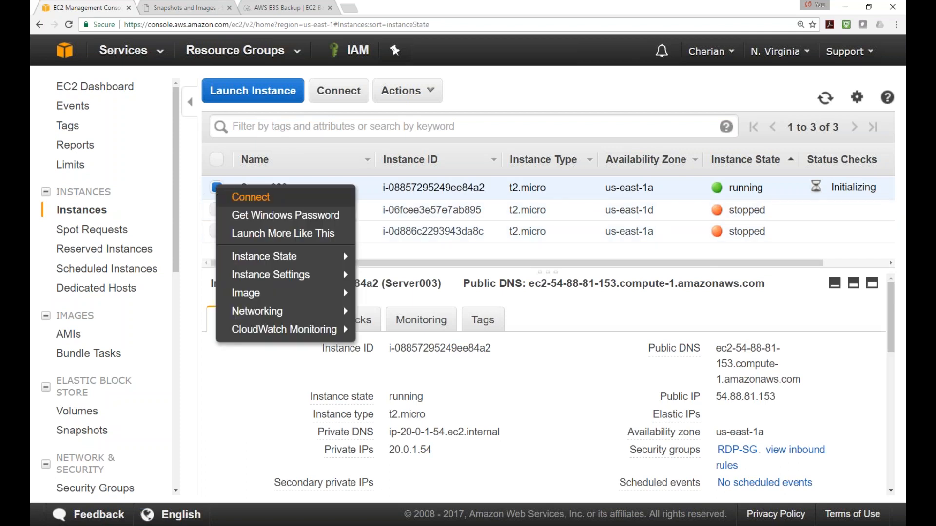
pyautogui.moveTo(263, 315)
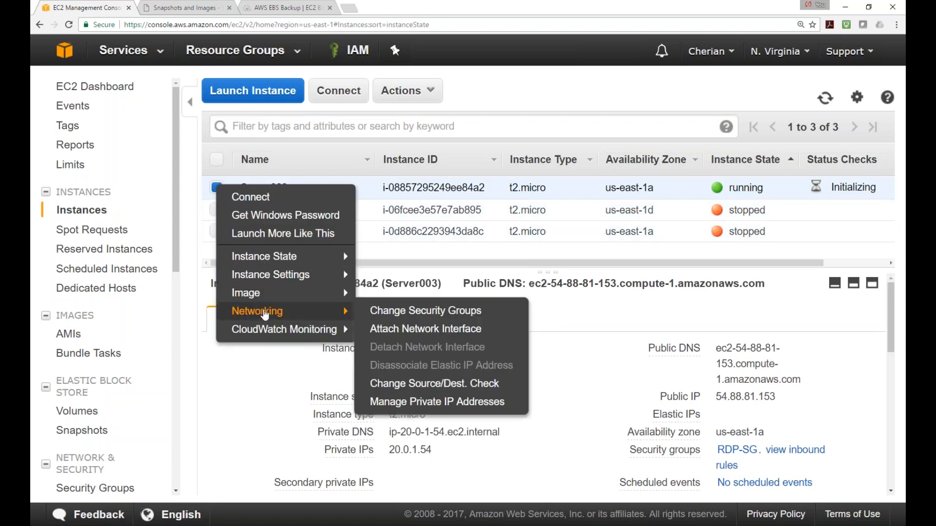
pyautogui.moveTo(292, 277)
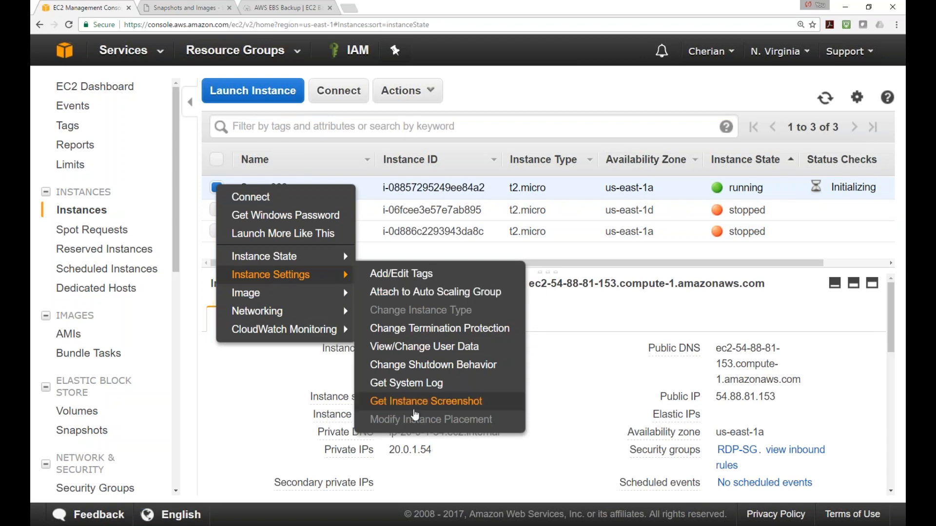
pyautogui.click(423, 401)
pyautogui.scroll(-5, 502, 331)
pyautogui.scroll(-3, 505, 337)
pyautogui.scroll(1, 494, 357)
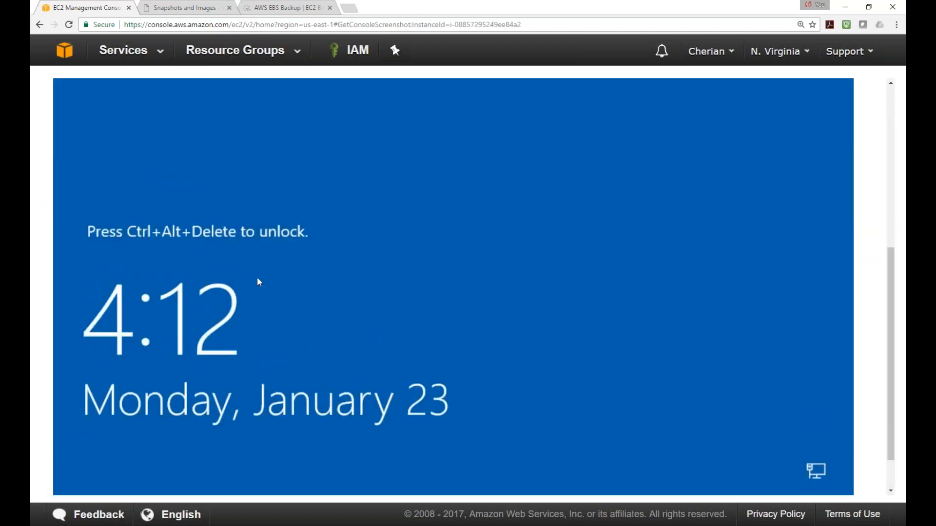
pyautogui.scroll(3, 389, 289)
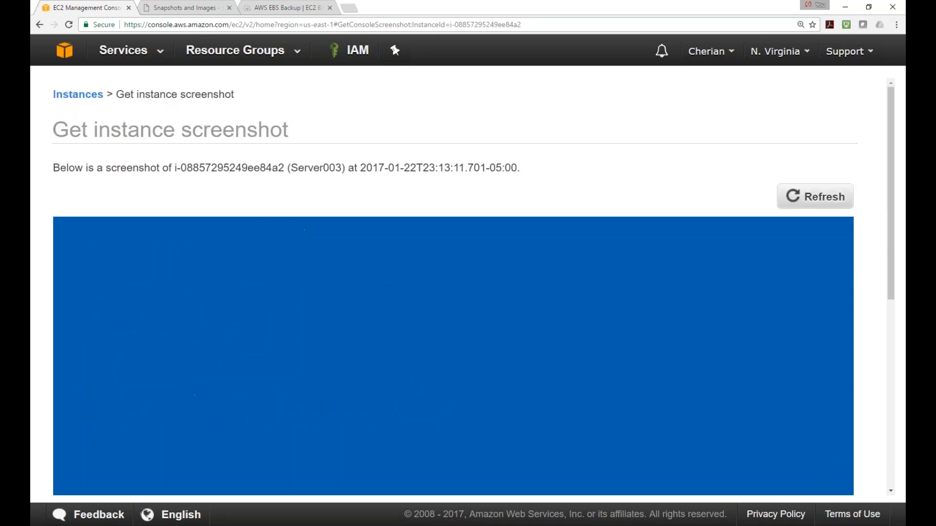
pyautogui.click(795, 198)
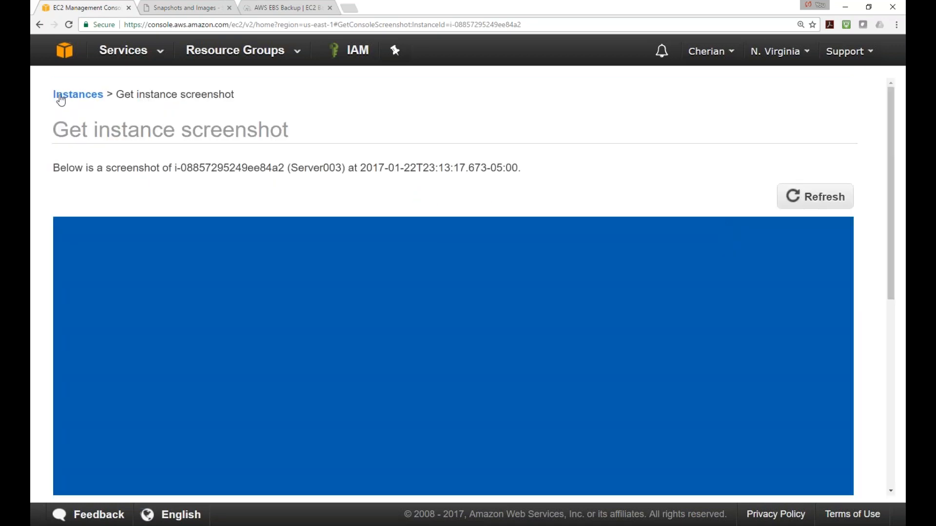
pyautogui.click(59, 95)
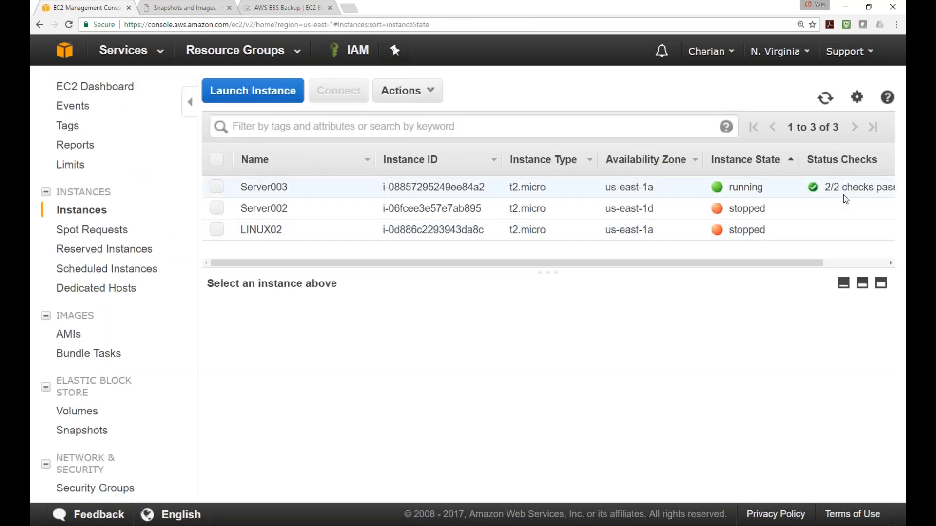
# Check the running ping window and minimize it again
pyautogui.moveTo(290, 478)
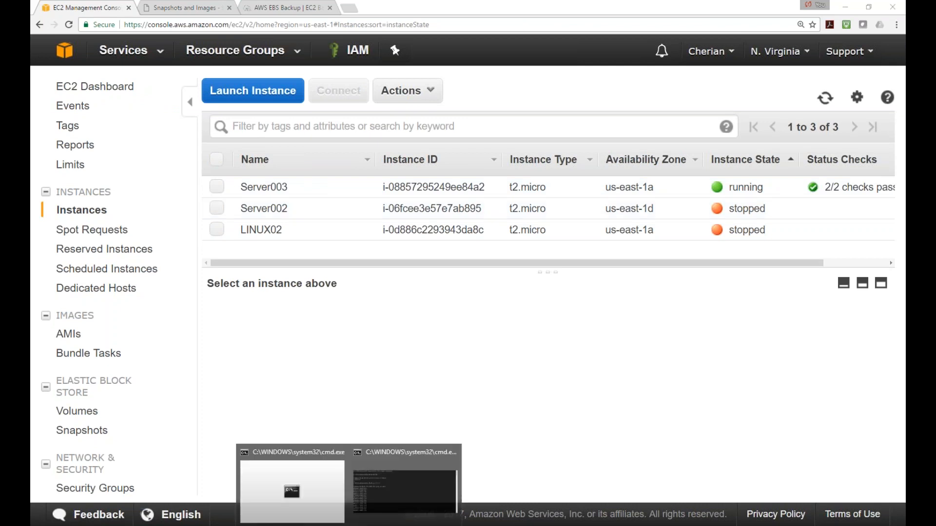
pyautogui.click(401, 495)
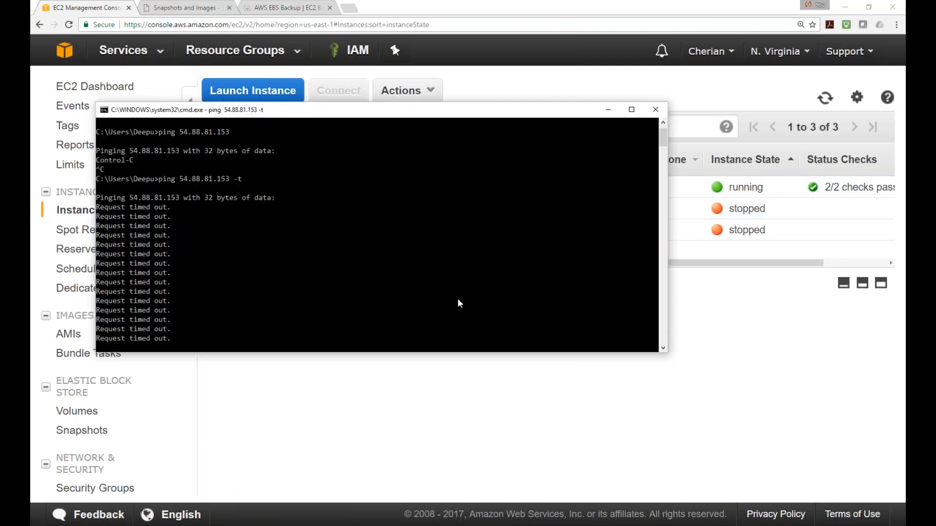
pyautogui.click(799, 330)
# Select Server003's subnet ID subnet-f3d550a8 for copying, then go to the AWS services home page
pyautogui.click(217, 187)
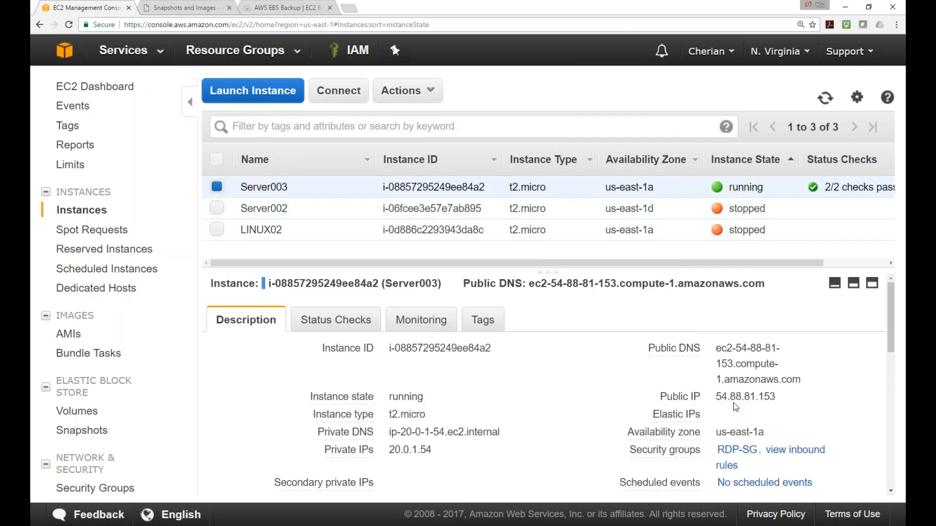
pyautogui.scroll(-3, 736, 407)
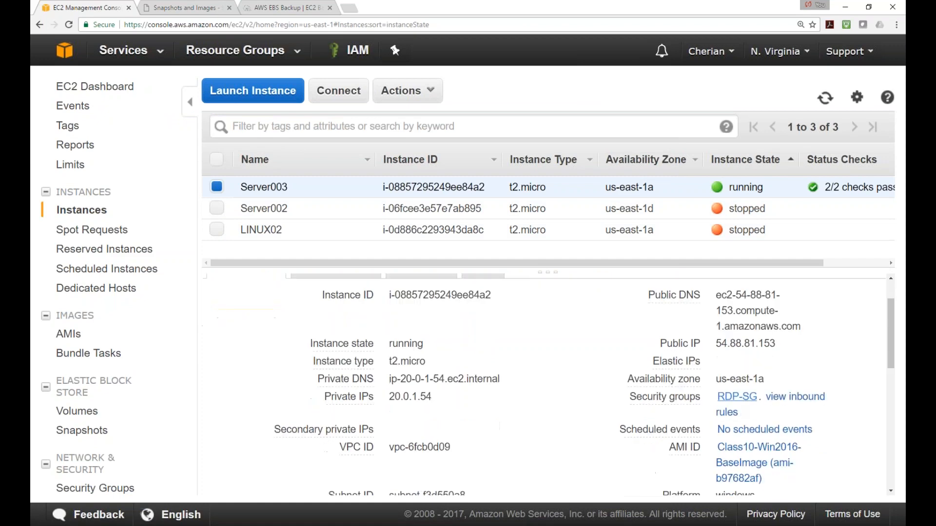
pyautogui.scroll(-4, 502, 399)
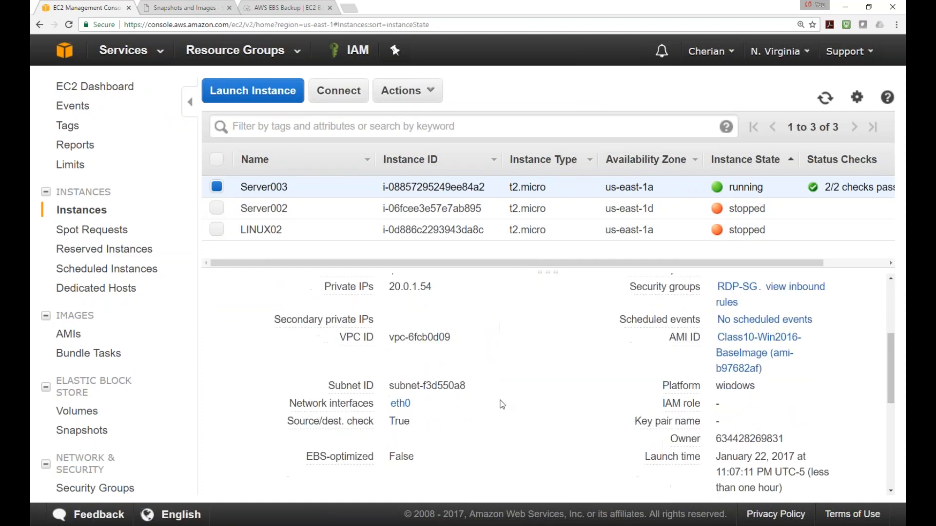
pyautogui.scroll(3, 503, 406)
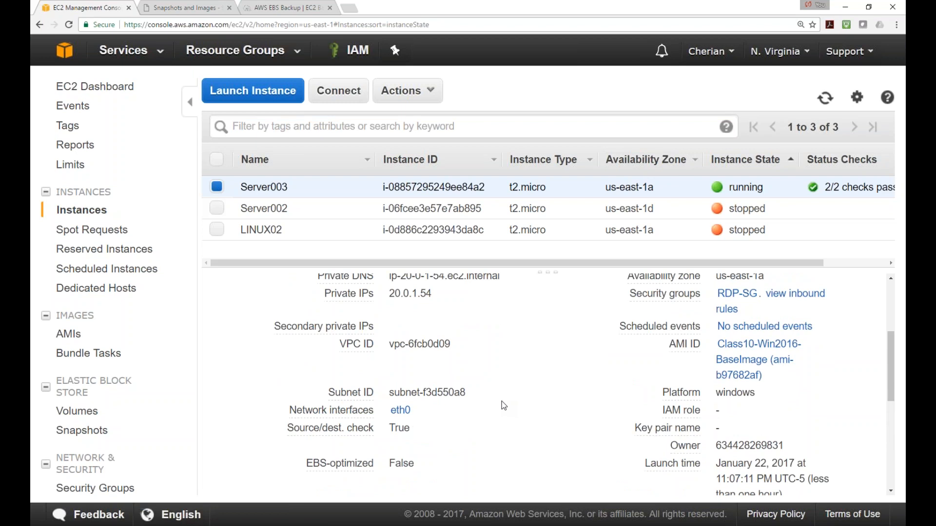
pyautogui.moveTo(469, 393); pyautogui.dragTo(388, 393)
pyautogui.hotkey('ctrl', 'c')
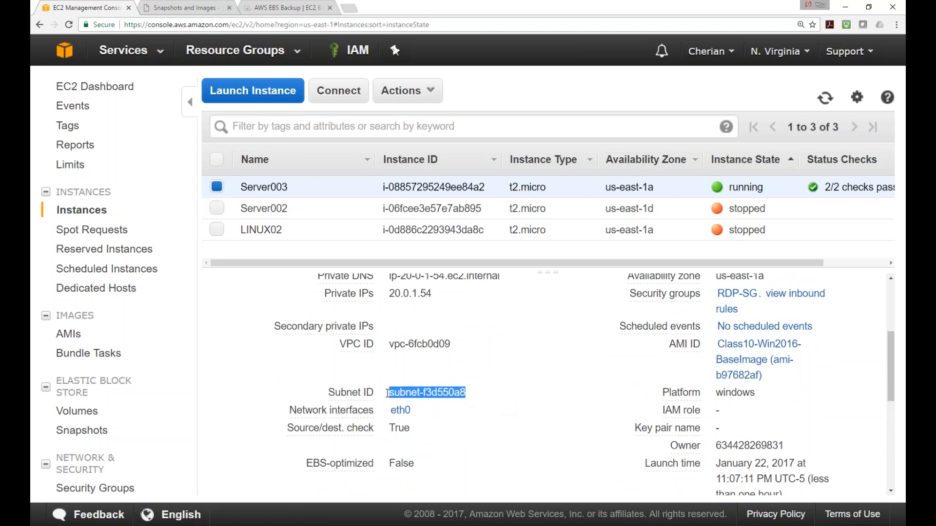
pyautogui.scroll(1, 507, 398)
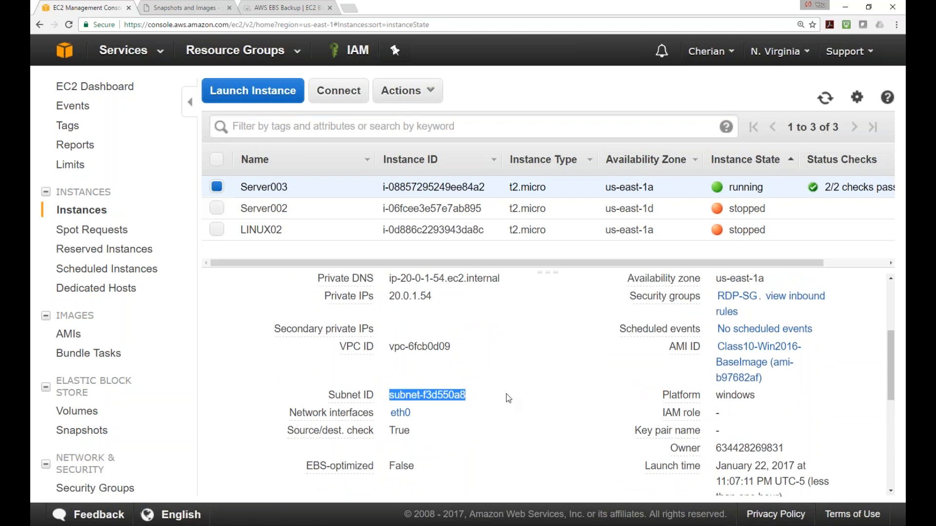
pyautogui.scroll(2, 508, 398)
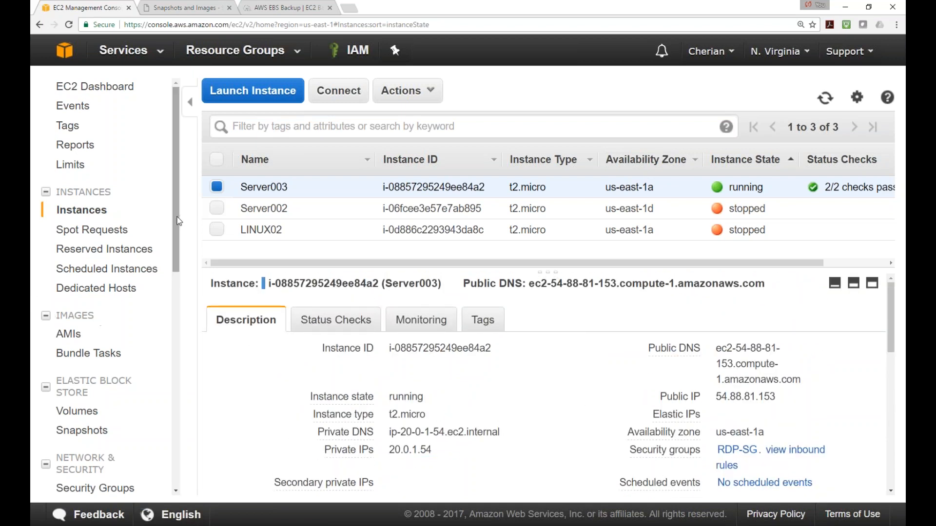
pyautogui.scroll(-1, 186, 253)
pyautogui.scroll(1, 185, 252)
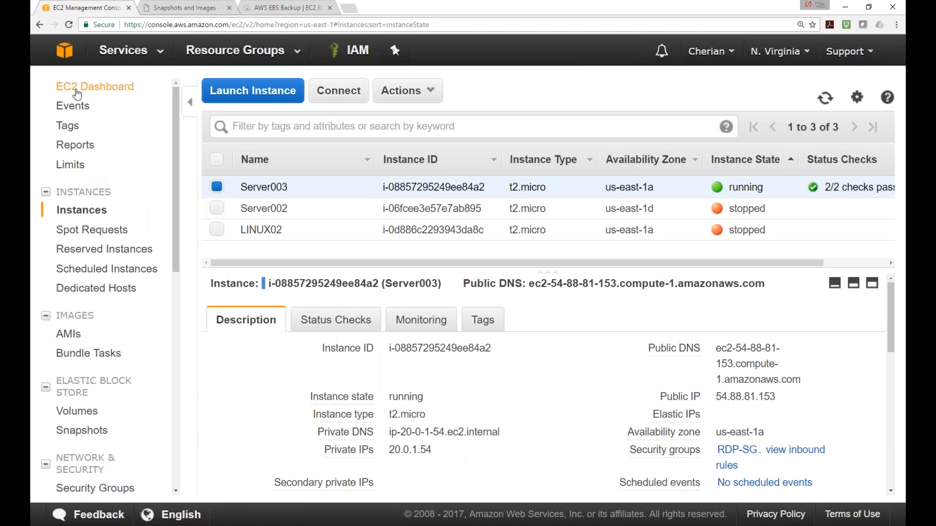
pyautogui.click(67, 55)
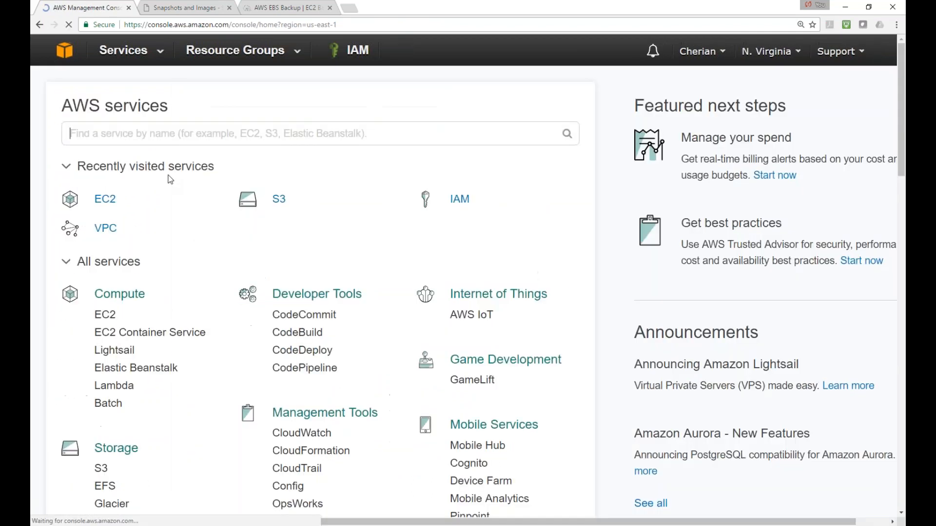
# In the VPC console, filter Subnets by the pasted ID subnet-f3d550a8
pyautogui.click(104, 229)
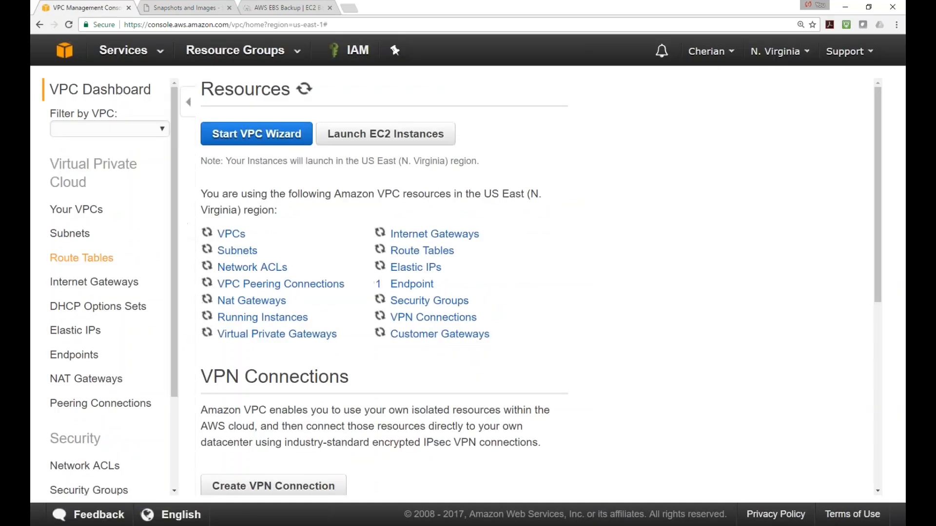
pyautogui.click(77, 234)
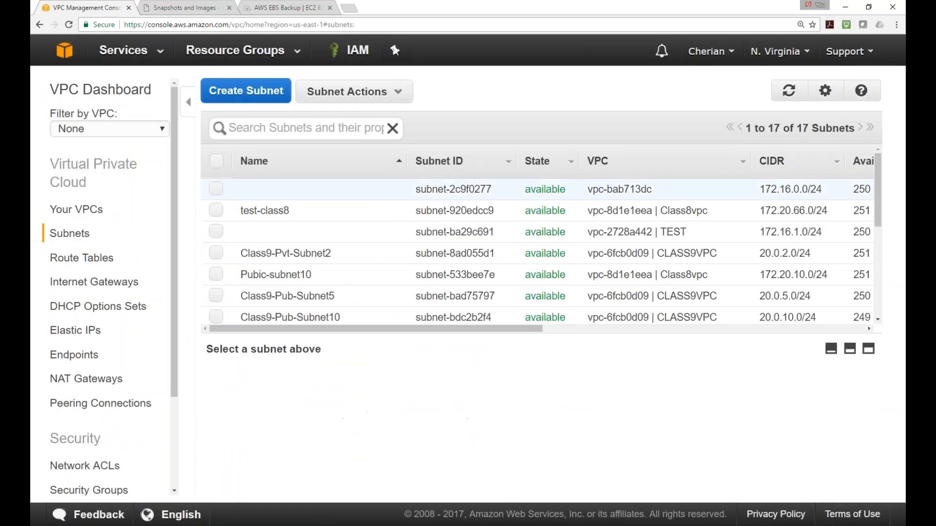
pyautogui.click(335, 128)
pyautogui.hotkey('ctrl', 'v')
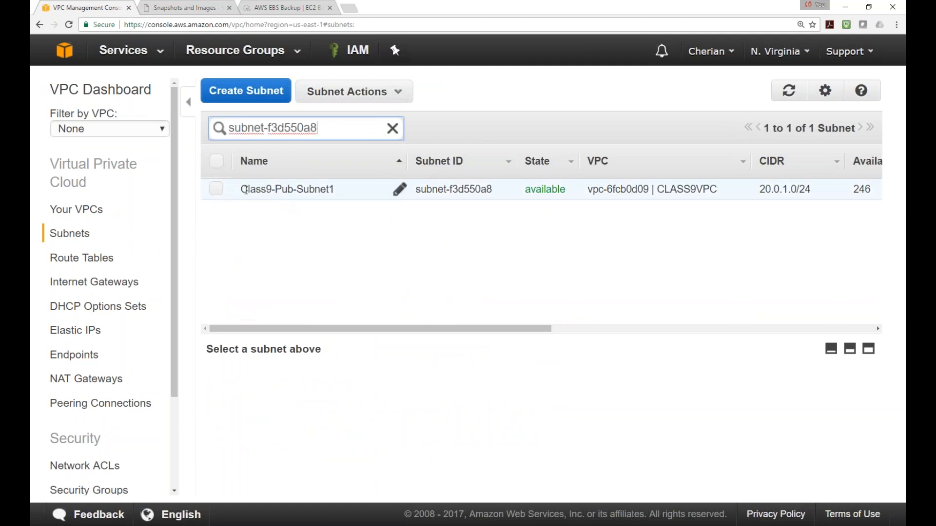
# Inspect Class9-Pub-Subnet1's route table with its 0.0.0.0/0 gateway route, then return to EC2
pyautogui.click(217, 193)
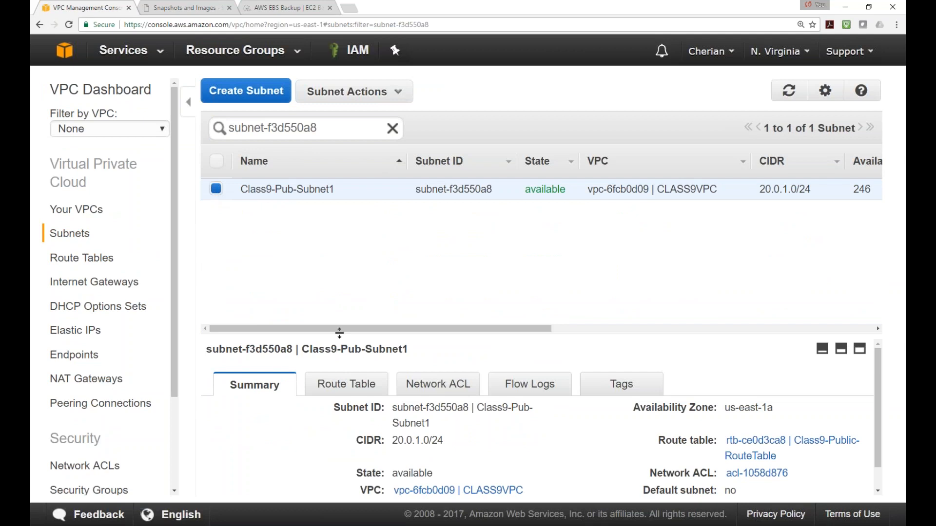
pyautogui.moveTo(340, 336); pyautogui.dragTo(386, 239)
pyautogui.click(346, 286)
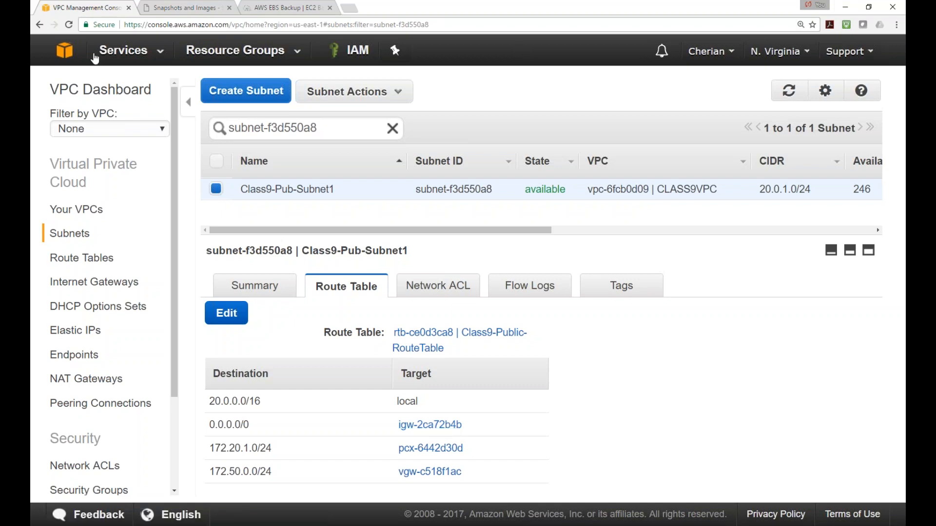
pyautogui.click(65, 51)
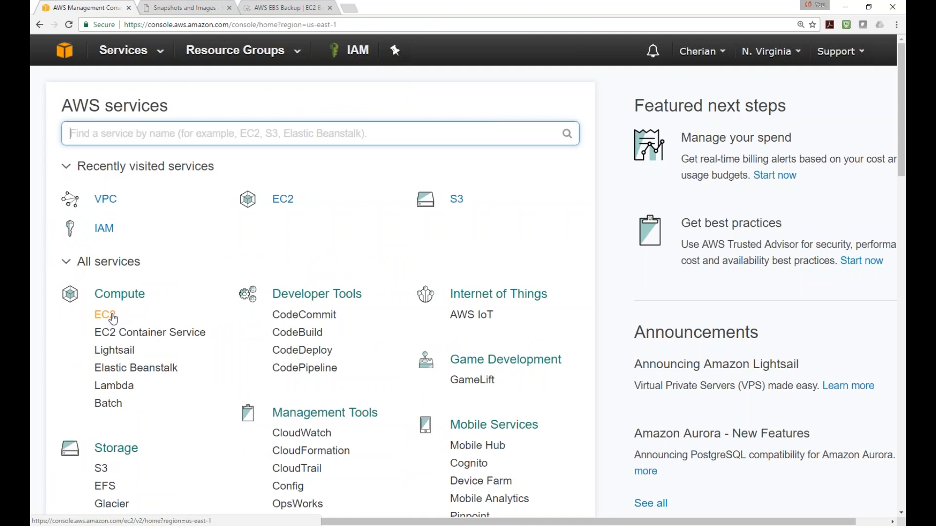
pyautogui.click(104, 314)
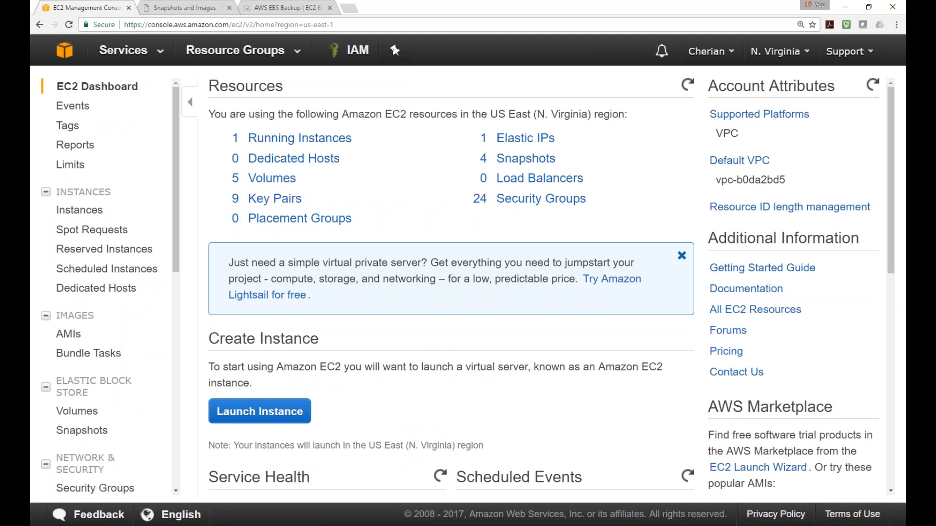
# Open Running Instances and review Server003's details: 2/2 checks passed, public IP 54.88.81.153
pyautogui.click(316, 144)
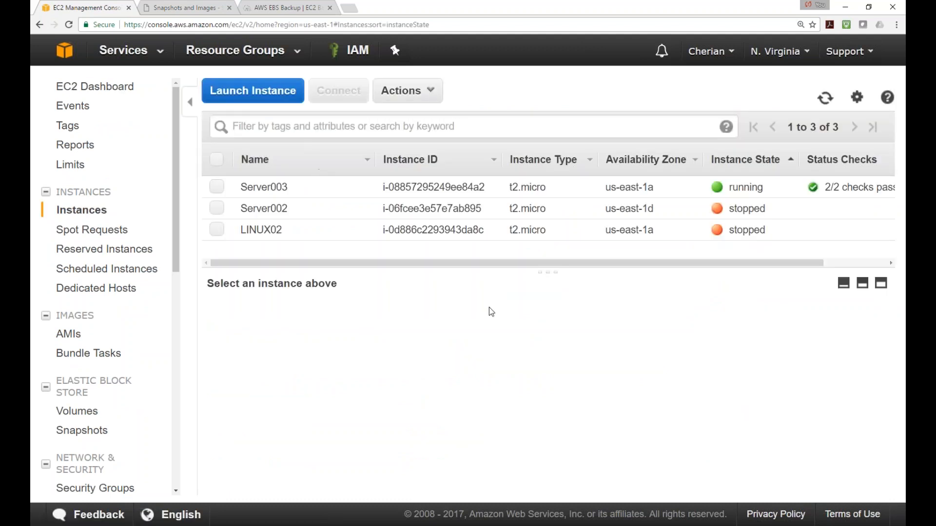
pyautogui.click(217, 187)
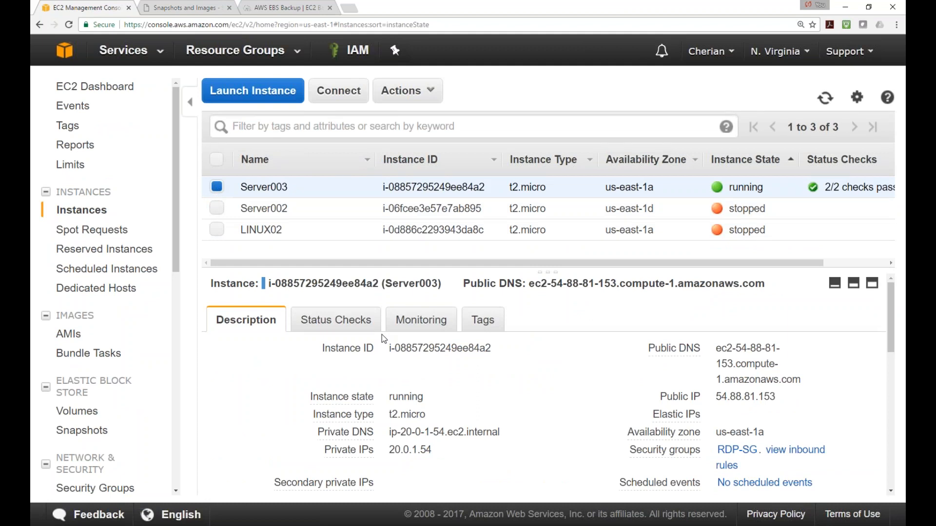
pyautogui.scroll(-2, 526, 379)
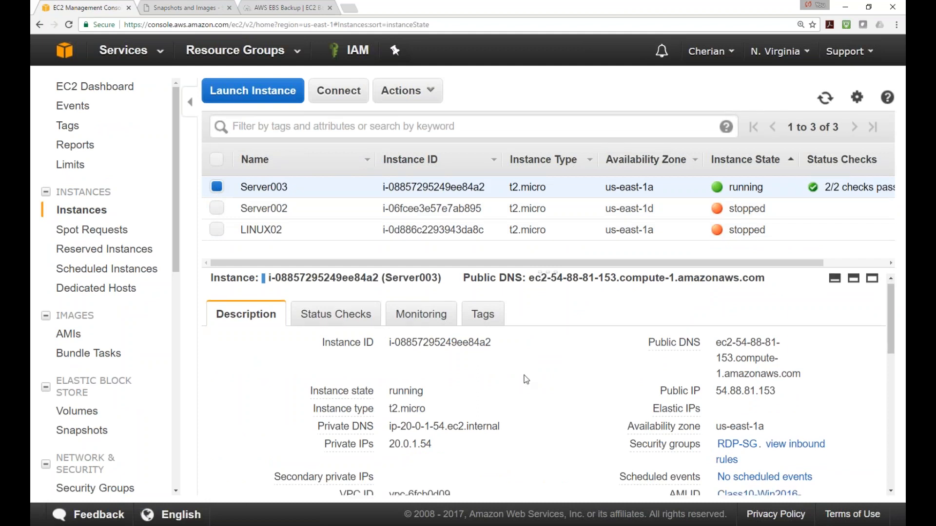
pyautogui.scroll(-2, 526, 380)
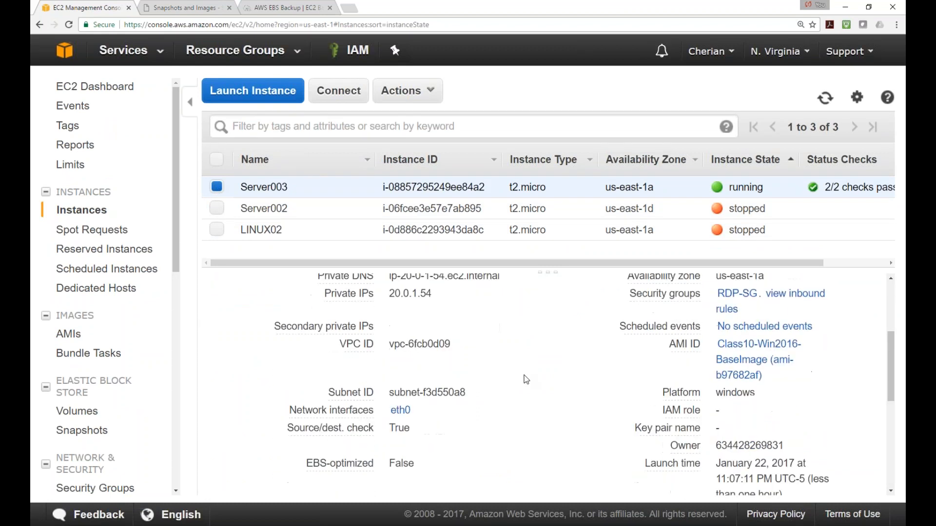
pyautogui.scroll(3, 526, 380)
pyautogui.scroll(1, 526, 380)
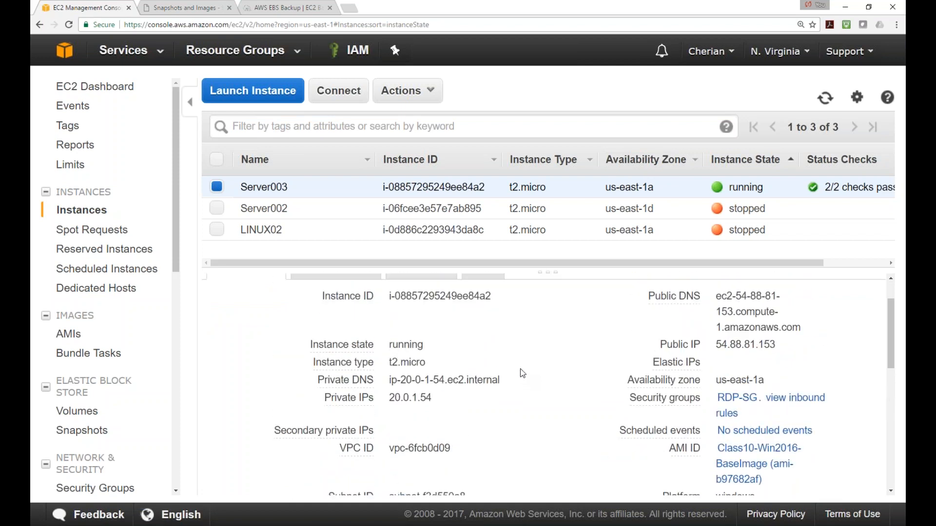
pyautogui.scroll(1, 521, 376)
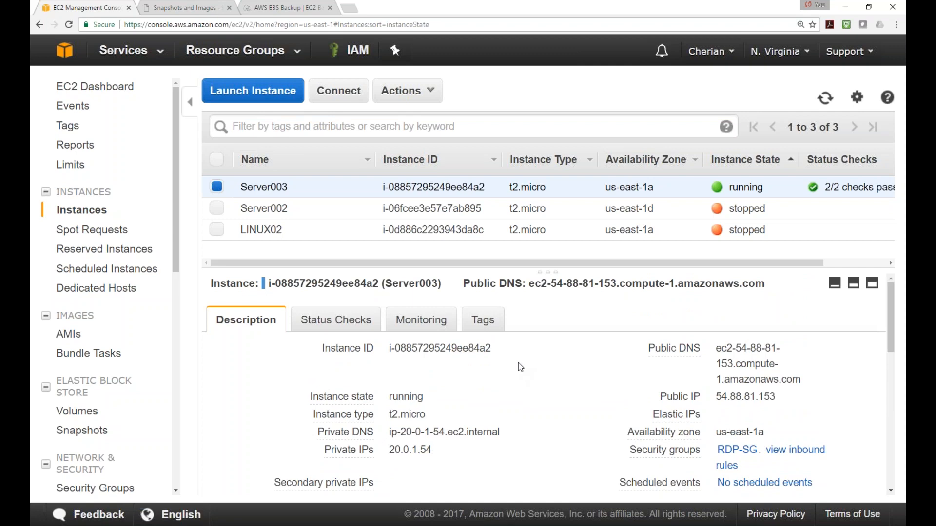
# Stop the continuous ping to 54.88.81.153 in the Command Prompt
pyautogui.scroll(-2, 518, 365)
pyautogui.scroll(2, 510, 361)
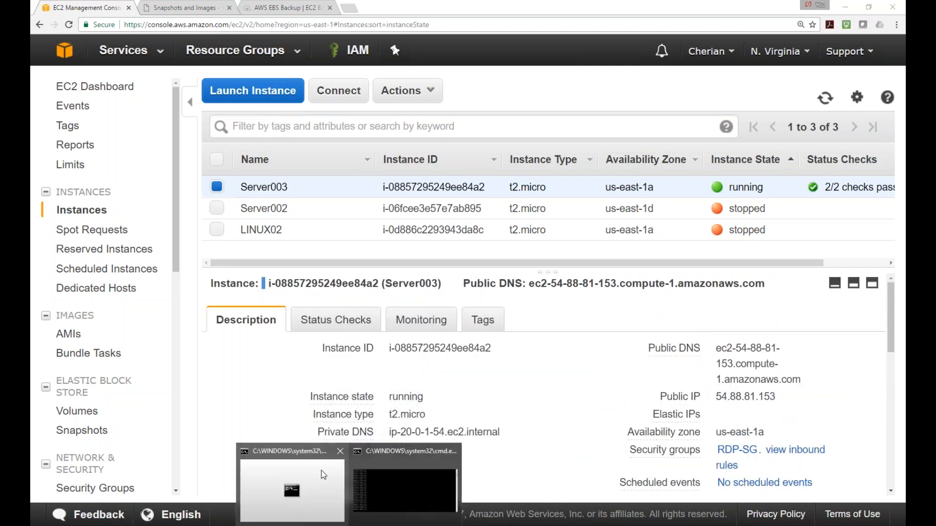
pyautogui.click(382, 490)
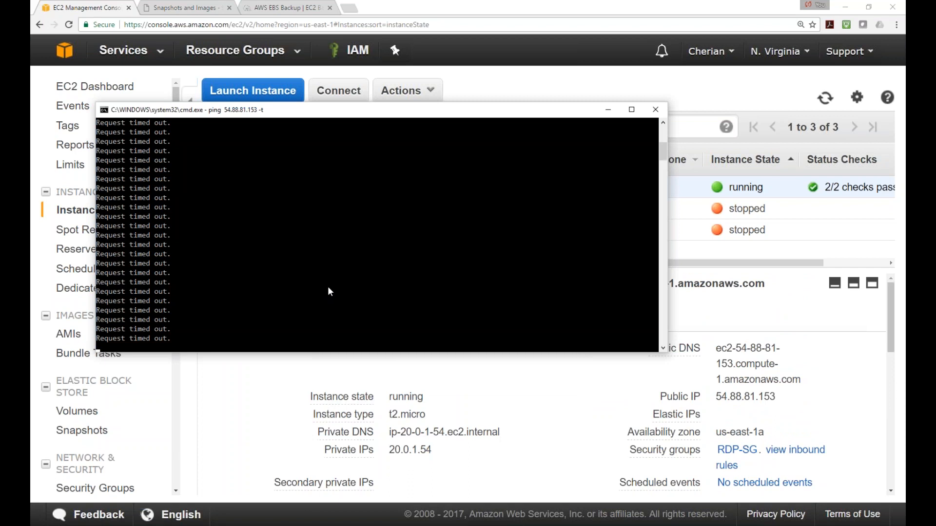
pyautogui.hotkey('ctrl', 'c')
# Launch Remote Desktop Connection with mstsc from the Run dialog
pyautogui.rightClick(41, 525)
pyautogui.click(102, 490)
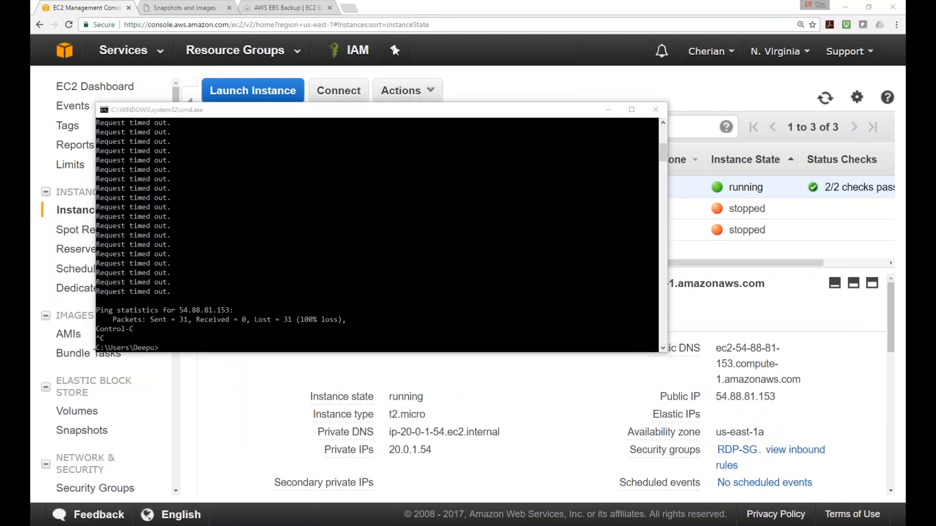
pyautogui.write('ms')
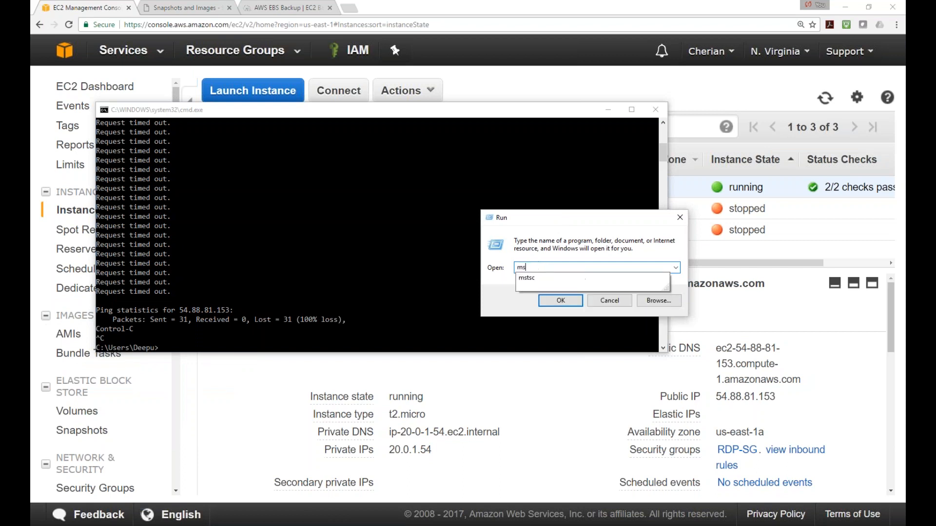
pyautogui.write('tsc')
pyautogui.press('Return')
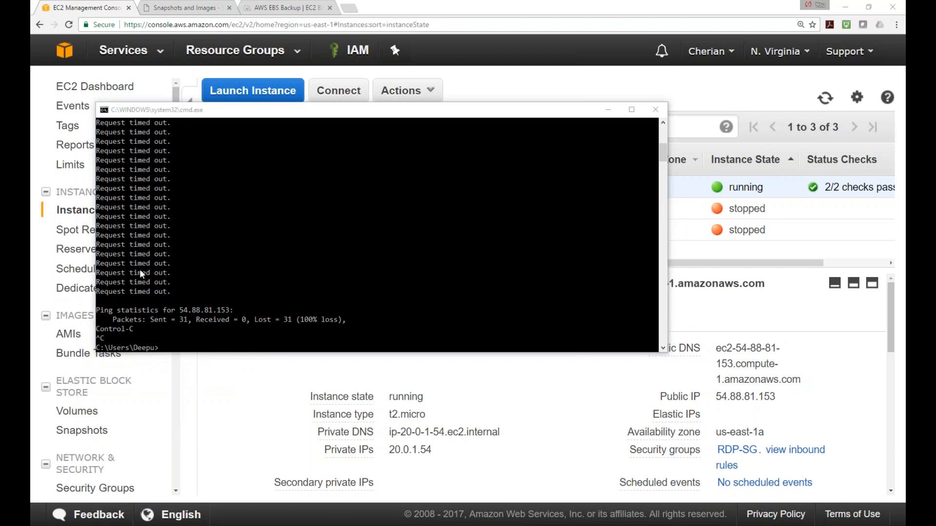
pyautogui.write('mstsc')
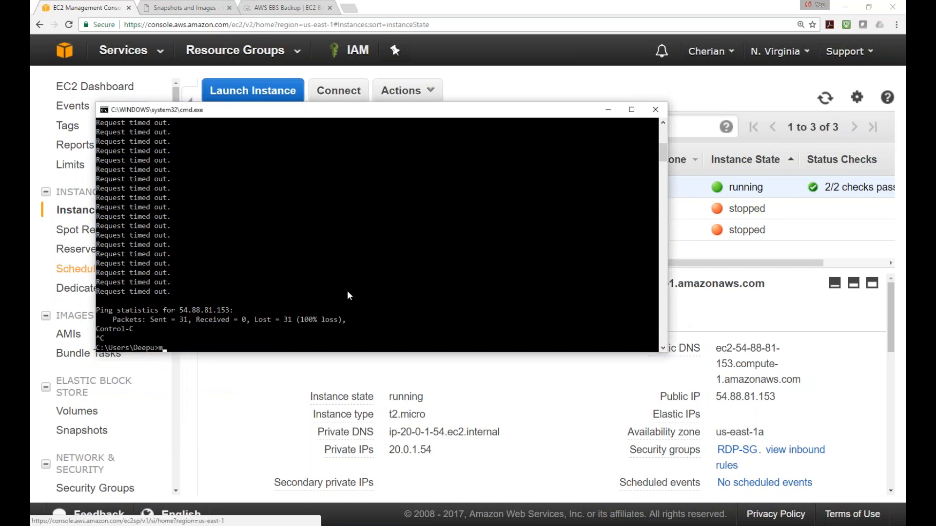
pyautogui.press('Return')
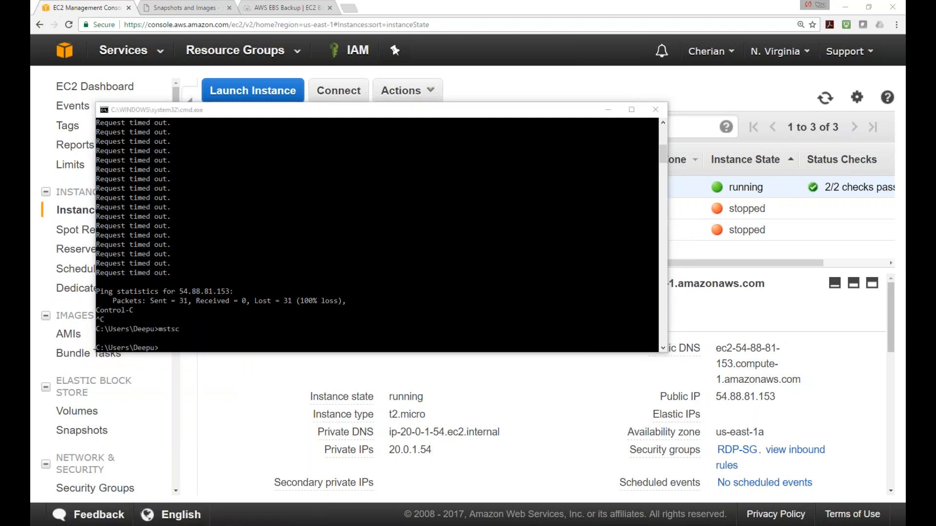
# Enter 54.88.81.153 as the Remote Desktop computer and start connecting
pyautogui.moveTo(174, 129); pyautogui.dragTo(530, 64)
pyautogui.hotkey('ctrl', 'v')
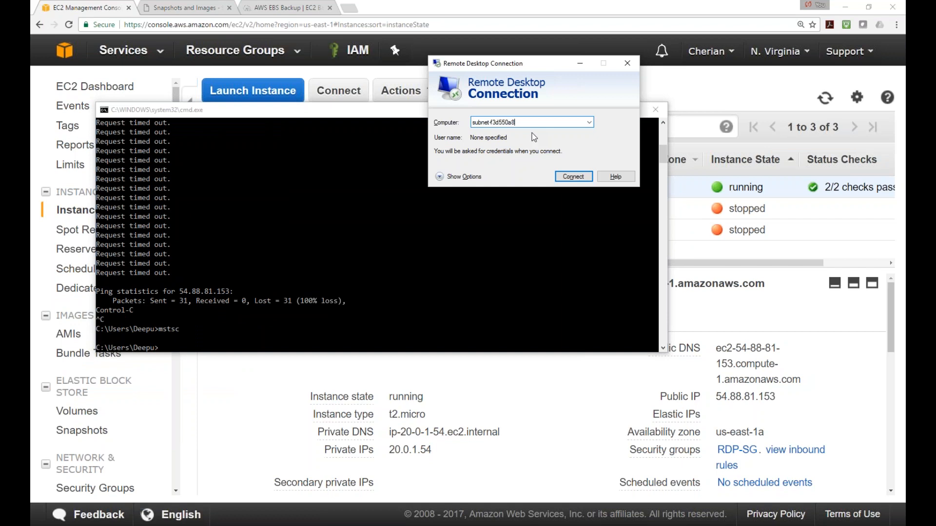
pyautogui.moveTo(532, 122); pyautogui.dragTo(362, 123)
pyautogui.press('BackSpace')
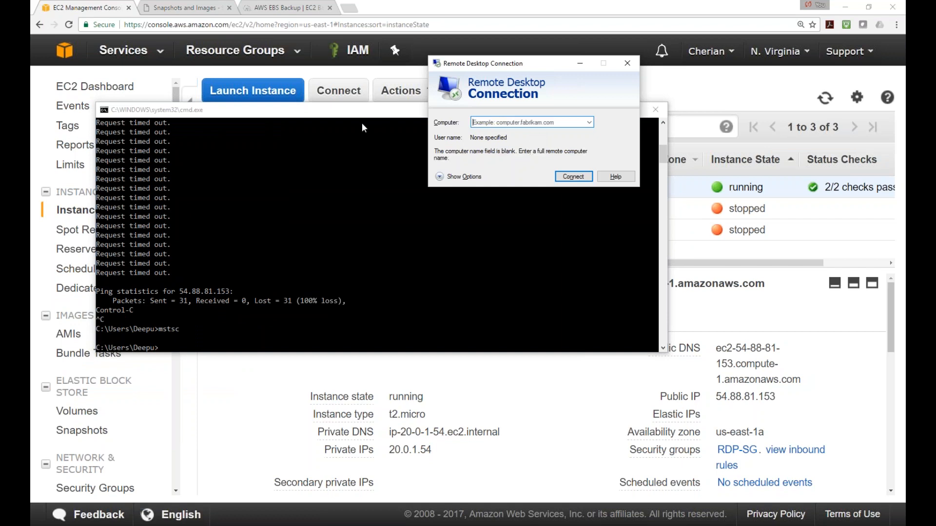
pyautogui.write('54')
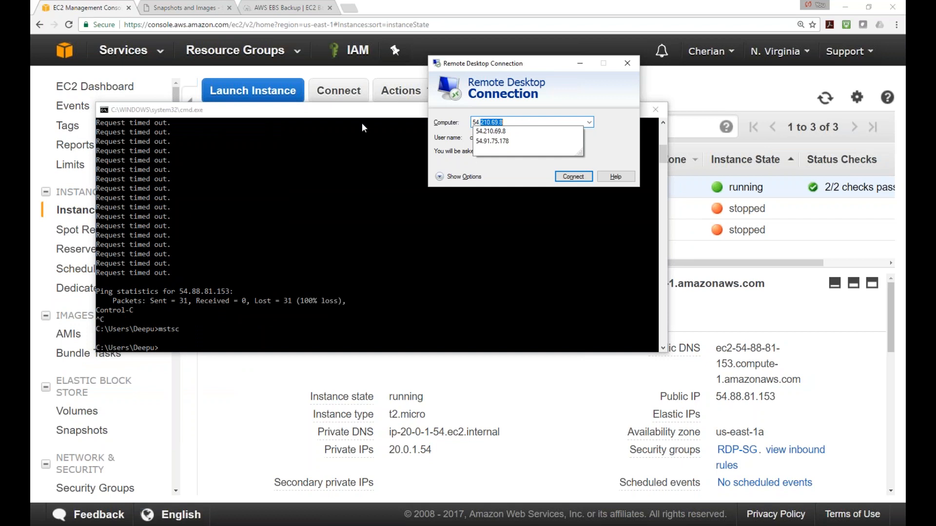
pyautogui.write('.88.81.')
pyautogui.write('153')
pyautogui.press('Return')
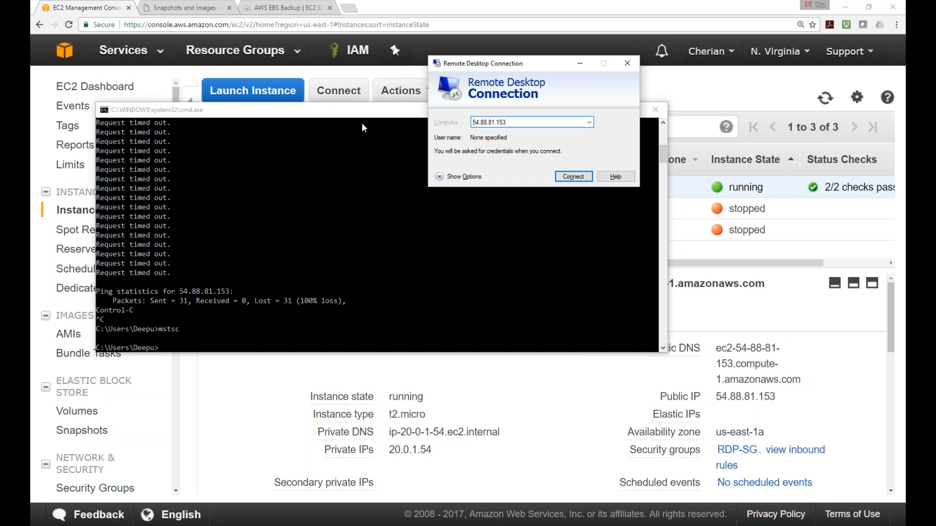
# Sign in with the Admin account and its password, and accept the unverified certificate
pyautogui.click(577, 183)
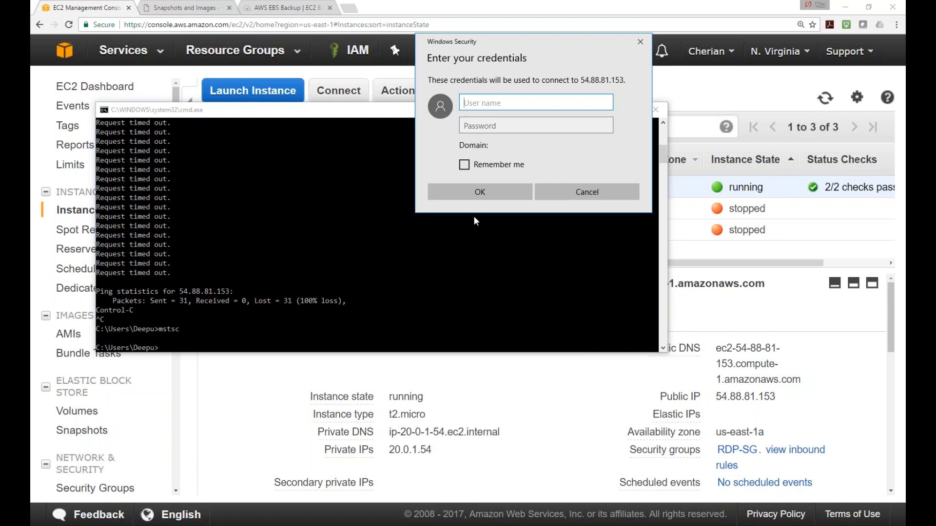
pyautogui.write('Admin')
pyautogui.press('Tab')
pyautogui.write('•••••••••')
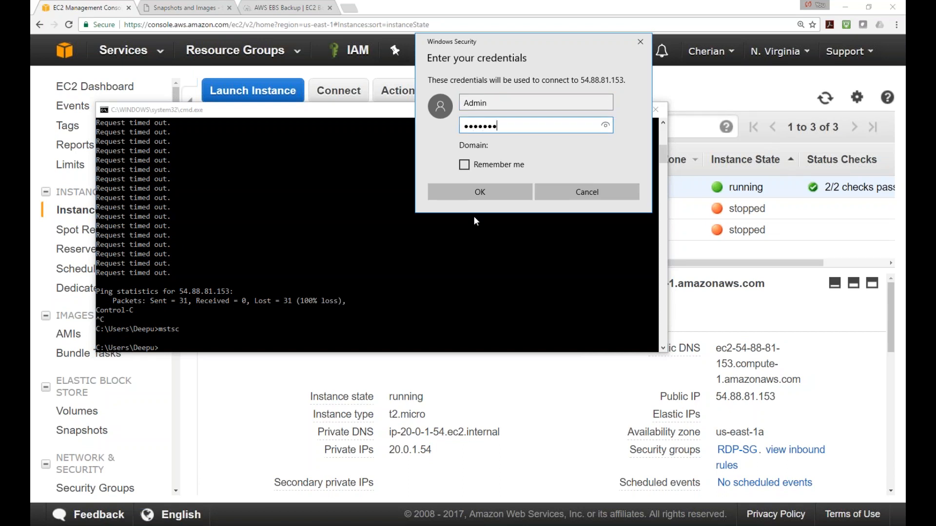
pyautogui.press('Return')
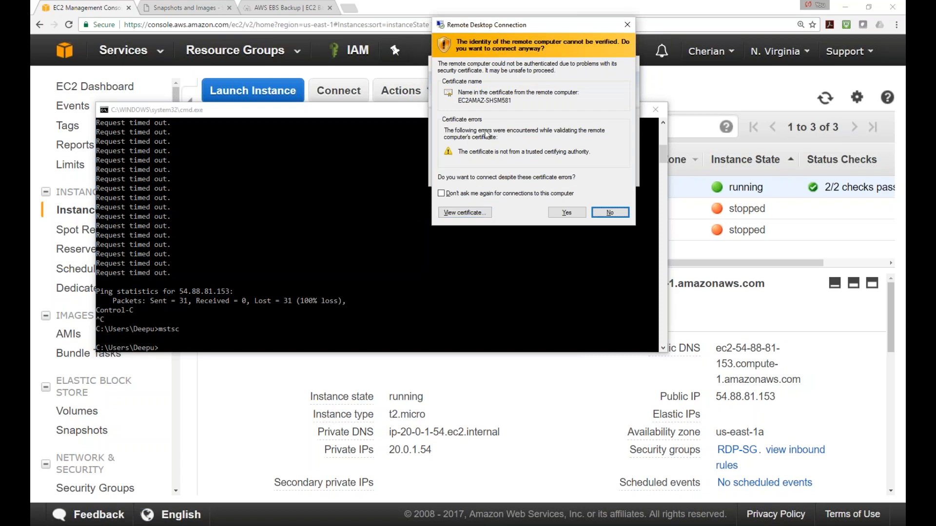
pyautogui.click(567, 213)
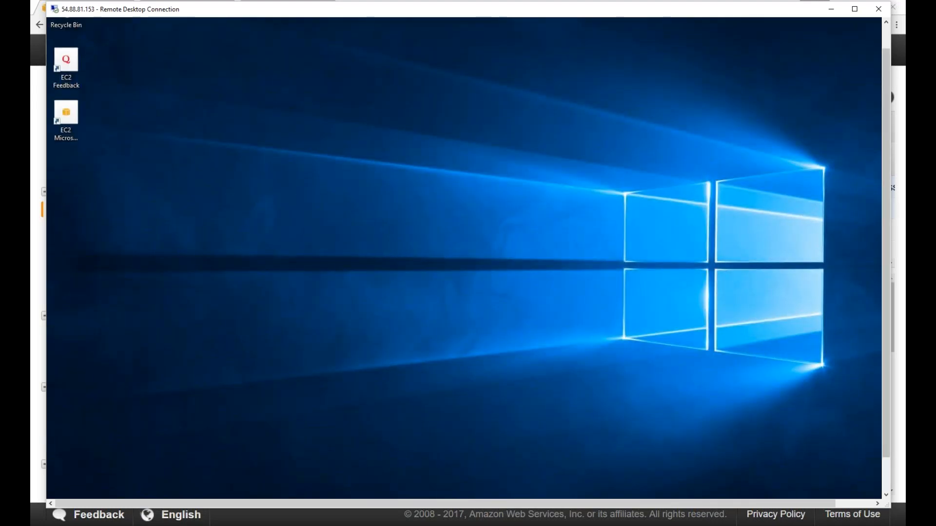
pyautogui.moveTo(886, 198); pyautogui.dragTo(890, 240)
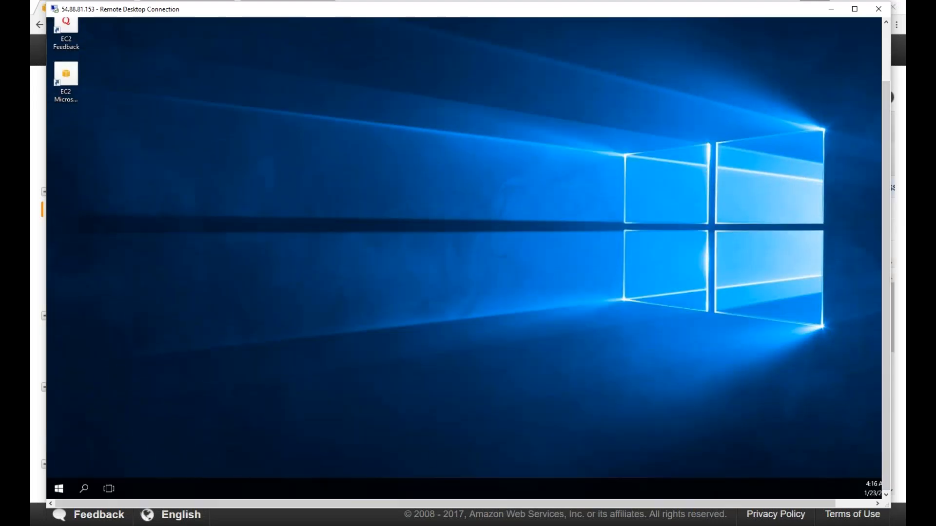
pyautogui.rightClick(60, 489)
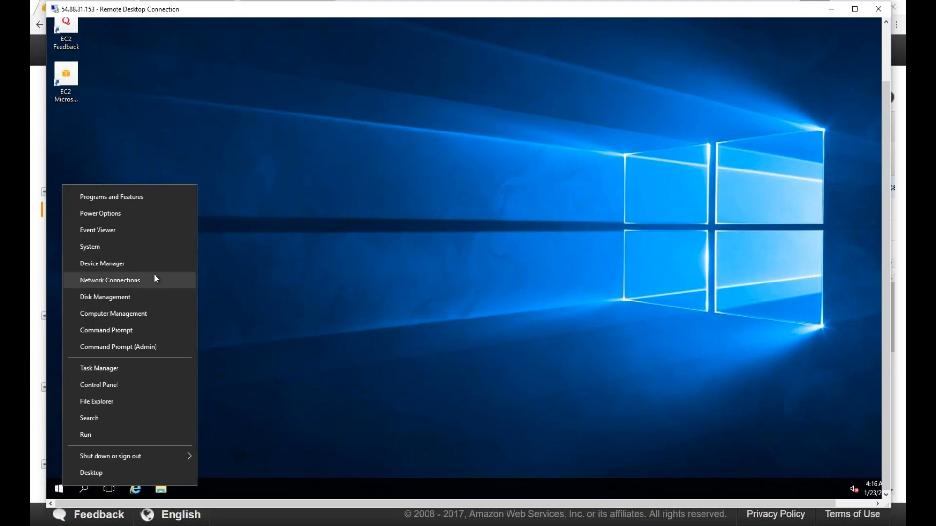
pyautogui.click(161, 491)
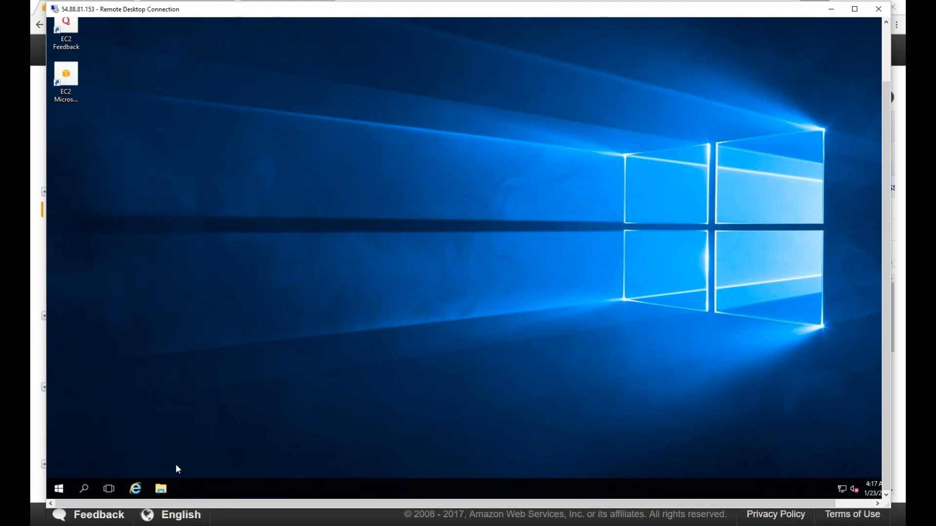
pyautogui.click(160, 489)
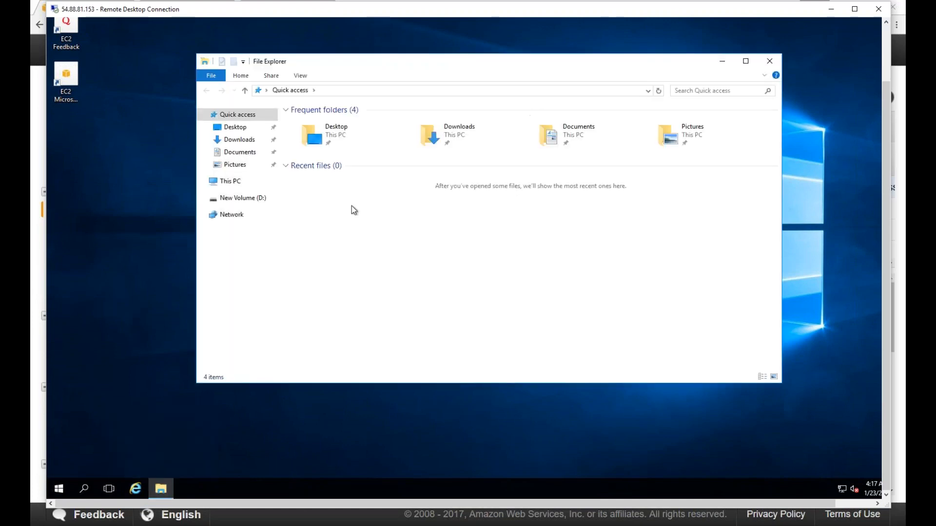
pyautogui.click(335, 283)
pyautogui.click(229, 181)
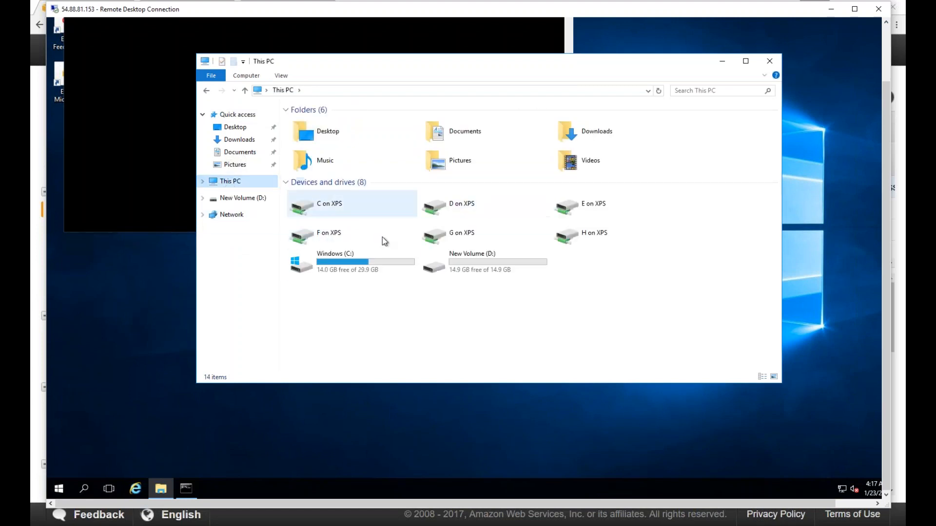
pyautogui.doubleClick(444, 267)
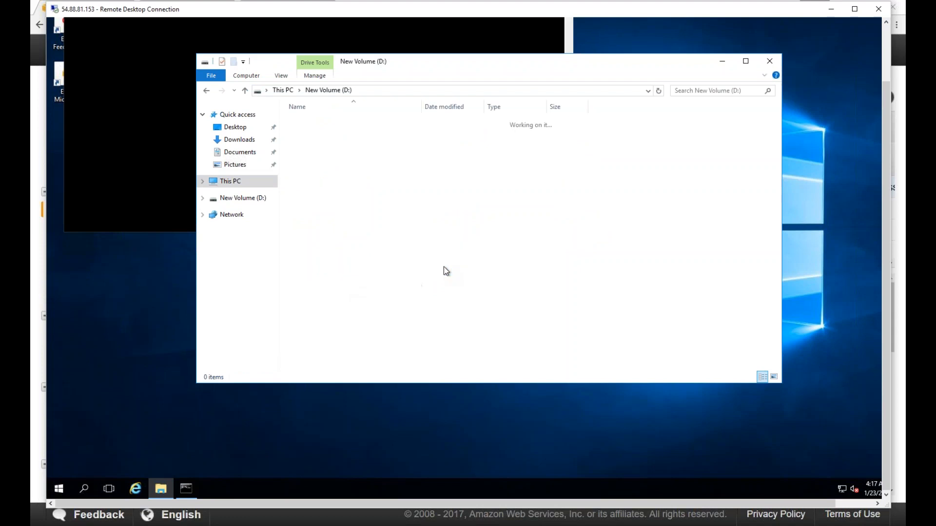
pyautogui.click(313, 123)
pyautogui.click(312, 133)
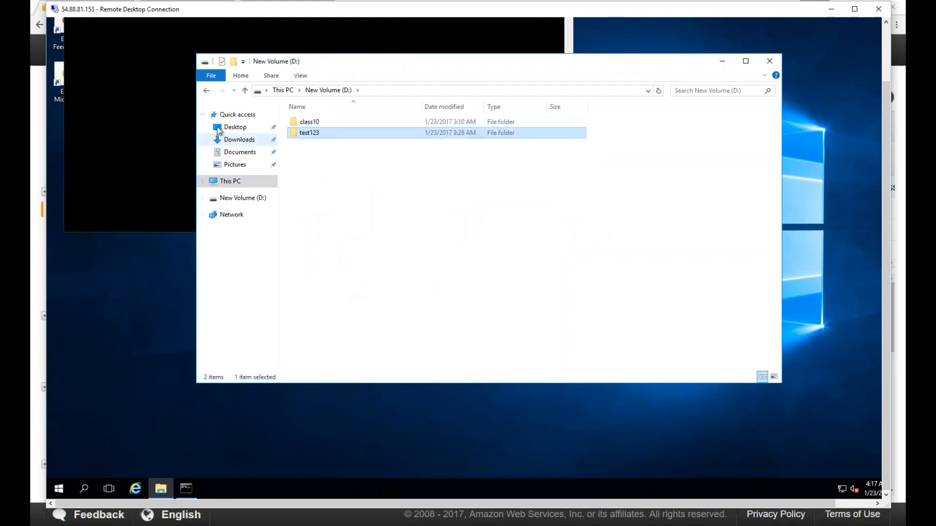
pyautogui.click(206, 92)
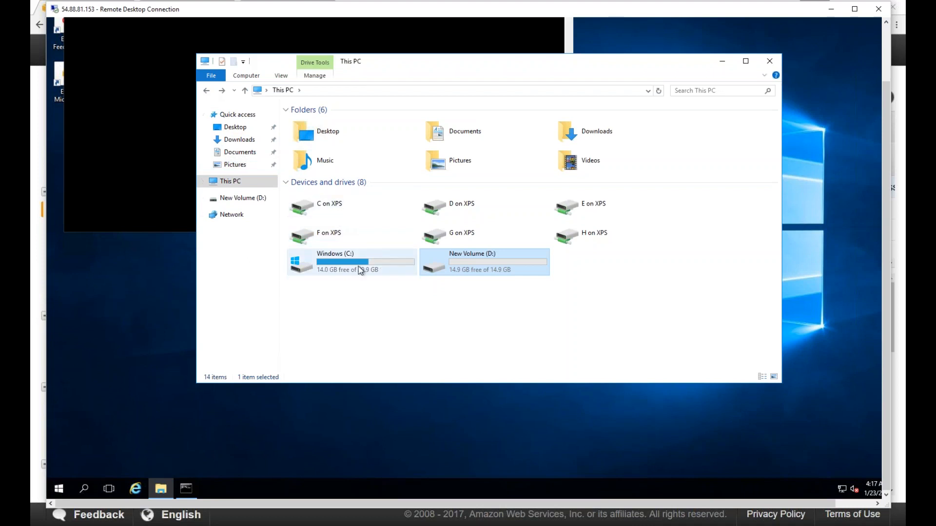
pyautogui.doubleClick(358, 267)
pyautogui.click(312, 177)
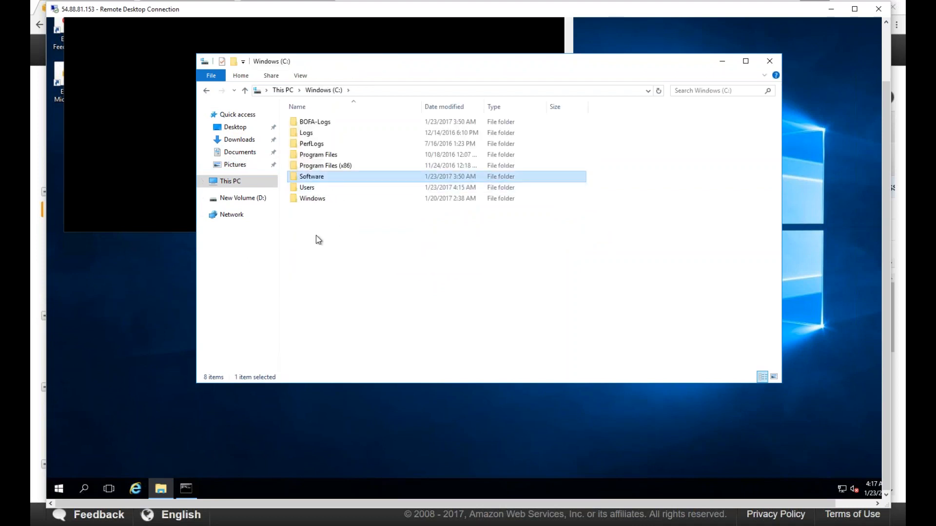
pyautogui.click(319, 122)
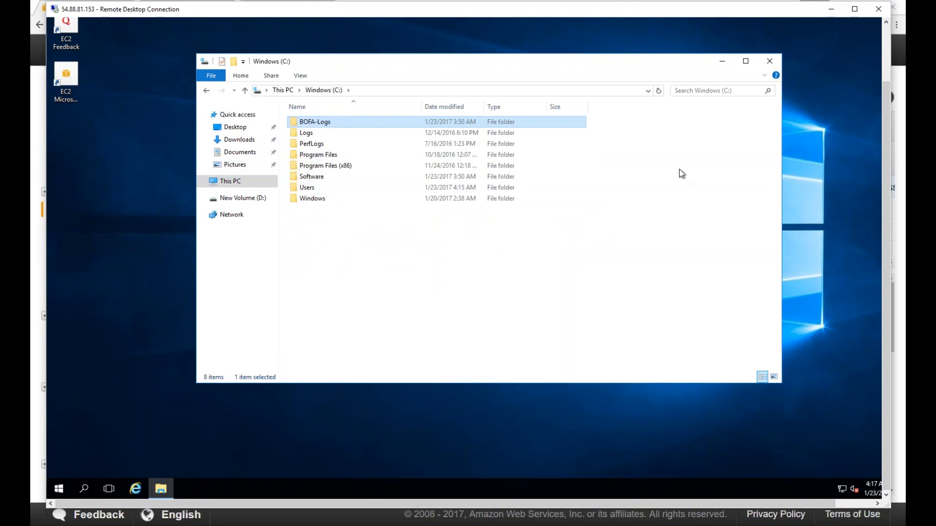
pyautogui.click(769, 61)
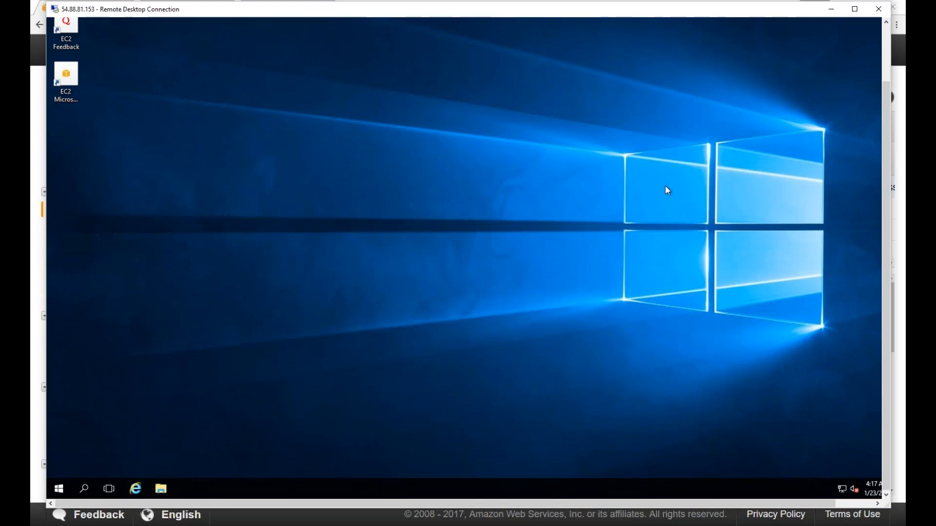
# Shut down Server003 with reason Other (Planned) and close its Remote Desktop window
pyautogui.rightClick(61, 490)
pyautogui.moveTo(101, 460)
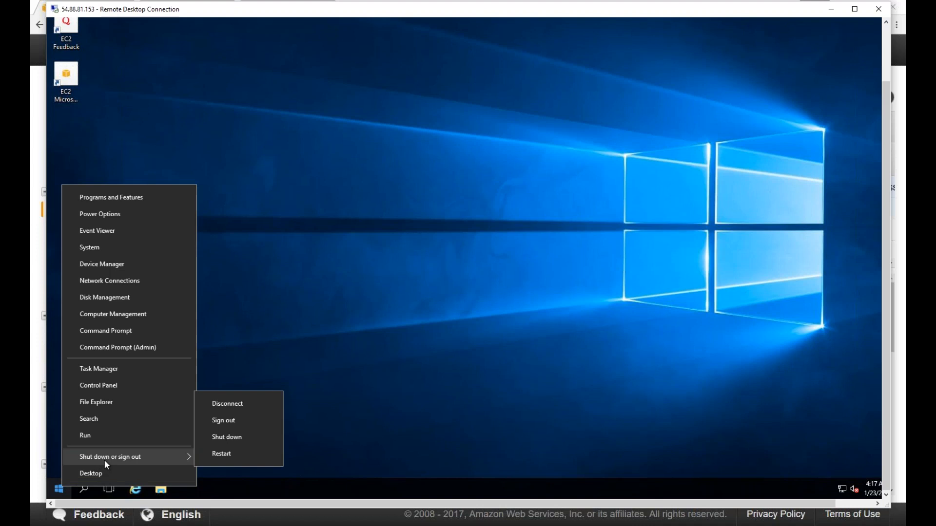
pyautogui.click(233, 436)
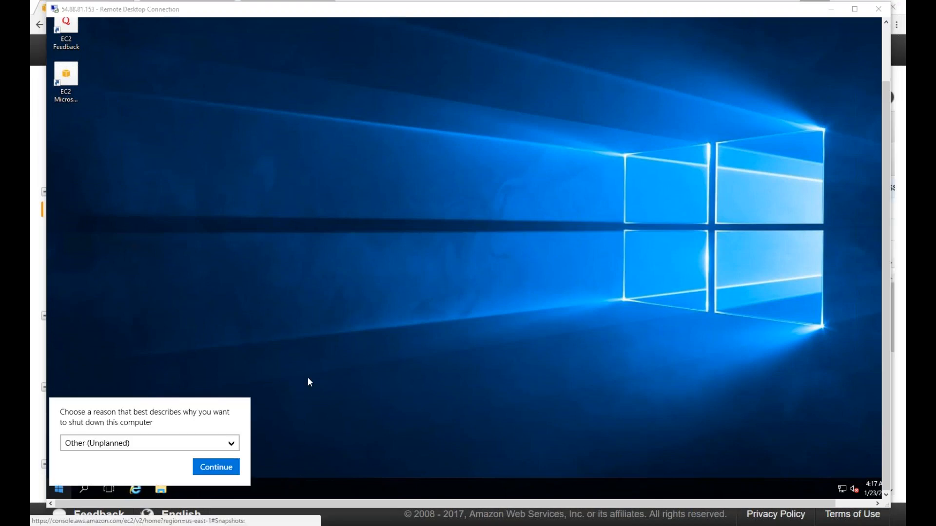
pyautogui.click(238, 445)
pyautogui.click(236, 443)
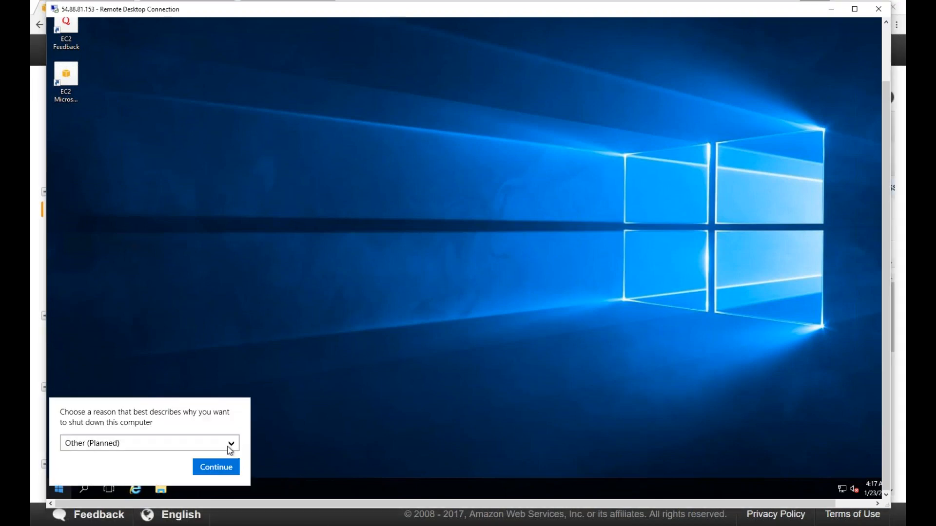
pyautogui.click(223, 467)
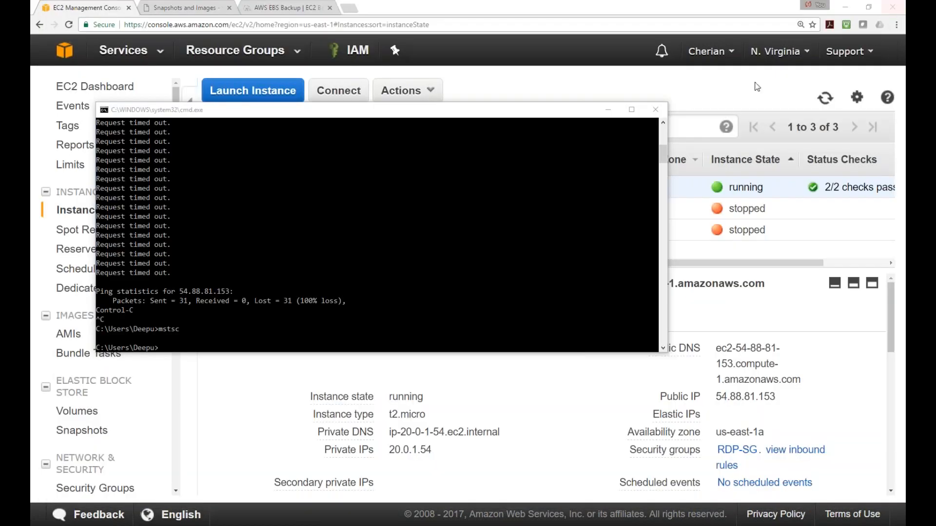
pyautogui.click(655, 109)
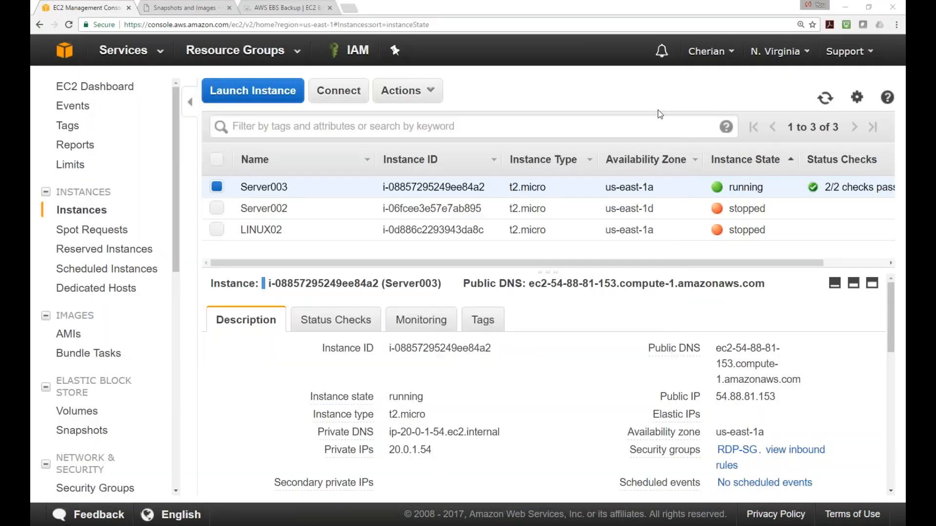
# Stop the Server003 instance and confirm the stop
pyautogui.rightClick(221, 185)
pyautogui.moveTo(266, 253)
pyautogui.click(384, 273)
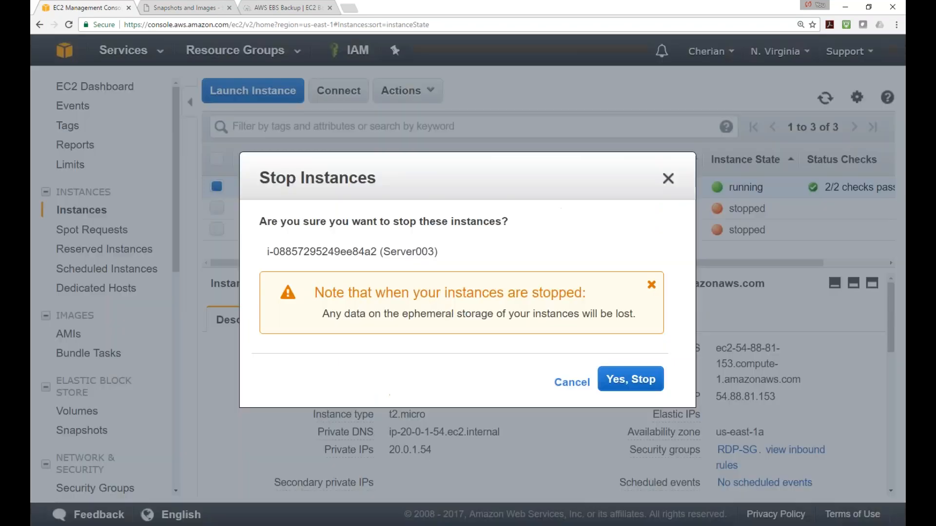
pyautogui.click(629, 380)
# Filter the AMIs list to show only images Owned by me
pyautogui.click(68, 335)
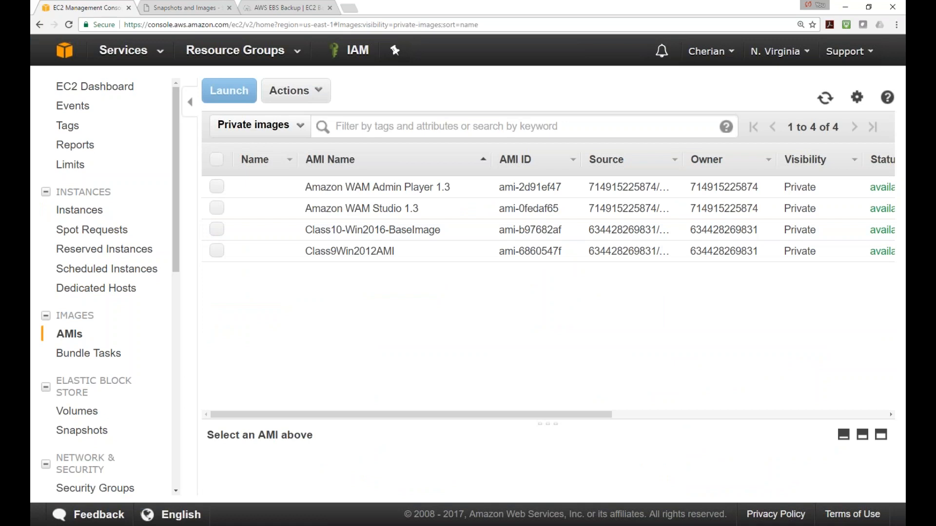
pyautogui.click(299, 129)
pyautogui.click(264, 146)
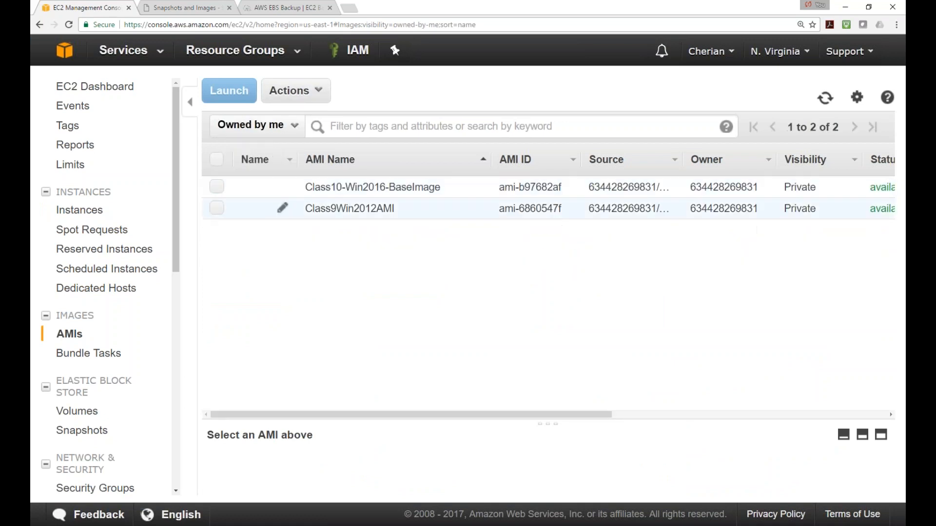
pyautogui.click(287, 136)
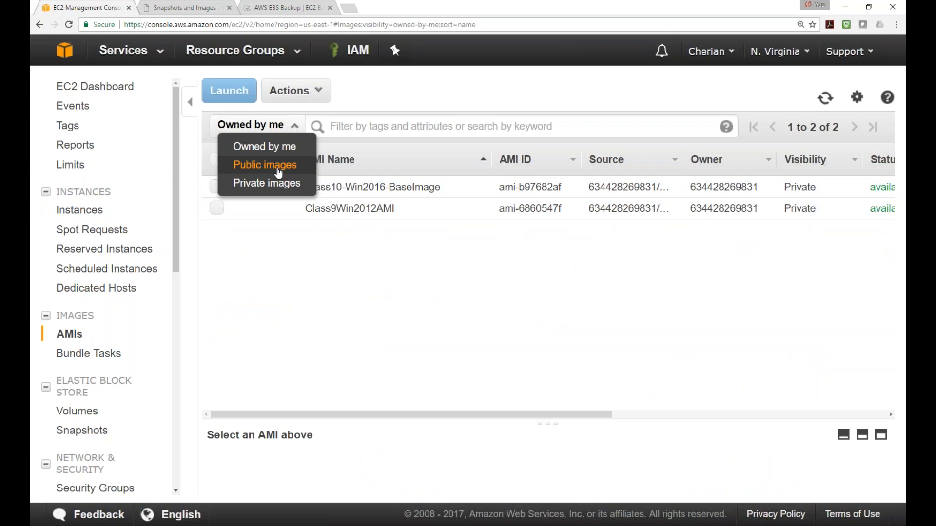
pyautogui.click(360, 93)
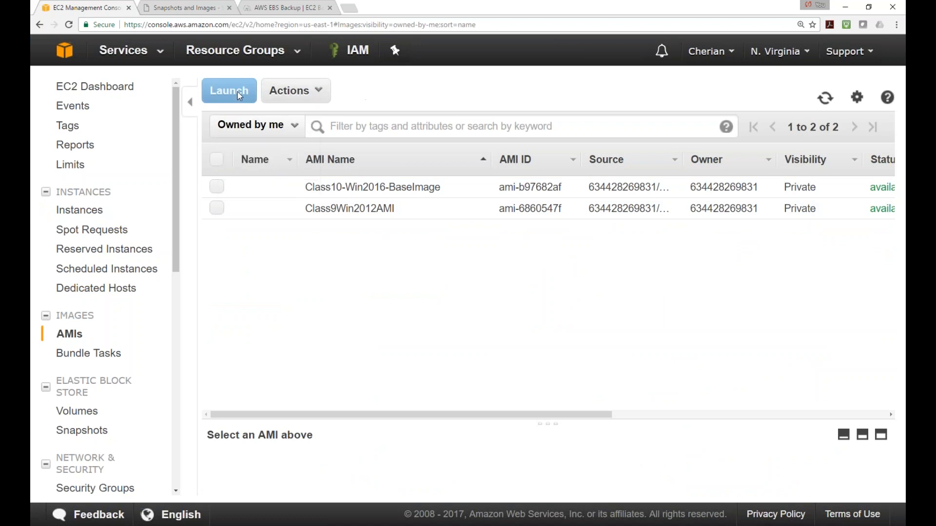
# Check My AMIs in the Launch Instance wizard, then return to the AWS console home page
pyautogui.click(81, 210)
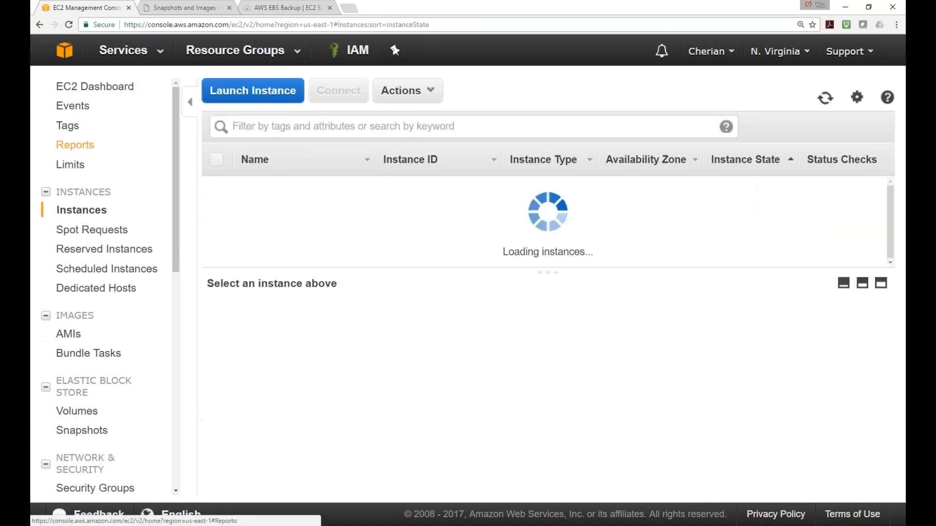
pyautogui.click(252, 91)
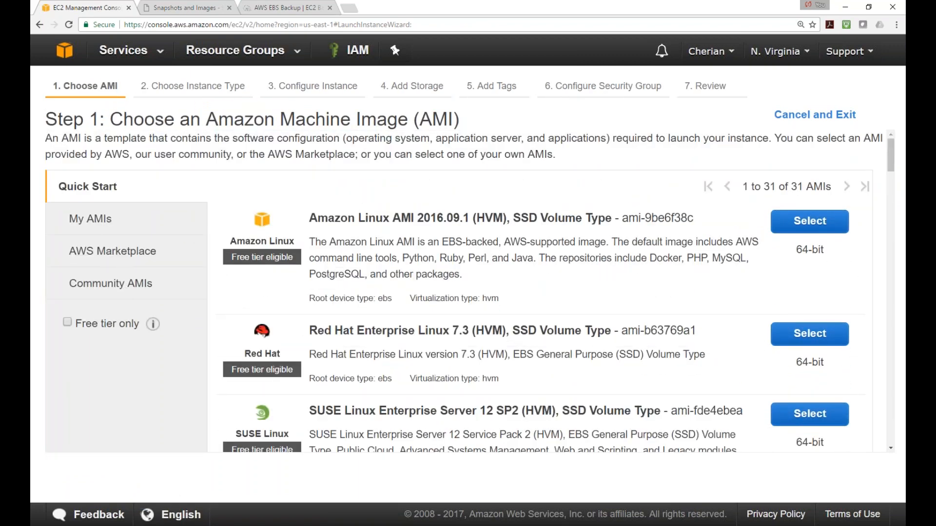
pyautogui.click(94, 219)
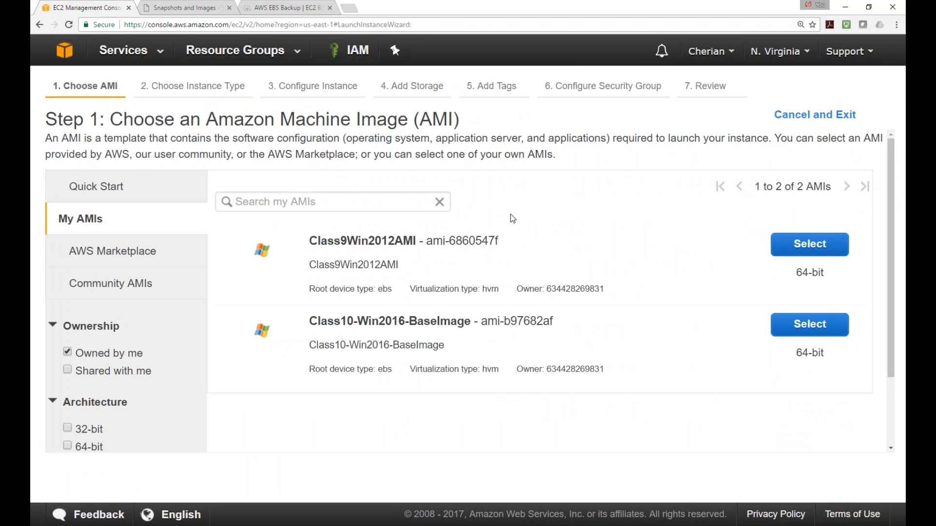
pyautogui.click(62, 49)
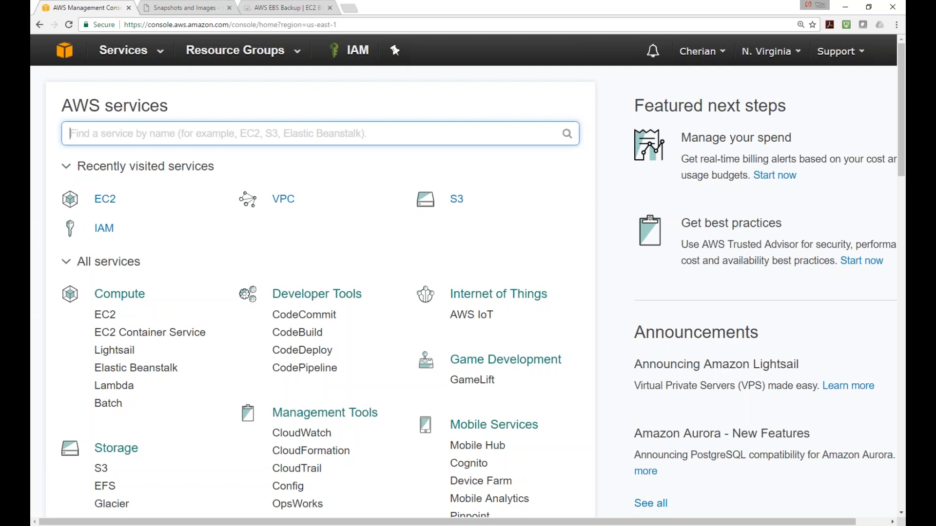
pyautogui.hotkey('alt', 'Tab')
pyautogui.moveTo(902, 118)
pyautogui.mouseDown()
pyautogui.moveTo(901, 148)
pyautogui.moveTo(901, 123)
pyautogui.mouseUp()
pyautogui.scroll(1, 835, 201)
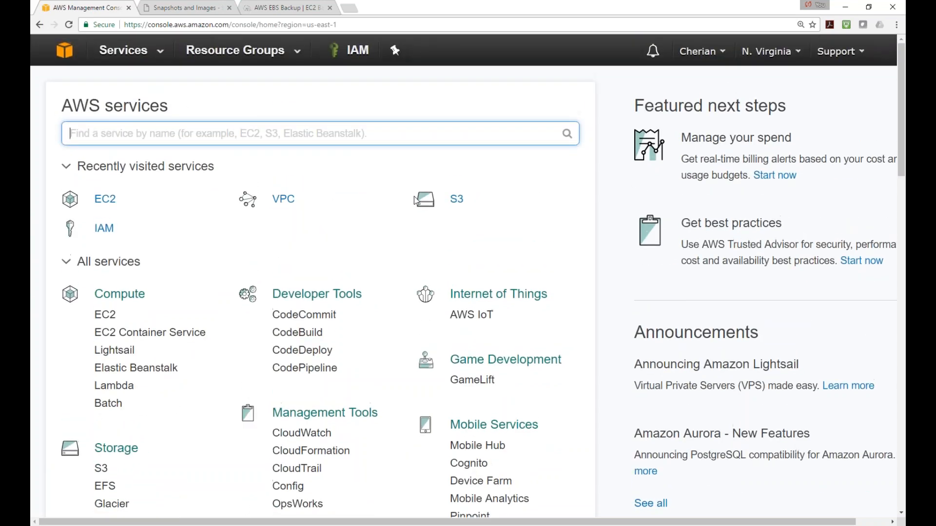